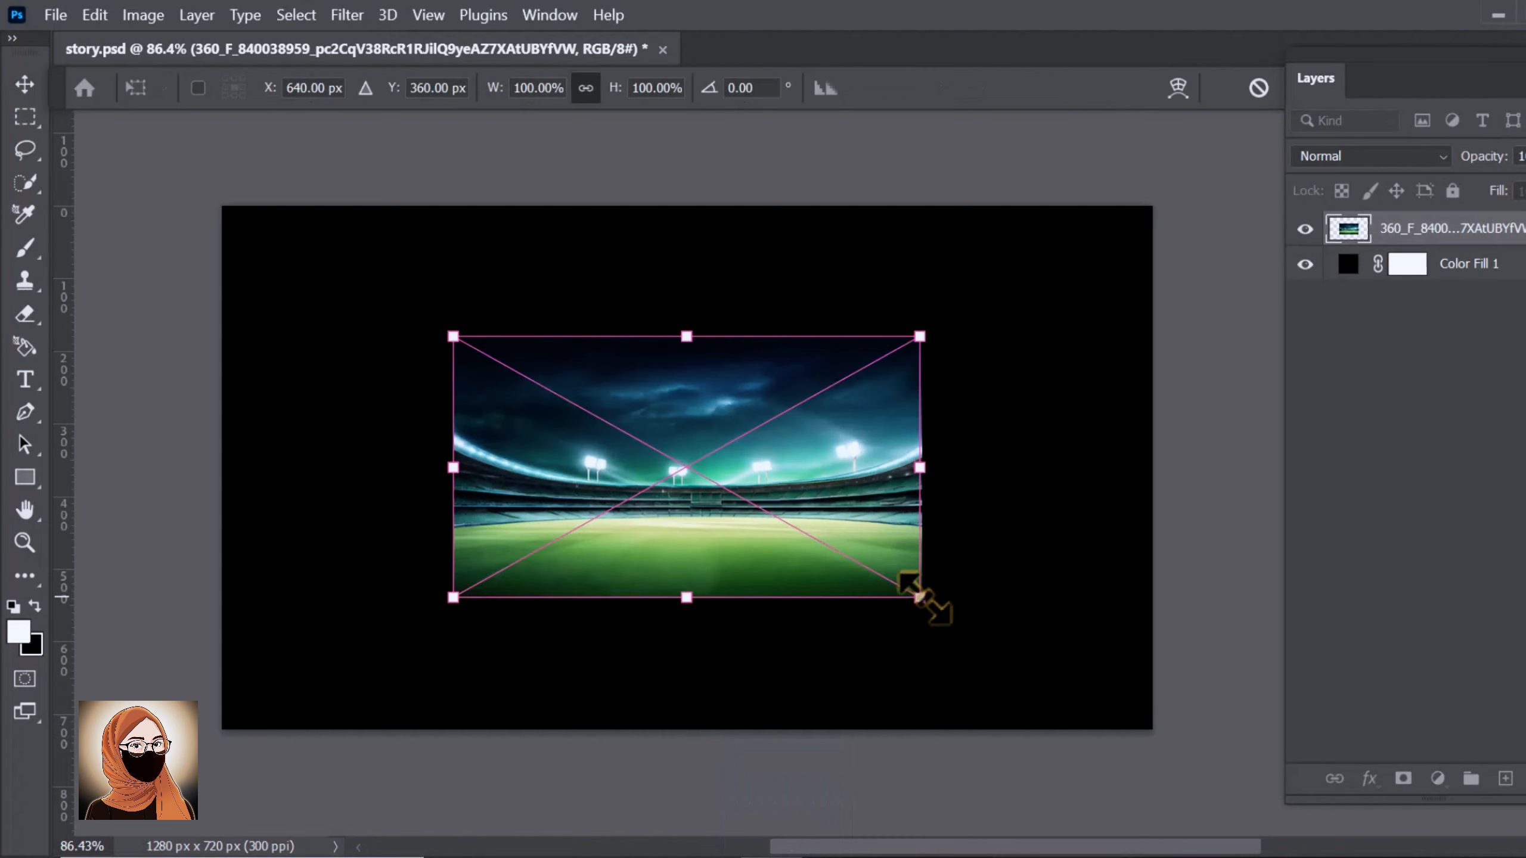
# Scale the placed stadium image to about 202% so it covers the whole canvas.
pyautogui.moveTo(921, 598); pyautogui.dragTo(1162, 730)
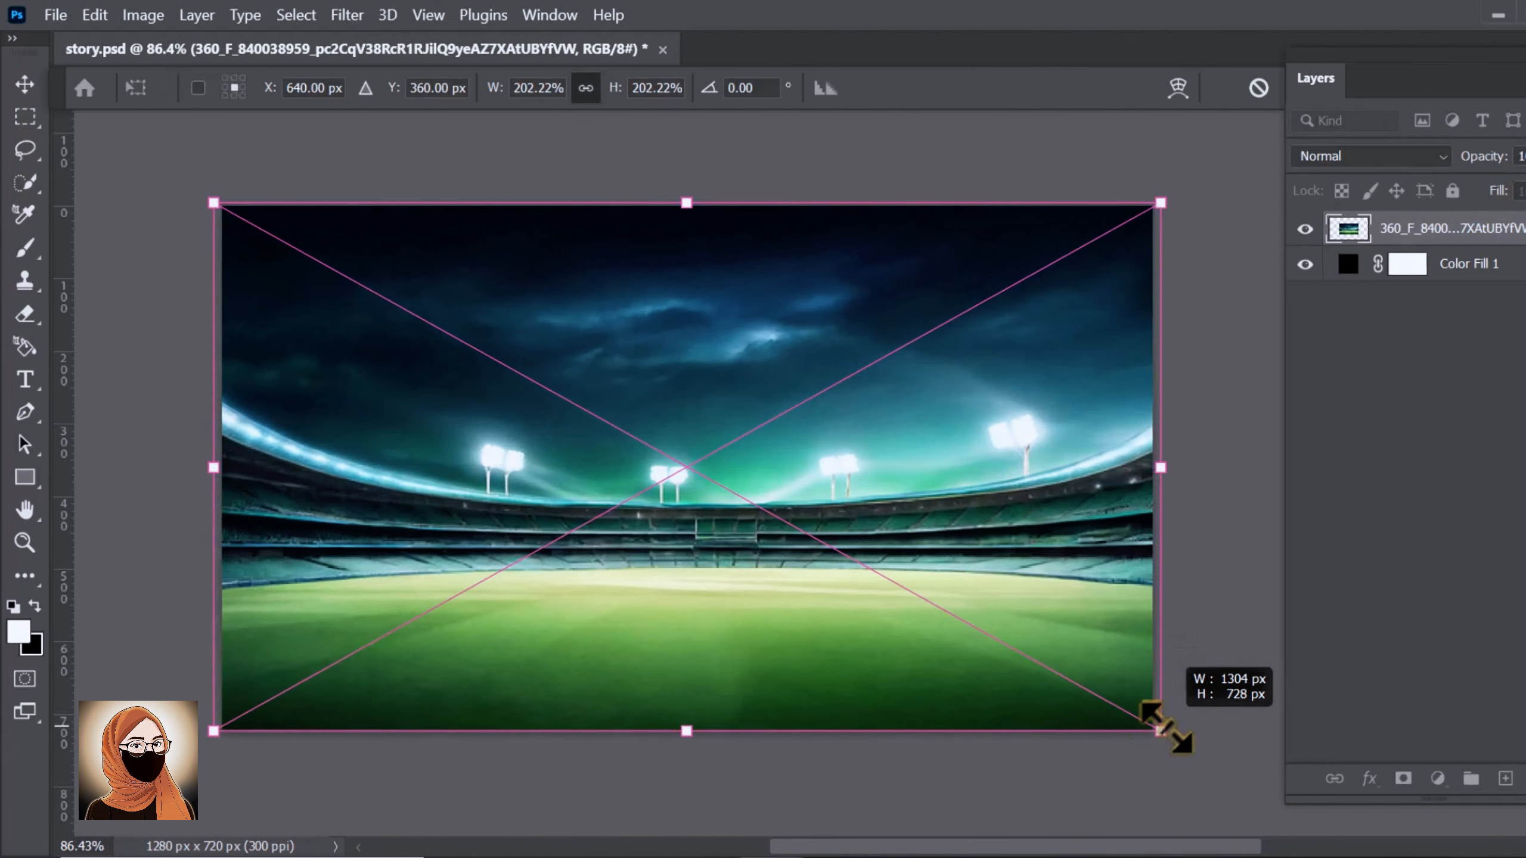
pyautogui.doubleClick(1117, 613)
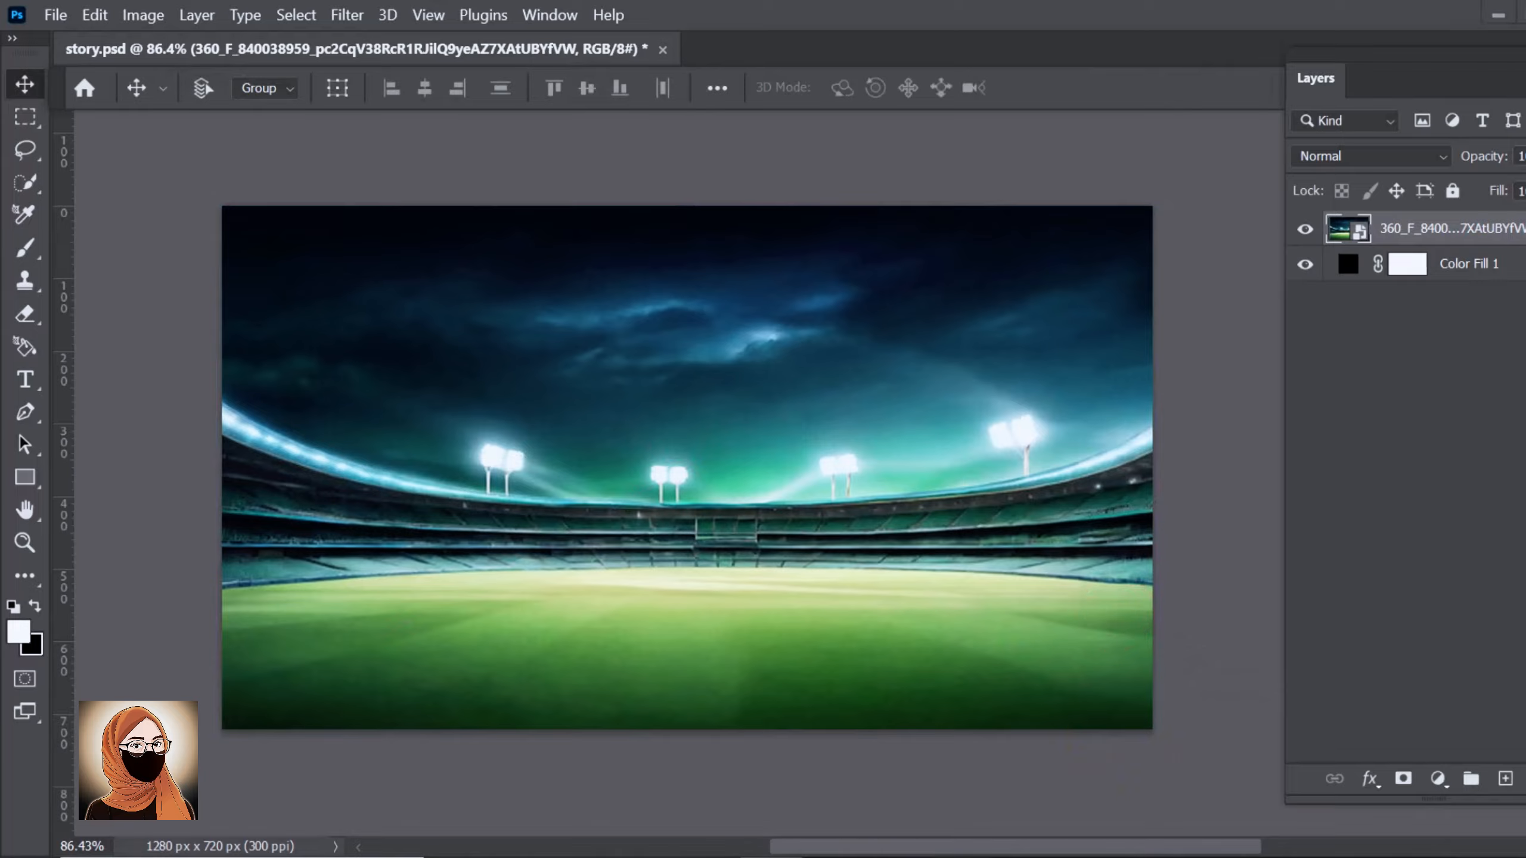
# Place the cricketer's portrait file as a new layer above the stadium image, keeping its fitted size.
pyautogui.hotkey('alt', 'Tab')
pyautogui.moveTo(837, 355); pyautogui.dragTo(722, 537)
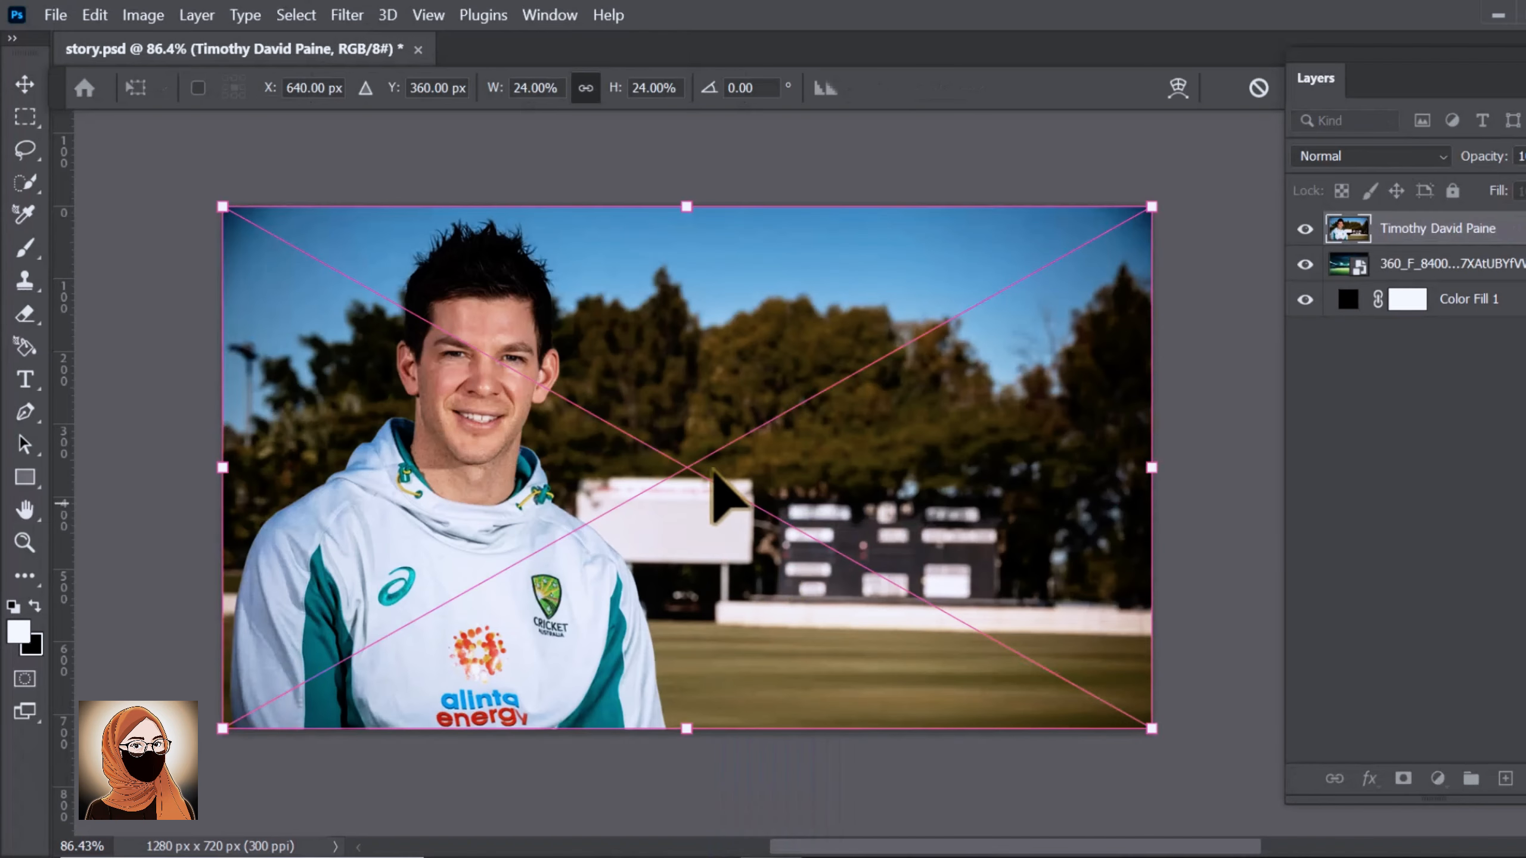
pyautogui.doubleClick(710, 467)
# Set the Pen tool to Path mode and trace the cricketer's hair edge and the ear on the image's right side.
pyautogui.scroll(8, 460, 252)
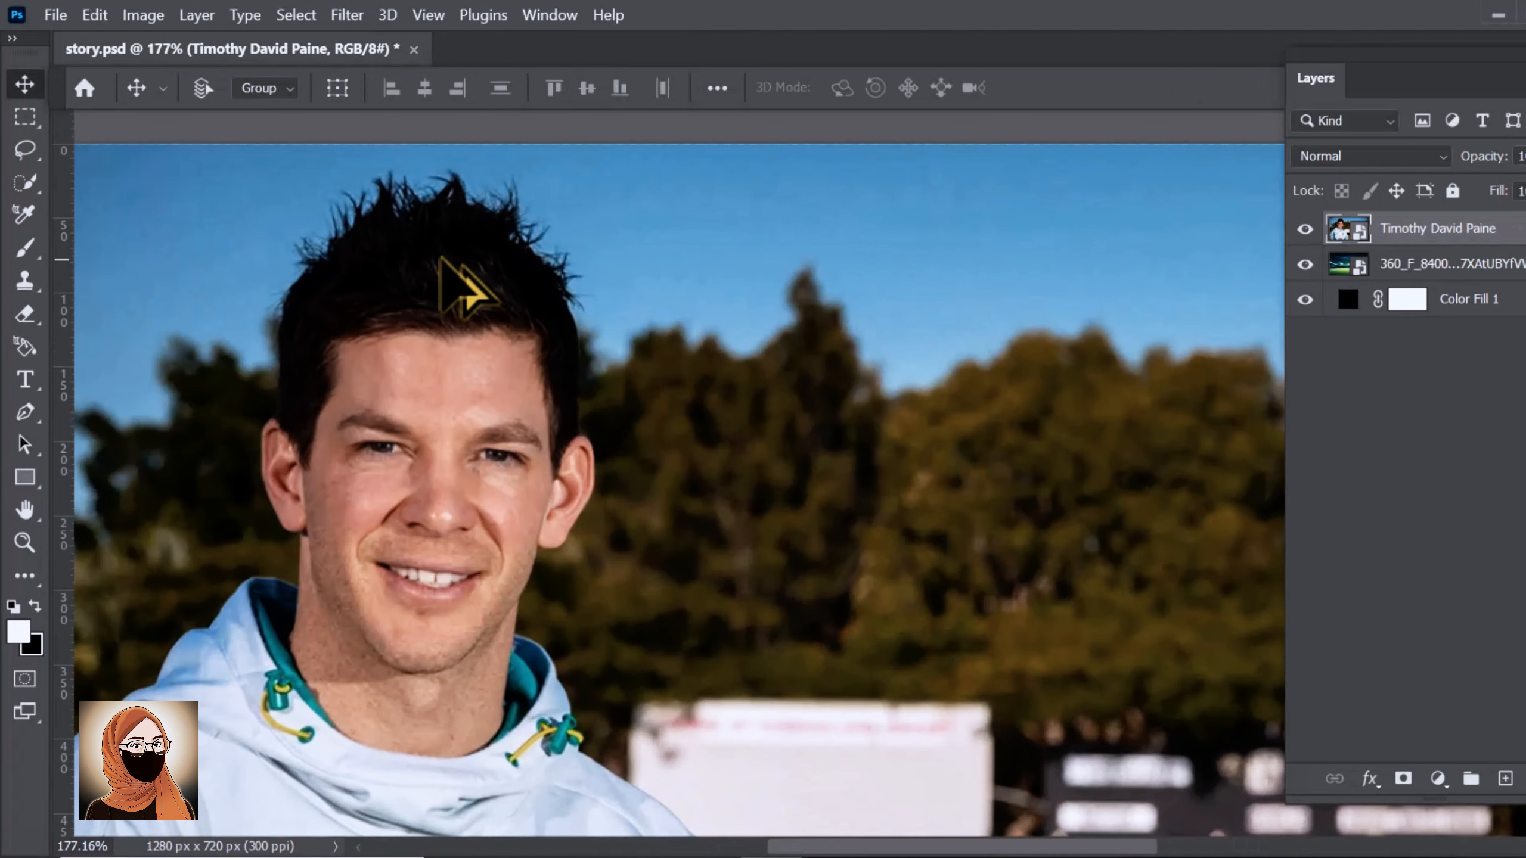
pyautogui.moveTo(439, 265); pyautogui.dragTo(703, 296)
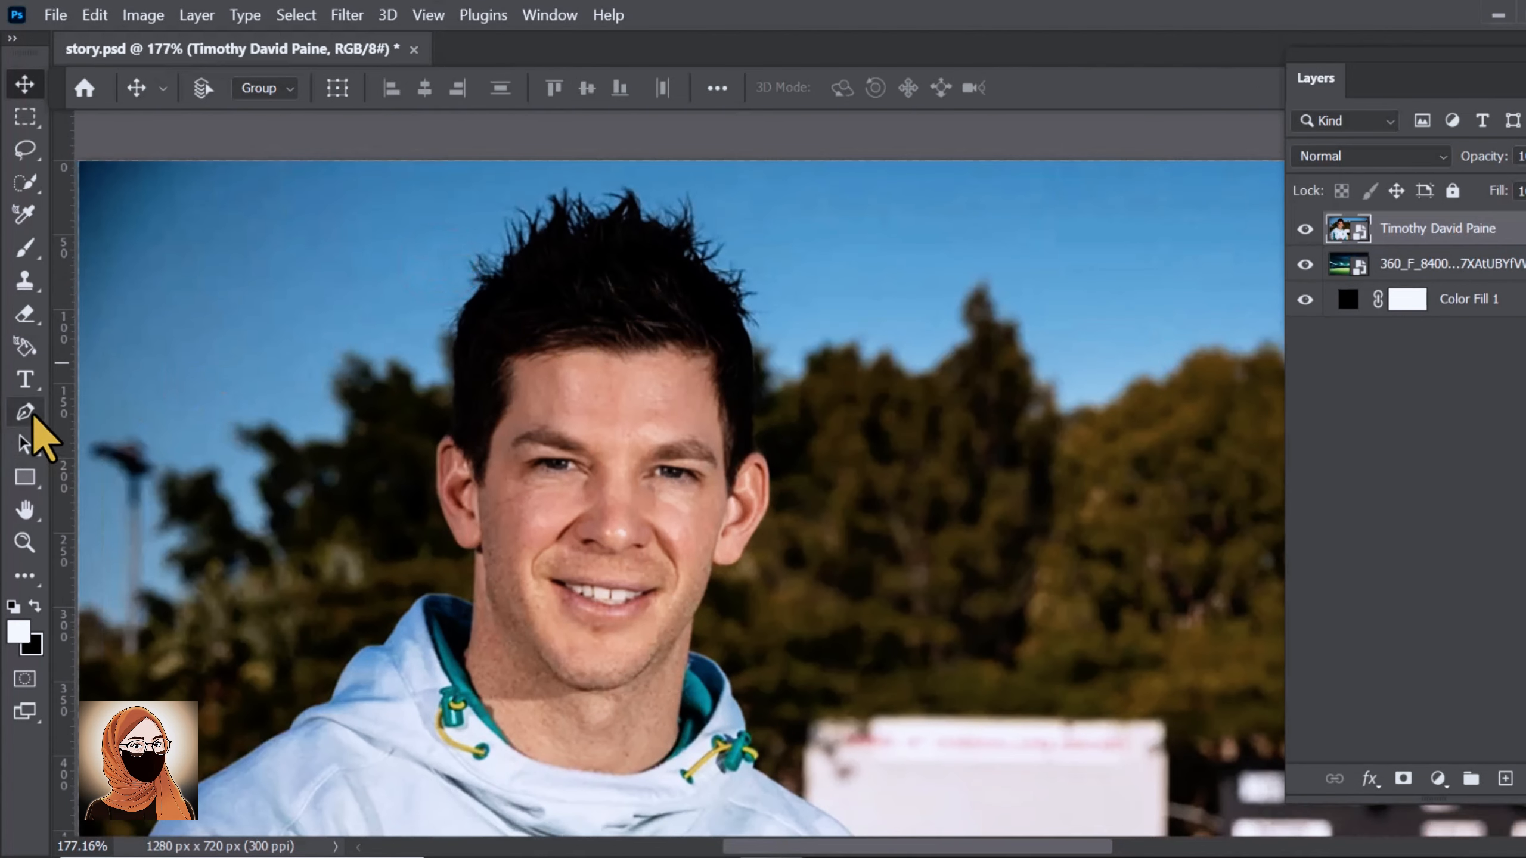
pyautogui.click(25, 412)
pyautogui.scroll(-2, 158, 130)
pyautogui.click(207, 90)
pyautogui.click(215, 142)
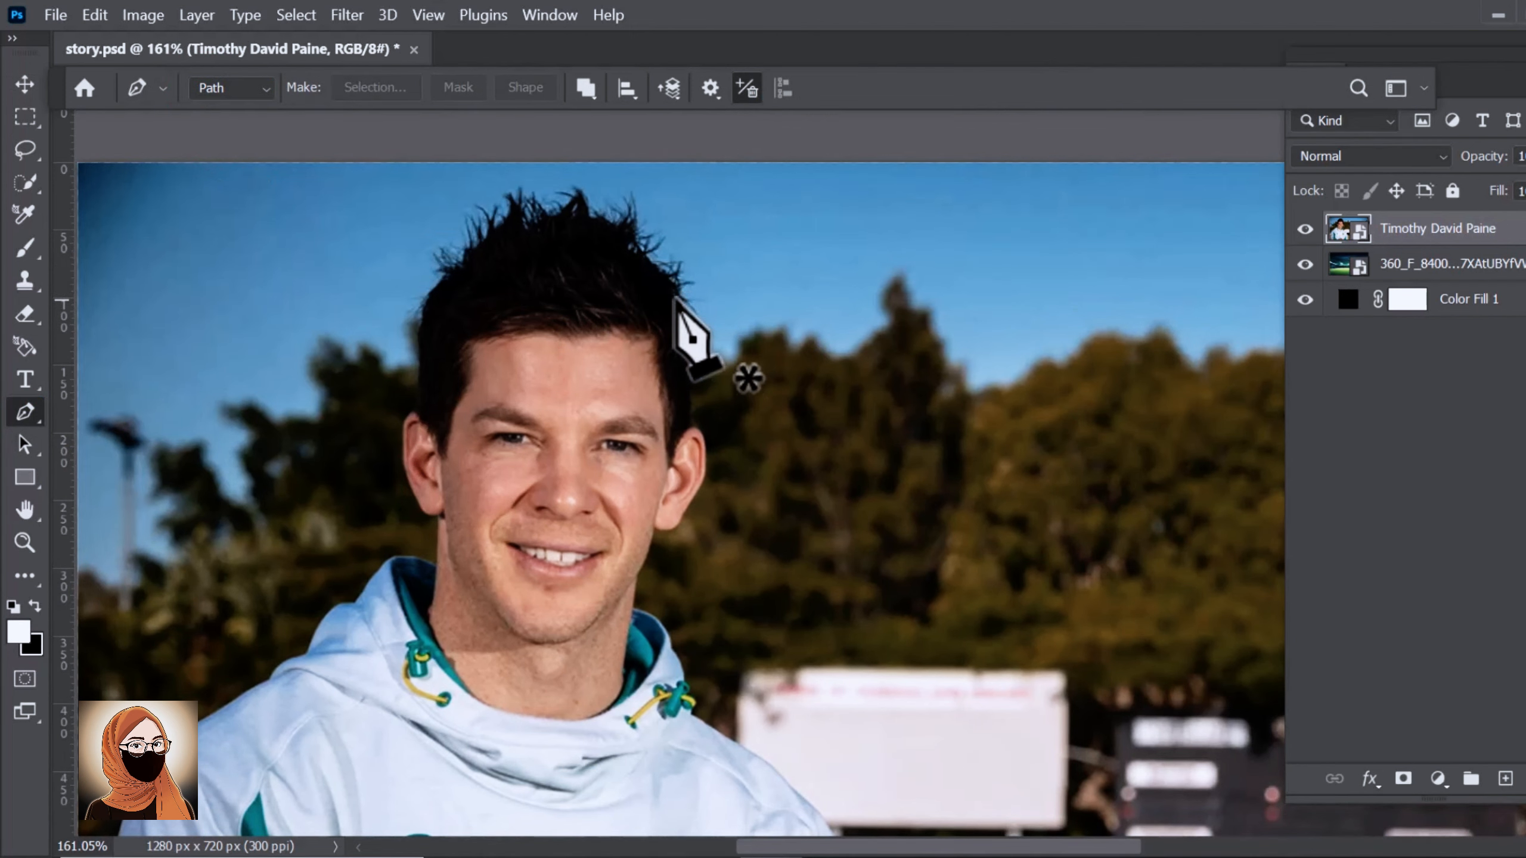
pyautogui.click(676, 300)
pyautogui.moveTo(688, 427); pyautogui.dragTo(228, 451)
pyautogui.scroll(3, 686, 462)
pyautogui.click(290, 445)
pyautogui.keyDown('alt'); pyautogui.click(252, 452); pyautogui.keyUp('alt')
pyautogui.moveTo(242, 474); pyautogui.dragTo(661, 429)
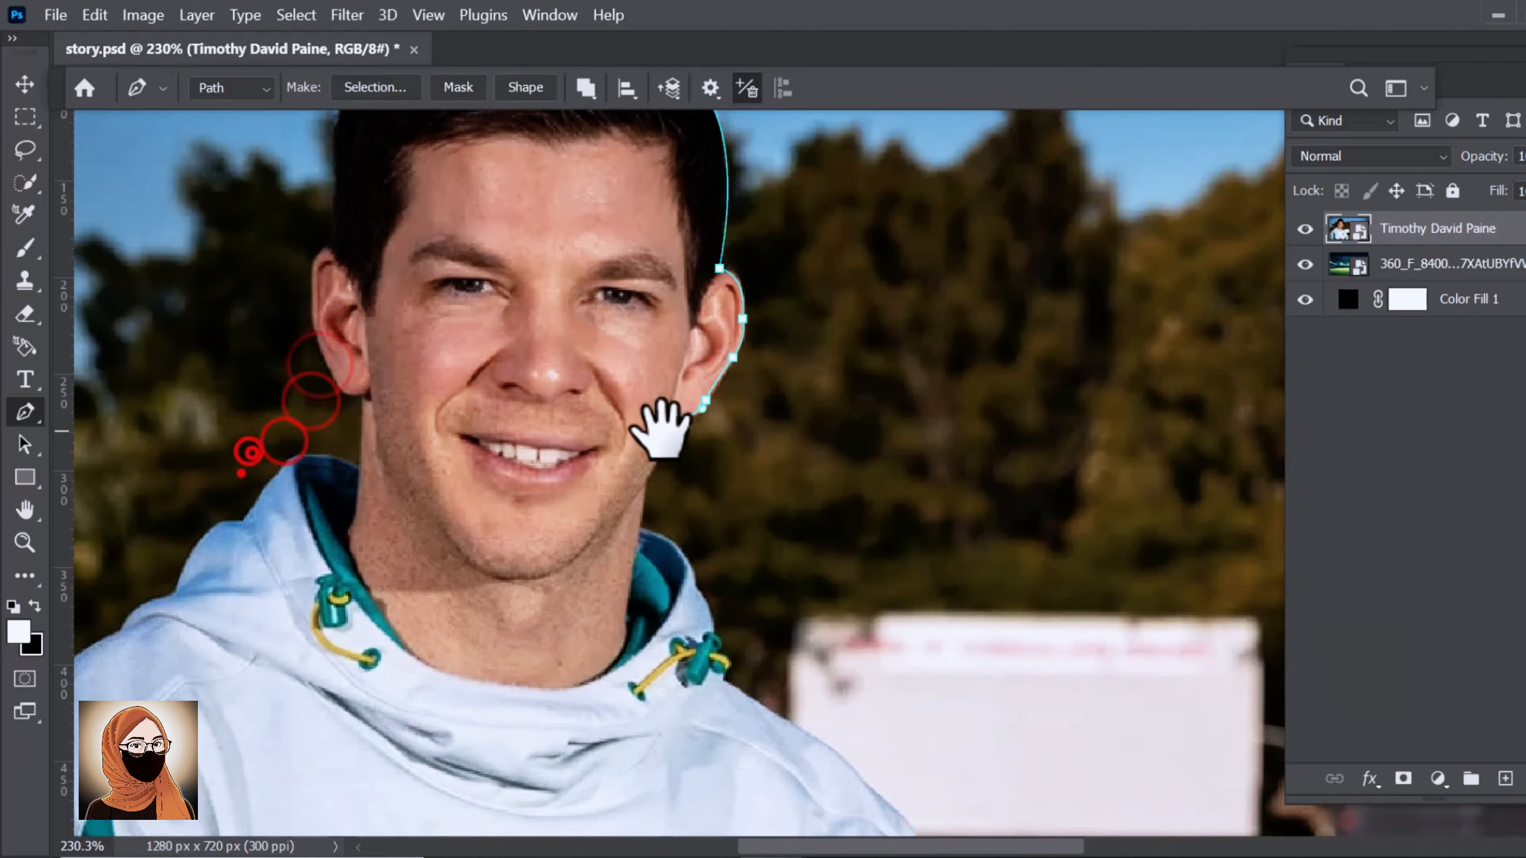
# Continue the pen path from below the ear down the neck and around the hood and drawstring.
pyautogui.click(646, 479)
pyautogui.click(642, 527)
pyautogui.click(697, 583)
pyautogui.click(714, 642)
pyautogui.click(727, 665)
pyautogui.click(726, 686)
pyautogui.moveTo(743, 692); pyautogui.dragTo(466, 428)
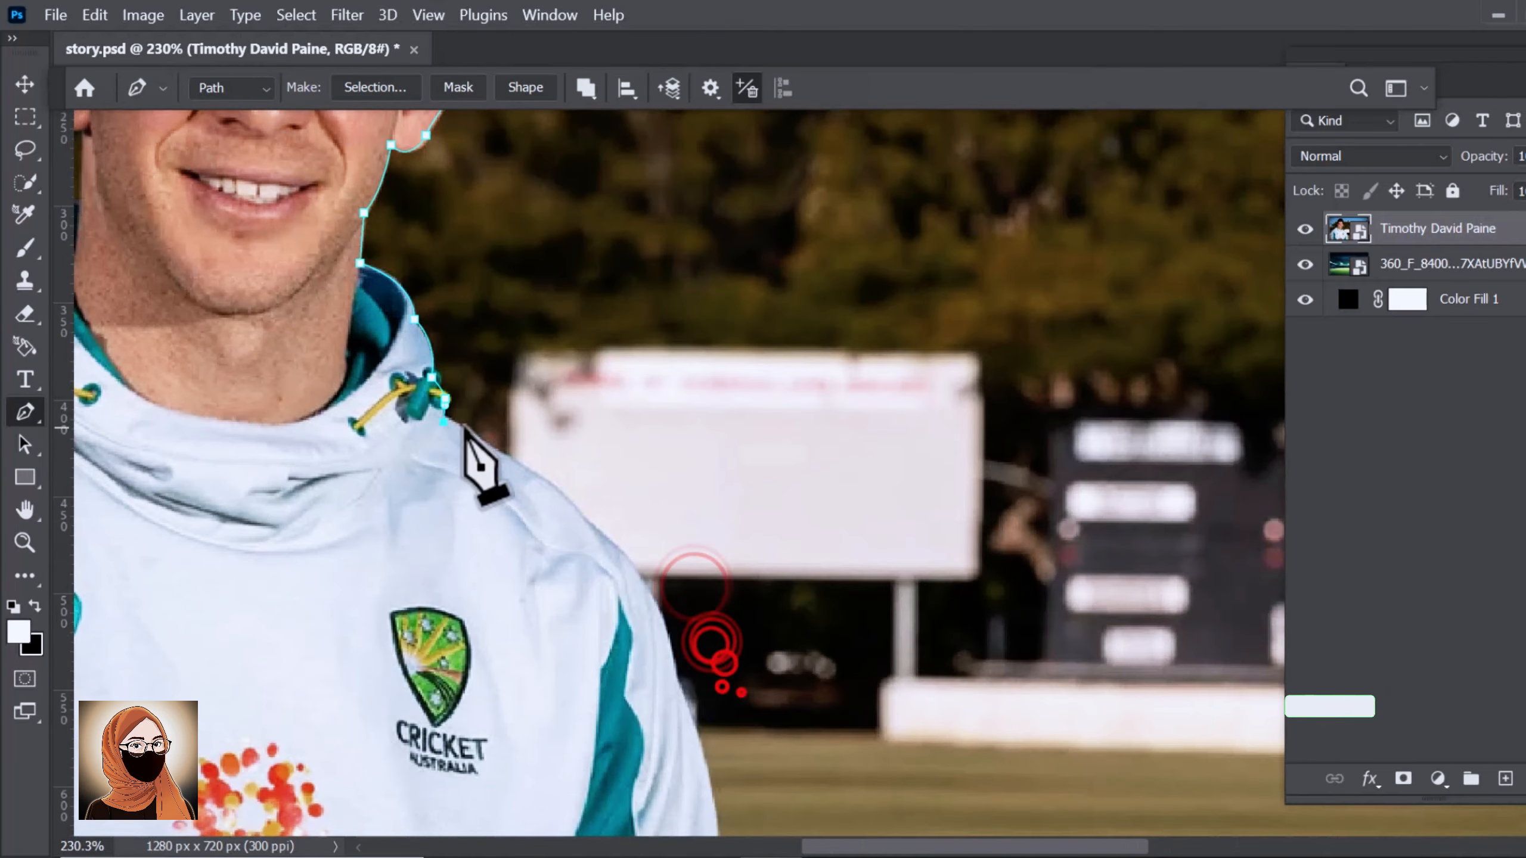
# Trace the shoulder and sleeve, carry the path below the torso, and bring it up the opposite sleeve.
pyautogui.moveTo(583, 519); pyautogui.dragTo(622, 558)
pyautogui.moveTo(666, 640); pyautogui.dragTo(676, 679)
pyautogui.click(707, 638)
pyautogui.click(757, 657)
pyautogui.moveTo(498, 569); pyautogui.dragTo(1038, 646)
pyautogui.click(156, 705)
pyautogui.moveTo(140, 427); pyautogui.dragTo(150, 343)
pyautogui.moveTo(190, 192); pyautogui.dragTo(201, 518)
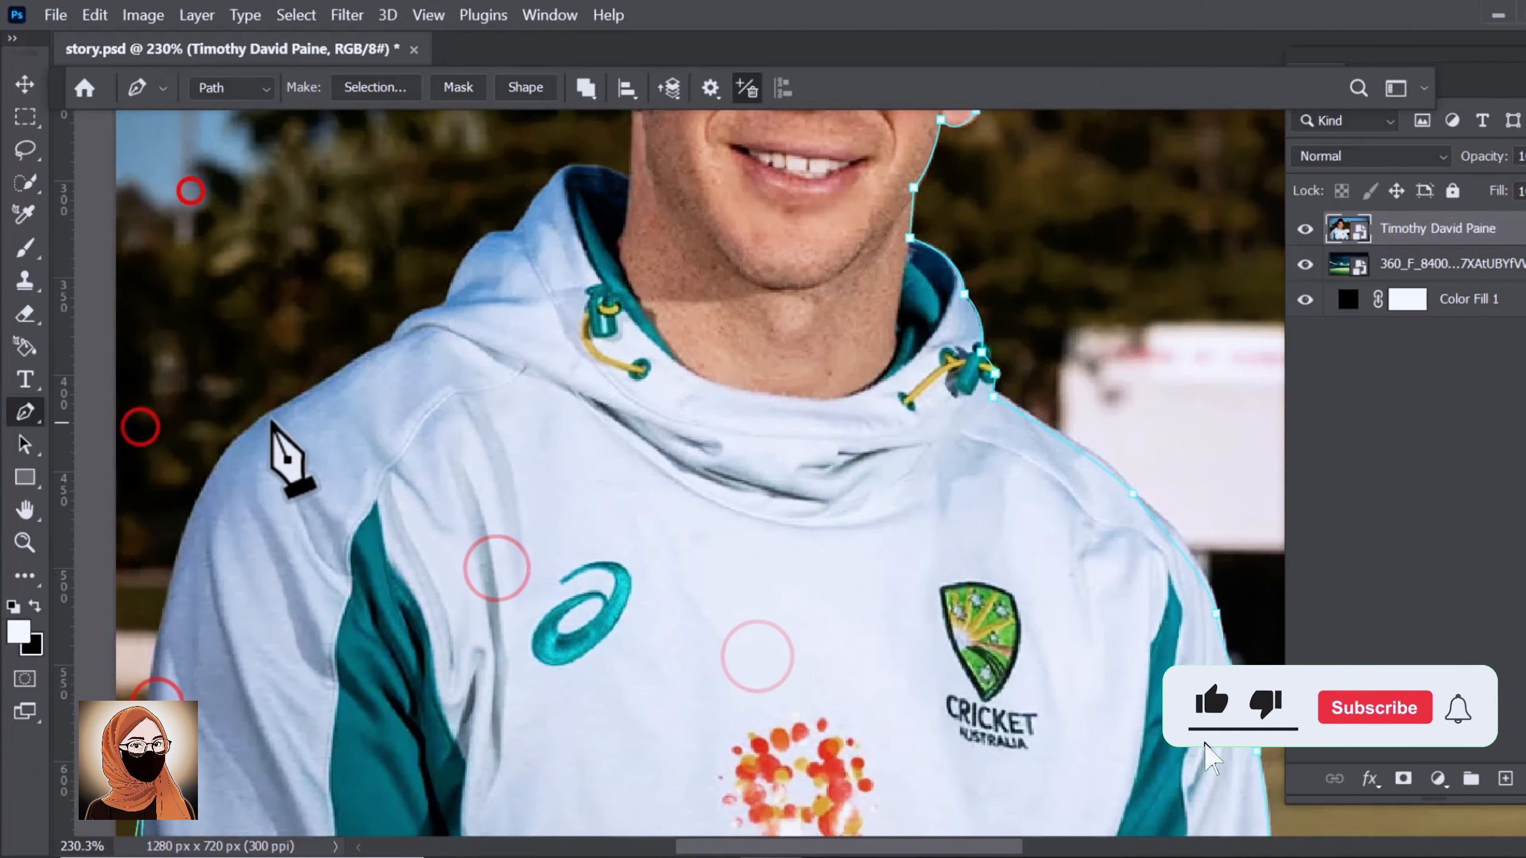
# Trace the path over the shoulder on the image's left side and up the outer edge of the hood.
pyautogui.keyDown('alt'); pyautogui.click(274, 413); pyautogui.keyUp('alt')
pyautogui.moveTo(274, 412); pyautogui.dragTo(469, 302)
pyautogui.keyDown('alt'); pyautogui.click(394, 342); pyautogui.keyUp('alt')
pyautogui.keyDown('alt'); pyautogui.click(446, 311); pyautogui.keyUp('alt')
pyautogui.moveTo(458, 300); pyautogui.dragTo(389, 498)
pyautogui.moveTo(450, 432); pyautogui.dragTo(503, 449)
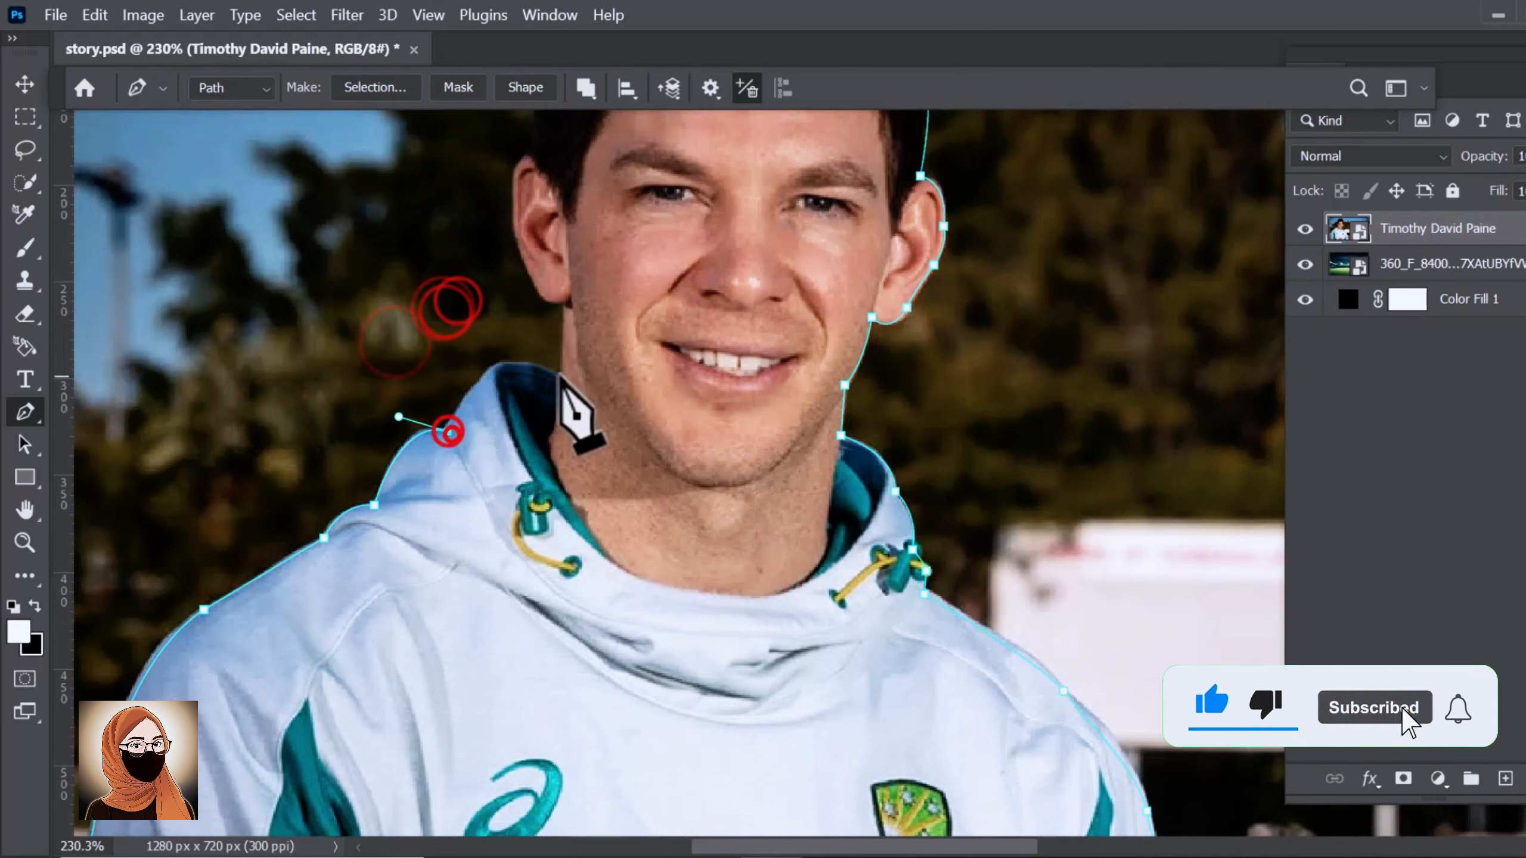
# Extend the path from the hood up the neck, around the ear and along the side of the hair.
pyautogui.moveTo(560, 378); pyautogui.dragTo(594, 411)
pyautogui.keyDown('alt'); pyautogui.click(561, 377); pyautogui.keyUp('alt')
pyautogui.moveTo(564, 302); pyautogui.dragTo(556, 243)
pyautogui.moveTo(561, 272); pyautogui.dragTo(457, 542)
pyautogui.moveTo(409, 469); pyautogui.dragTo(453, 436)
pyautogui.keyDown('alt'); pyautogui.click(409, 469); pyautogui.keyUp('alt')
pyautogui.moveTo(433, 309); pyautogui.dragTo(433, 262)
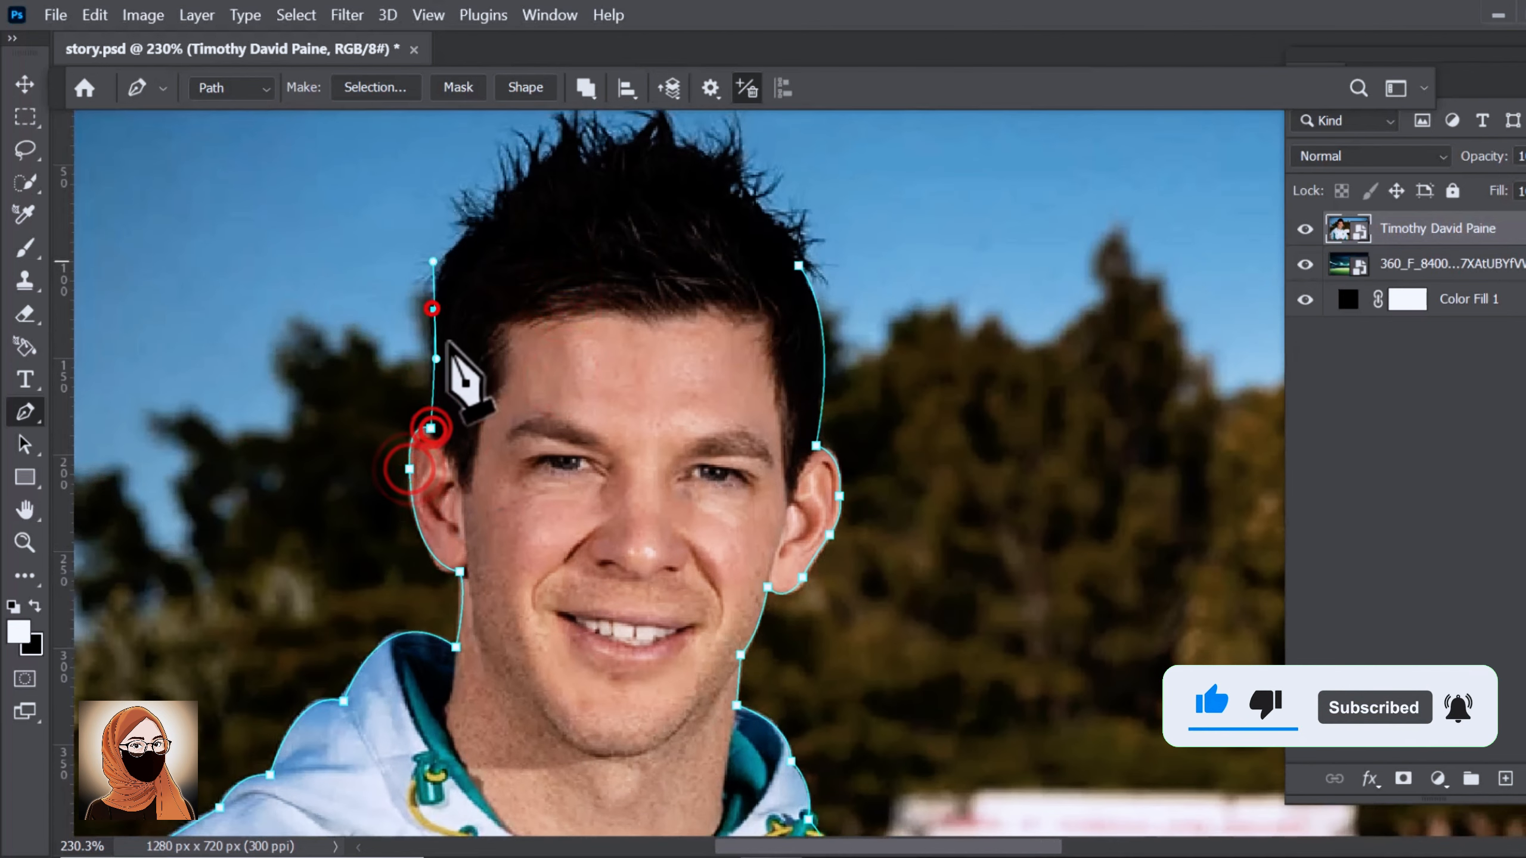
# Trace the path across the top of the hair inside the loose strands and close it at the starting point.
pyautogui.moveTo(378, 435); pyautogui.dragTo(401, 406)
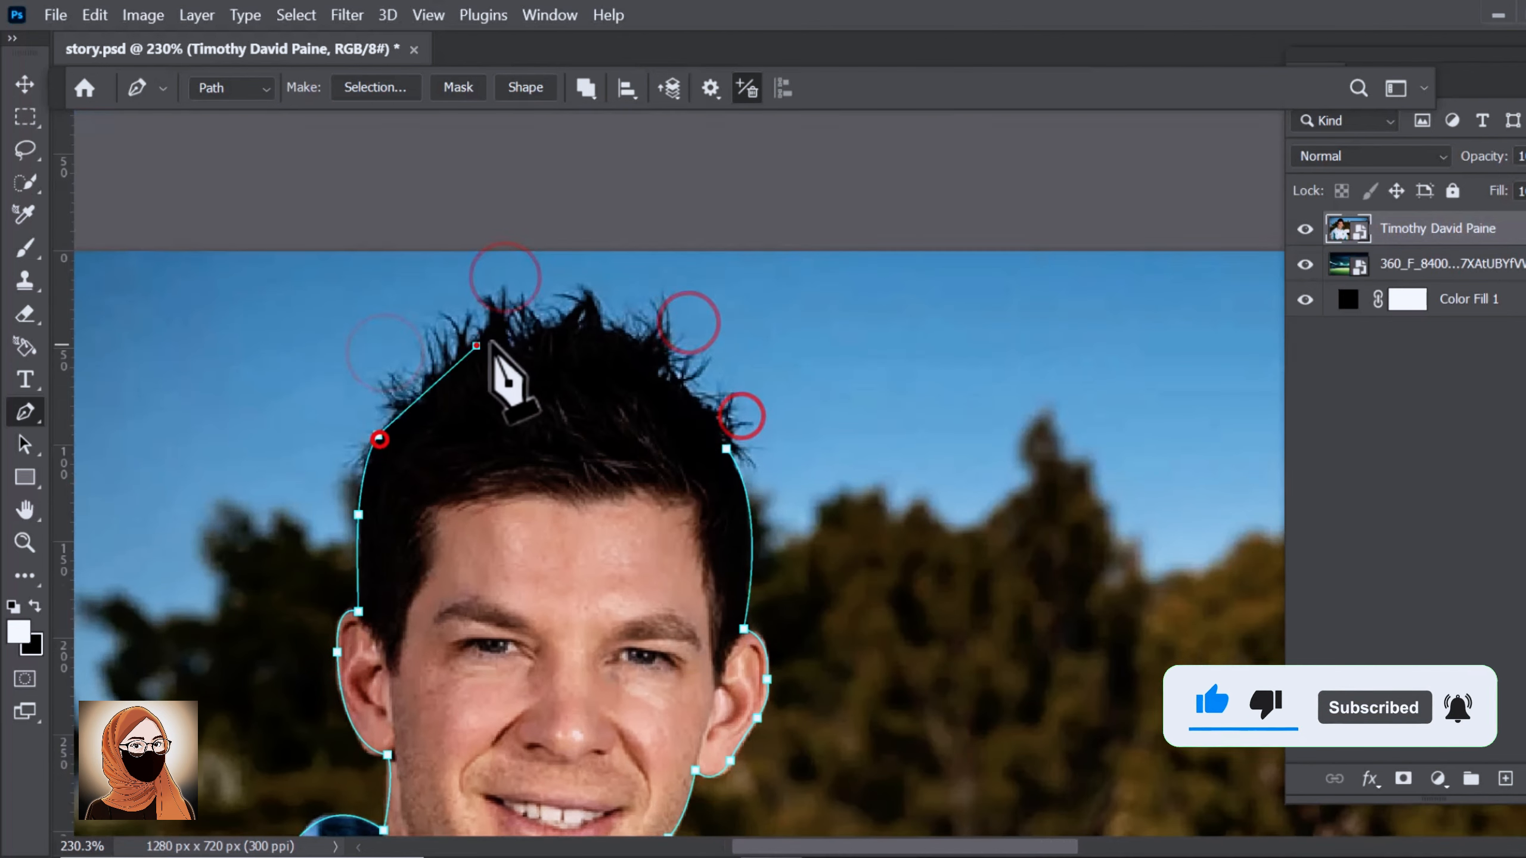
pyautogui.moveTo(476, 347); pyautogui.dragTo(532, 331)
pyautogui.moveTo(667, 368); pyautogui.dragTo(739, 509)
pyautogui.click(674, 384)
# Convert the path to a new anti-aliased selection with a 0.6-pixel feather and apply it as the portrait's layer mask.
pyautogui.rightClick(701, 464)
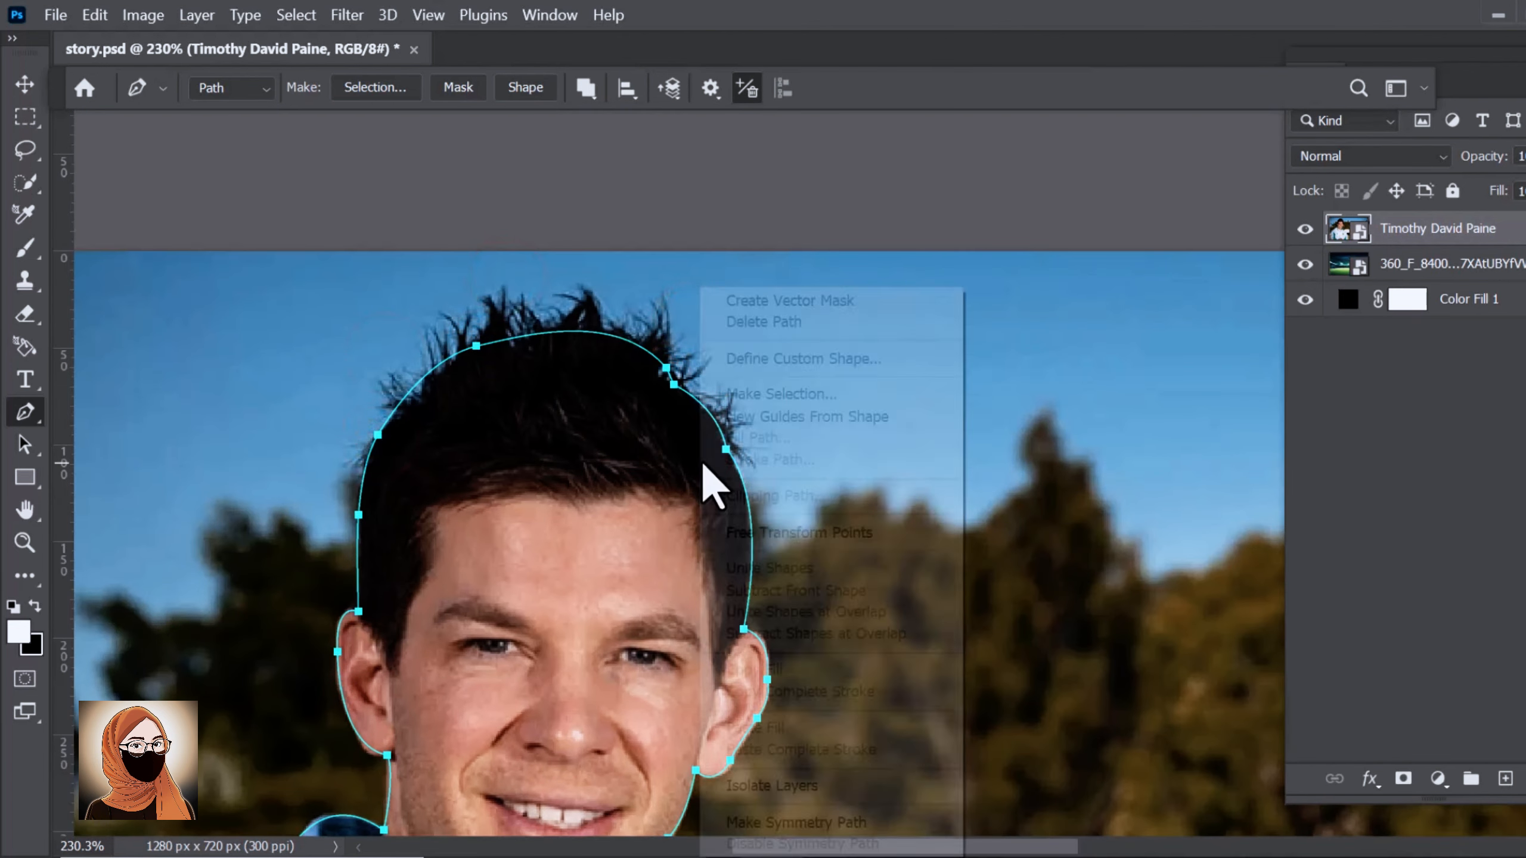
pyautogui.click(758, 395)
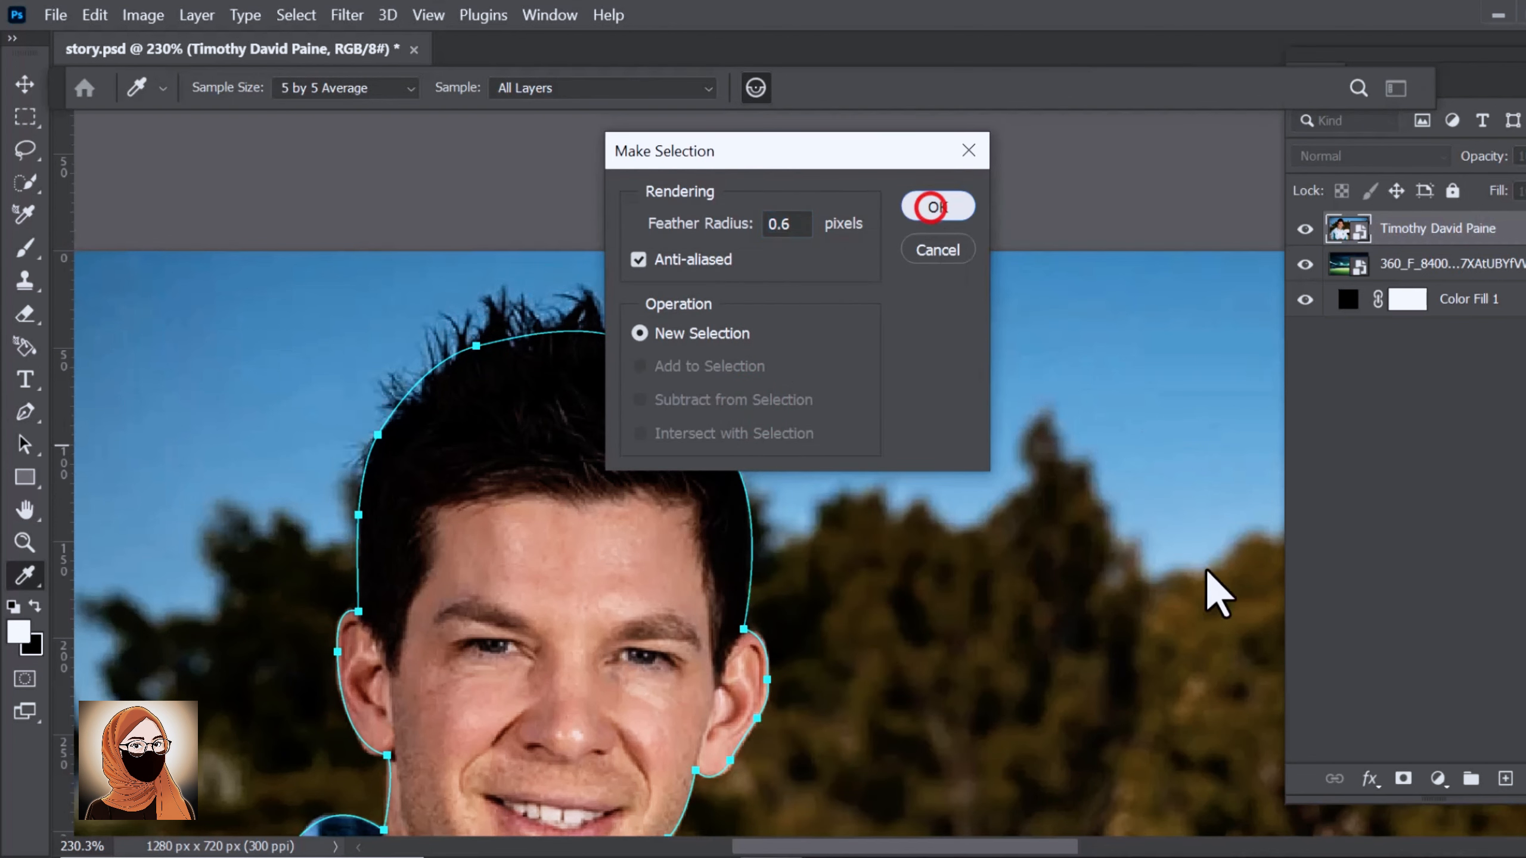
pyautogui.click(931, 207)
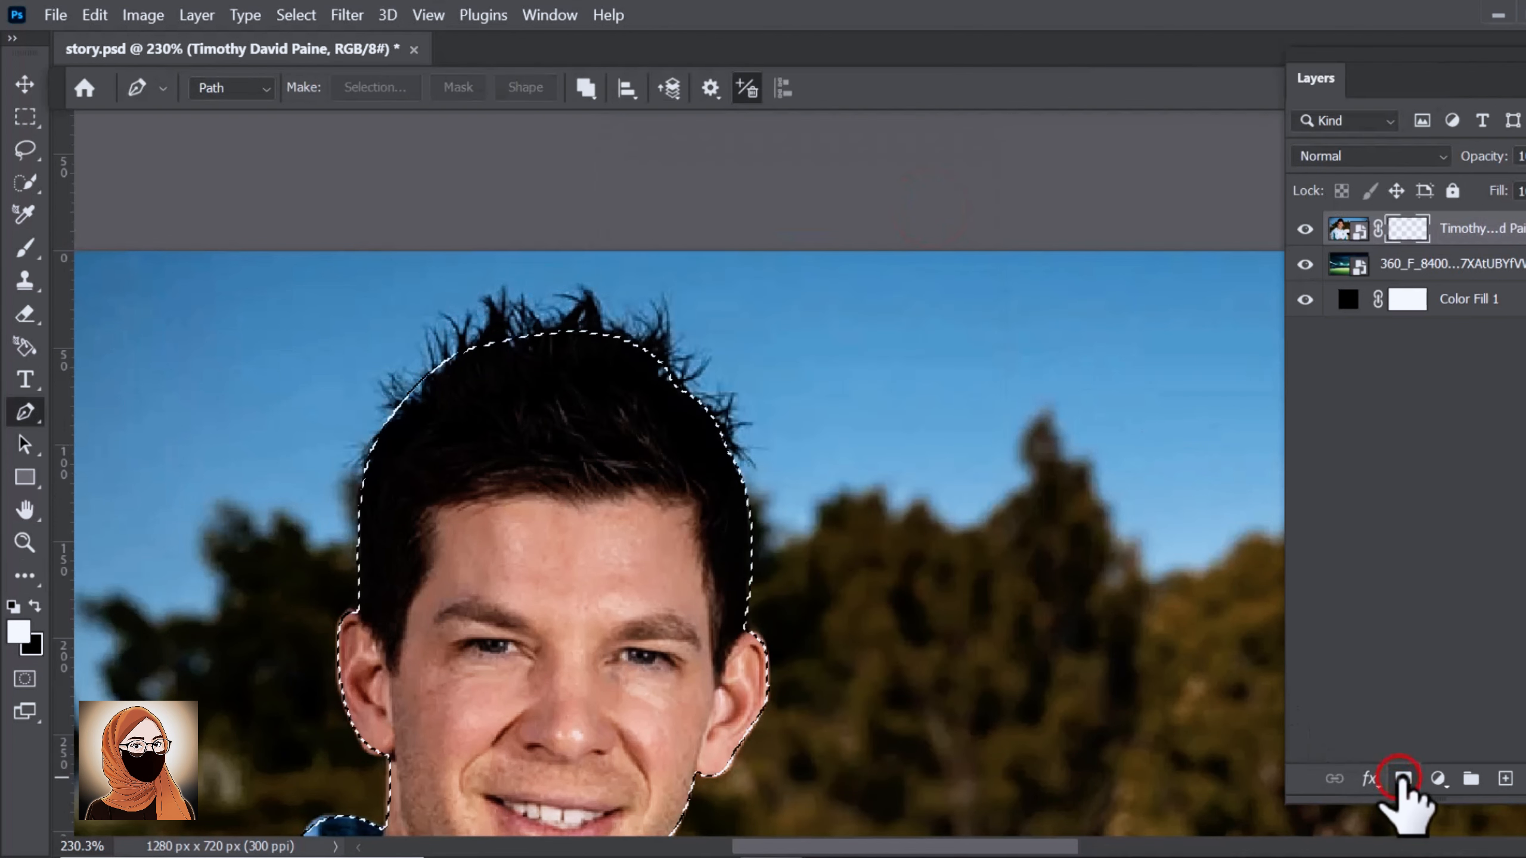
pyautogui.click(1403, 779)
# Refine the mask around the spiky hair in Select and Mask, and move the cutout to the centre of the canvas.
pyautogui.scroll(-2, 681, 529)
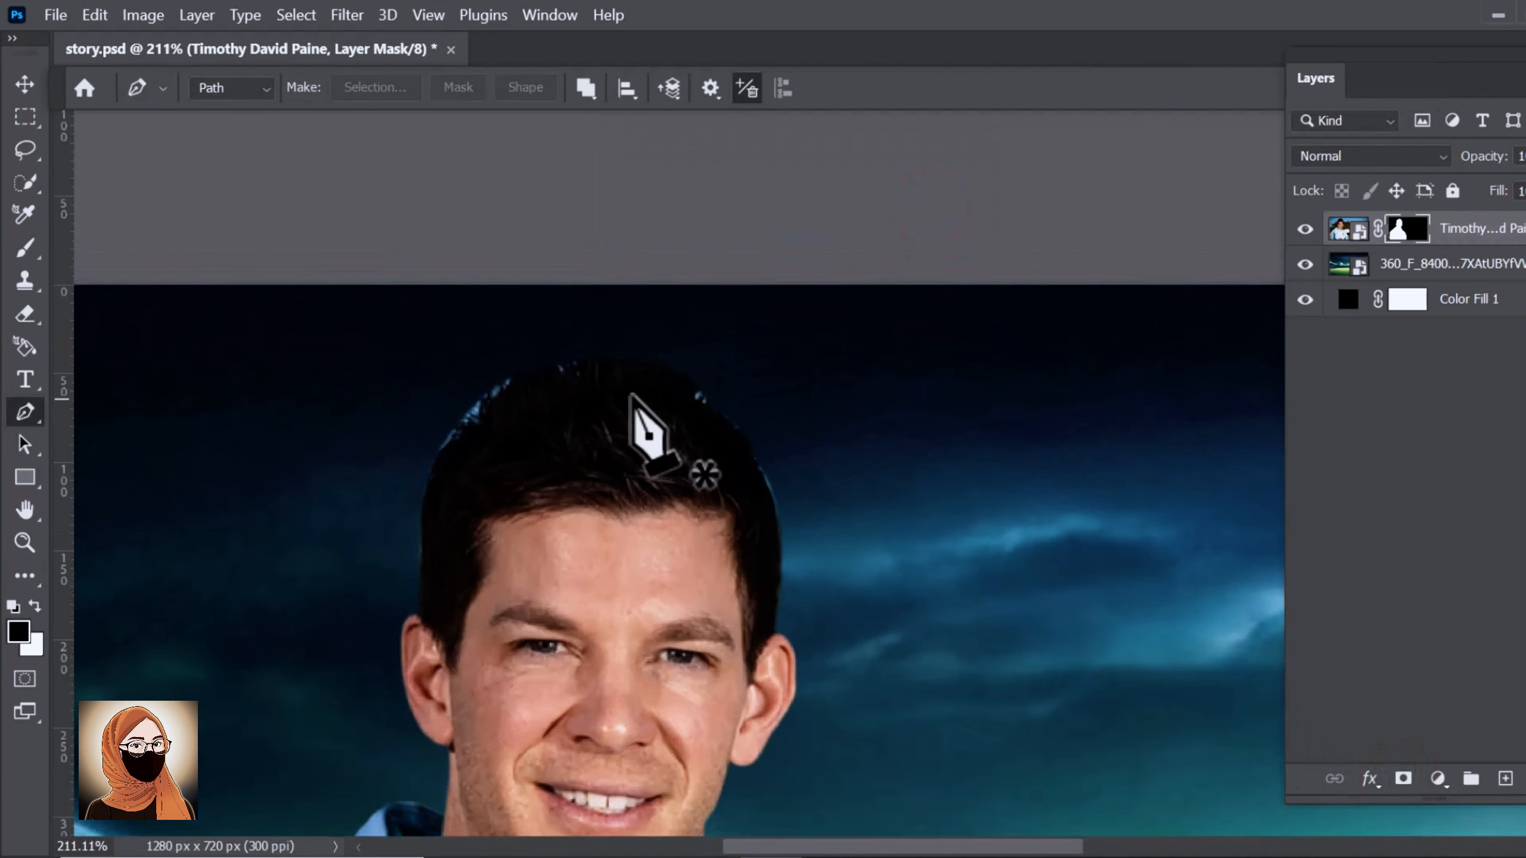
pyautogui.click(25, 154)
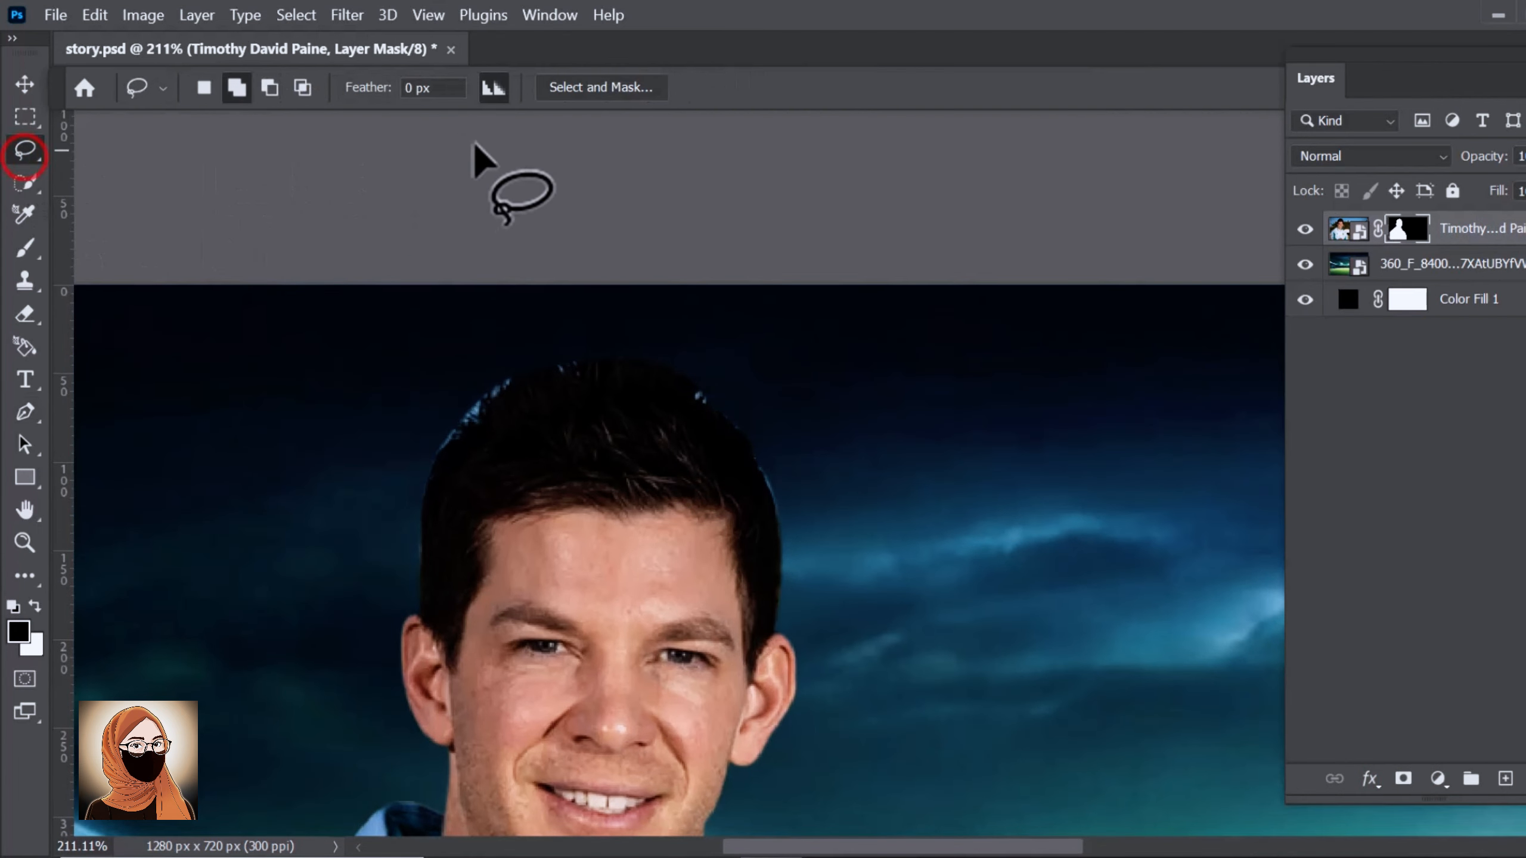
pyautogui.click(574, 87)
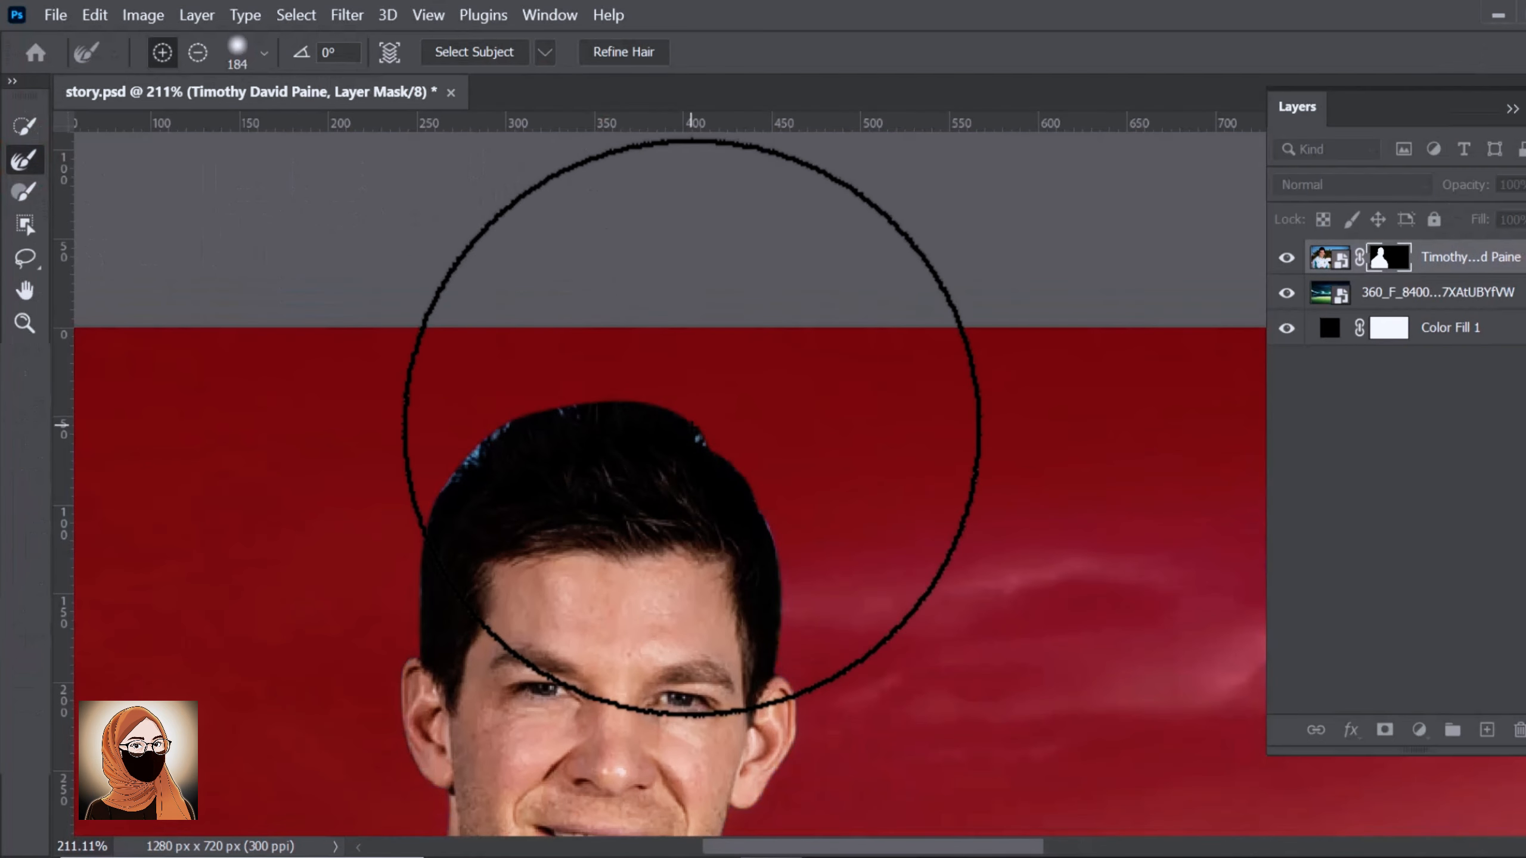
pyautogui.moveTo(682, 427)
pyautogui.mouseDown()
pyautogui.moveTo(490, 408)
pyautogui.moveTo(535, 414)
pyautogui.mouseUp()
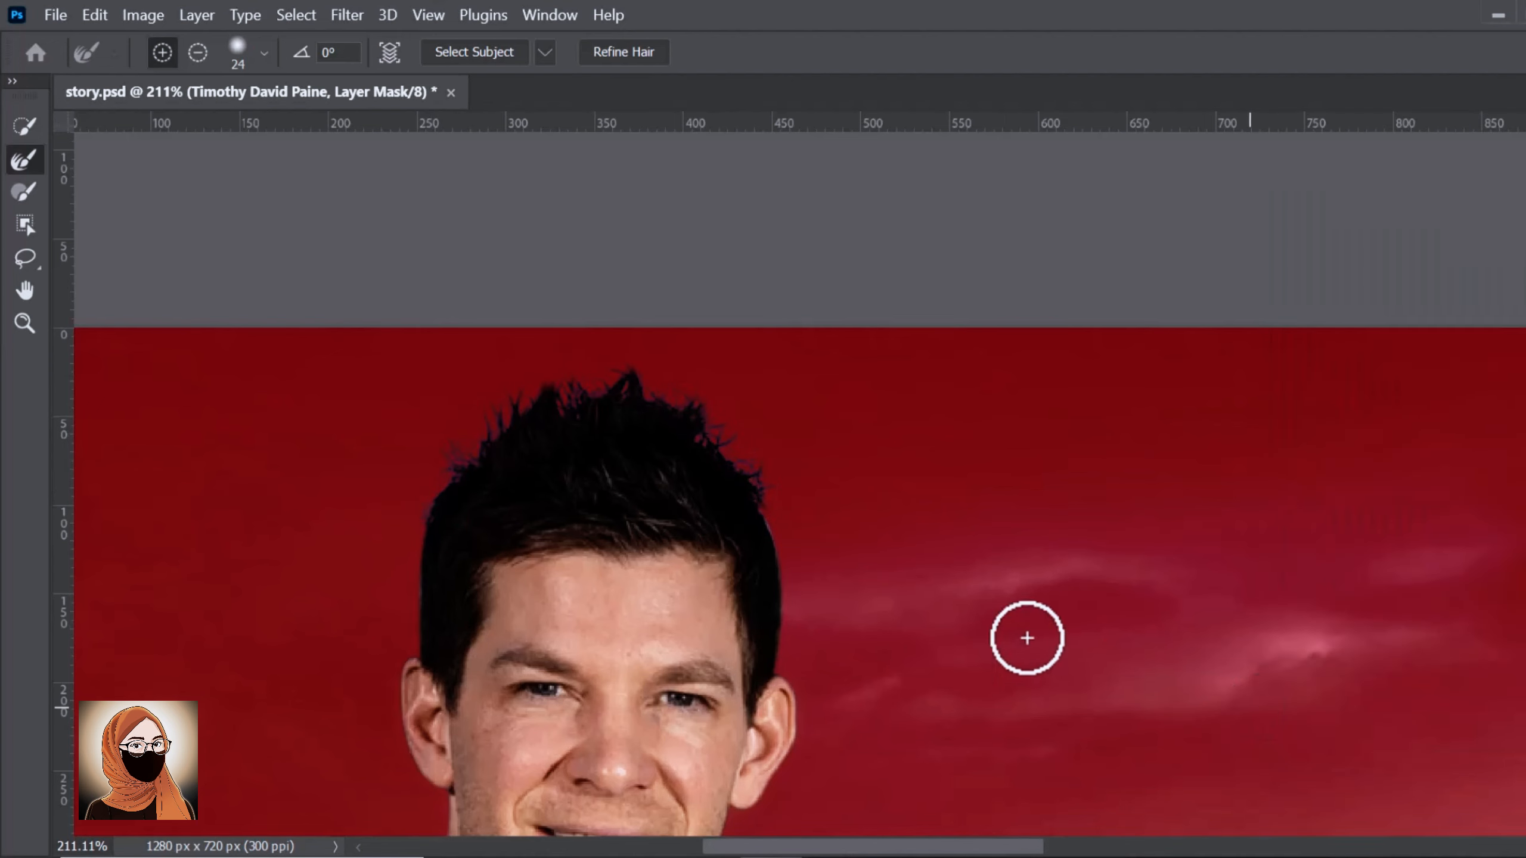
pyautogui.moveTo(513, 497); pyautogui.dragTo(721, 518)
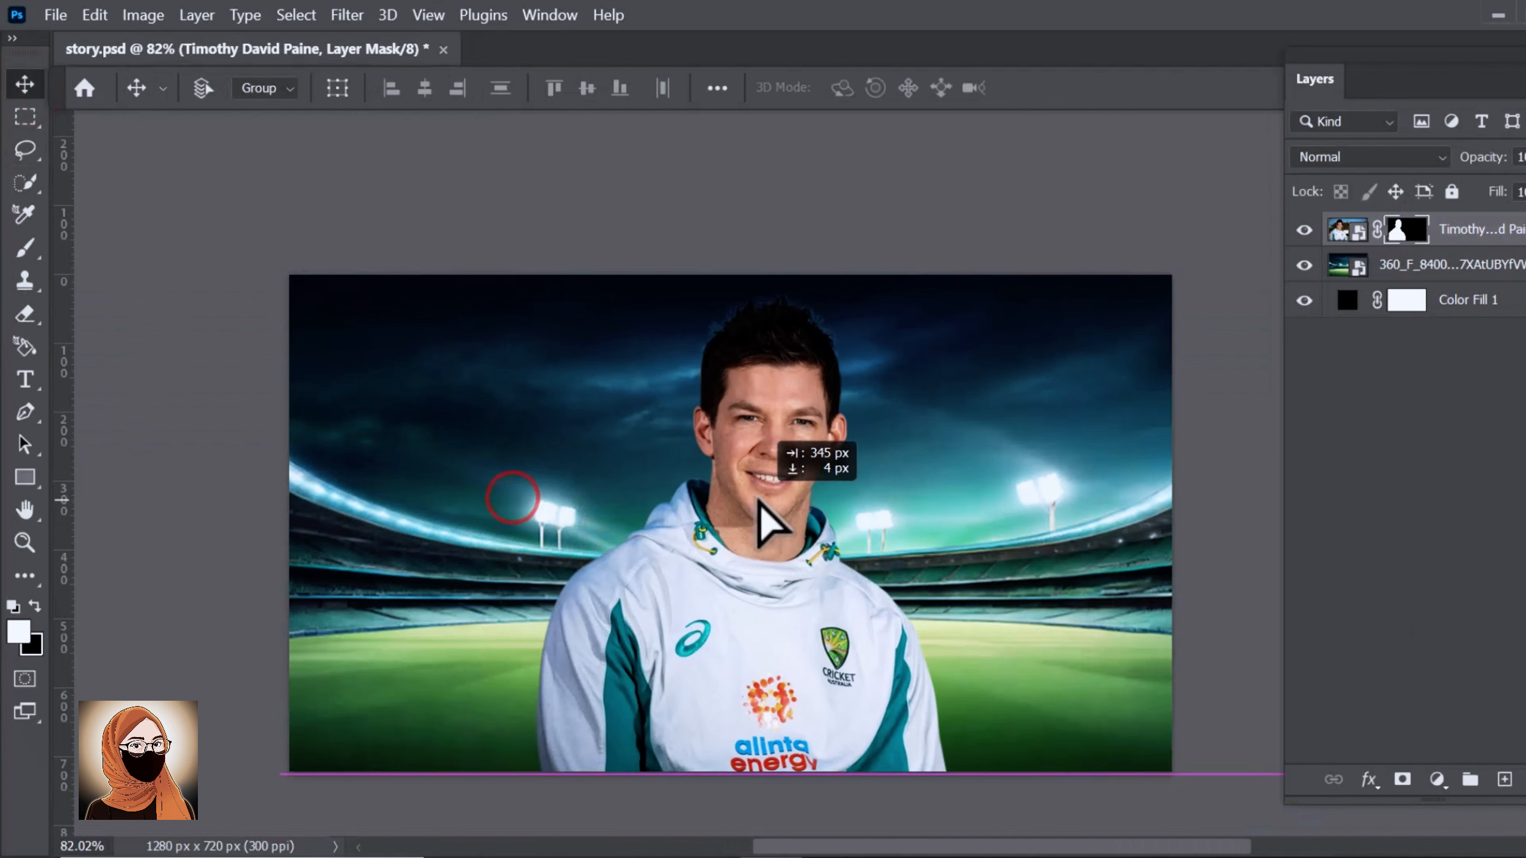
# Lower the stadium layer's opacity to about 70% to darken the background.
pyautogui.click(1455, 270)
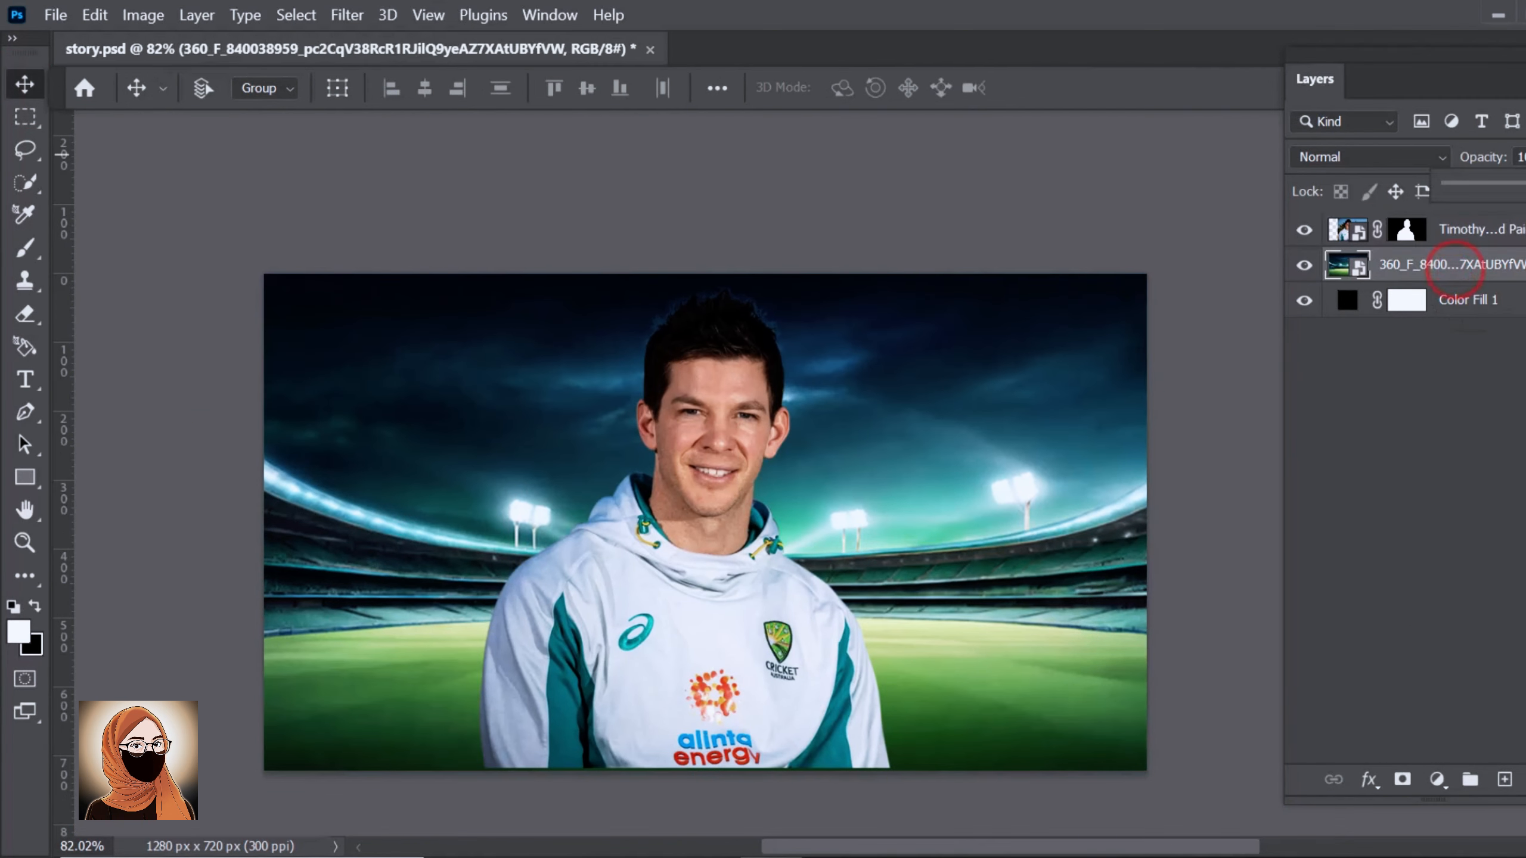
pyautogui.moveTo(1523, 182); pyautogui.dragTo(1520, 184)
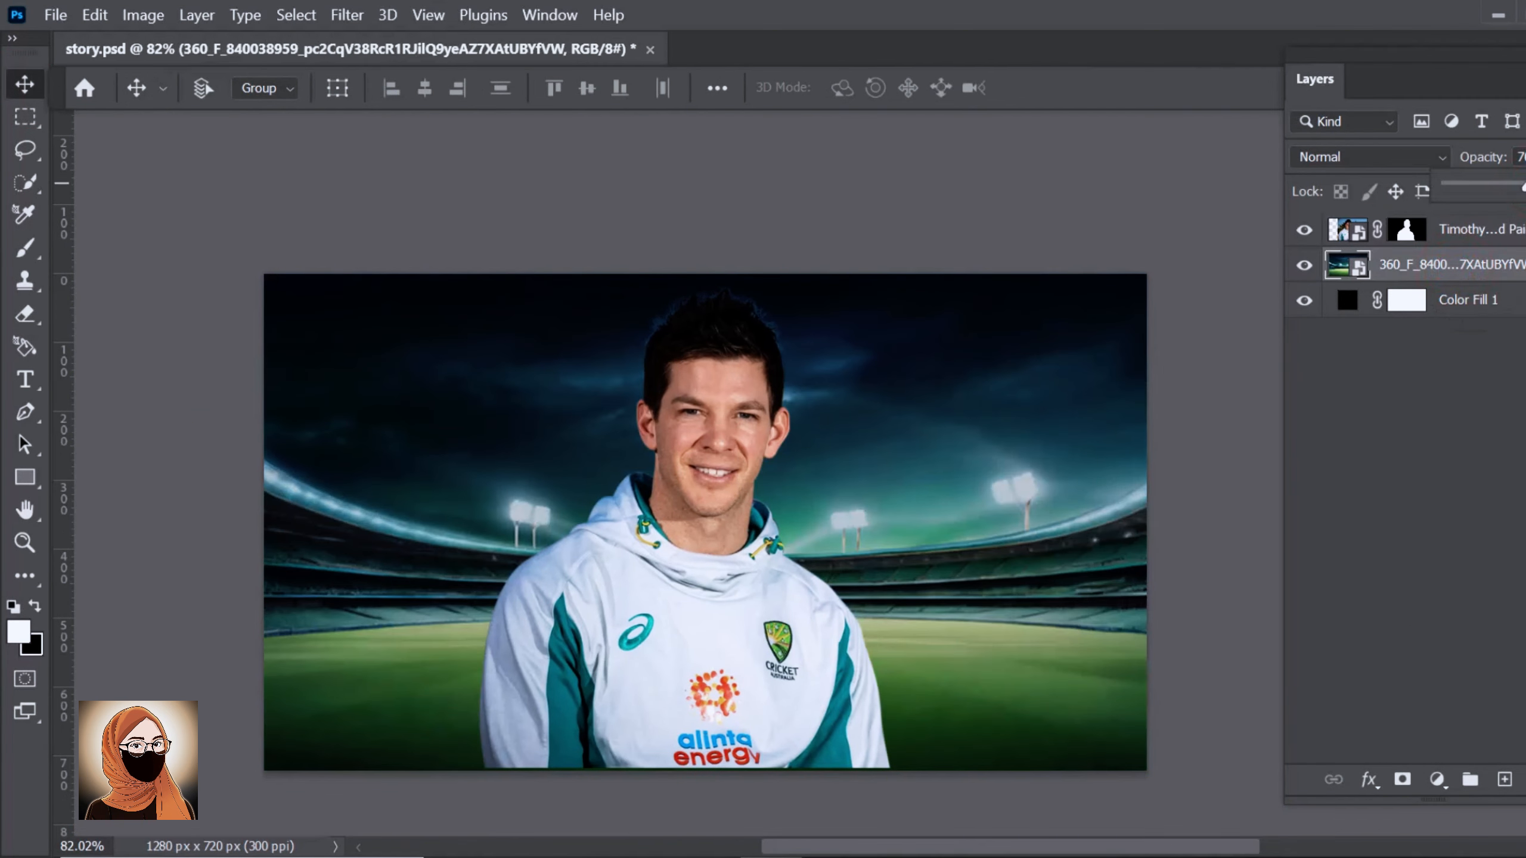
pyautogui.moveTo(990, 403); pyautogui.dragTo(975, 401)
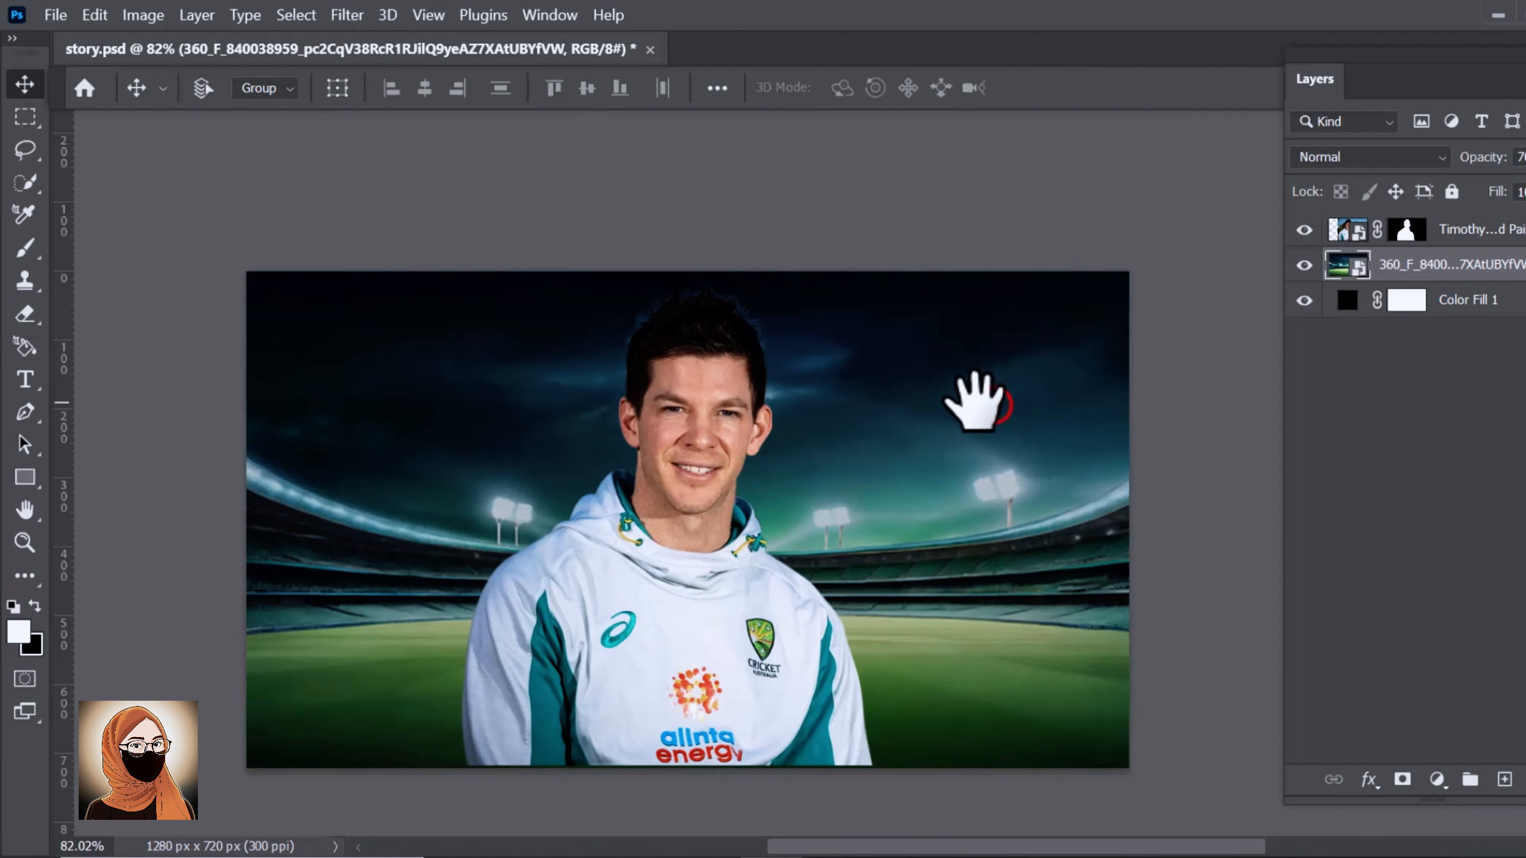
# Add a solid color fill layer in #00baff above the stadium image and invert its mask to black.
pyautogui.click(1438, 780)
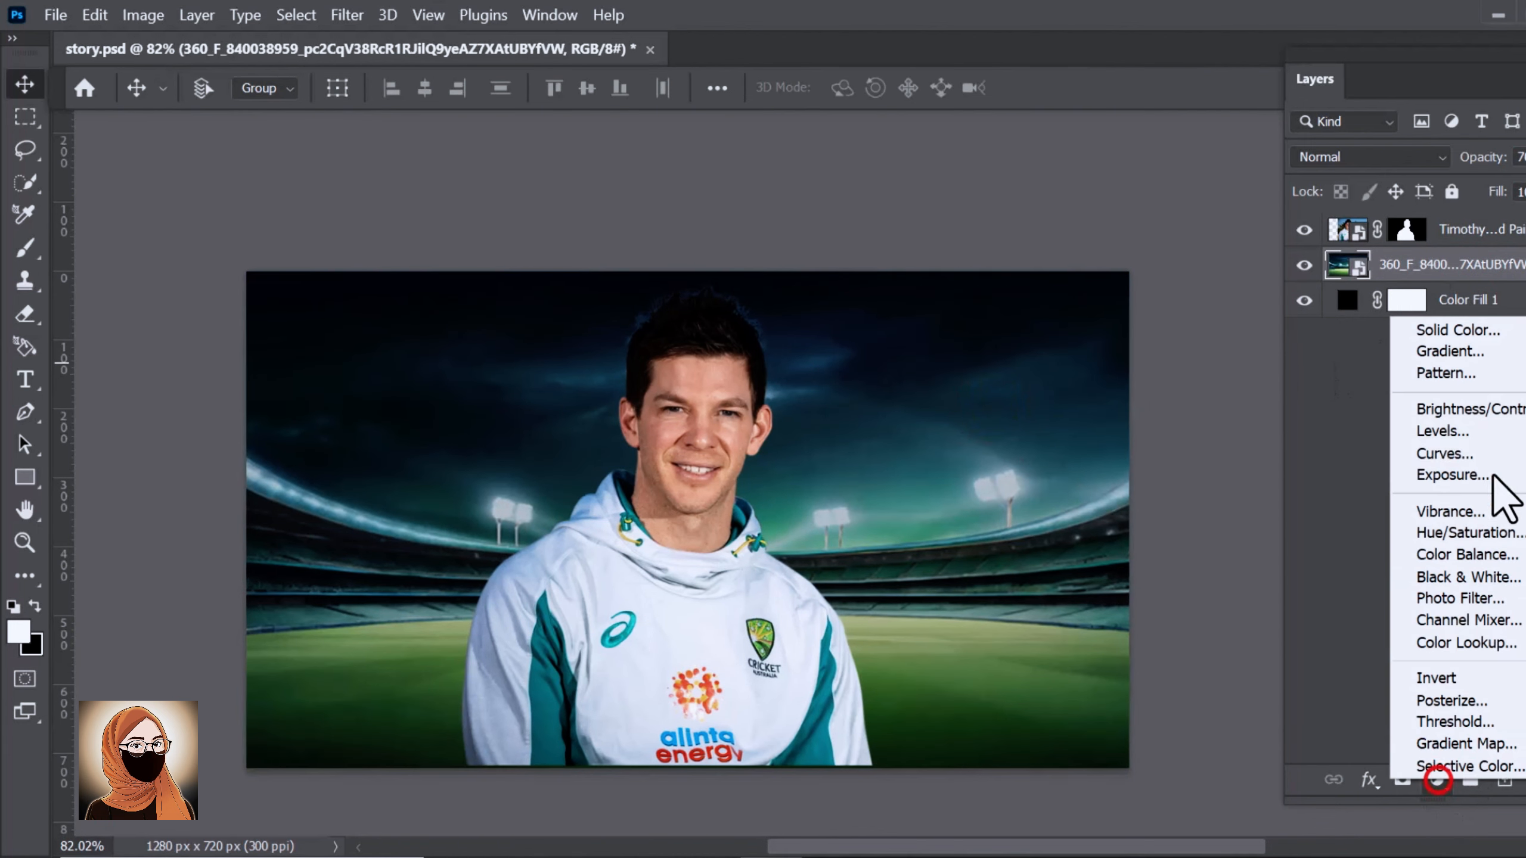
pyautogui.click(1476, 334)
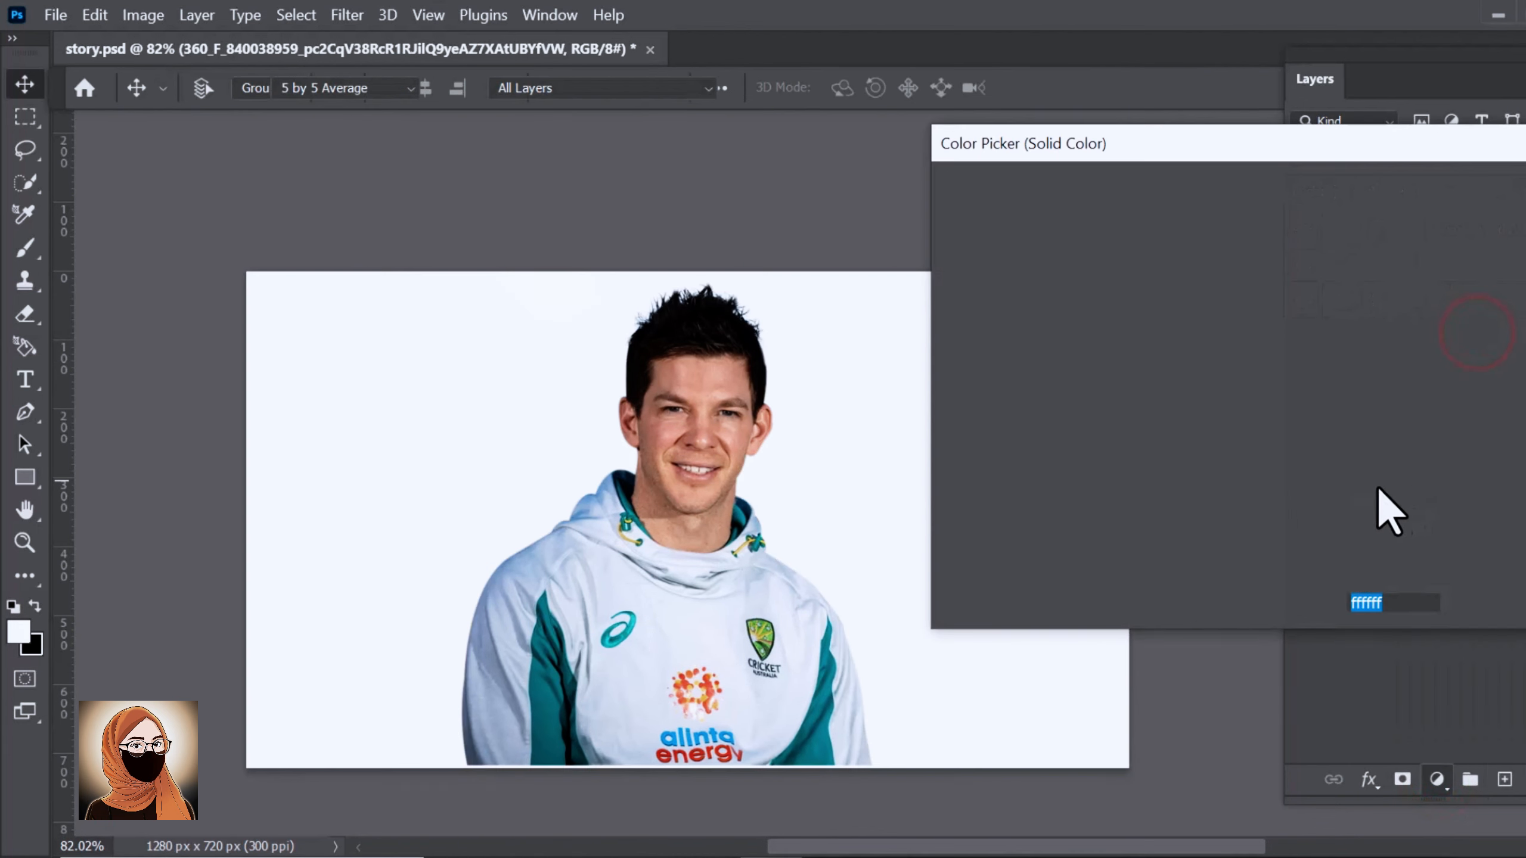
pyautogui.click(1296, 342)
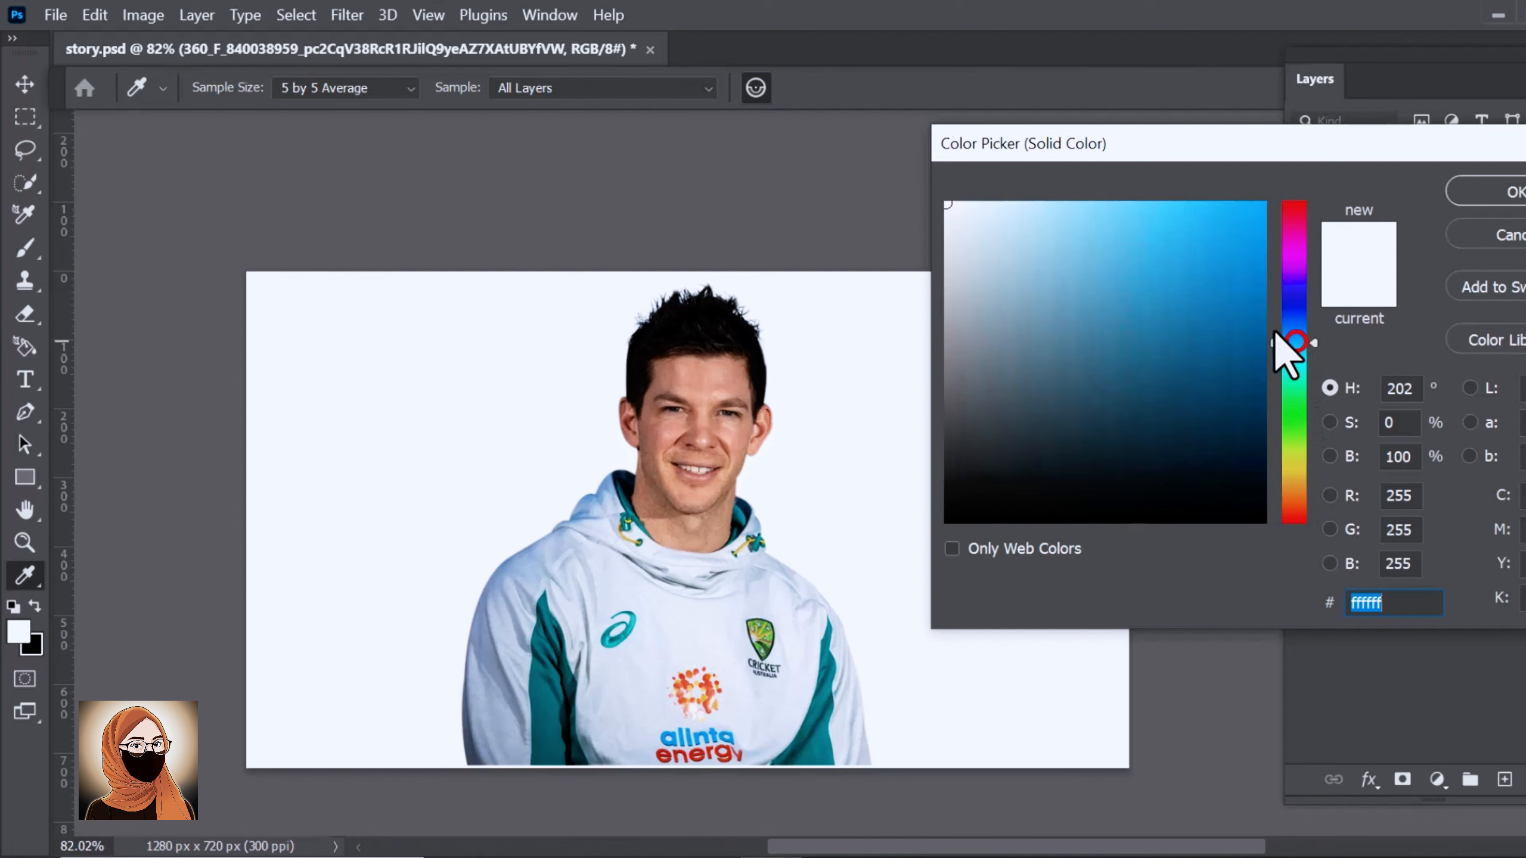
pyautogui.moveTo(1237, 249); pyautogui.dragTo(1265, 204)
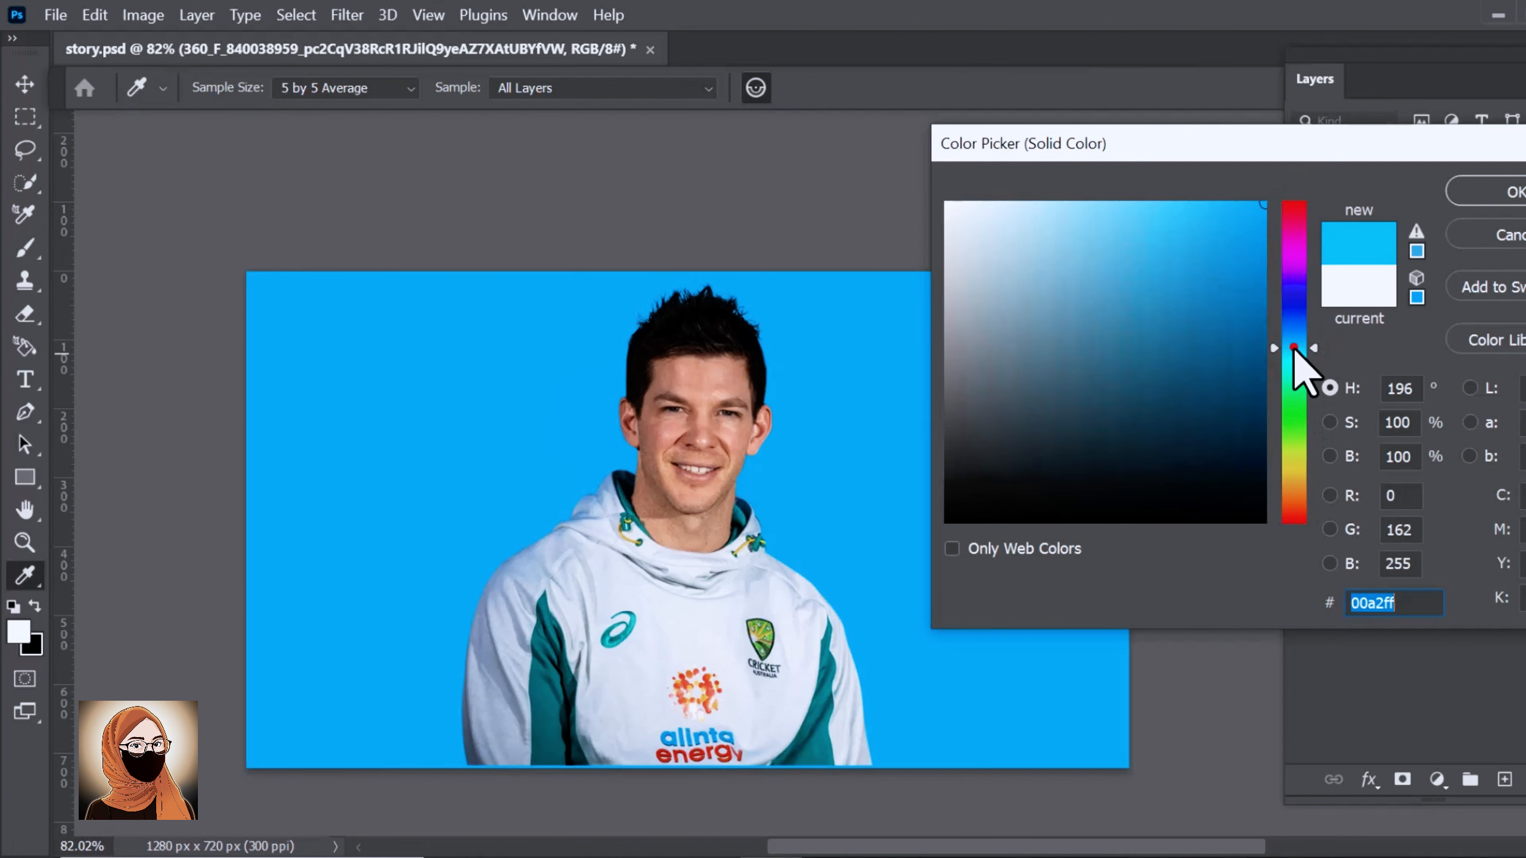
pyautogui.click(1294, 349)
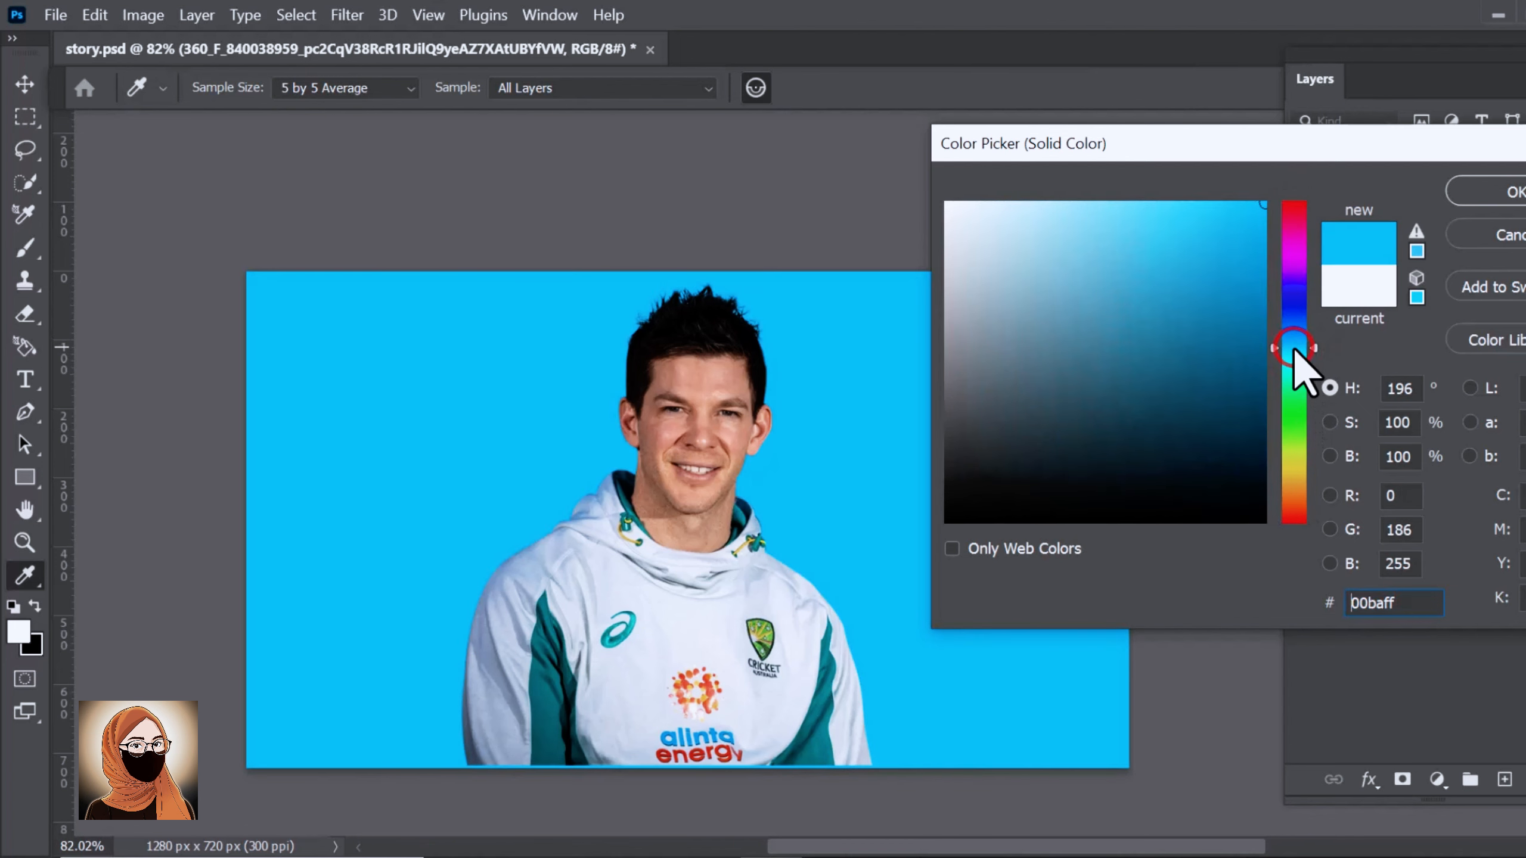
pyautogui.click(1485, 194)
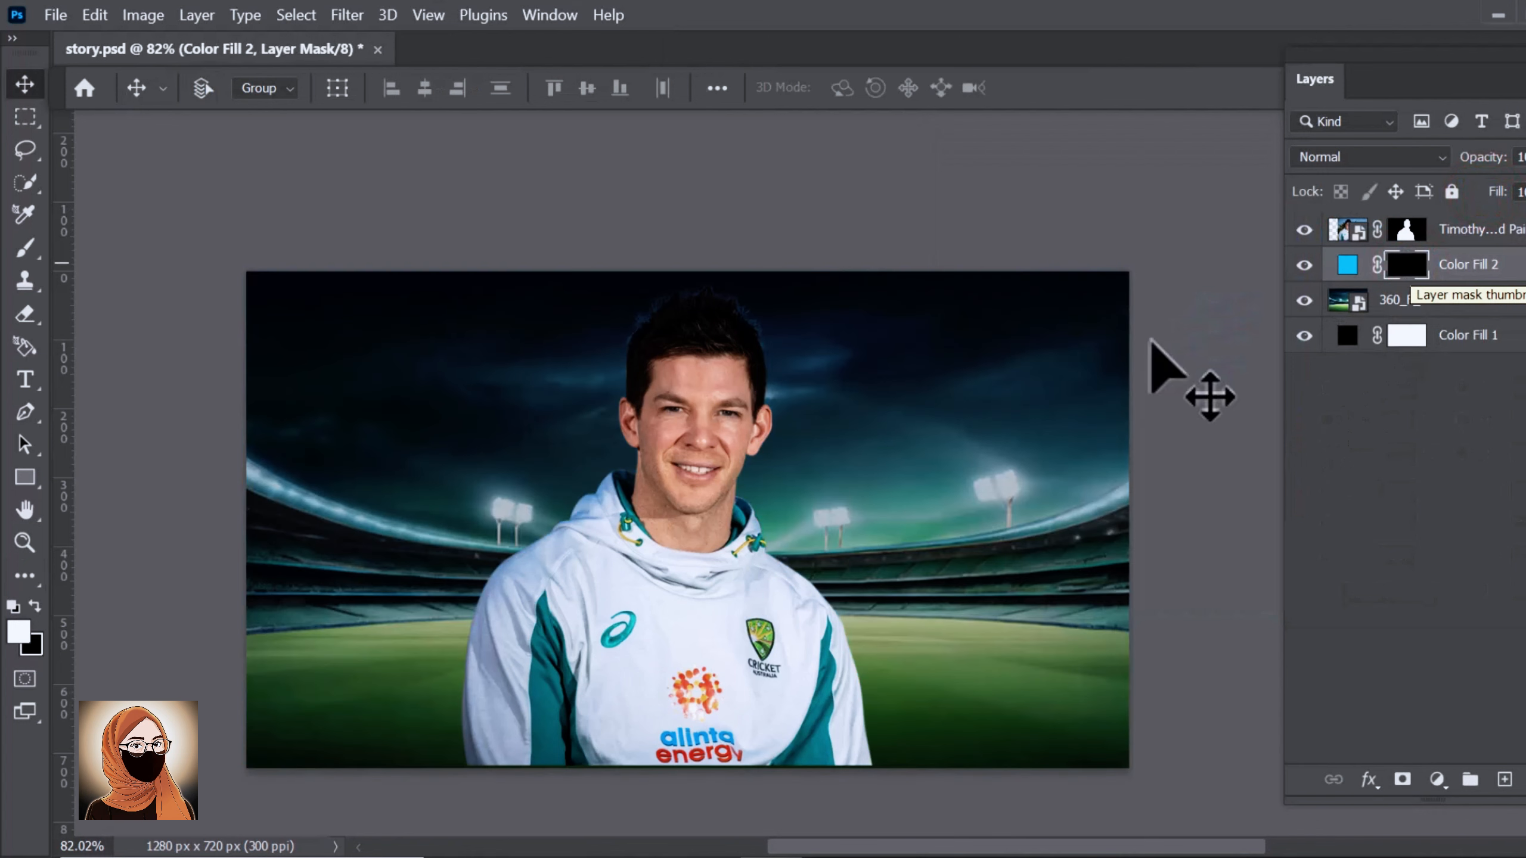
# Paint white on the blue fill's mask with a large soft brush at 53% opacity behind the head and left-side arm.
pyautogui.scroll(1, 633, 506)
pyautogui.moveTo(655, 502); pyautogui.dragTo(632, 461)
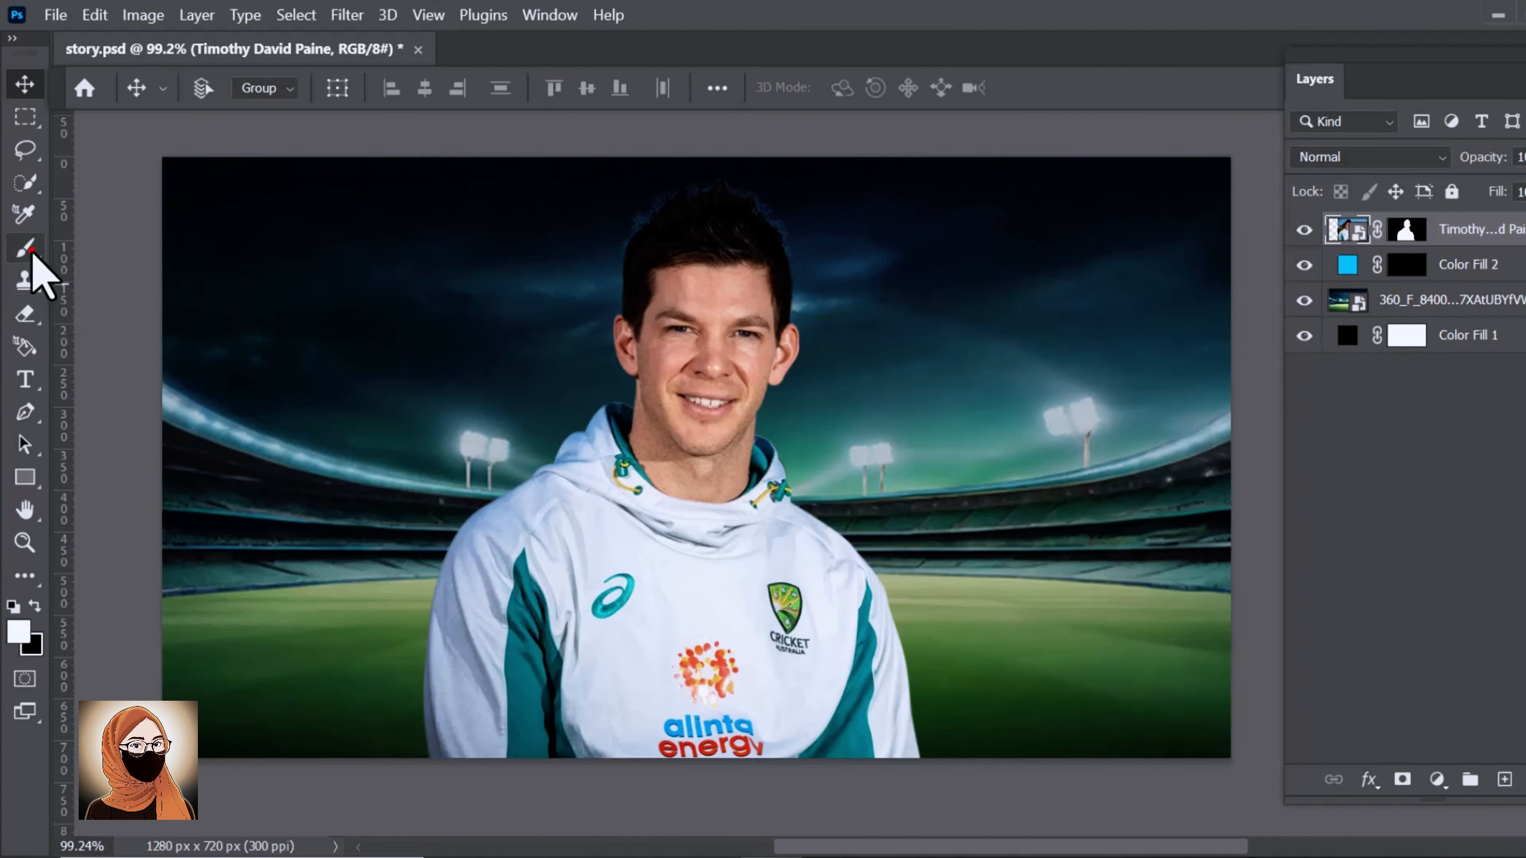
pyautogui.click(24, 246)
pyautogui.click(1407, 265)
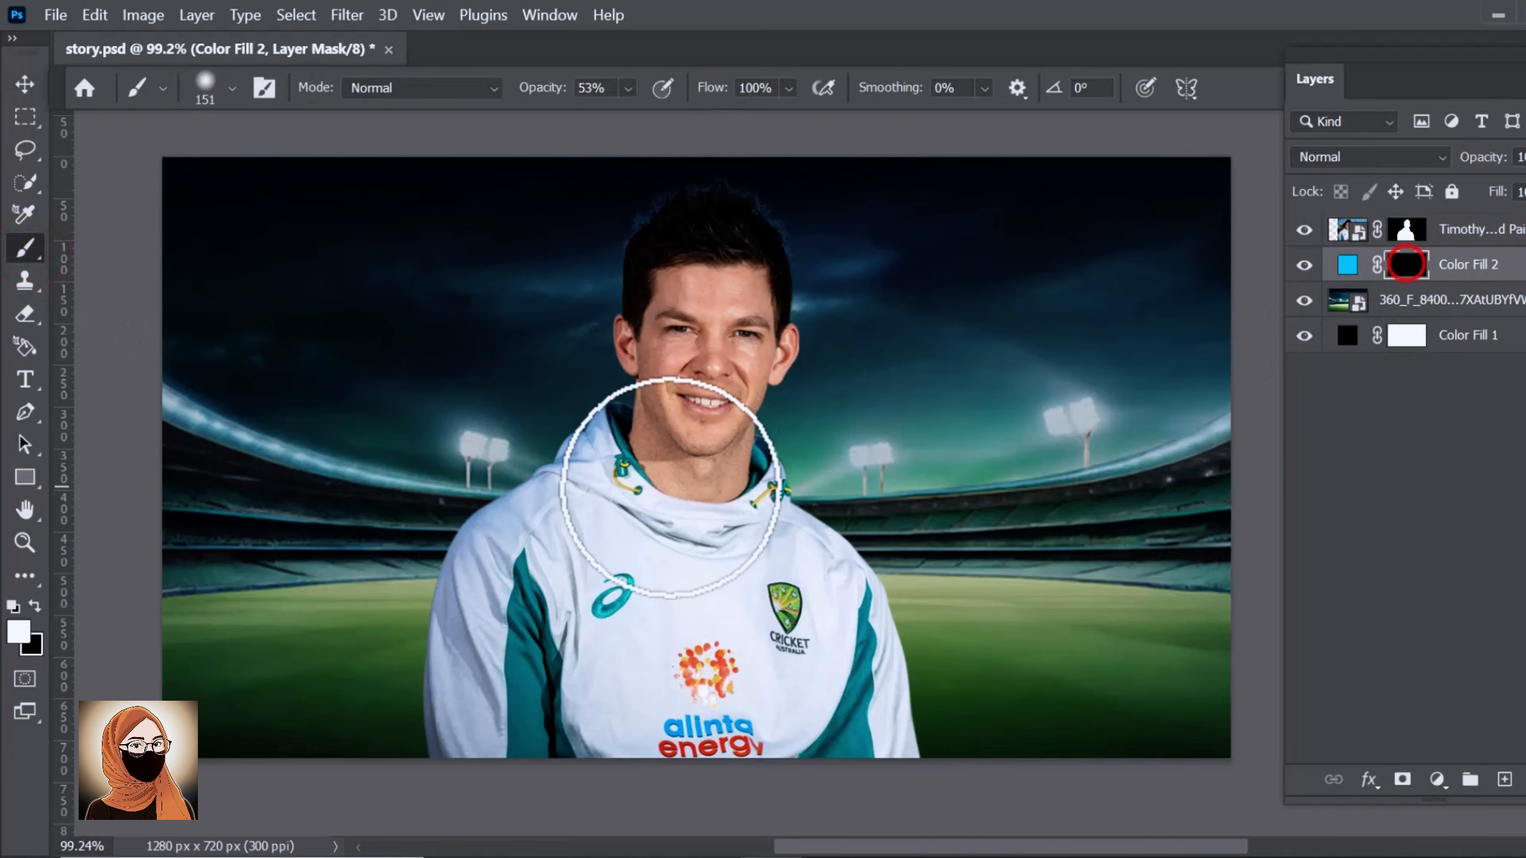
pyautogui.press(']')
pyautogui.press(']')
pyautogui.press(']')
pyautogui.press(']')
pyautogui.click(699, 256)
pyautogui.click(682, 354)
pyautogui.press(']')
pyautogui.press(']')
pyautogui.click(572, 498)
pyautogui.click(487, 627)
pyautogui.click(452, 725)
# Build up the blue glow along both sides of the body and behind the head with smaller soft brush dabs.
pyautogui.press('[')
pyautogui.press('[')
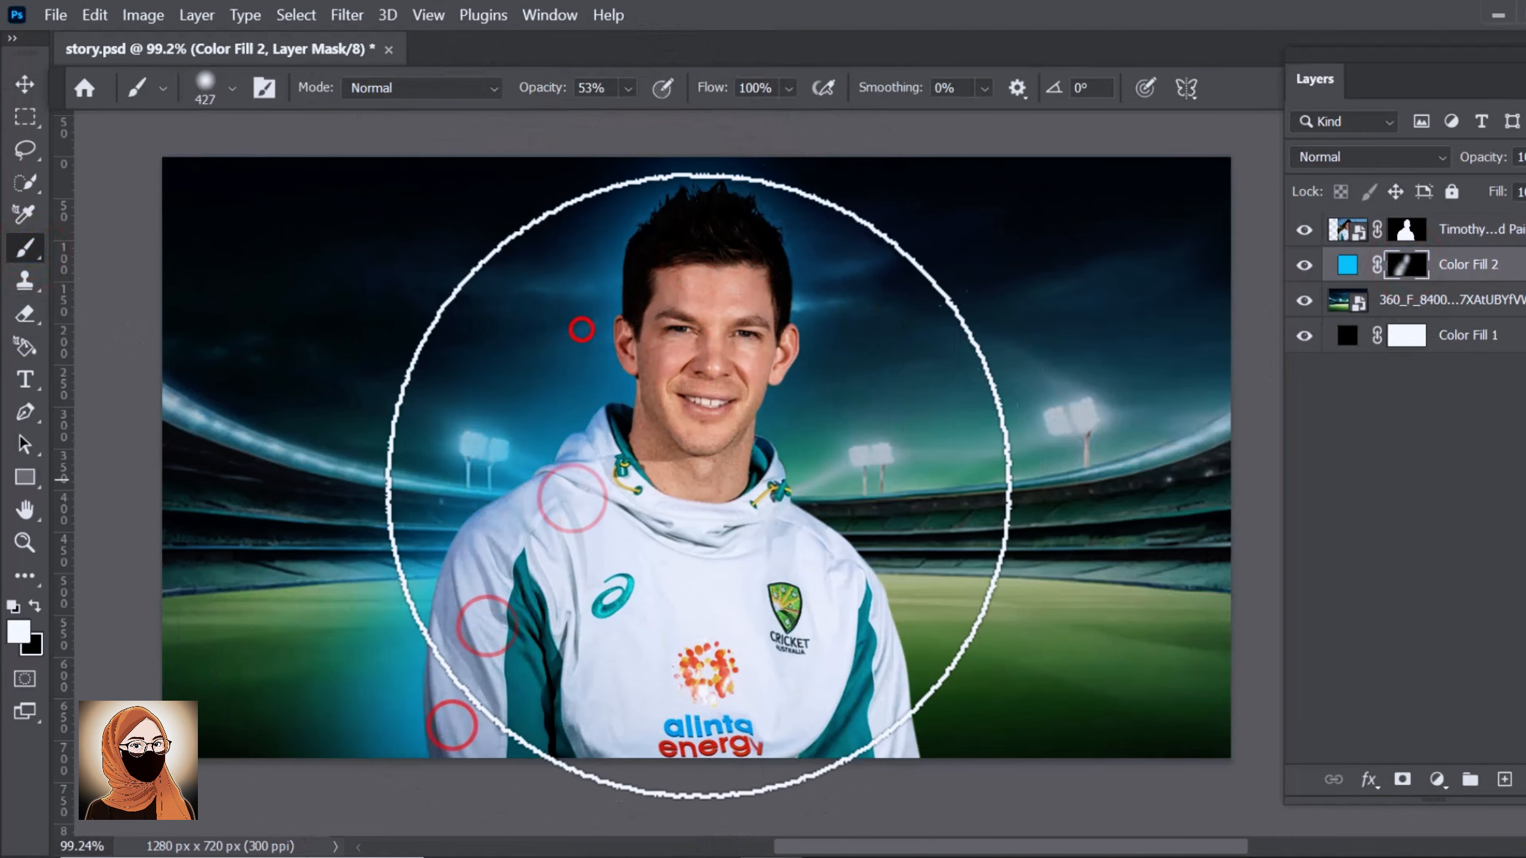
pyautogui.click(818, 706)
pyautogui.click(808, 580)
pyautogui.click(775, 424)
pyautogui.click(732, 284)
pyautogui.click(569, 531)
pyautogui.click(511, 578)
pyautogui.click(502, 617)
pyautogui.click(492, 668)
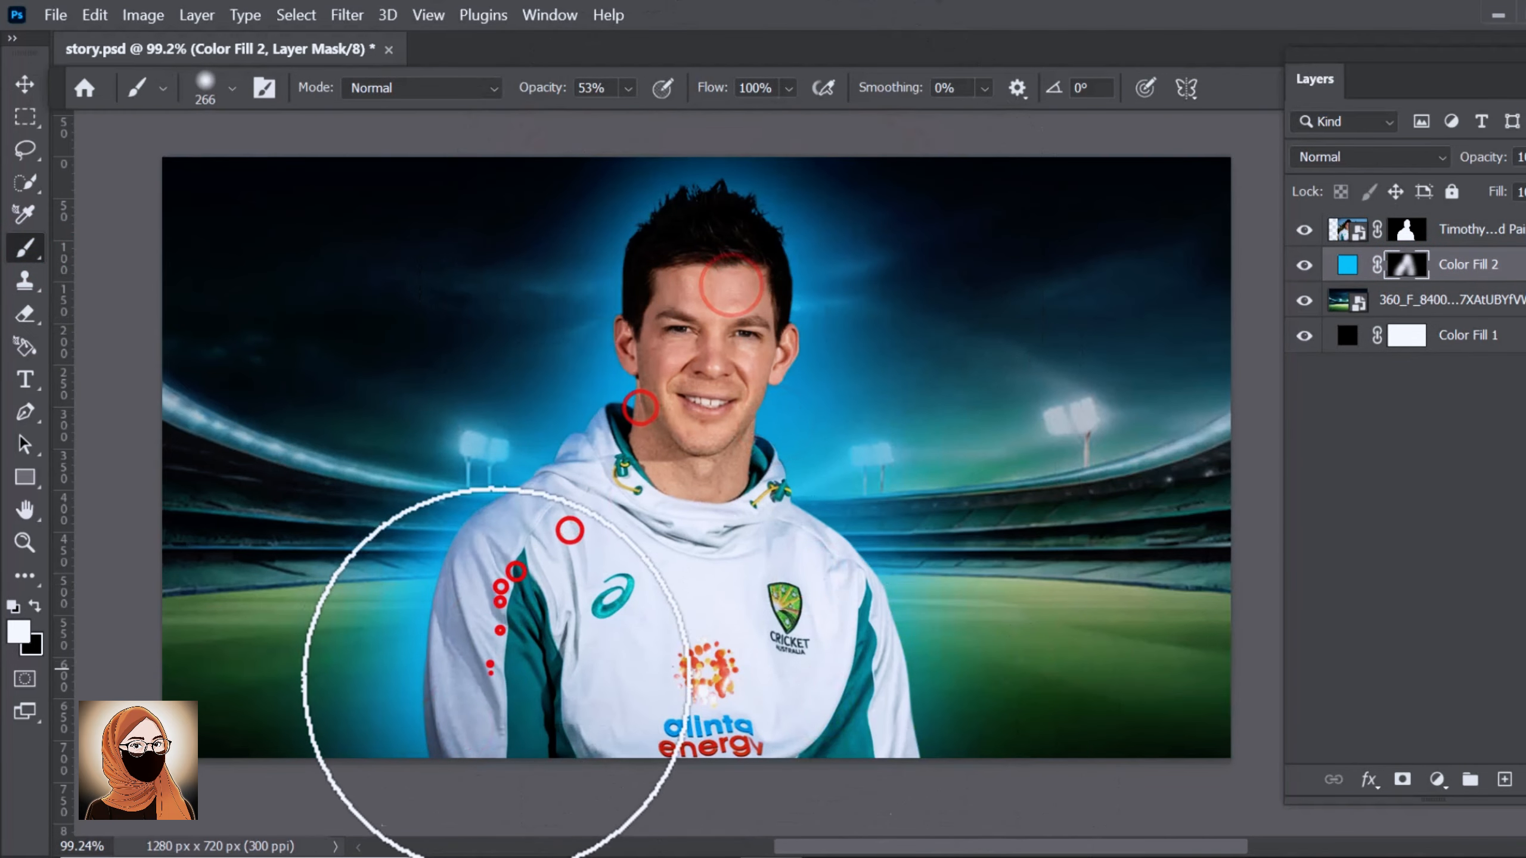
pyautogui.click(798, 582)
pyautogui.click(824, 646)
pyautogui.click(855, 756)
# Extend the glow into the background's upper left with a larger brush, and trim the excess there with black.
pyautogui.press(']')
pyautogui.press(']')
pyautogui.press(']')
pyautogui.press(']')
pyautogui.press(']')
pyautogui.click(511, 167)
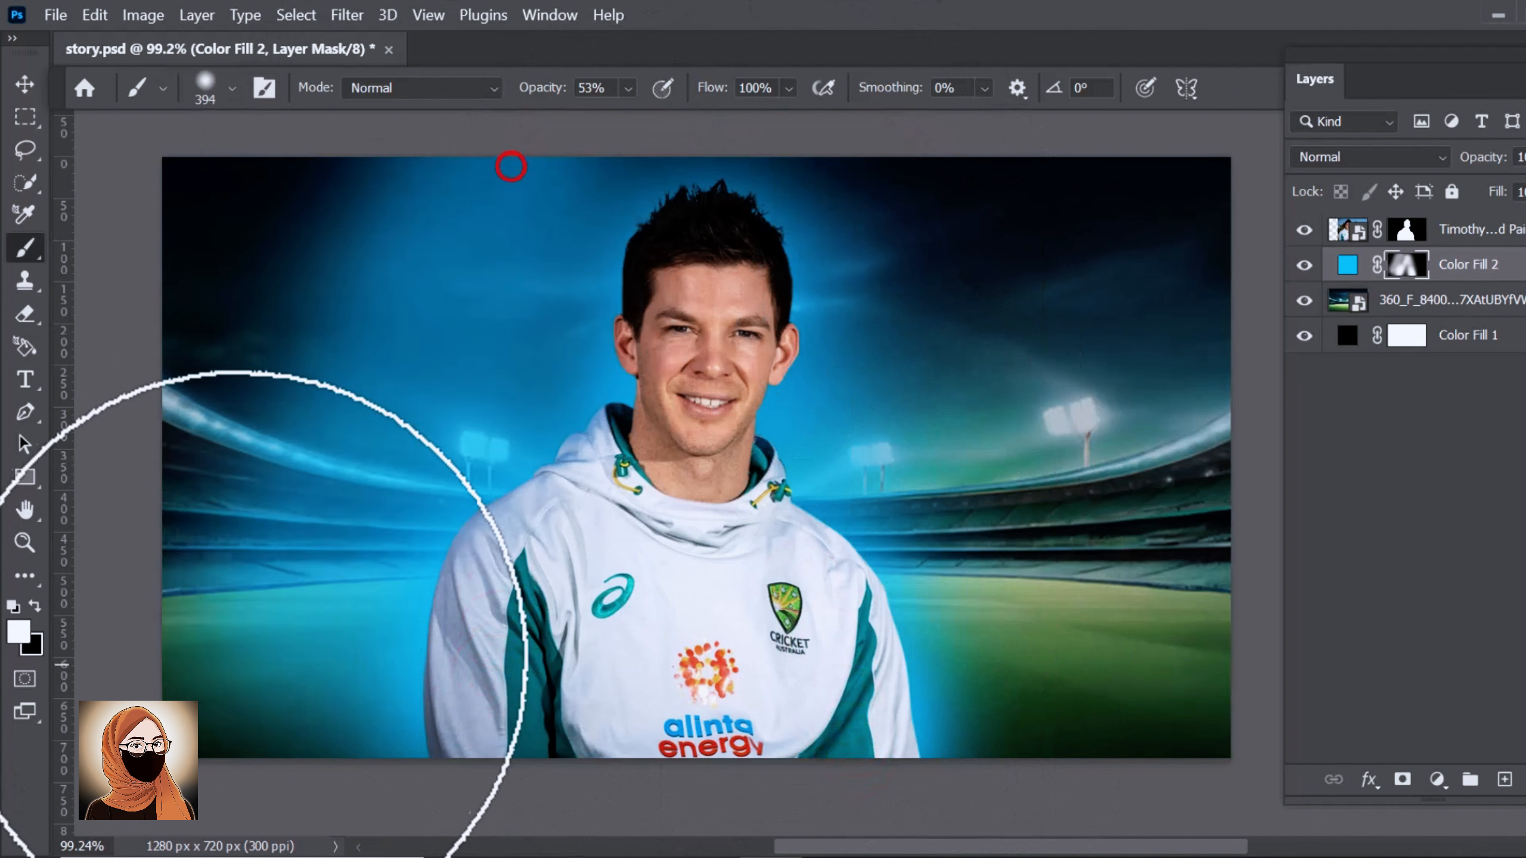
pyautogui.moveTo(208, 617)
pyautogui.mouseDown()
pyautogui.moveTo(272, 397)
pyautogui.moveTo(465, 137)
pyautogui.mouseUp()
pyautogui.press('x')
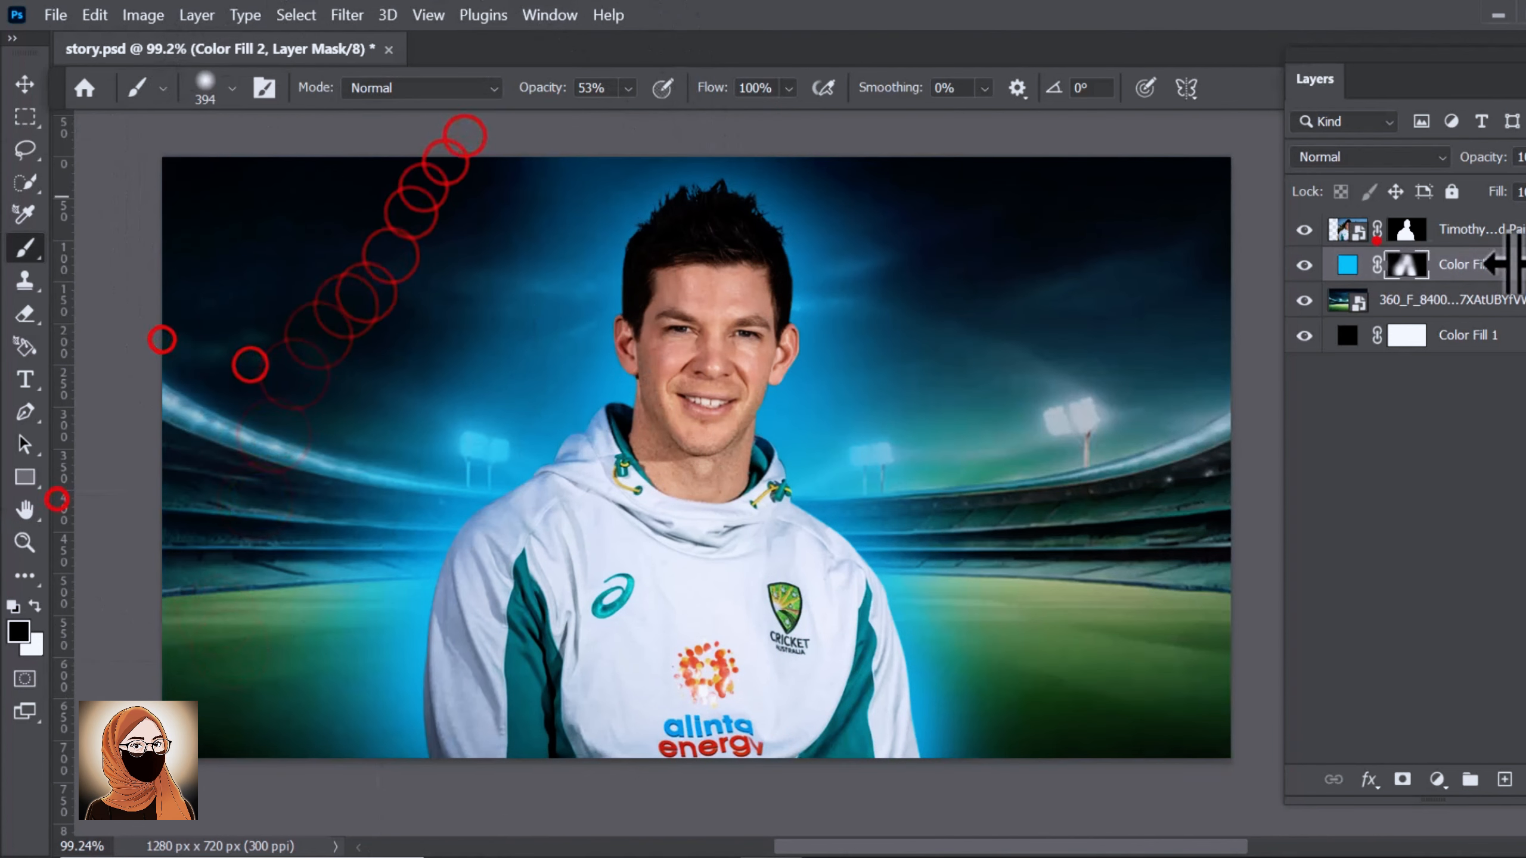
# Add a white solid color fill layer above the blue glow fill and invert its mask to black.
pyautogui.click(1438, 779)
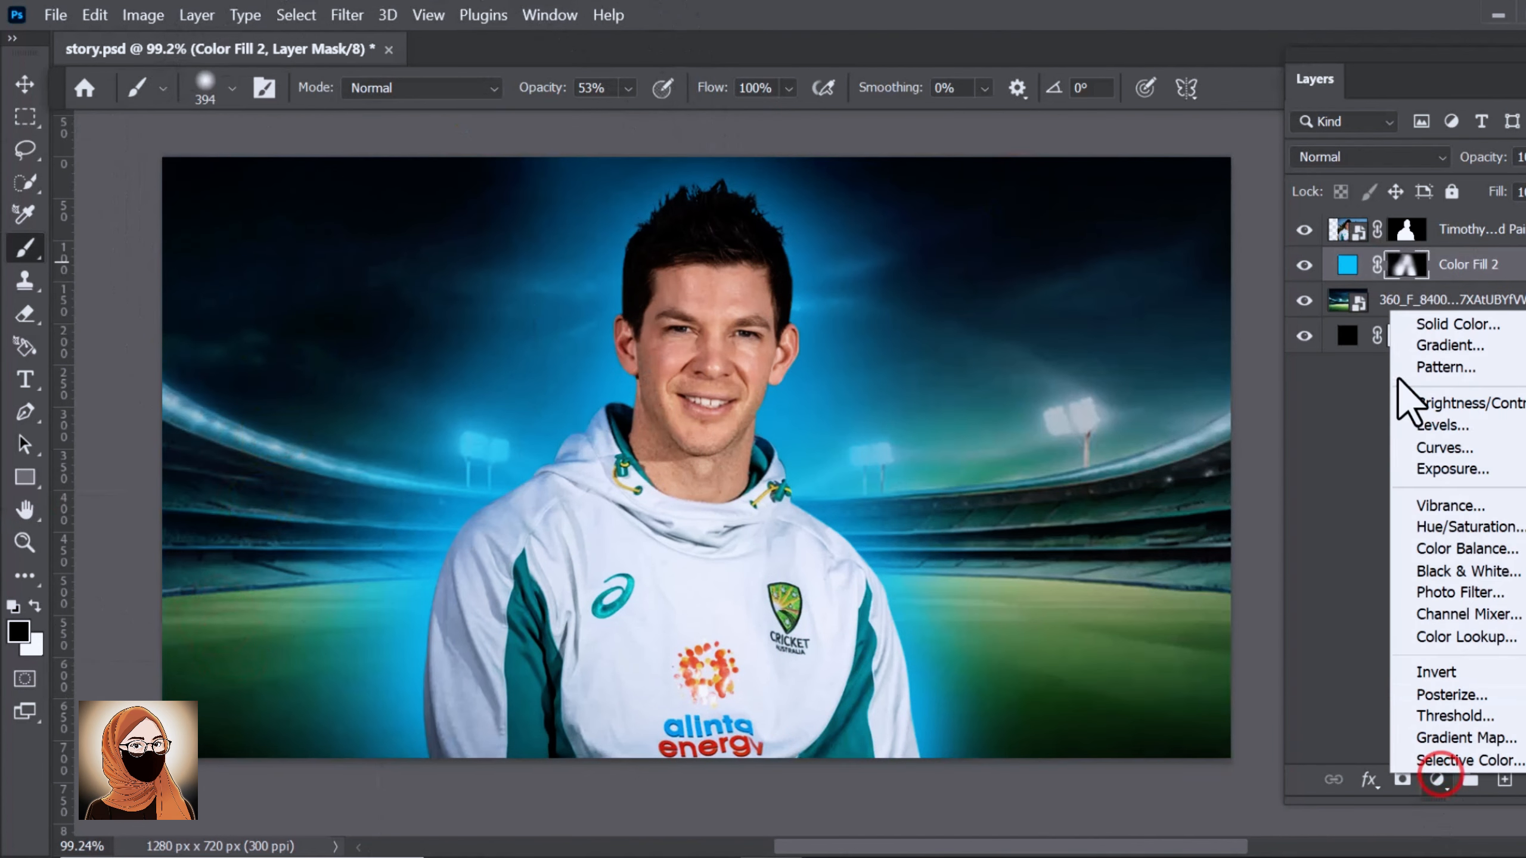
pyautogui.click(1420, 325)
pyautogui.moveTo(1009, 252); pyautogui.dragTo(890, 170)
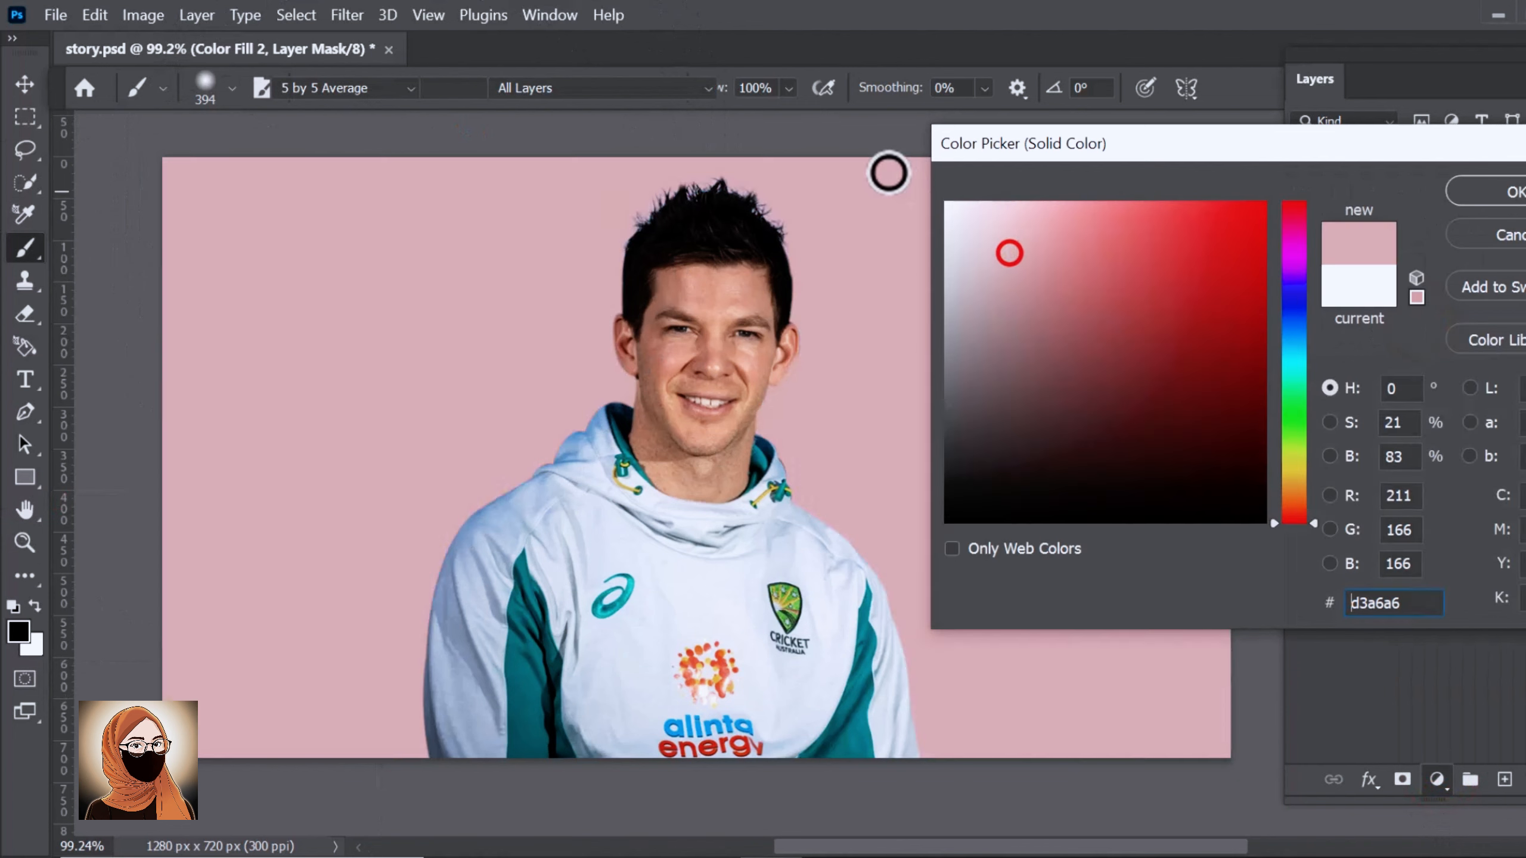
pyautogui.click(1497, 194)
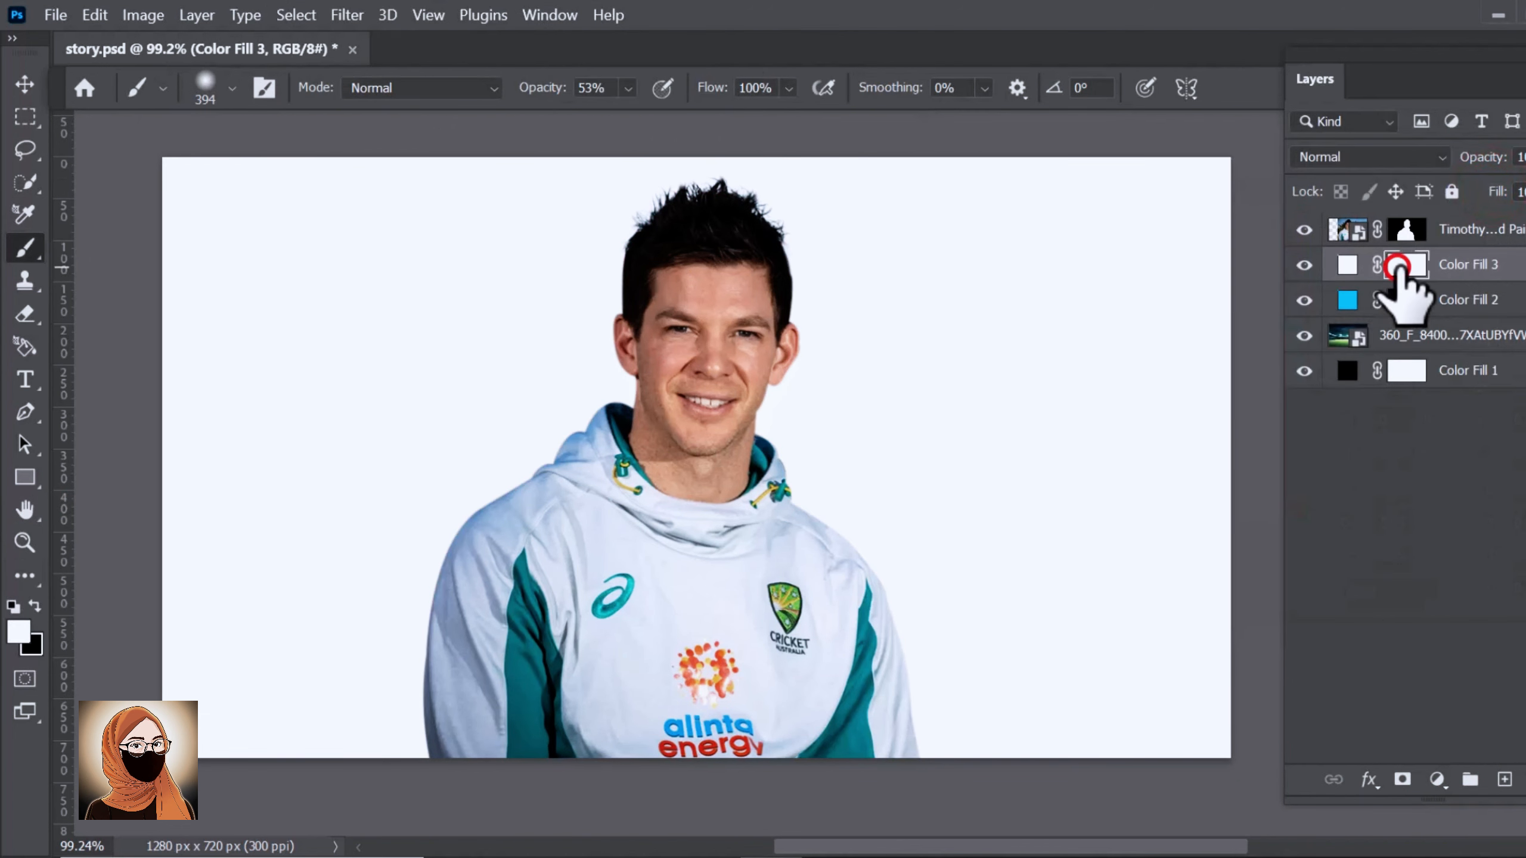
pyautogui.hotkey('ctrl', 'i')
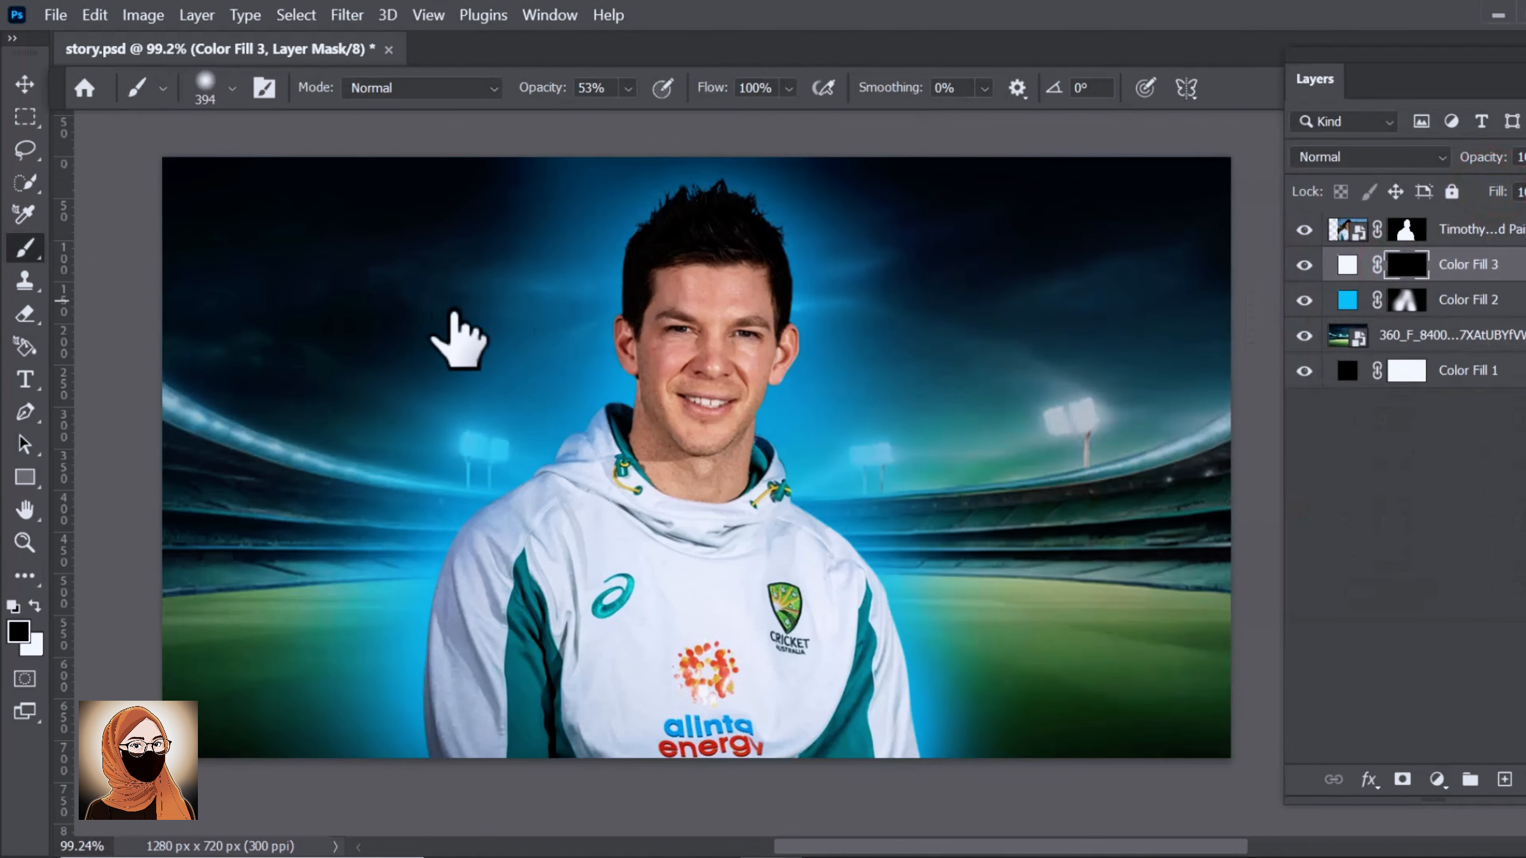
# Paint white on the new fill's mask with a soft 157 px brush to form a rim glow around the head and shoulders.
pyautogui.moveTo(699, 348)
pyautogui.mouseDown()
pyautogui.moveTo(709, 364)
pyautogui.moveTo(654, 349)
pyautogui.moveTo(647, 240)
pyautogui.moveTo(709, 274)
pyautogui.moveTo(647, 358)
pyautogui.mouseUp()
pyautogui.press('x')
pyautogui.click(656, 414)
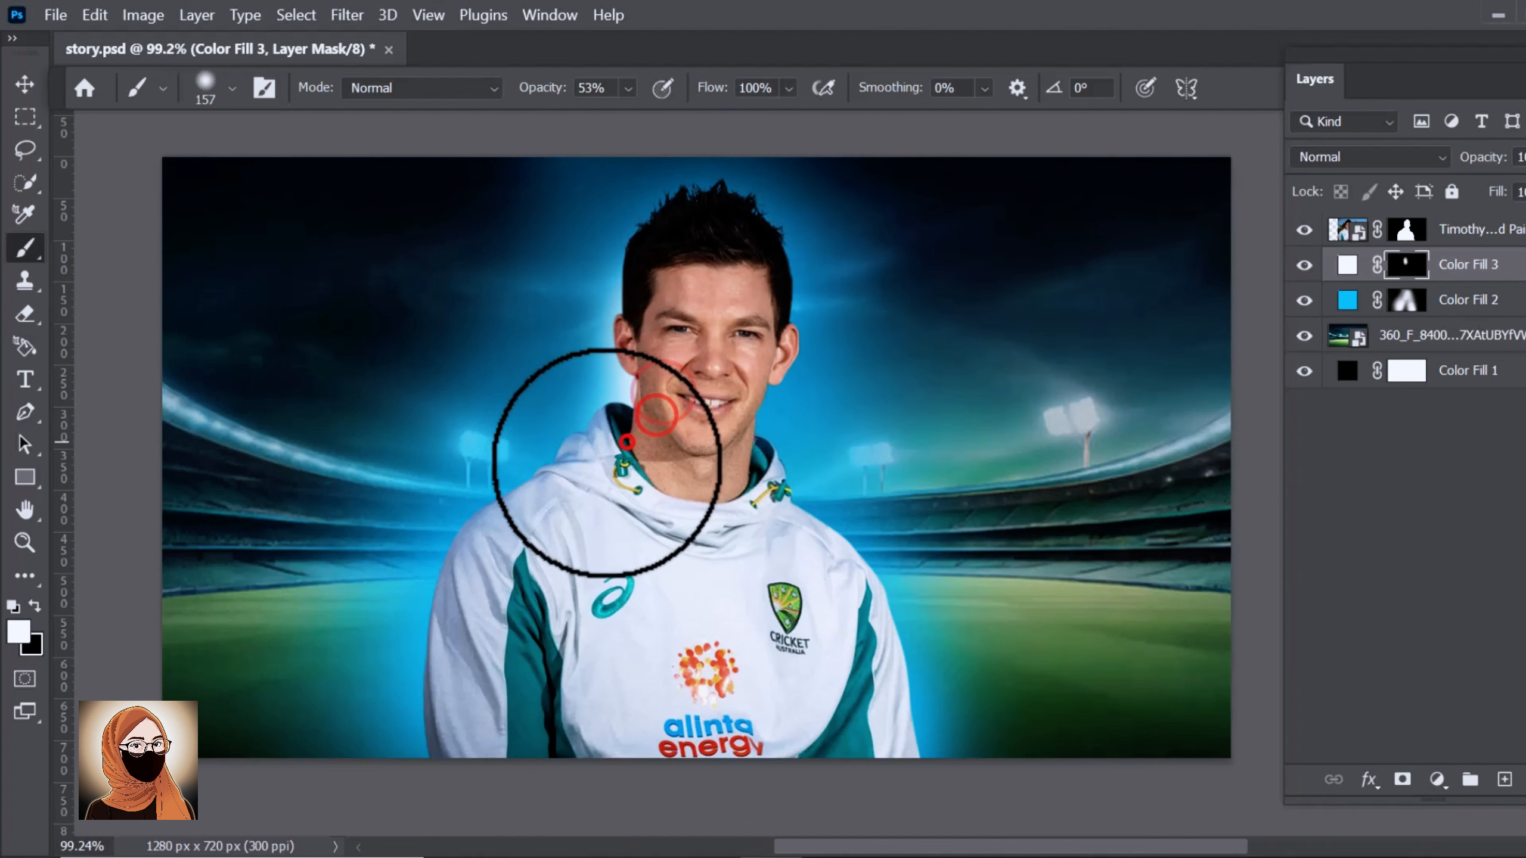
pyautogui.moveTo(528, 511)
pyautogui.mouseDown()
pyautogui.moveTo(613, 273)
pyautogui.moveTo(749, 352)
pyautogui.mouseUp()
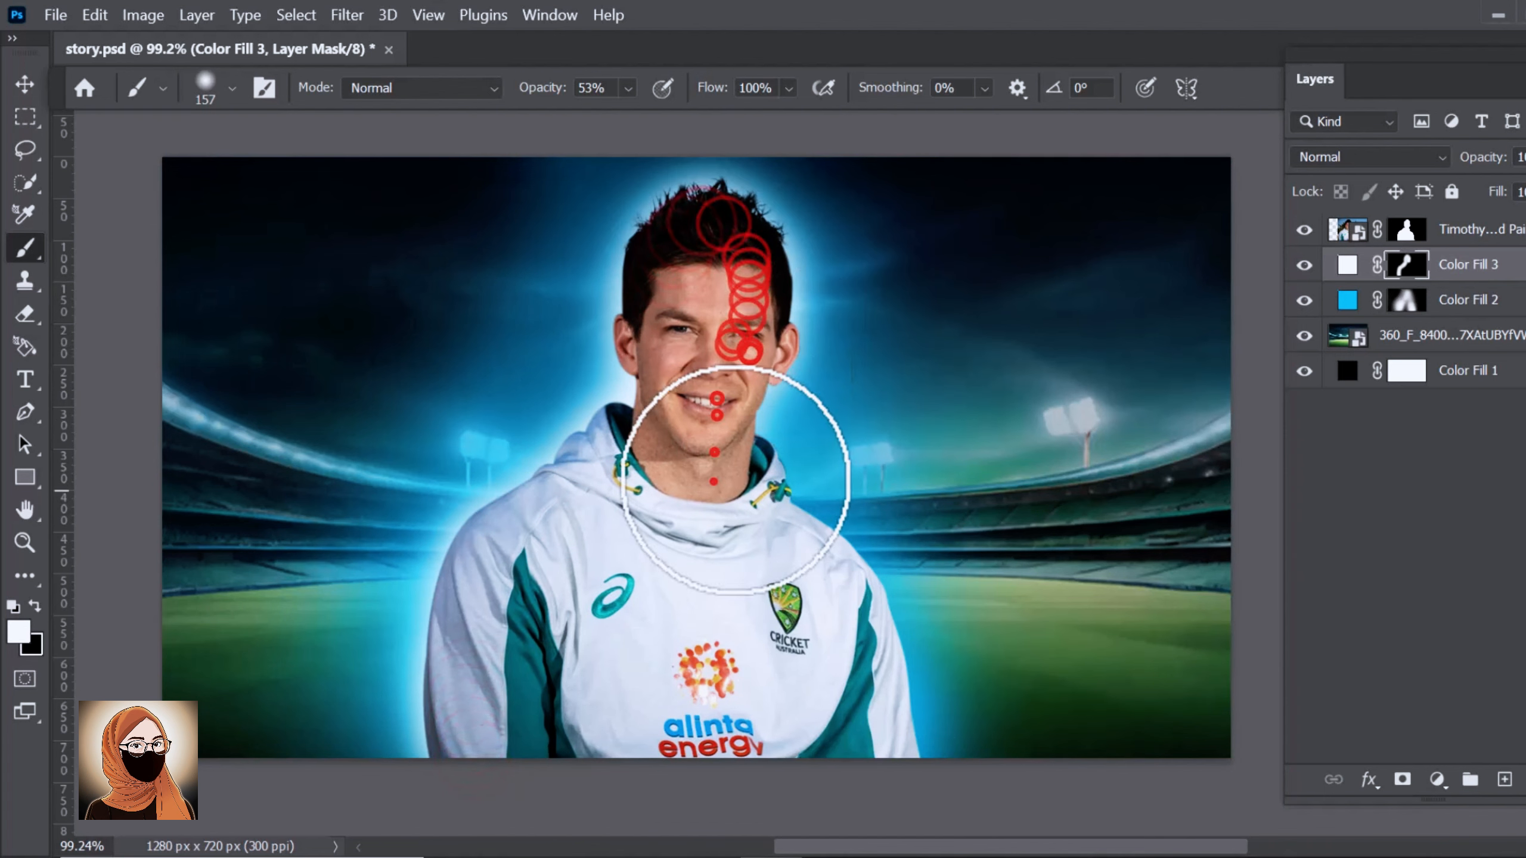
# Duplicate the player layer and rasterize the copy for use with the Mixer Brush.
pyautogui.click(1464, 229)
pyautogui.hotkey('ctrl', 'j')
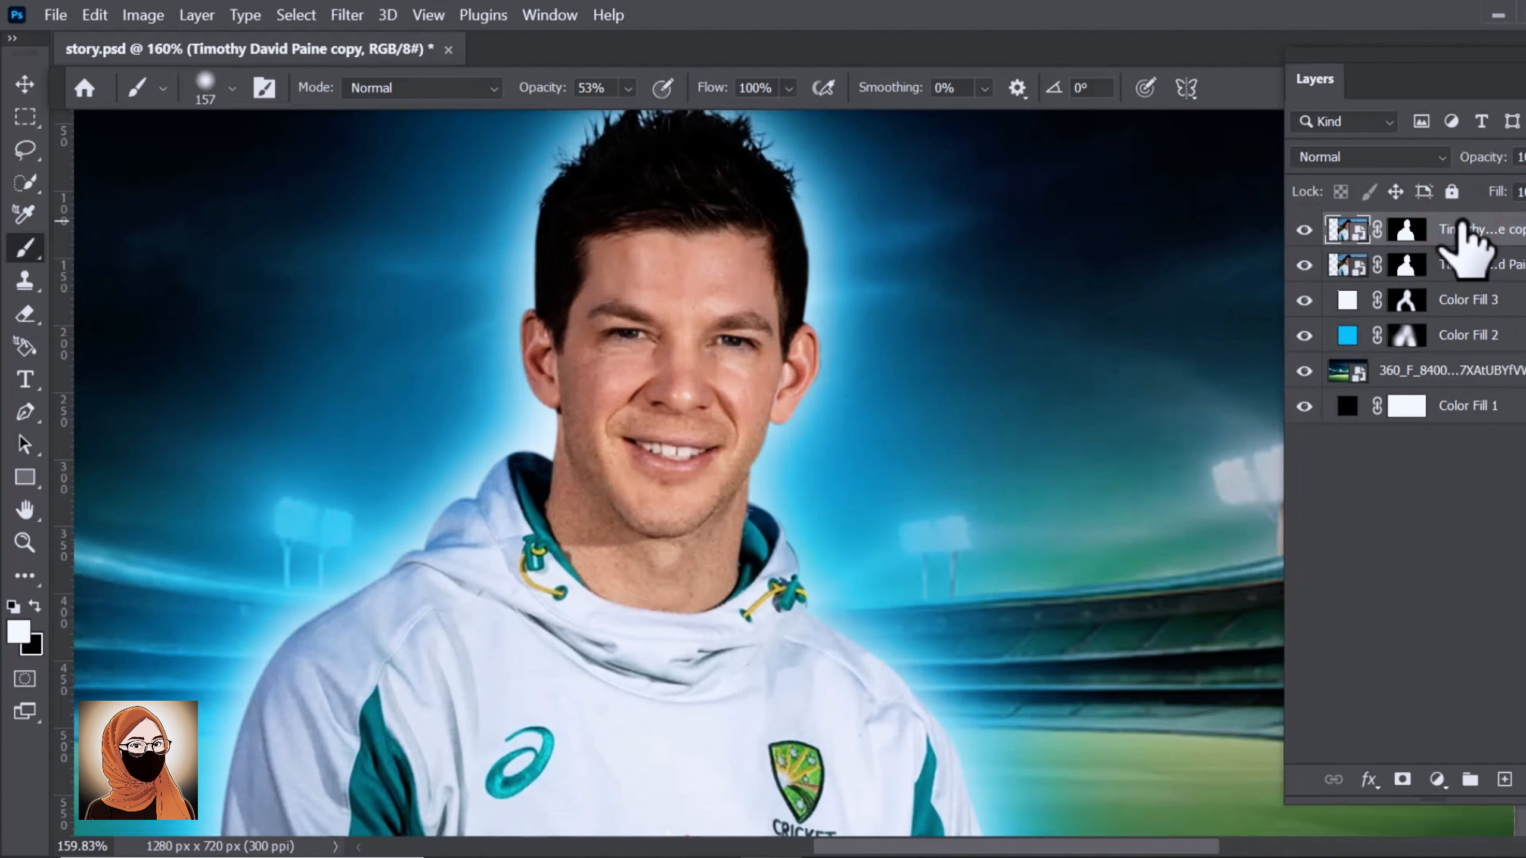
pyautogui.rightClick(45, 248)
pyautogui.click(138, 316)
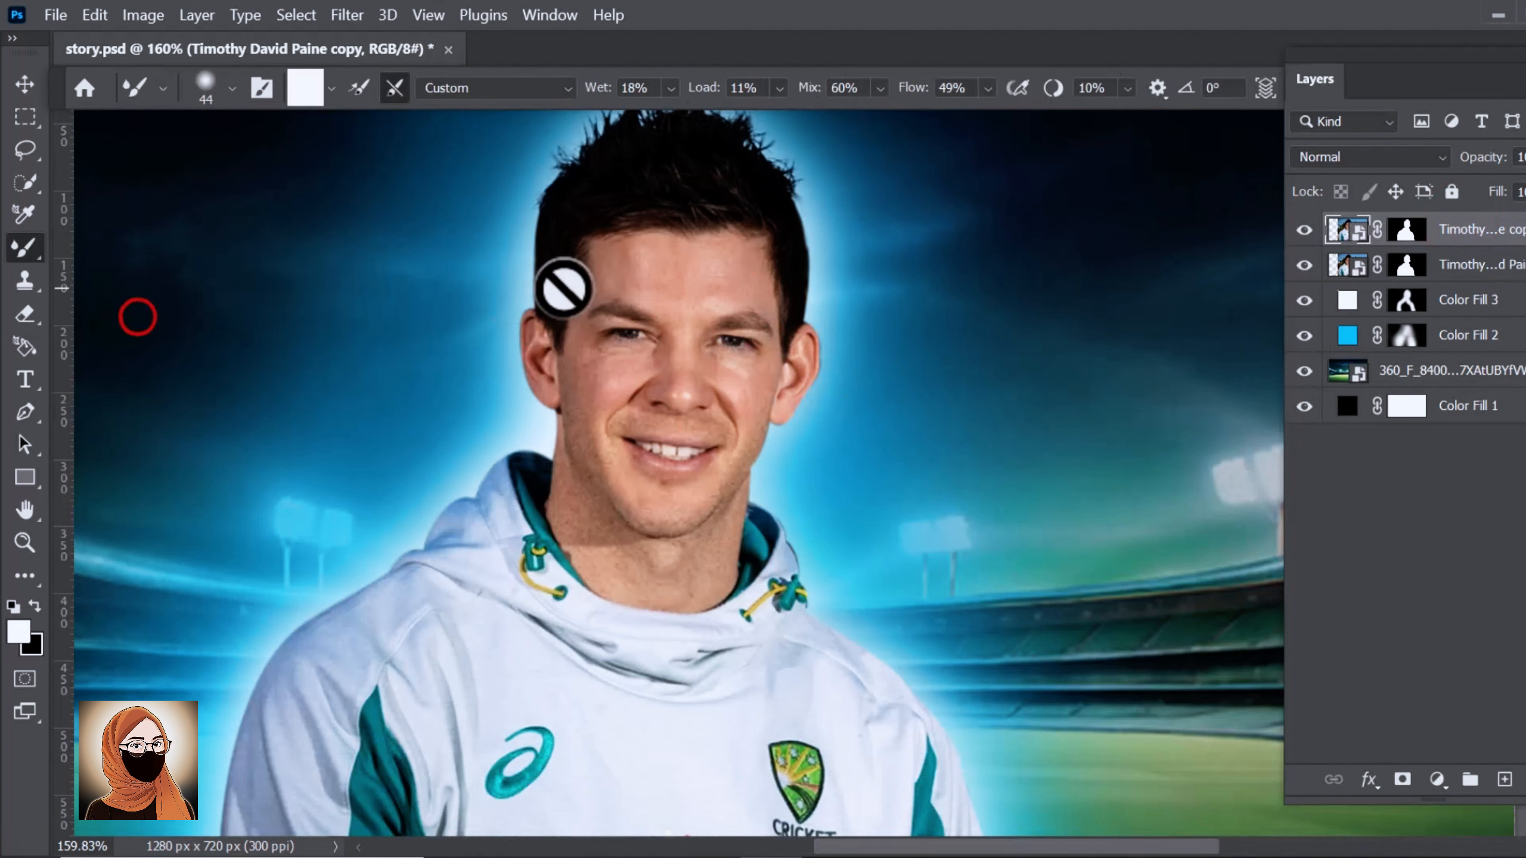
pyautogui.click(698, 298)
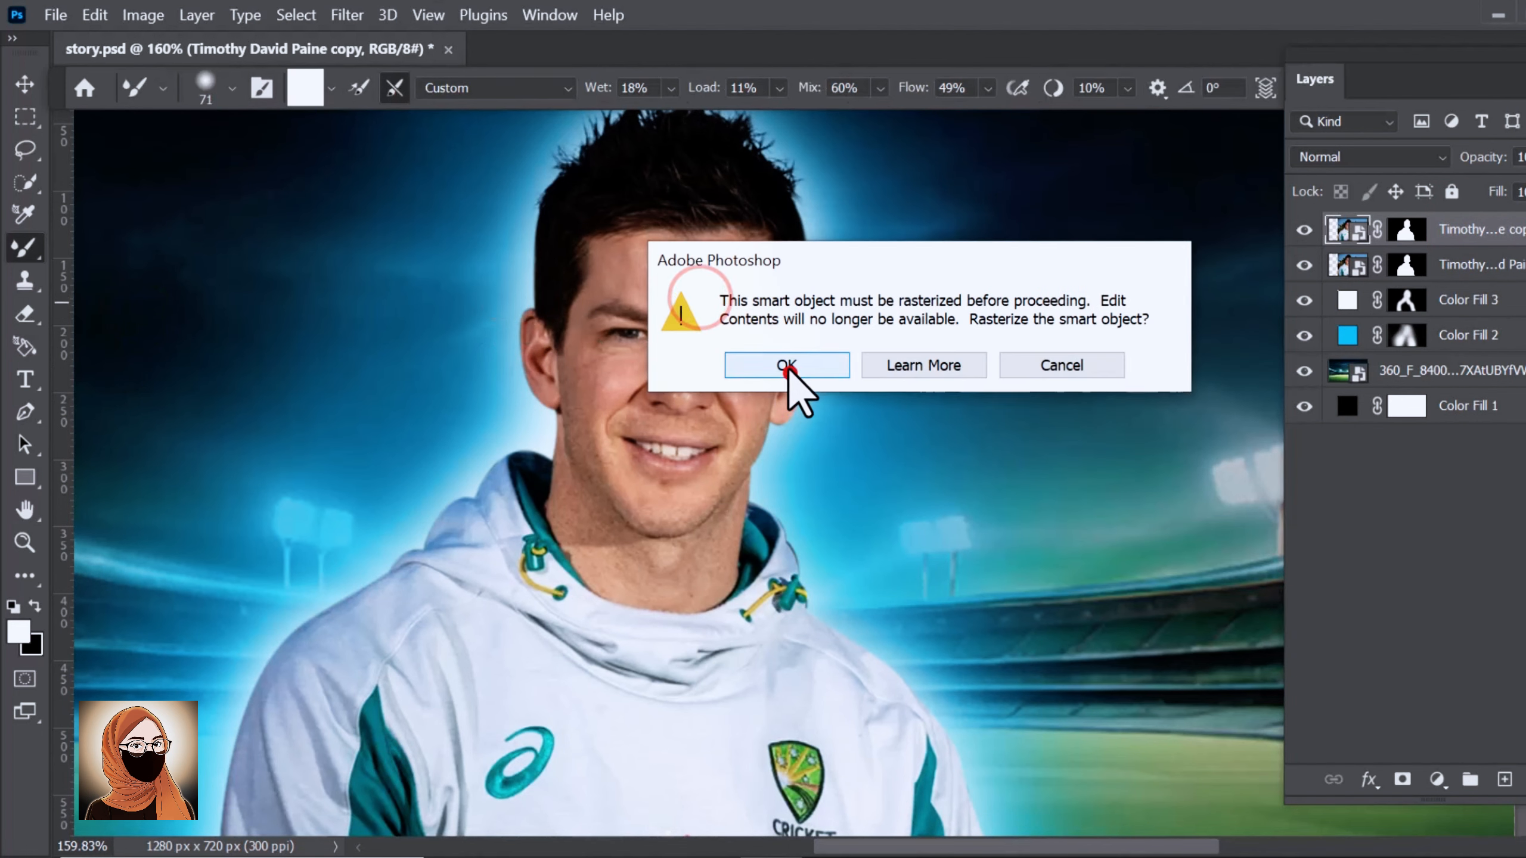
pyautogui.click(787, 367)
# Smooth the skin on the forehead, cheeks, chin and neck with a small soft Mixer Brush.
pyautogui.scroll(2, 678, 282)
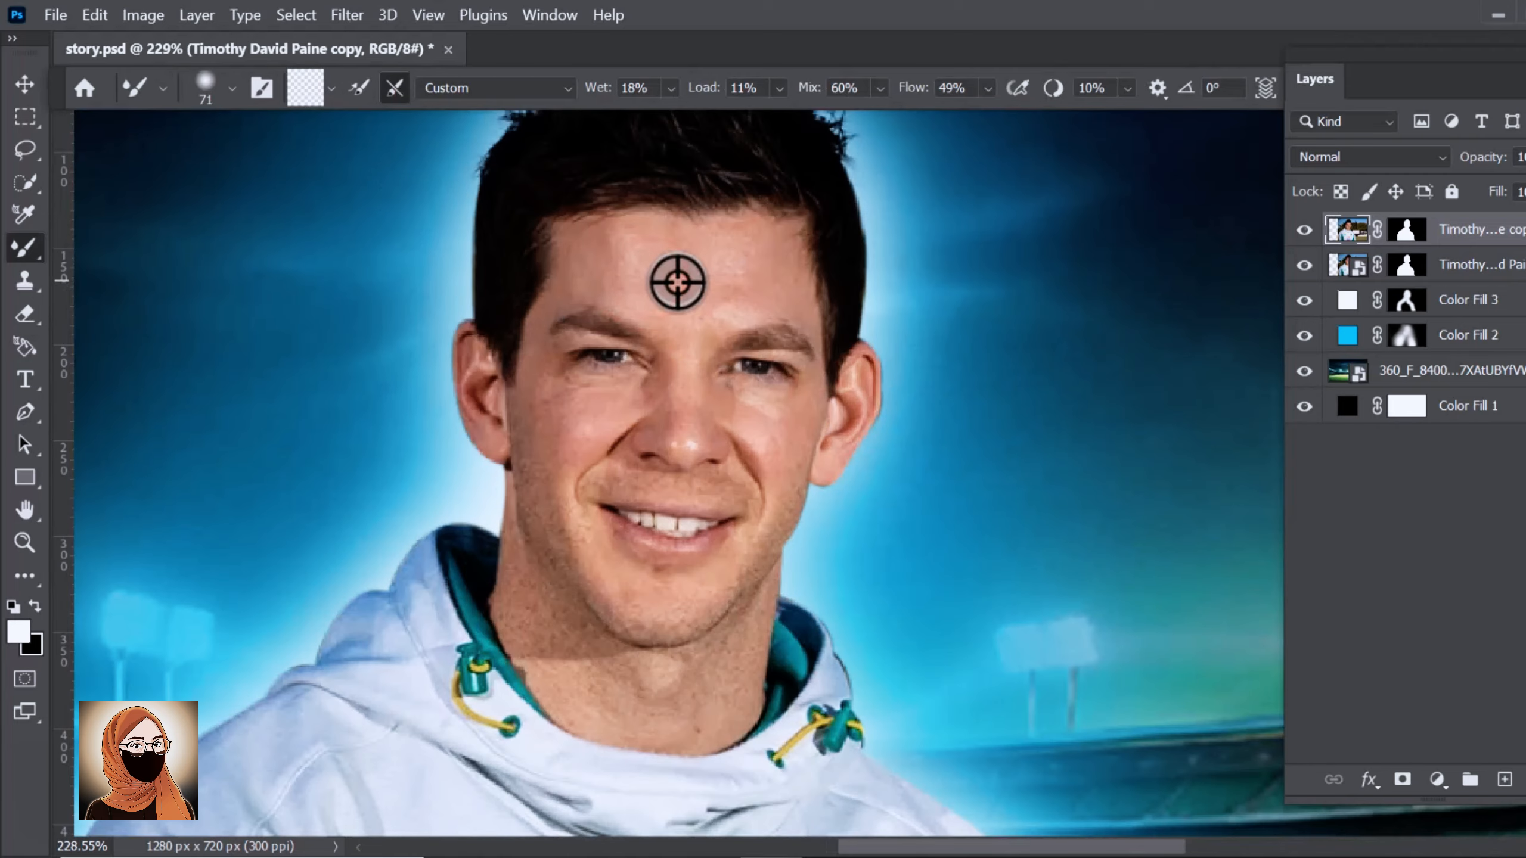
pyautogui.moveTo(659, 299); pyautogui.dragTo(631, 300)
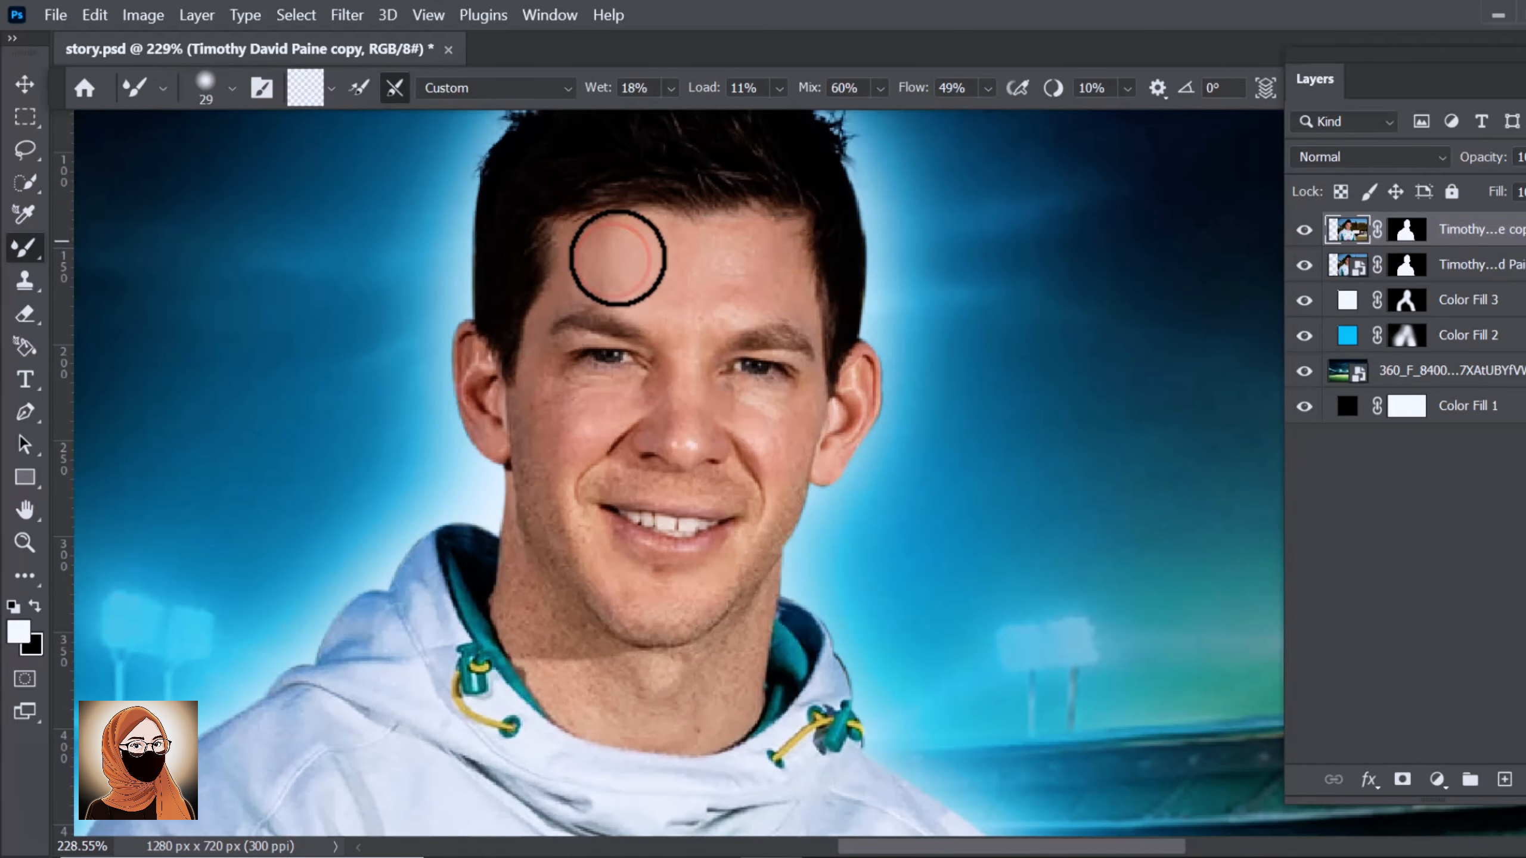
pyautogui.moveTo(710, 271)
pyautogui.mouseDown()
pyautogui.moveTo(580, 477)
pyautogui.moveTo(800, 443)
pyautogui.moveTo(791, 511)
pyautogui.moveTo(739, 619)
pyautogui.mouseUp()
pyautogui.scroll(2, 847, 296)
# Sharpen the eyes, eyebrows, ear, nose and mouth with the Sharpen tool at 100% strength and a 19 px brush.
pyautogui.click(25, 575)
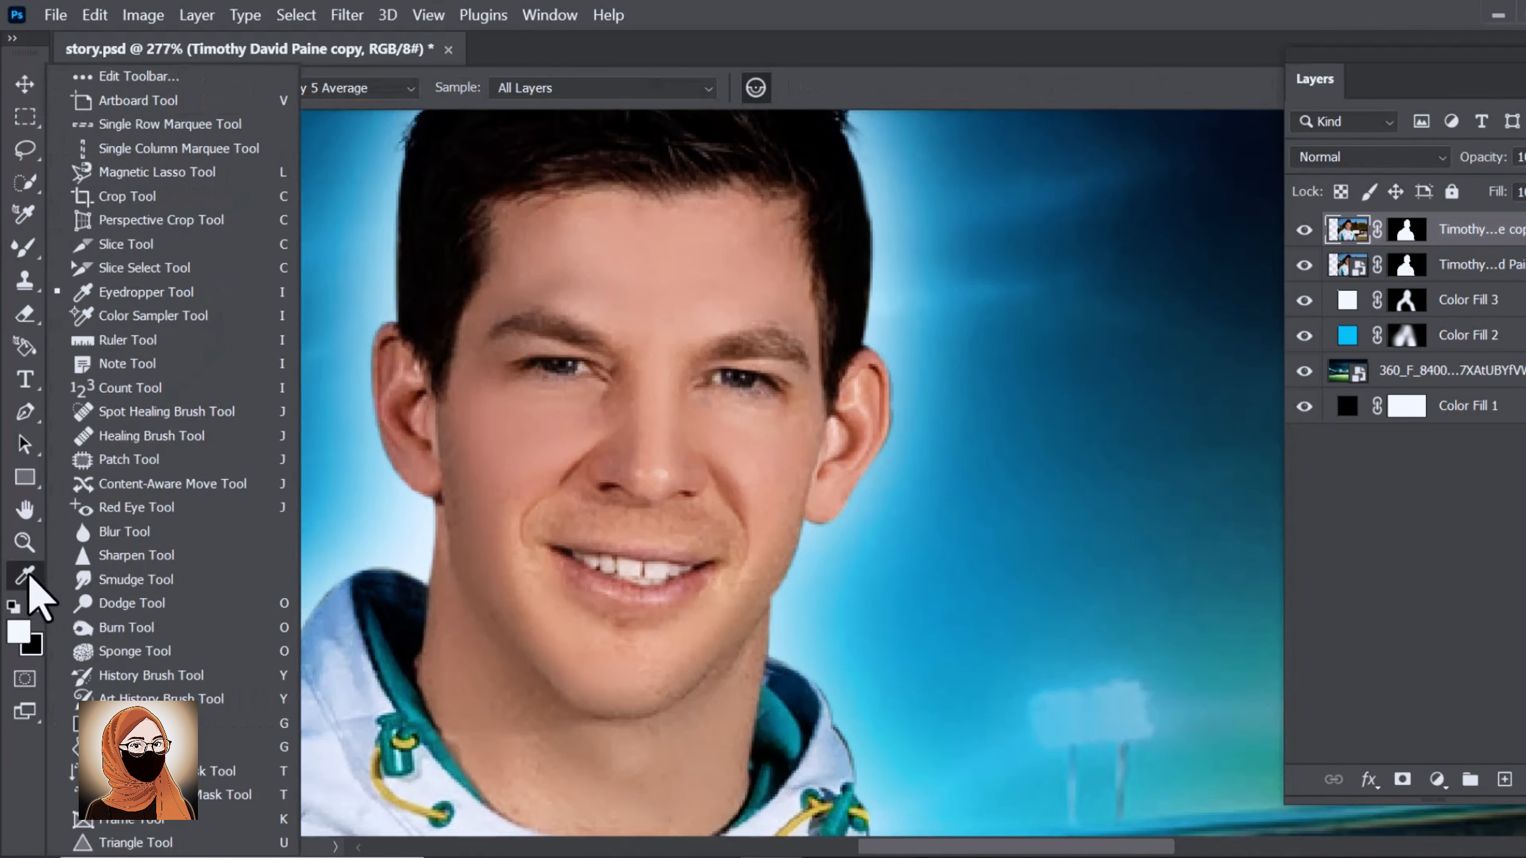
pyautogui.click(127, 556)
pyautogui.moveTo(511, 328)
pyautogui.mouseDown()
pyautogui.moveTo(552, 355)
pyautogui.moveTo(478, 335)
pyautogui.mouseUp()
pyautogui.scroll(2, 544, 335)
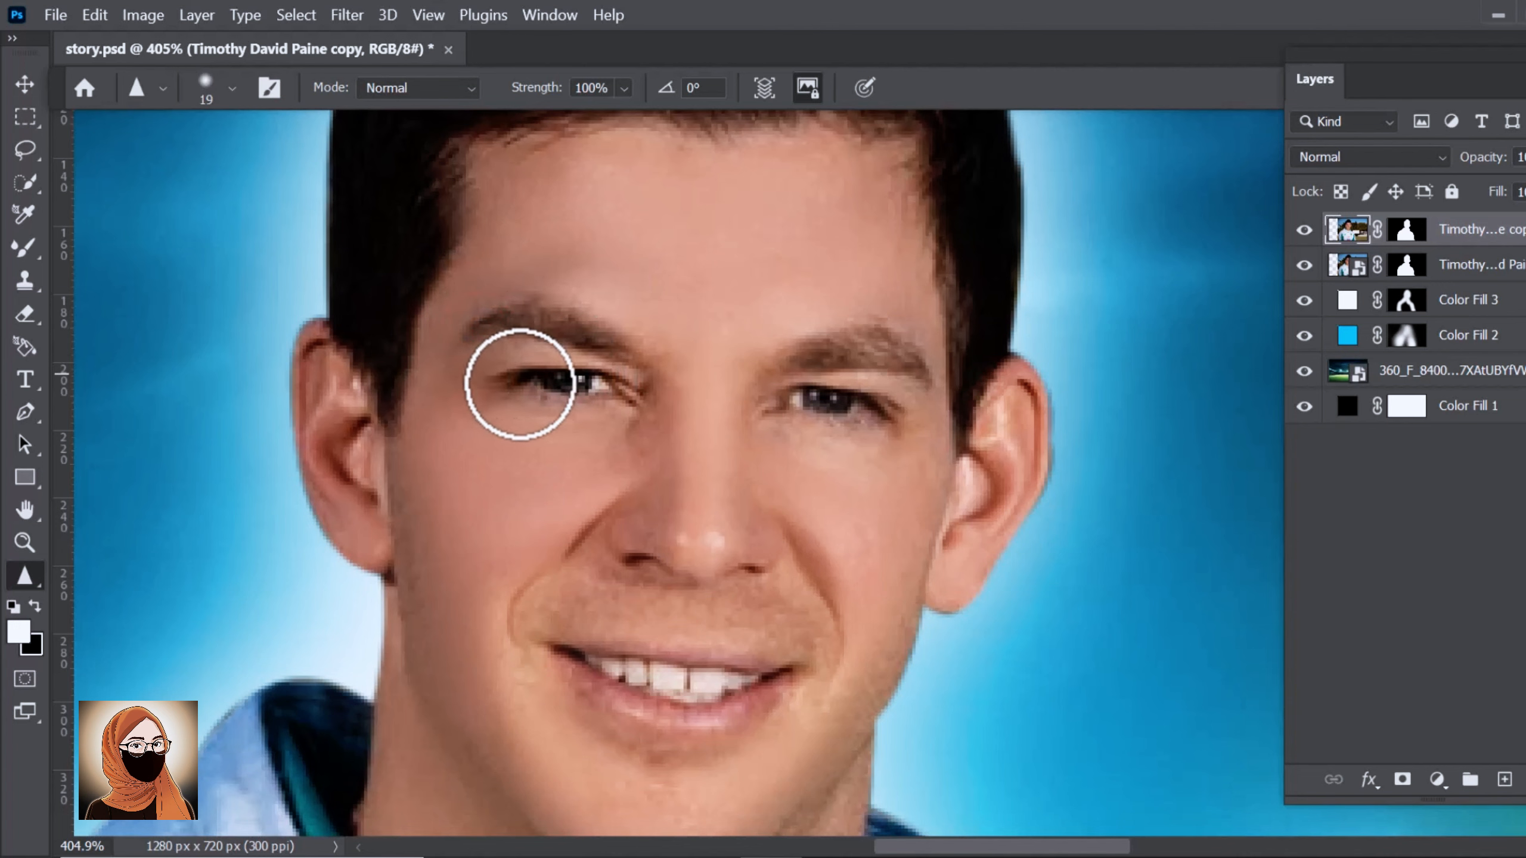
pyautogui.moveTo(521, 384); pyautogui.dragTo(633, 402)
pyautogui.moveTo(475, 327); pyautogui.dragTo(625, 355)
pyautogui.moveTo(777, 413); pyautogui.dragTo(871, 415)
pyautogui.moveTo(818, 355); pyautogui.dragTo(913, 360)
pyautogui.moveTo(998, 398); pyautogui.dragTo(968, 505)
pyautogui.moveTo(647, 555); pyautogui.dragTo(744, 577)
pyautogui.moveTo(588, 648); pyautogui.dragTo(757, 685)
# Sharpen the hair and the hoodie's green side panels, enlarging the Sharpen brush to 56 px for the clothing.
pyautogui.scroll(-3, 793, 638)
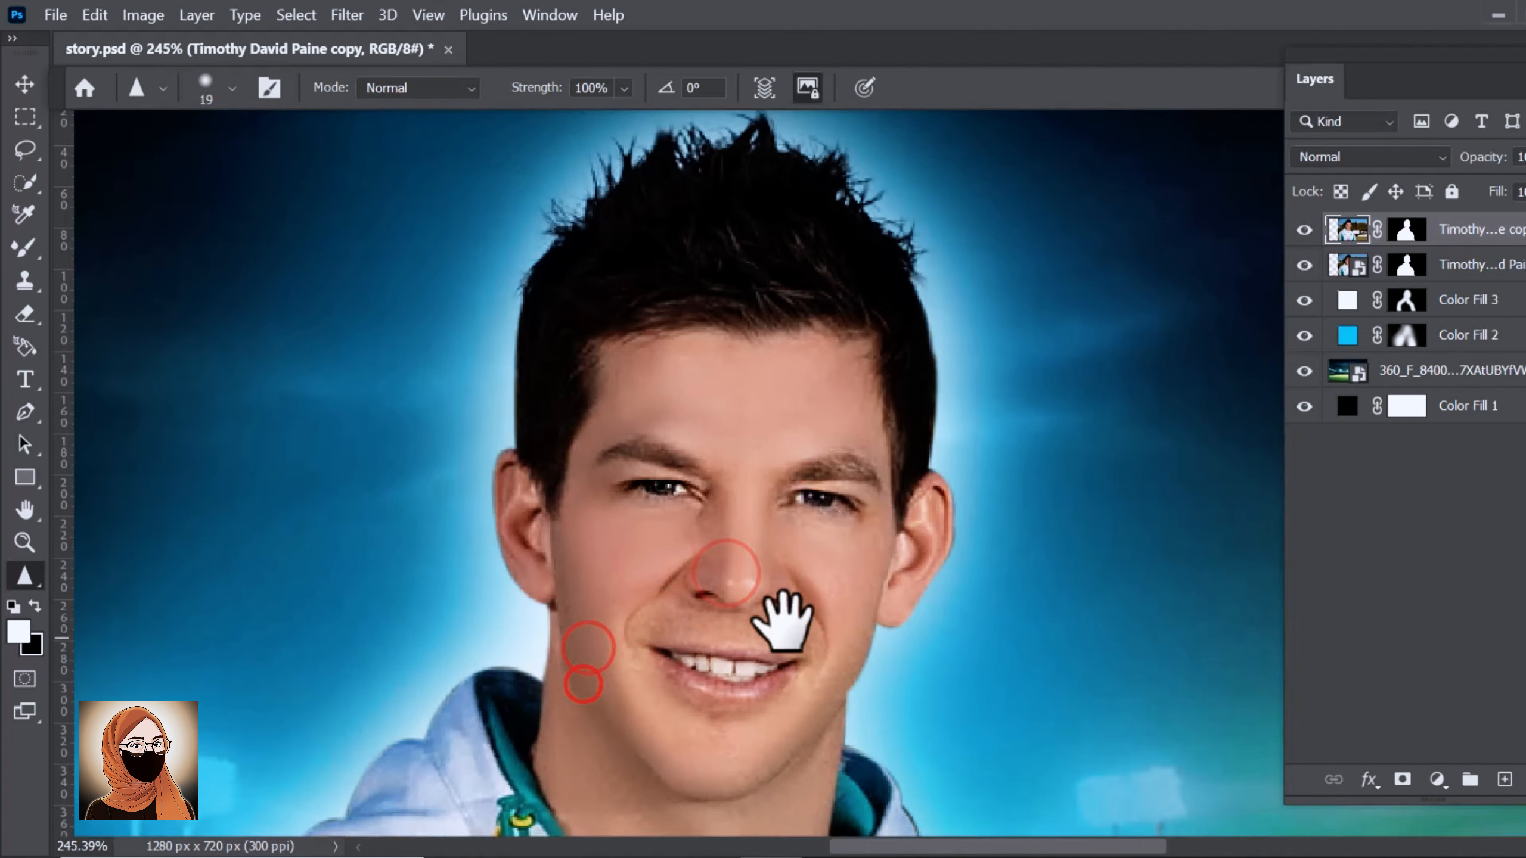
pyautogui.moveTo(797, 634); pyautogui.dragTo(701, 589)
pyautogui.scroll(-2, 701, 589)
pyautogui.moveTo(460, 403); pyautogui.dragTo(521, 497)
pyautogui.moveTo(524, 242); pyautogui.dragTo(845, 402)
pyautogui.scroll(-3, 601, 397)
pyautogui.moveTo(276, 556); pyautogui.dragTo(272, 781)
pyautogui.scroll(-2, 265, 614)
pyautogui.moveTo(962, 448); pyautogui.dragTo(945, 601)
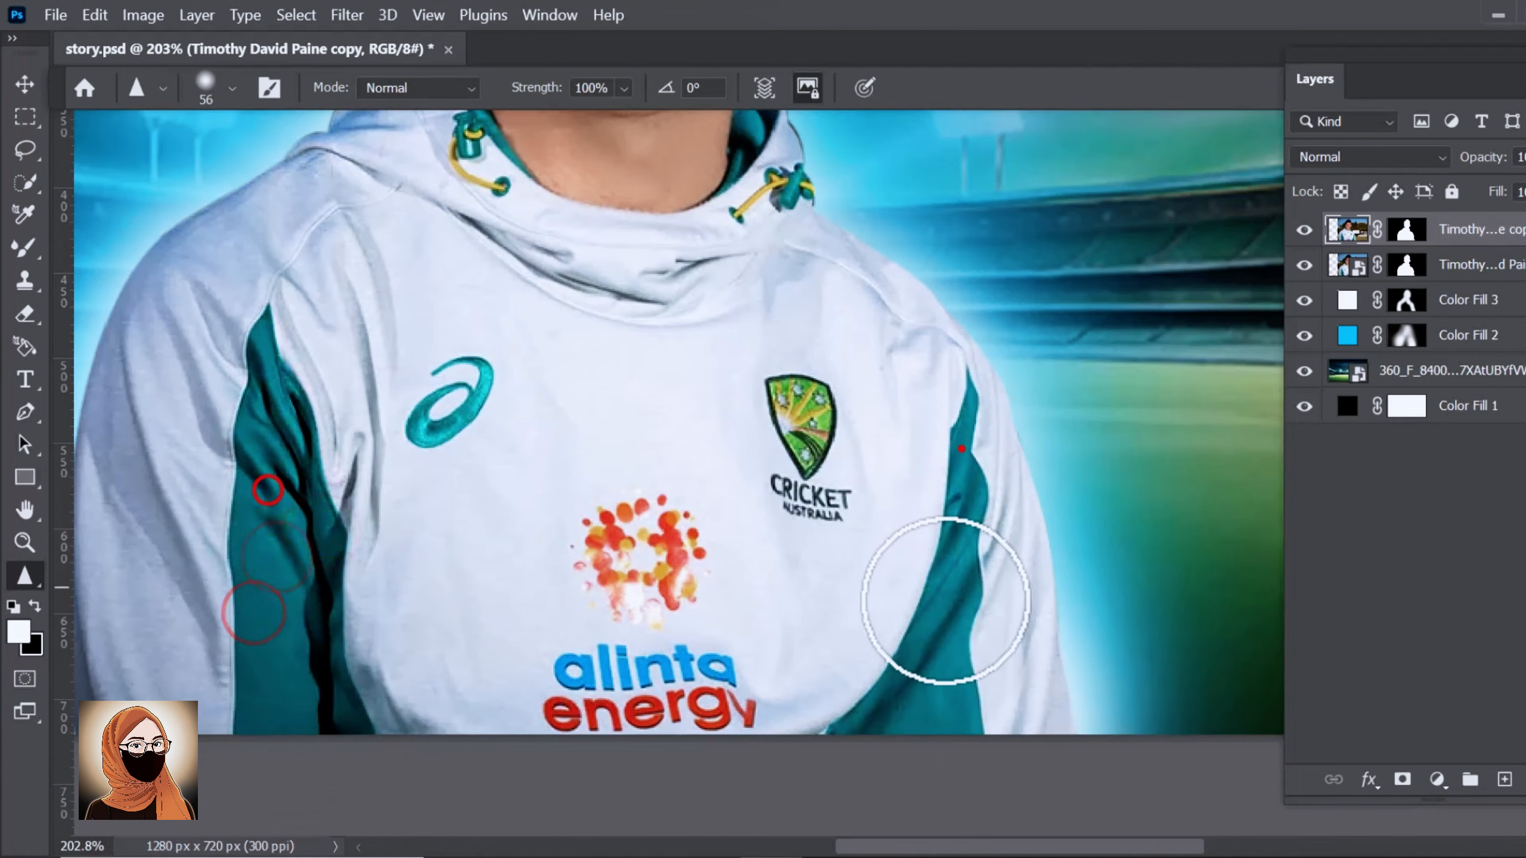
# Add a #00eaff solid color fill layer on top and clip it to the player copy.
pyautogui.scroll(4, 743, 453)
pyautogui.scroll(1, 743, 453)
pyautogui.click(1438, 779)
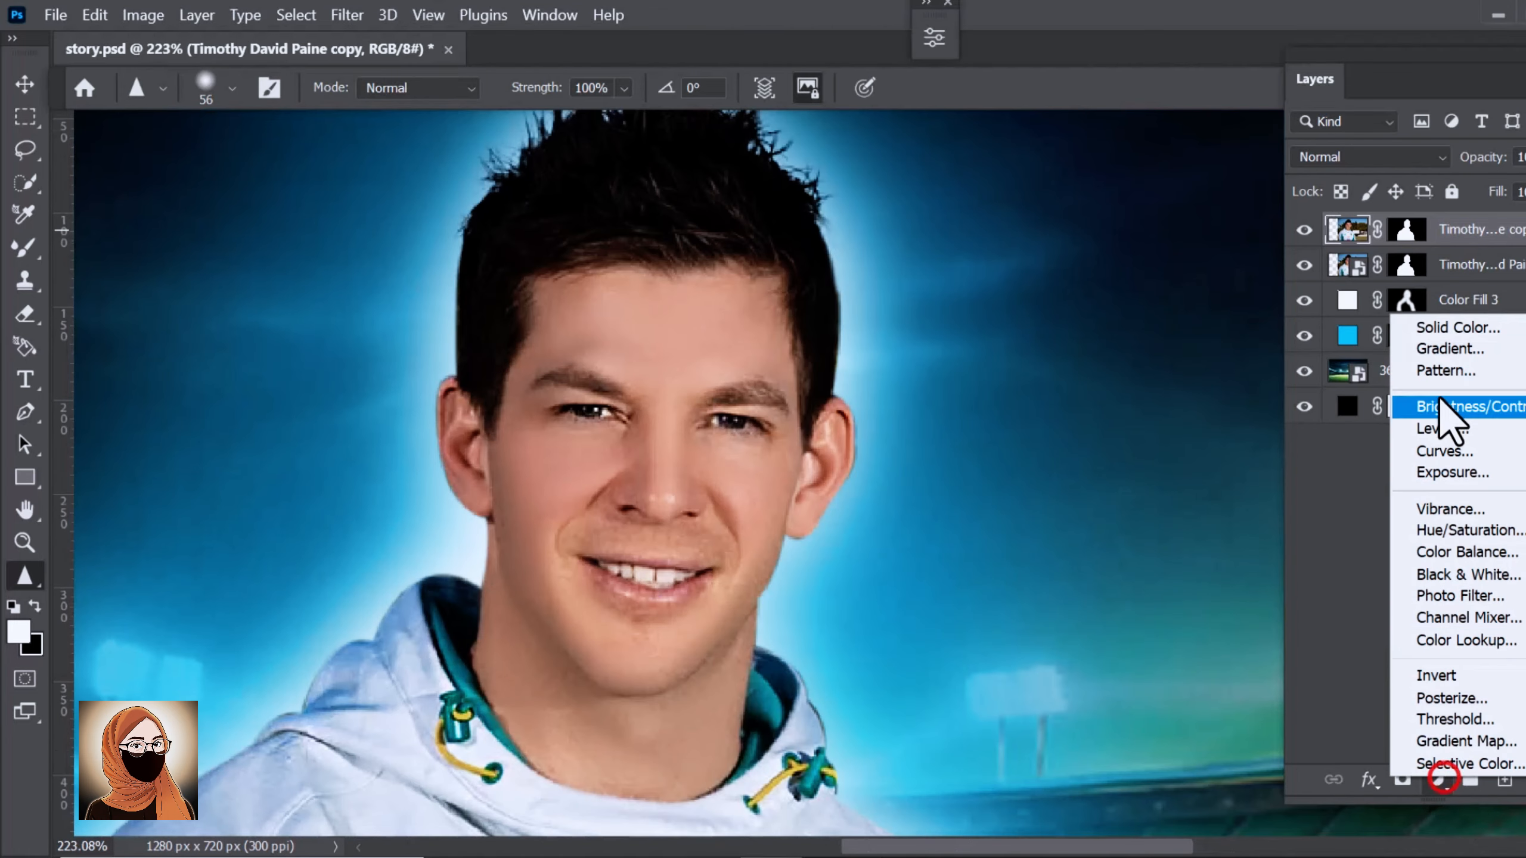
pyautogui.click(1448, 328)
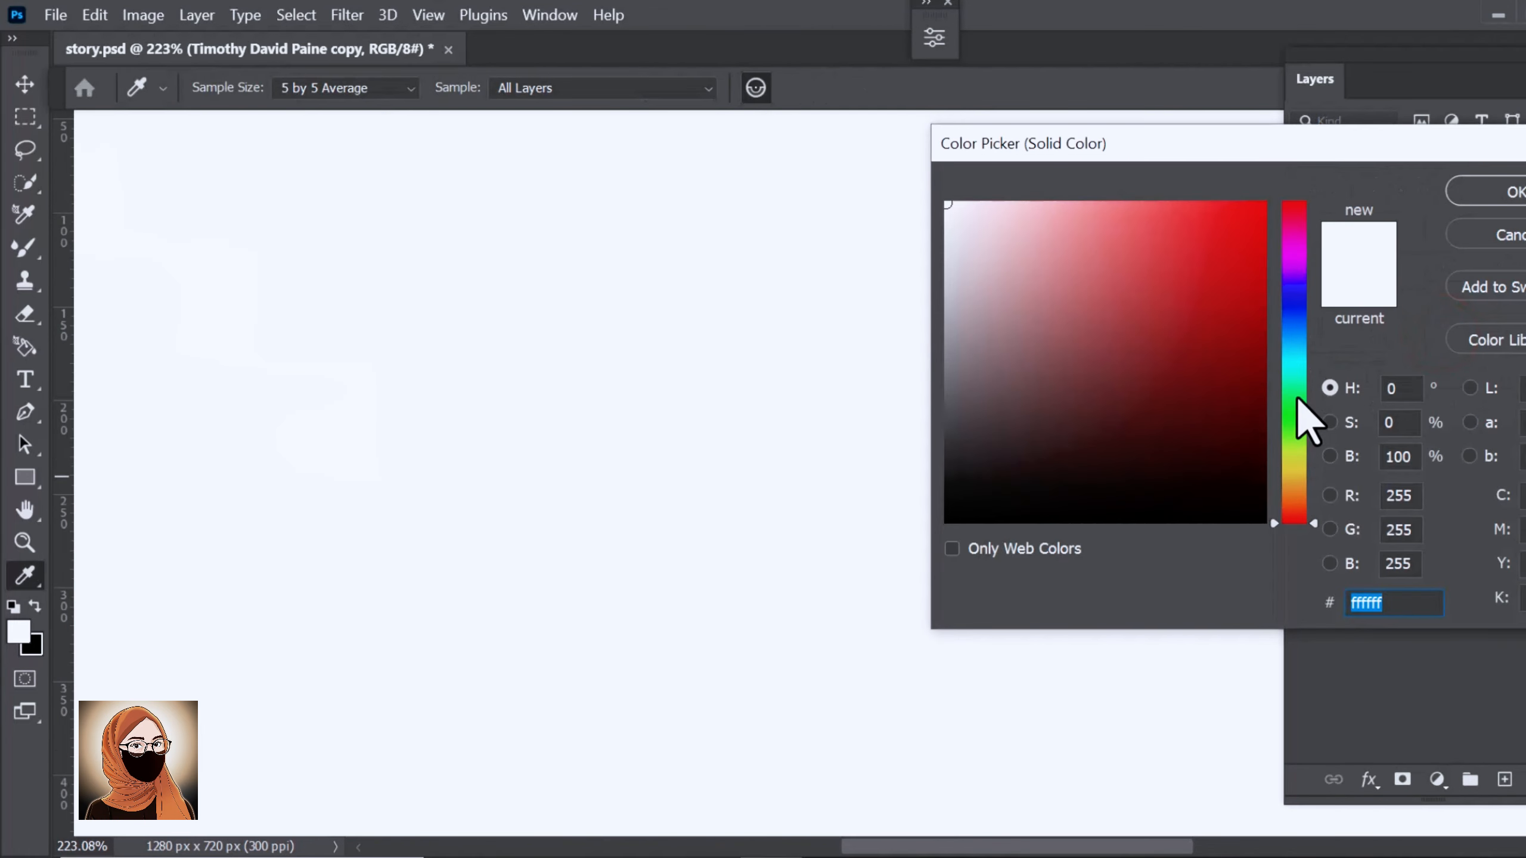
pyautogui.click(1298, 357)
pyautogui.moveTo(1216, 281); pyautogui.dragTo(1268, 201)
pyautogui.click(1489, 197)
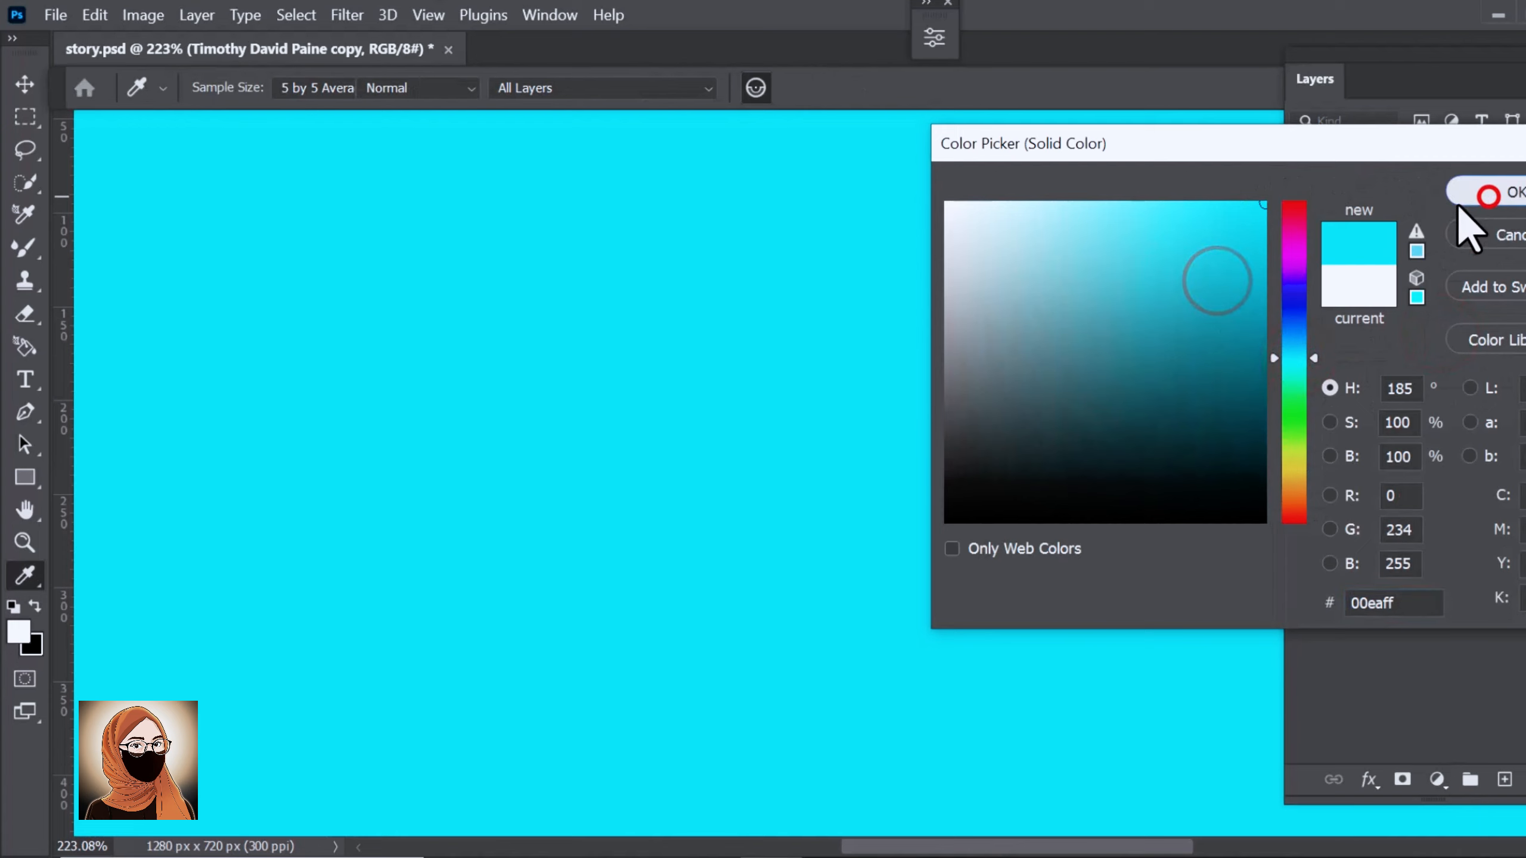
pyautogui.keyDown('alt'); pyautogui.click(1441, 247); pyautogui.keyUp('alt')
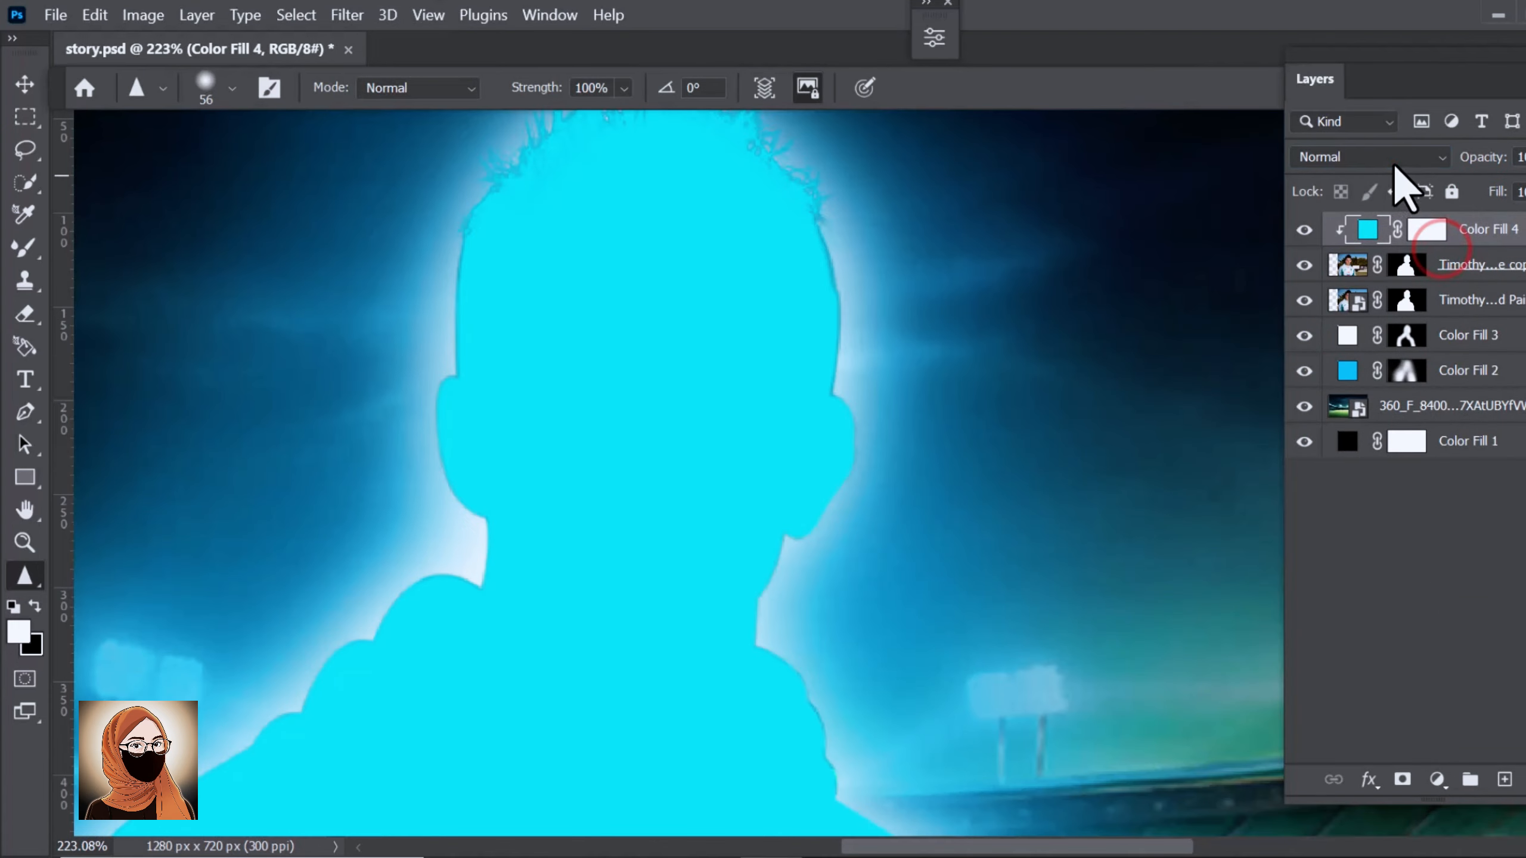
# Set the clipped fill's blend mode to Color and its color to #00baff.
pyautogui.click(1392, 158)
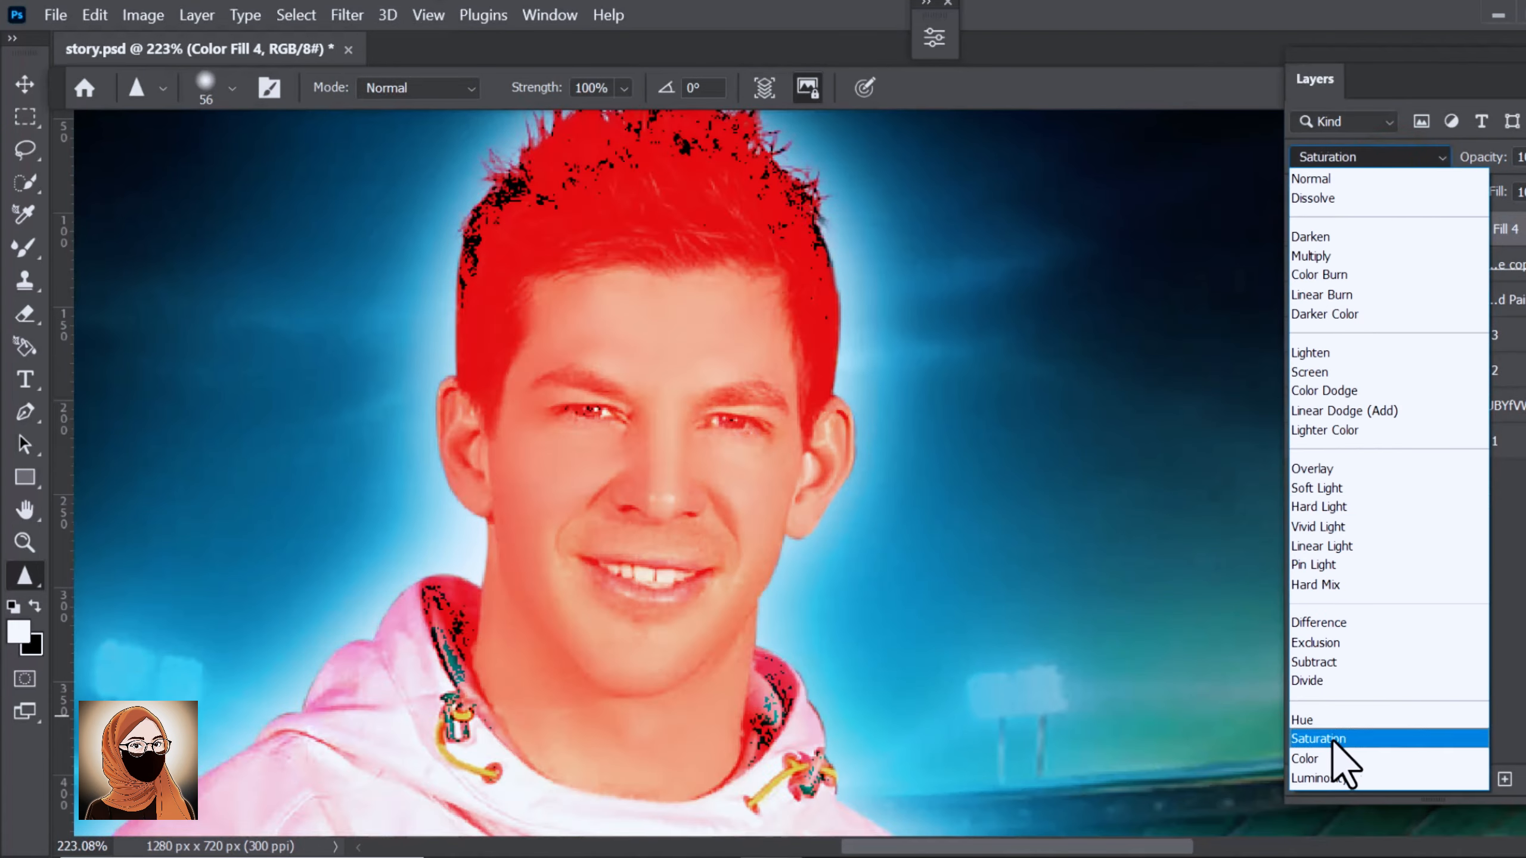
pyautogui.click(1329, 759)
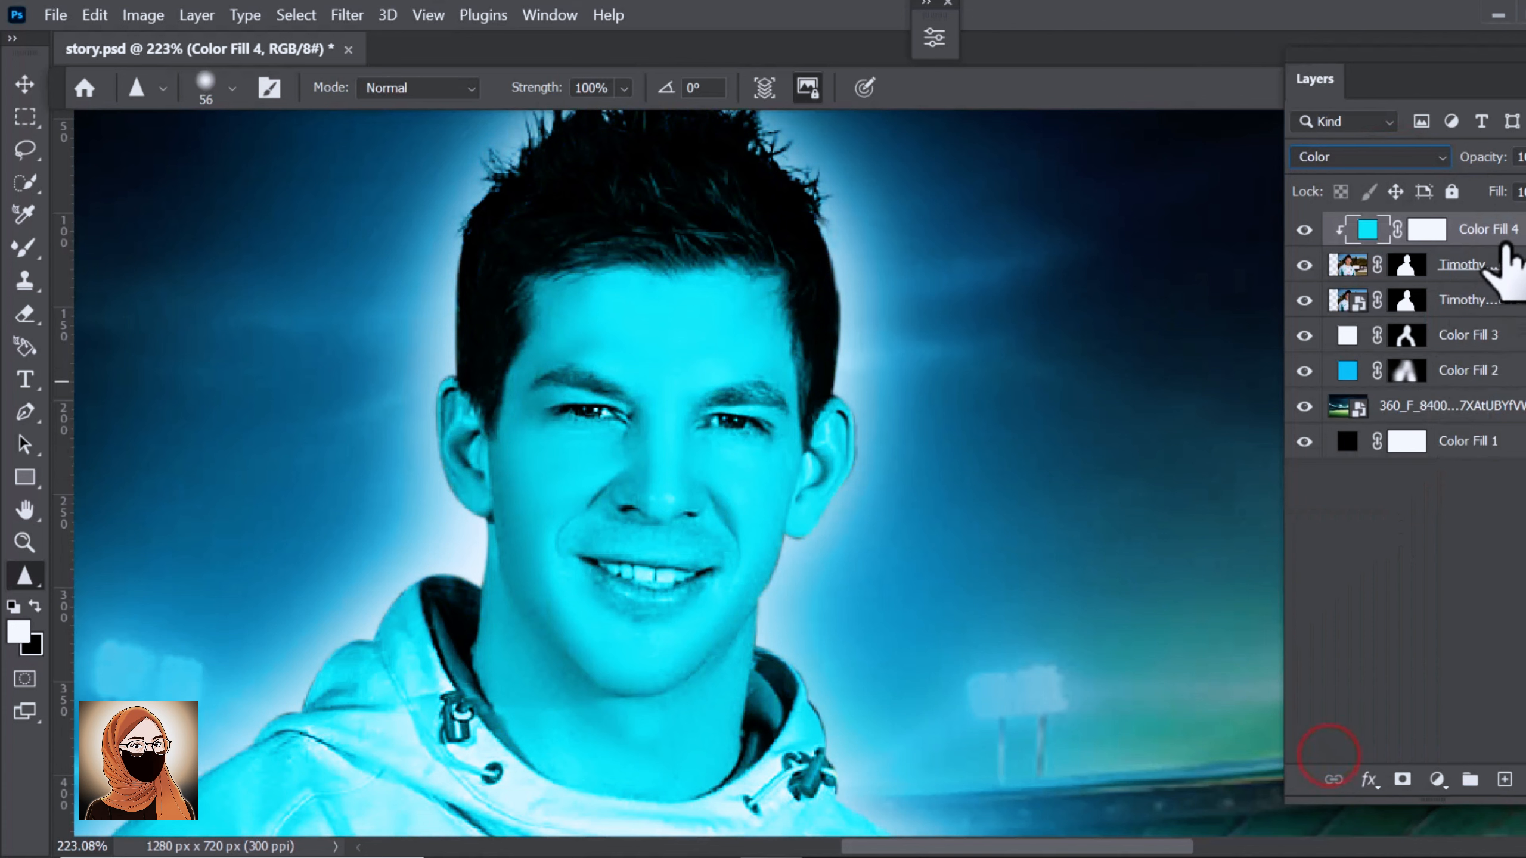
pyautogui.doubleClick(1368, 229)
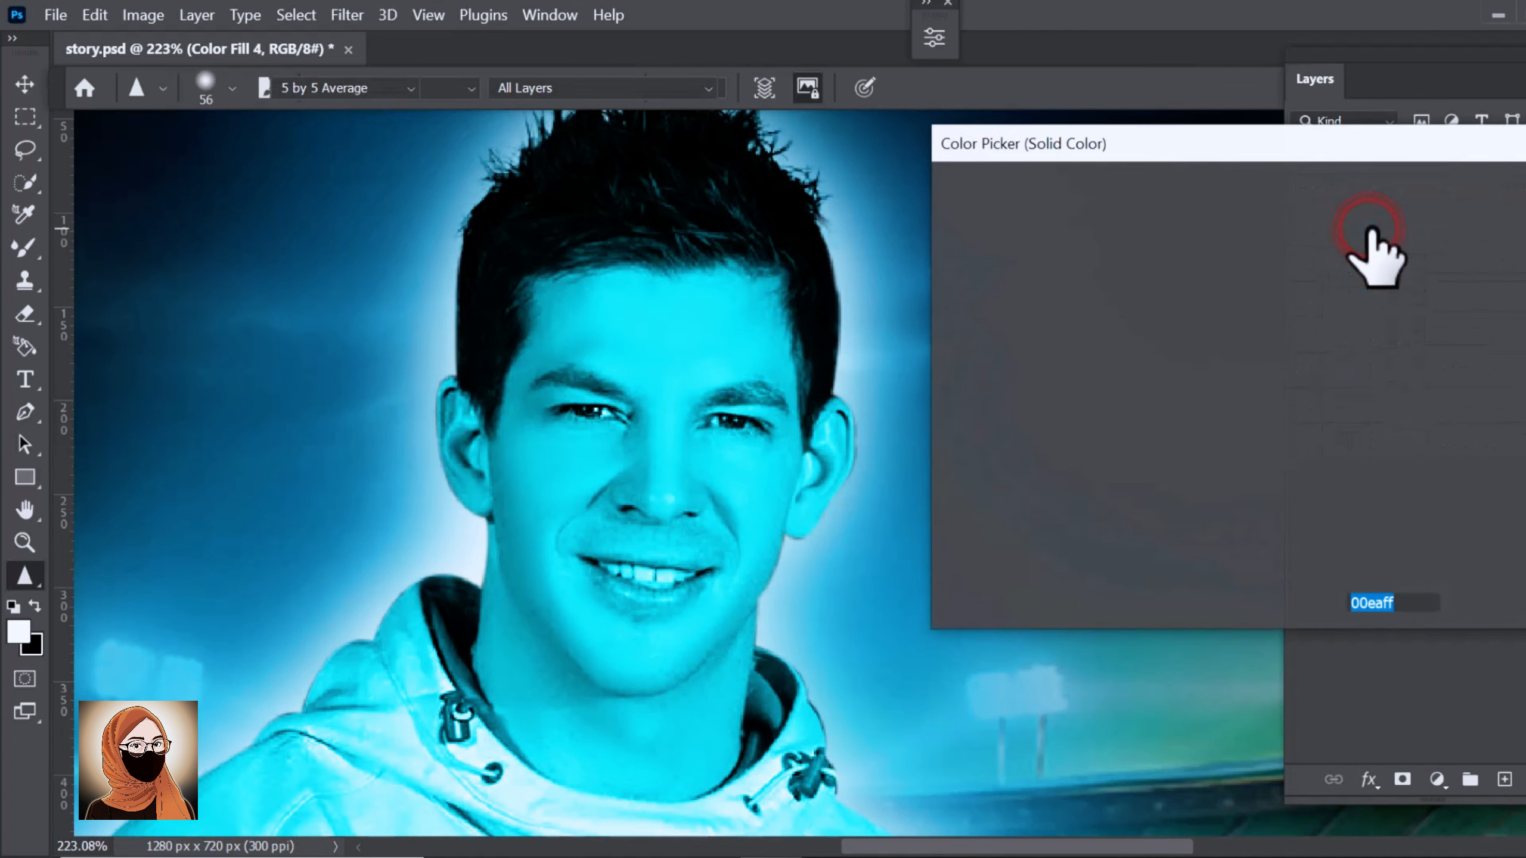
pyautogui.write('00baff')
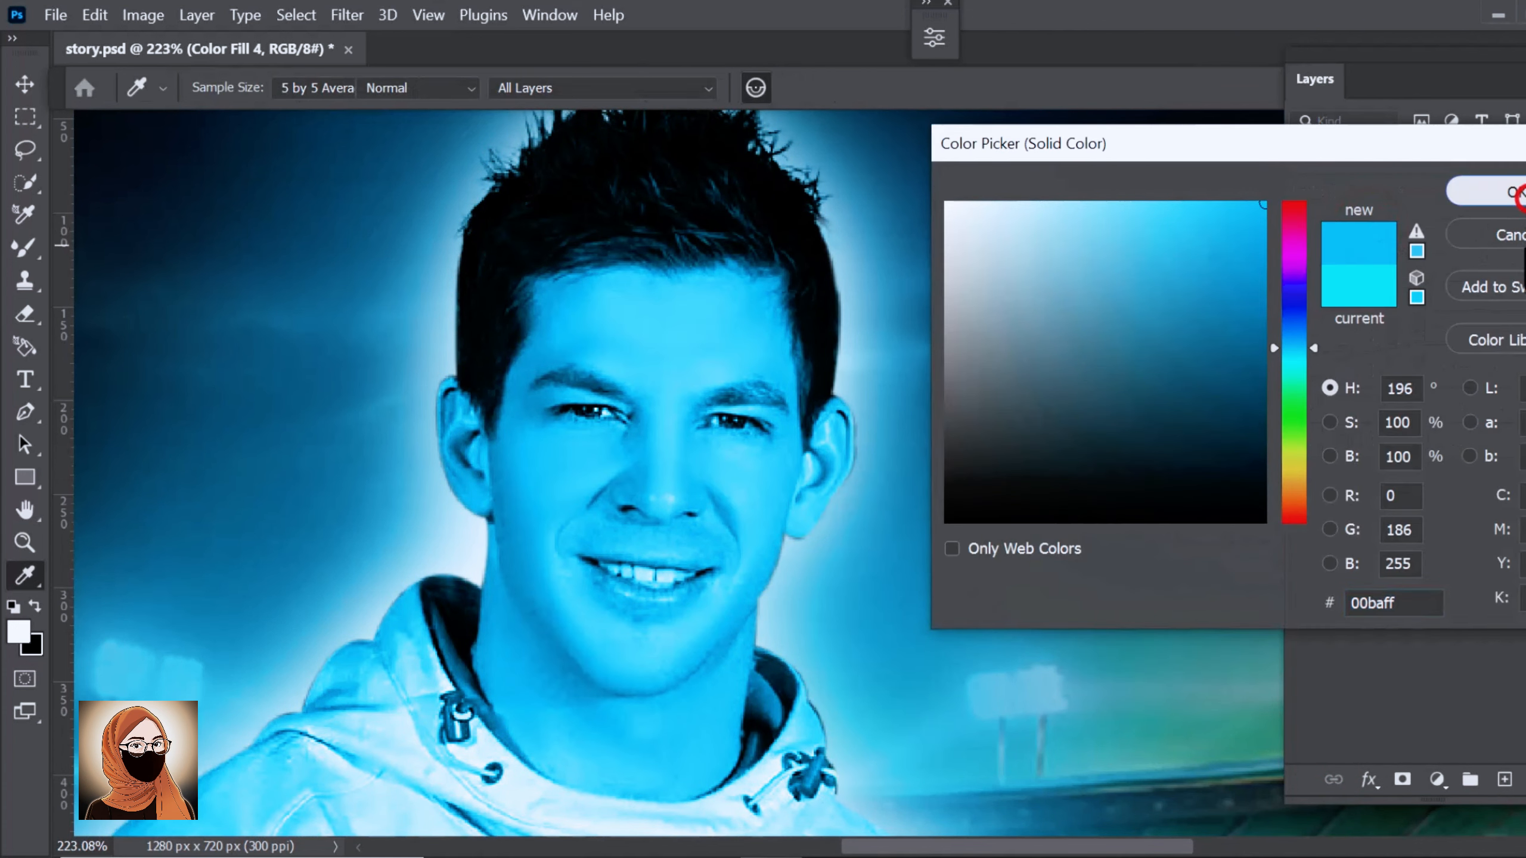
pyautogui.click(1519, 193)
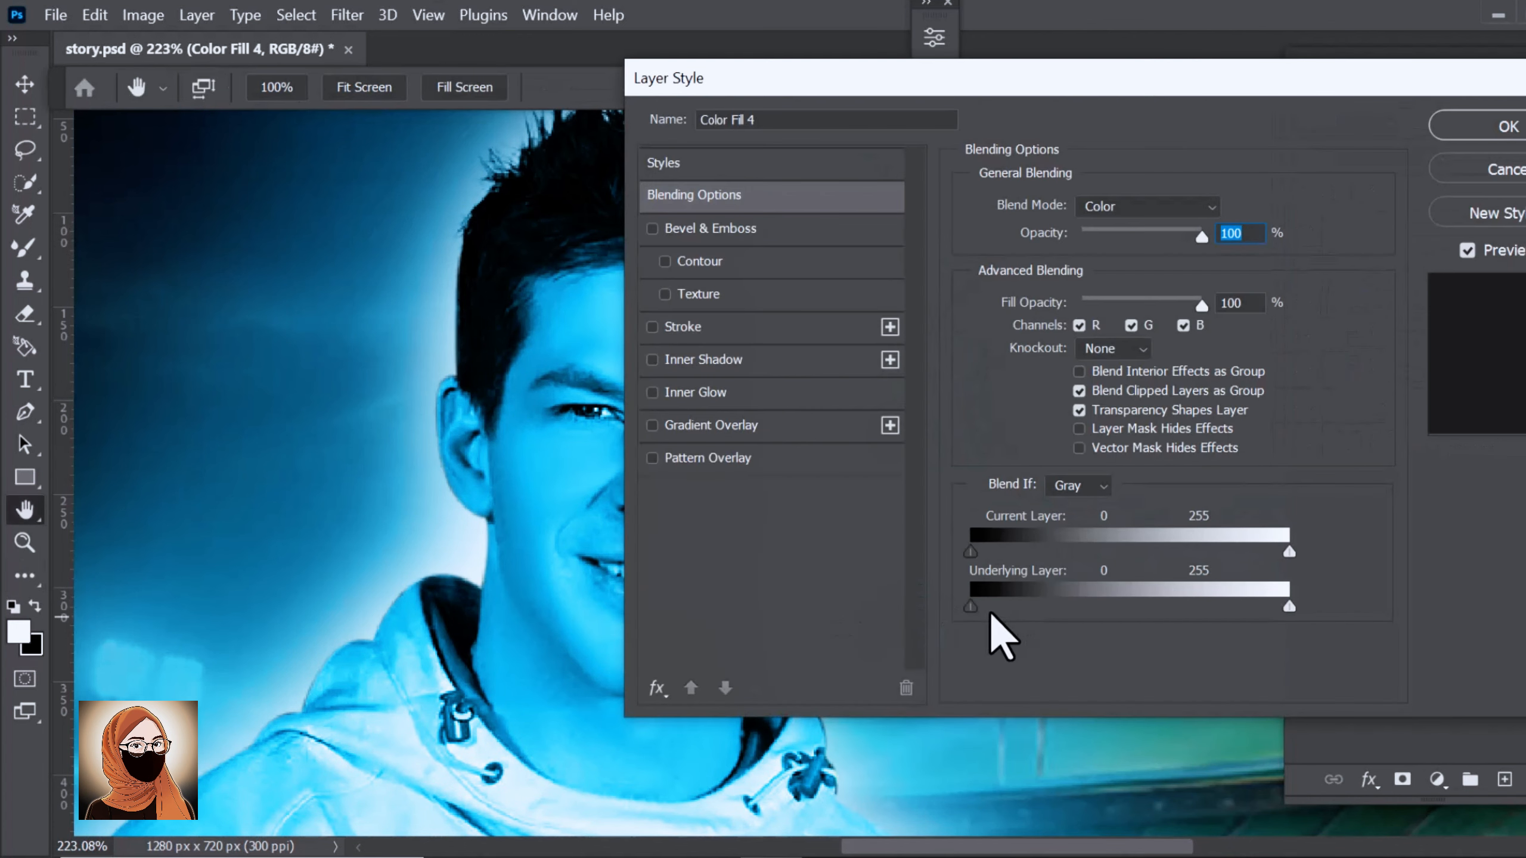
# Split the clipped fill's Blend If underlying shadow slider to about 61 / 168, and invert the fill's mask to black.
pyautogui.moveTo(975, 608); pyautogui.dragTo(1157, 605)
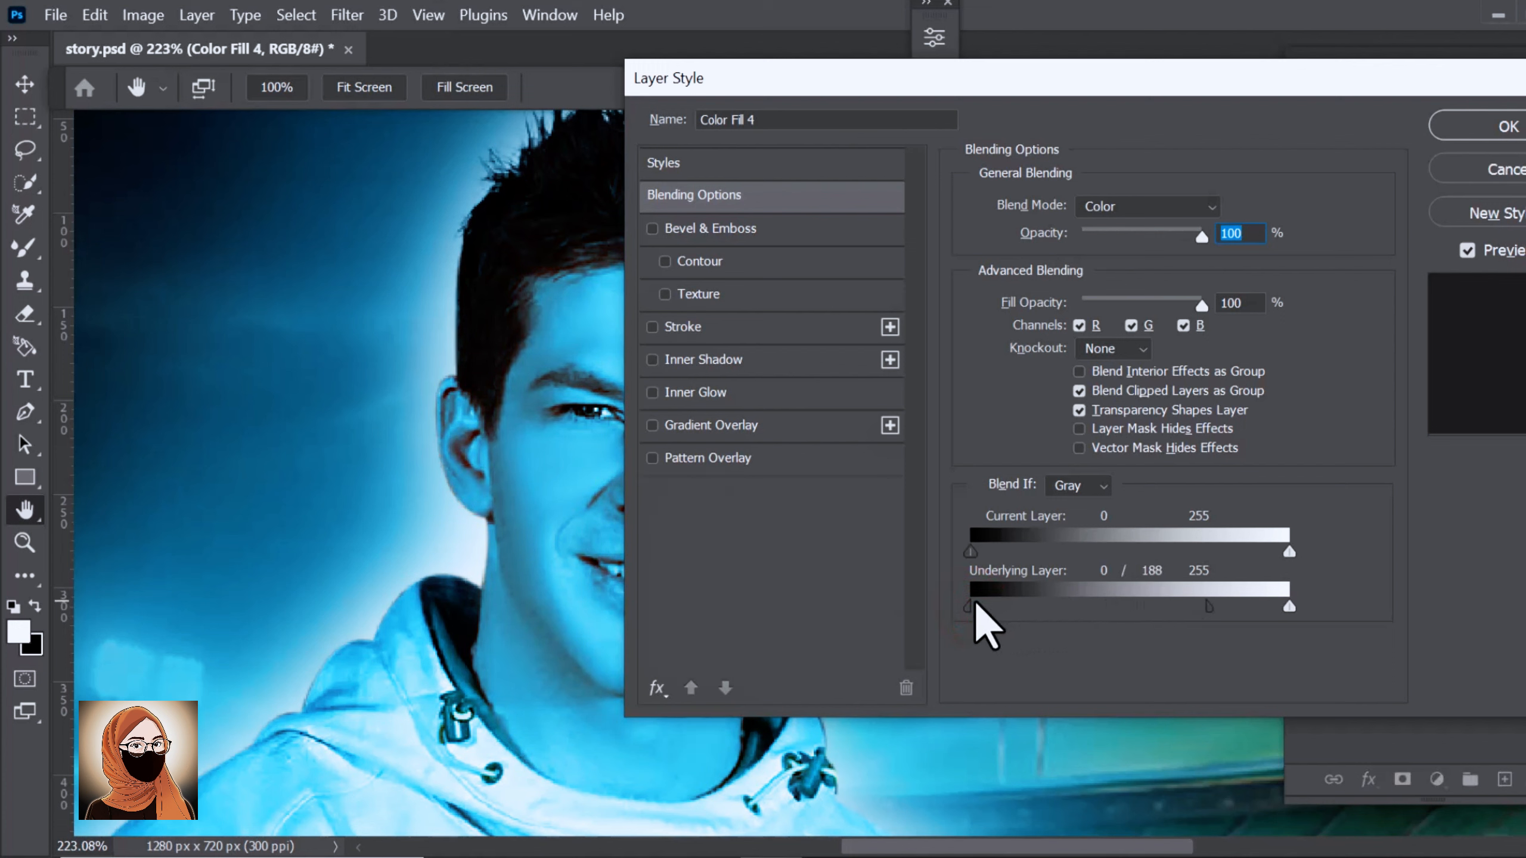
pyautogui.moveTo(971, 606); pyautogui.dragTo(1093, 607)
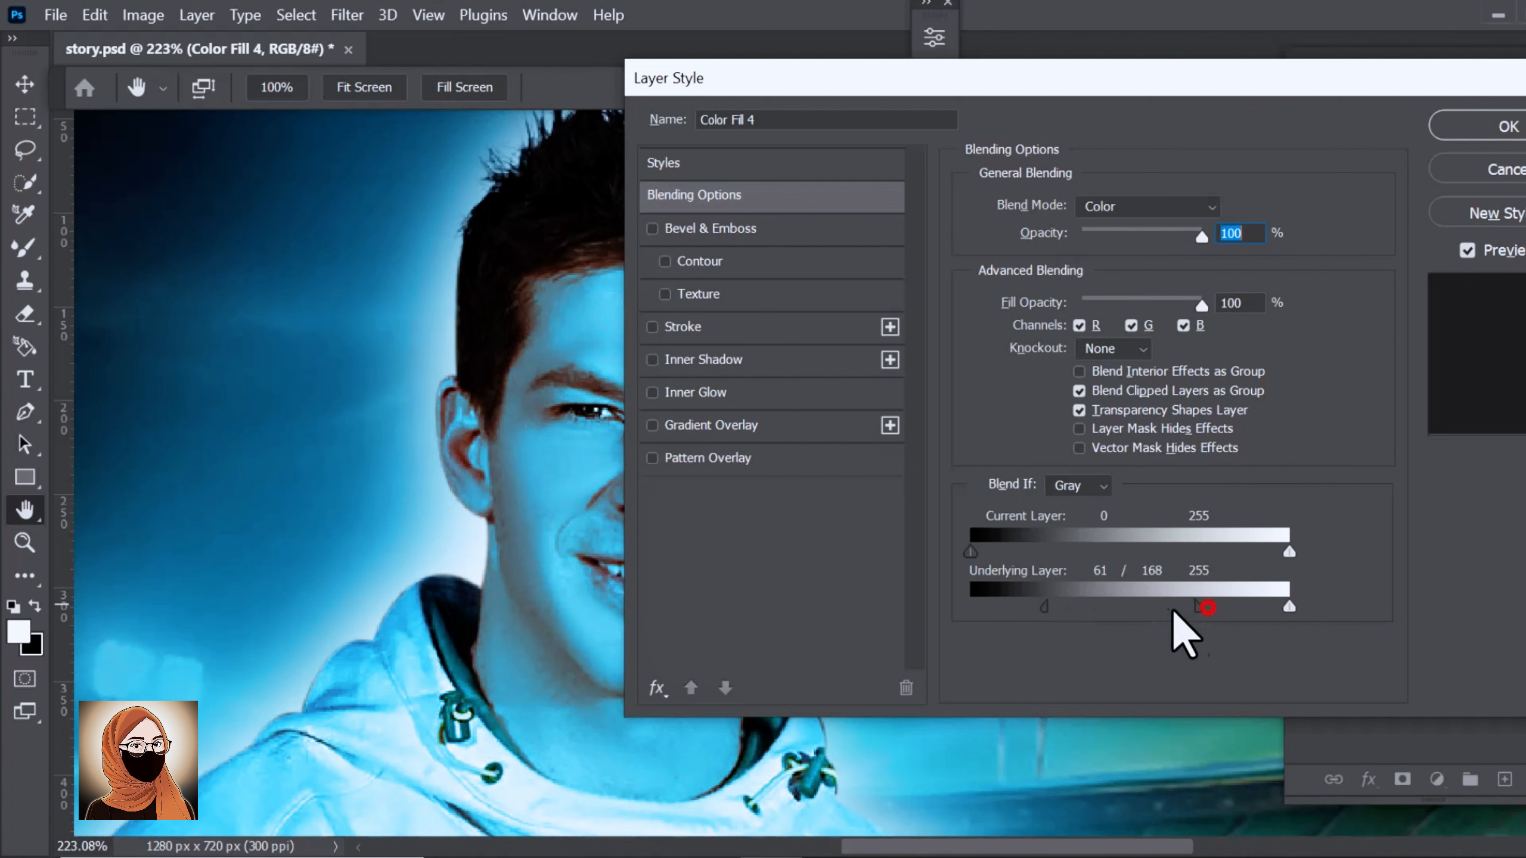
pyautogui.moveTo(1172, 609)
pyautogui.mouseDown()
pyautogui.moveTo(1148, 611)
pyautogui.moveTo(1194, 620)
pyautogui.mouseUp()
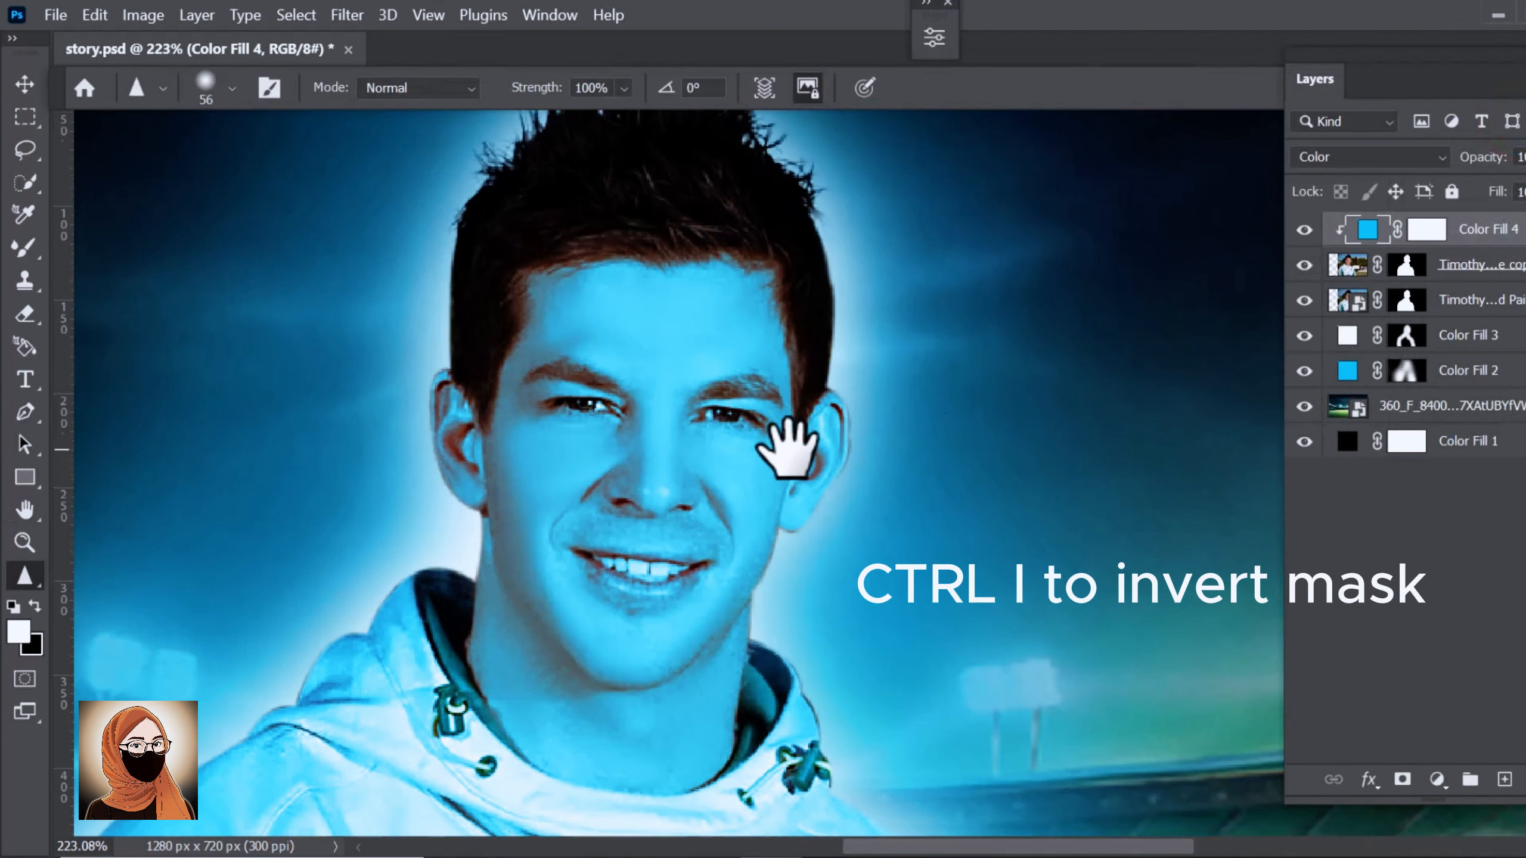
pyautogui.click(1430, 225)
pyautogui.hotkey('ctrl', 'i')
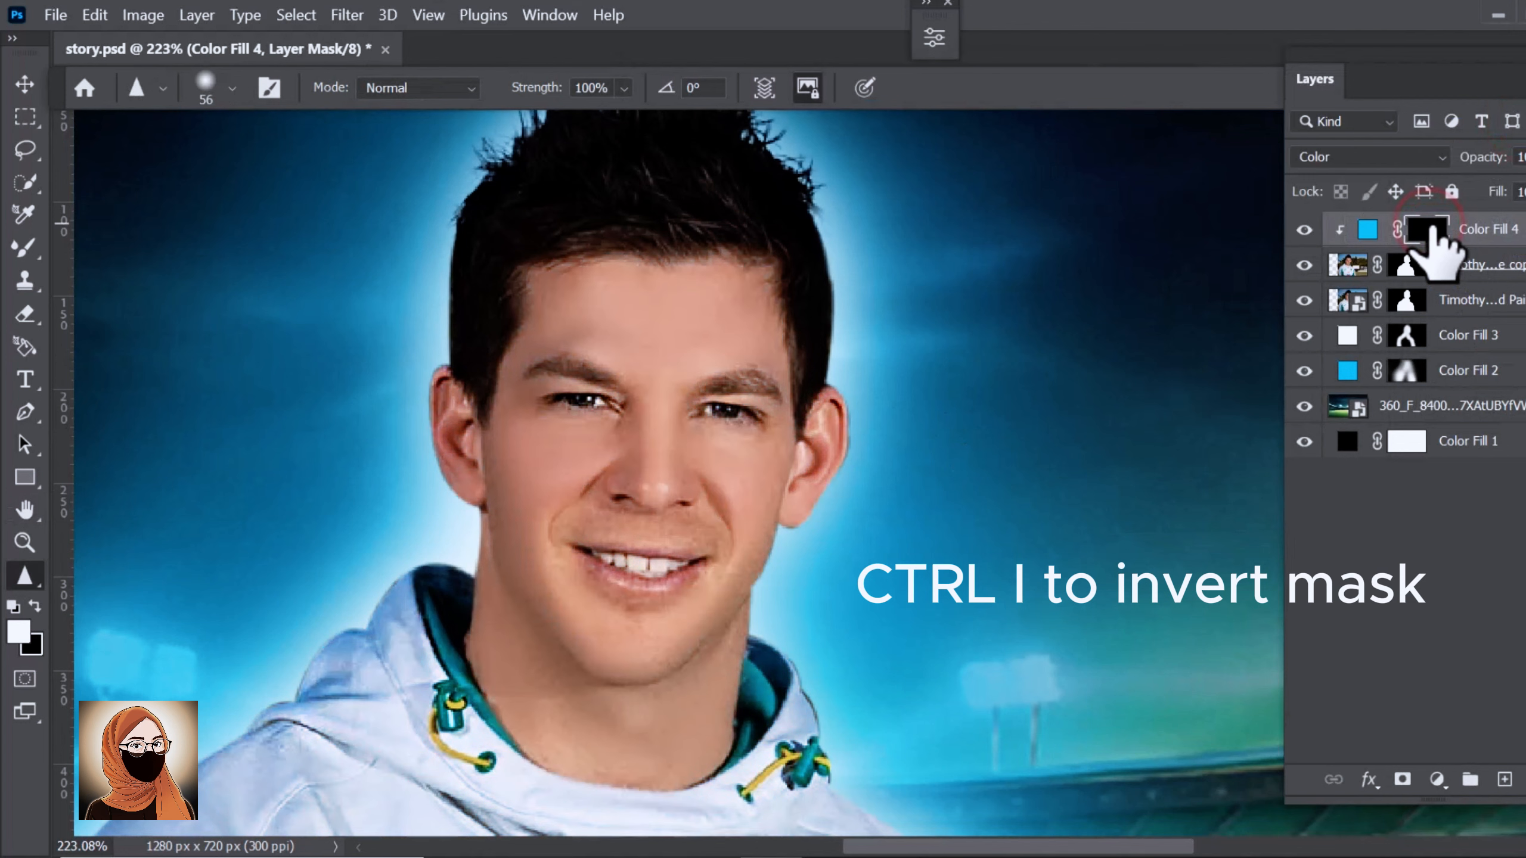
# Reveal blue light on the face edges, one ear and the neck with a soft Eraser at 83% opacity on the mask.
pyautogui.click(23, 313)
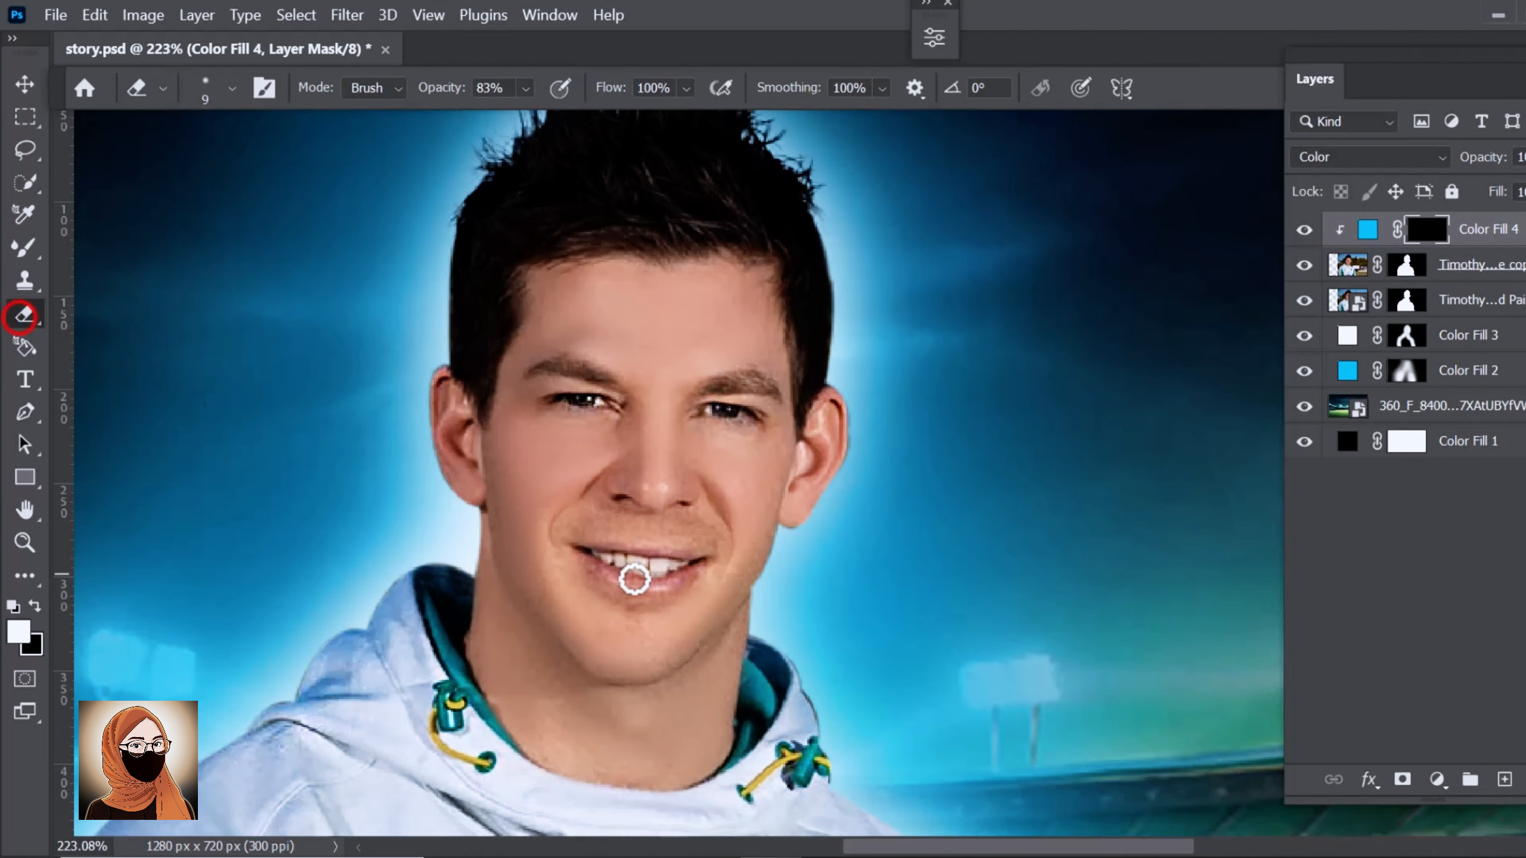
pyautogui.scroll(1, 625, 584)
pyautogui.moveTo(572, 573); pyautogui.dragTo(669, 578)
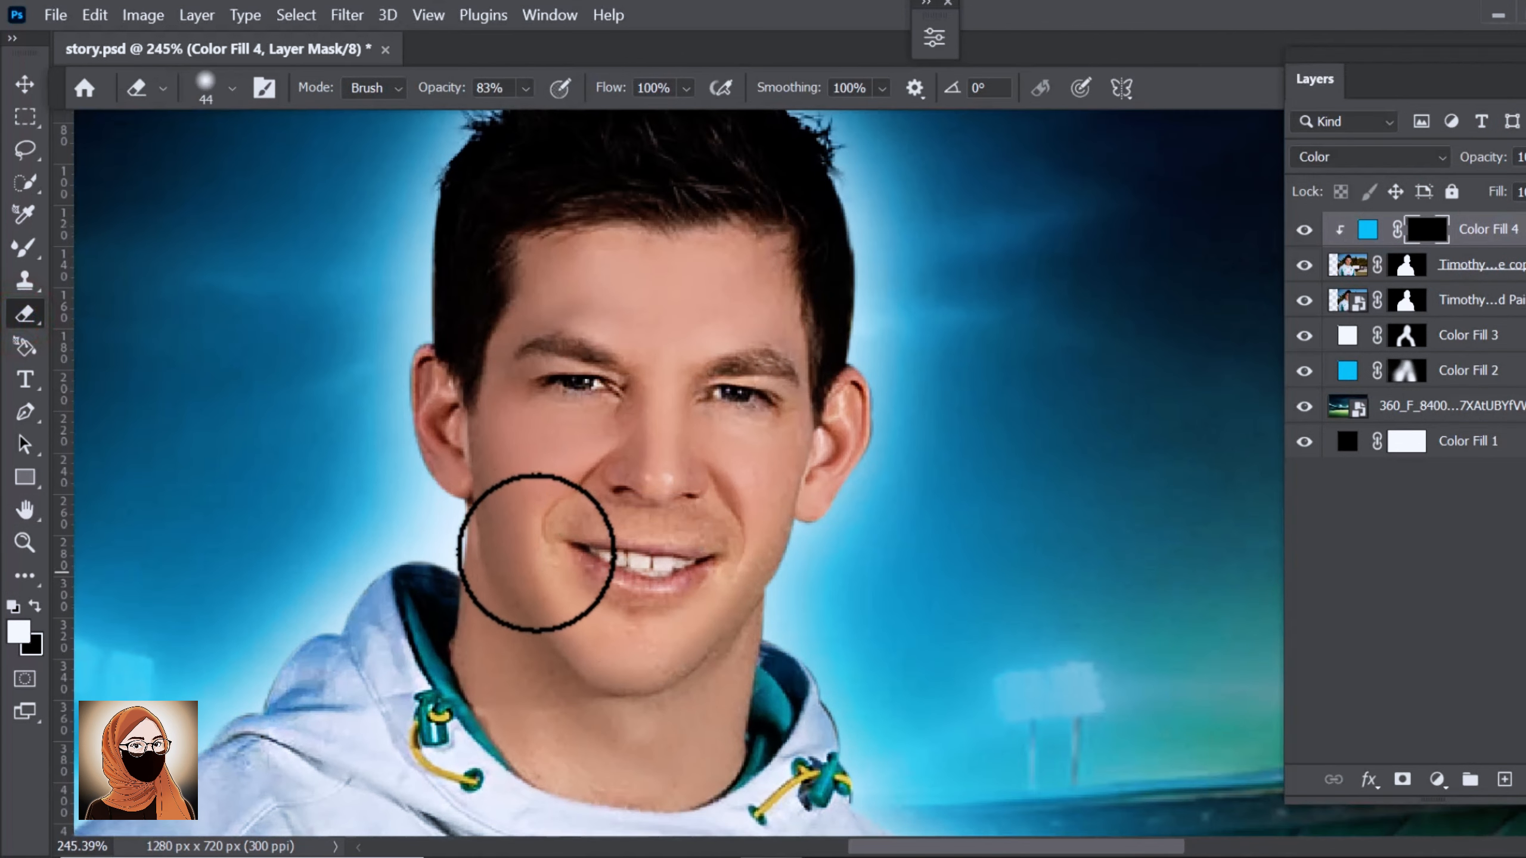
pyautogui.moveTo(517, 518)
pyautogui.mouseDown()
pyautogui.moveTo(586, 552)
pyautogui.moveTo(471, 560)
pyautogui.moveTo(500, 556)
pyautogui.mouseUp()
pyautogui.click(409, 538)
pyautogui.press('x')
pyautogui.moveTo(409, 537)
pyautogui.mouseDown()
pyautogui.moveTo(428, 581)
pyautogui.moveTo(395, 436)
pyautogui.mouseUp()
pyautogui.moveTo(732, 736)
pyautogui.mouseDown()
pyautogui.moveTo(810, 662)
pyautogui.moveTo(677, 769)
pyautogui.mouseUp()
pyautogui.moveTo(827, 695); pyautogui.dragTo(646, 696)
# Trim the blue tint from the ears, hood opening and neck by erasing the mask back to black.
pyautogui.press('x')
pyautogui.moveTo(841, 387); pyautogui.dragTo(812, 510)
pyautogui.moveTo(872, 450); pyautogui.dragTo(817, 531)
pyautogui.moveTo(773, 602)
pyautogui.mouseDown()
pyautogui.moveTo(641, 719)
pyautogui.moveTo(686, 709)
pyautogui.mouseUp()
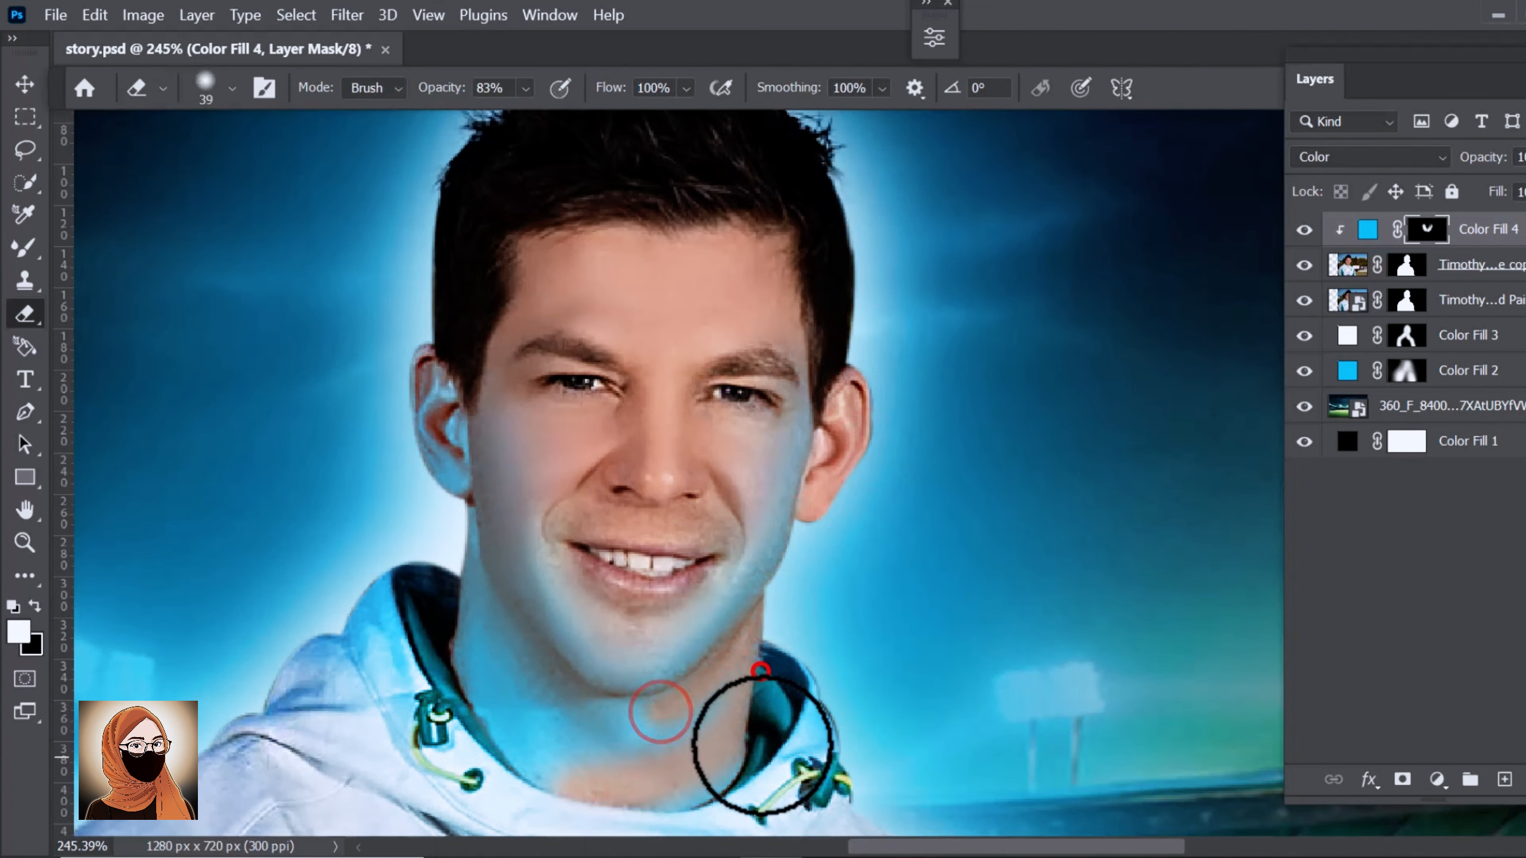
pyautogui.moveTo(733, 776); pyautogui.dragTo(431, 685)
pyautogui.moveTo(442, 424)
pyautogui.mouseDown()
pyautogui.moveTo(450, 575)
pyautogui.moveTo(511, 664)
pyautogui.mouseUp()
pyautogui.moveTo(591, 768); pyautogui.dragTo(595, 571)
# Reveal blue along the sides of the hair and hood with a larger soft Eraser, and trim the tint from both ears.
pyautogui.scroll(-1, 685, 622)
pyautogui.press('x')
pyautogui.moveTo(824, 365); pyautogui.dragTo(838, 316)
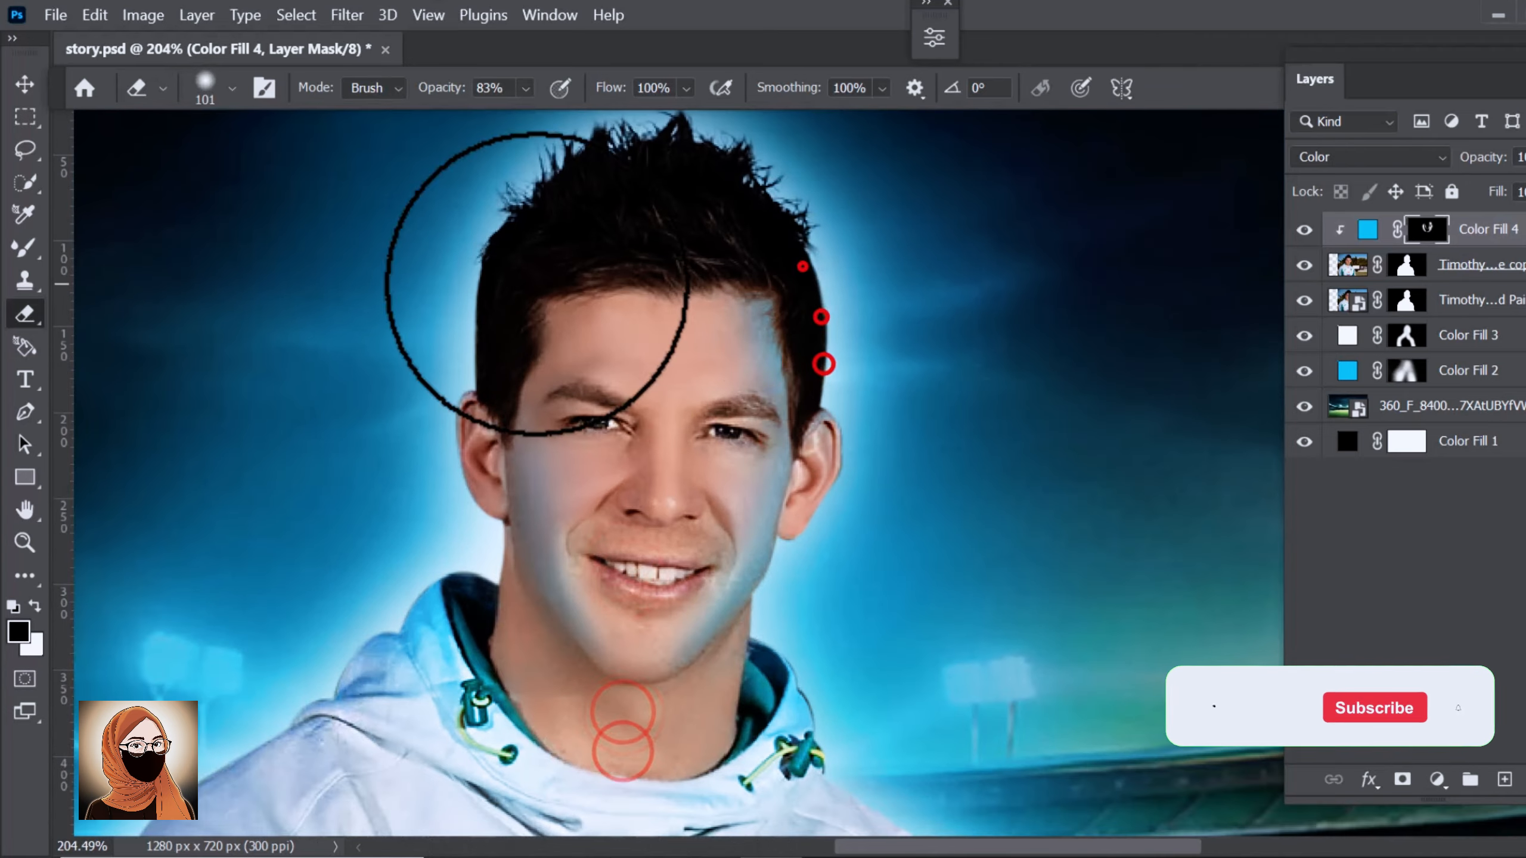
pyautogui.moveTo(510, 215); pyautogui.dragTo(451, 592)
pyautogui.press('x')
pyautogui.moveTo(407, 431); pyautogui.dragTo(476, 461)
pyautogui.moveTo(861, 429); pyautogui.dragTo(831, 542)
# Reveal the blue tint along the hoodie's shoulders and sleeves on the fill's mask.
pyautogui.press('x')
pyautogui.scroll(-3, 880, 645)
pyautogui.moveTo(701, 518); pyautogui.dragTo(866, 668)
pyautogui.moveTo(787, 590); pyautogui.dragTo(1022, 553)
pyautogui.moveTo(630, 273); pyautogui.dragTo(525, 381)
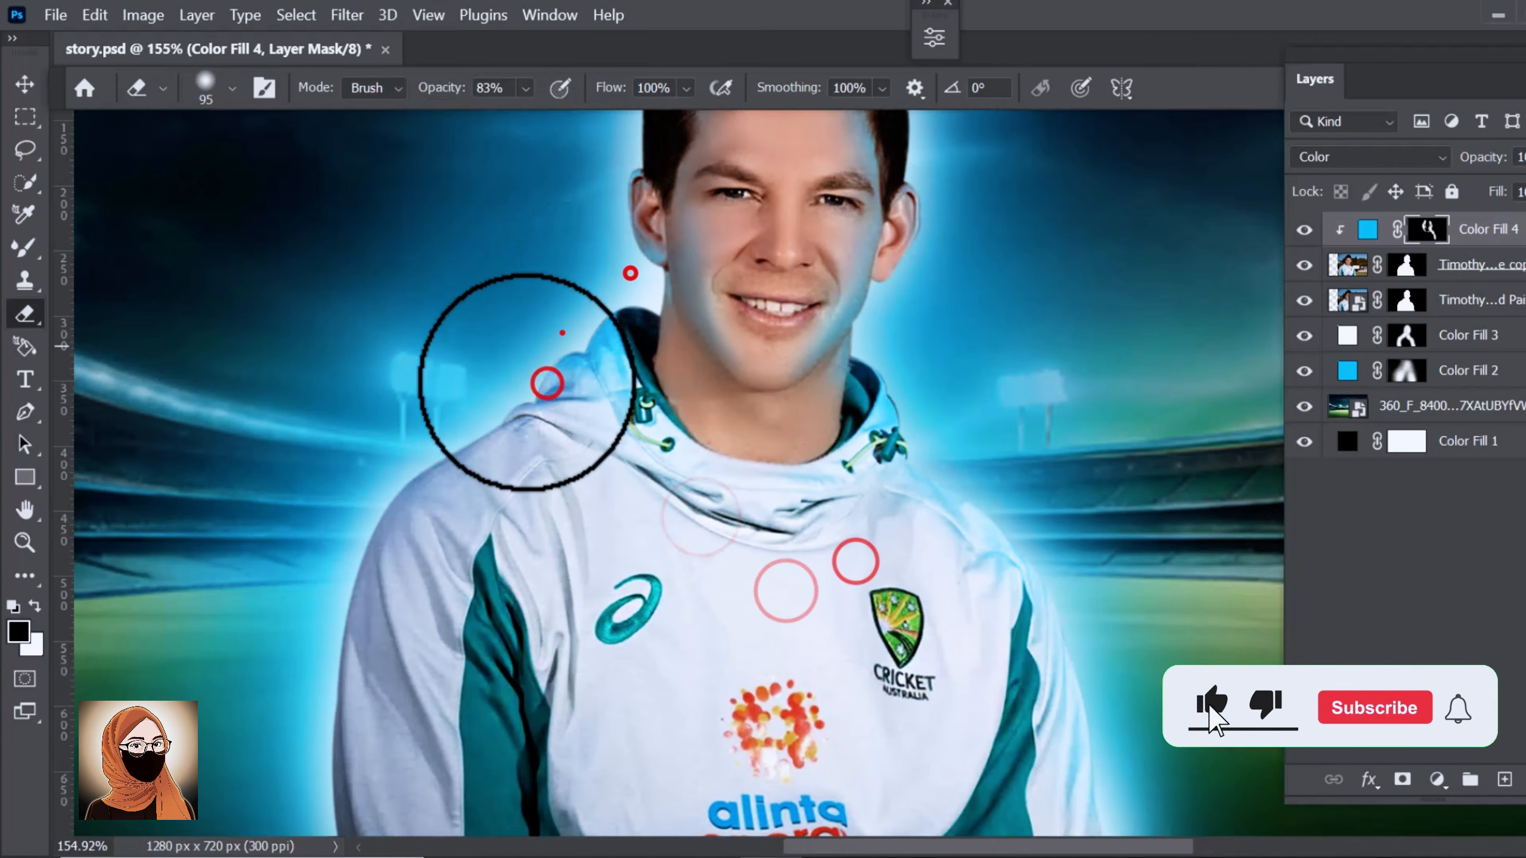
pyautogui.scroll(4, 523, 407)
pyautogui.moveTo(473, 286); pyautogui.dragTo(341, 463)
# Lower the Eraser opacity to 30% and add soft blue shading over the hoodie's sleeves, collar folds and chest.
pyautogui.click(526, 89)
pyautogui.click(504, 117)
pyautogui.moveTo(552, 354)
pyautogui.mouseDown()
pyautogui.moveTo(580, 320)
pyautogui.moveTo(592, 601)
pyautogui.mouseUp()
pyautogui.scroll(-3, 467, 661)
pyautogui.moveTo(742, 400); pyautogui.dragTo(570, 422)
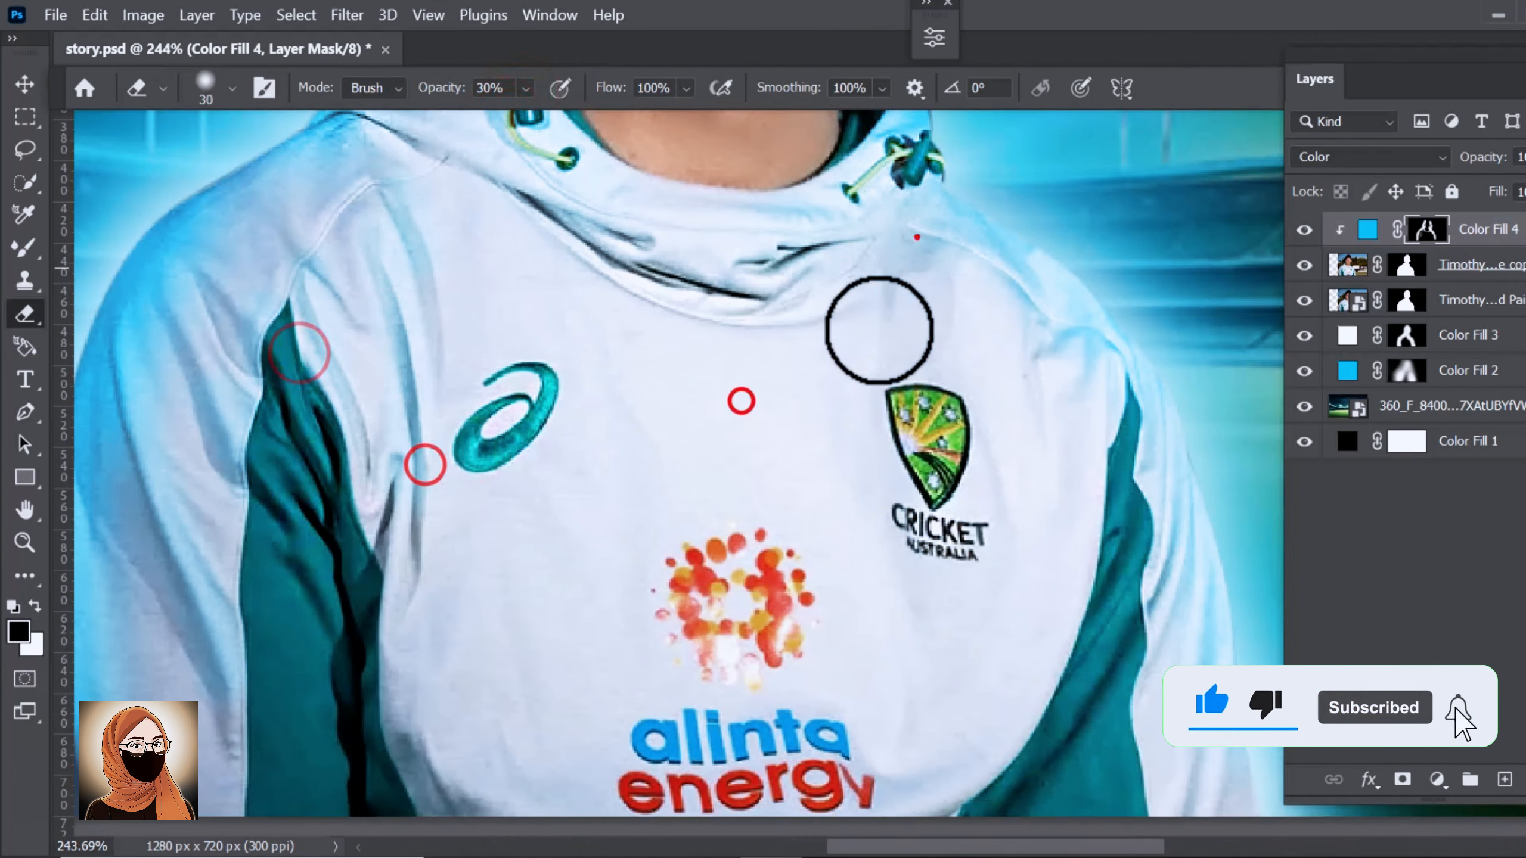
pyautogui.moveTo(917, 237); pyautogui.dragTo(1047, 313)
pyautogui.moveTo(857, 234); pyautogui.dragTo(539, 197)
pyautogui.moveTo(406, 133); pyautogui.dragTo(345, 398)
pyautogui.moveTo(688, 215); pyautogui.dragTo(627, 479)
# Trim excess blue from the hoodie's chest and the player's center with the Eraser at 30% opacity.
pyautogui.press('x')
pyautogui.moveTo(545, 344); pyautogui.dragTo(749, 402)
pyautogui.moveTo(737, 474); pyautogui.dragTo(651, 630)
pyautogui.moveTo(743, 205)
pyautogui.mouseDown()
pyautogui.moveTo(701, 300)
pyautogui.moveTo(747, 556)
pyautogui.mouseUp()
pyautogui.scroll(-7, 915, 421)
pyautogui.scroll(3, 920, 545)
pyautogui.moveTo(726, 382); pyautogui.dragTo(705, 297)
# Add more faint blue tint across the hood and collar folds with a 134 px Eraser at 30% opacity.
pyautogui.scroll(6, 957, 498)
pyautogui.press('x')
pyautogui.moveTo(518, 382); pyautogui.dragTo(691, 643)
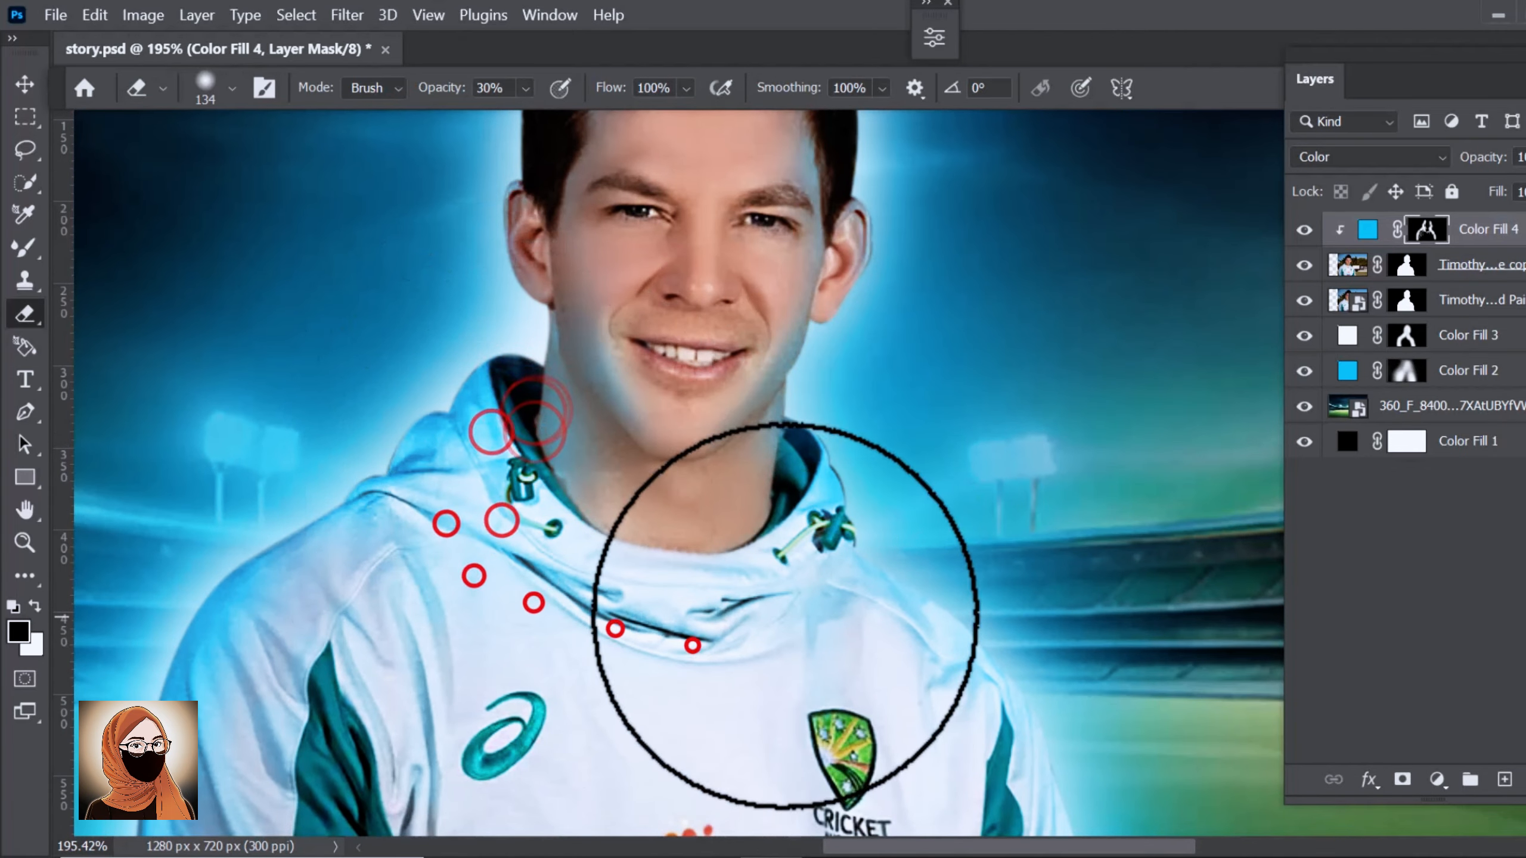
# Refine the blue tint along the player's cheek, jaw and ear, lowering the Eraser opacity to 5%.
pyautogui.scroll(2, 787, 617)
pyautogui.moveTo(777, 343); pyautogui.dragTo(571, 361)
pyautogui.moveTo(794, 443); pyautogui.dragTo(740, 379)
pyautogui.click(526, 89)
pyautogui.click(515, 114)
pyautogui.scroll(-3, 728, 528)
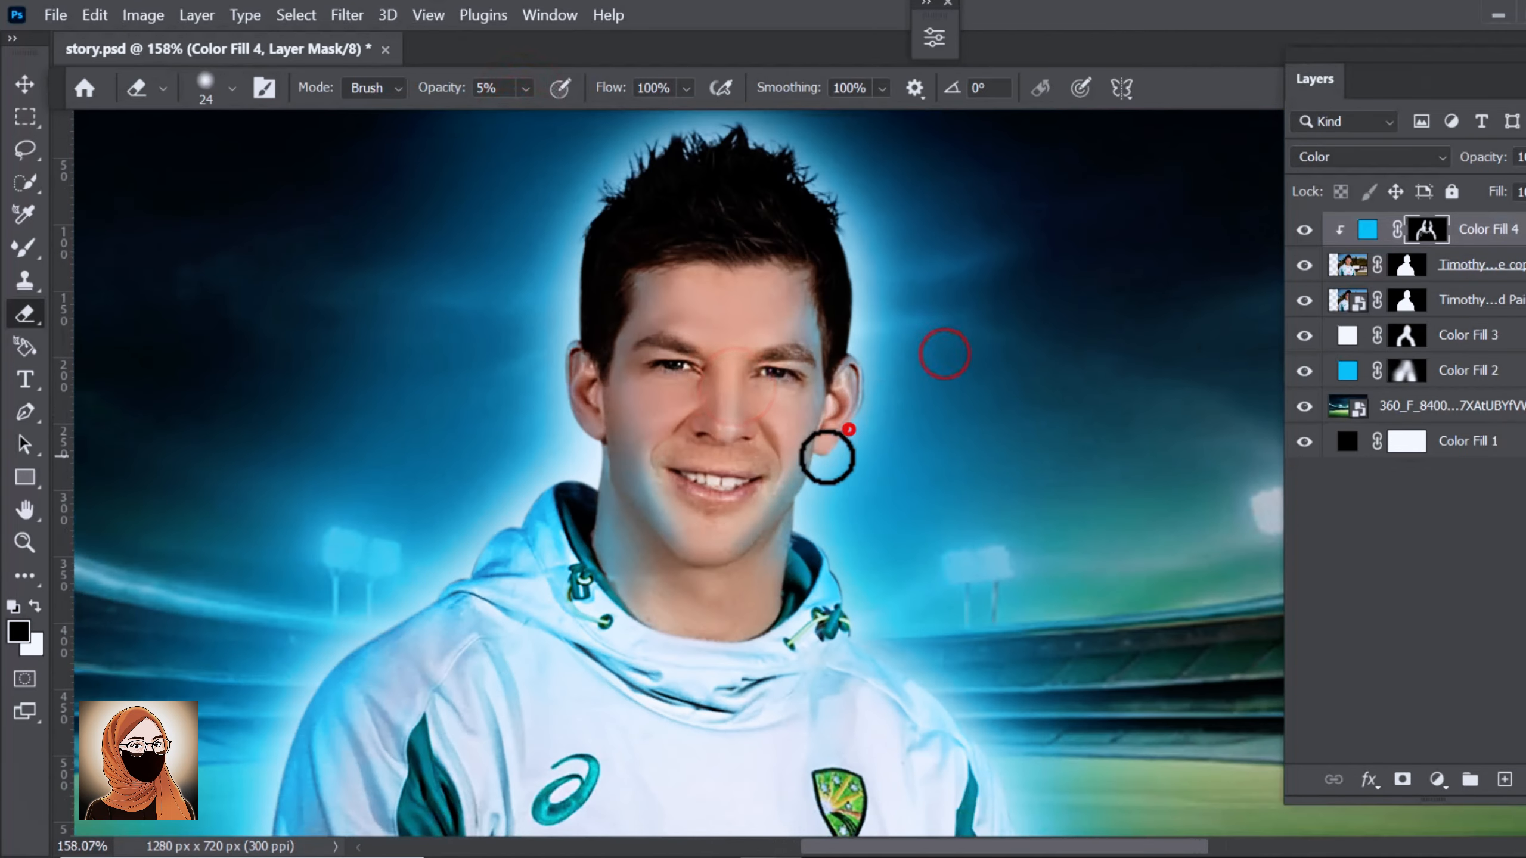
pyautogui.moveTo(833, 445); pyautogui.dragTo(863, 417)
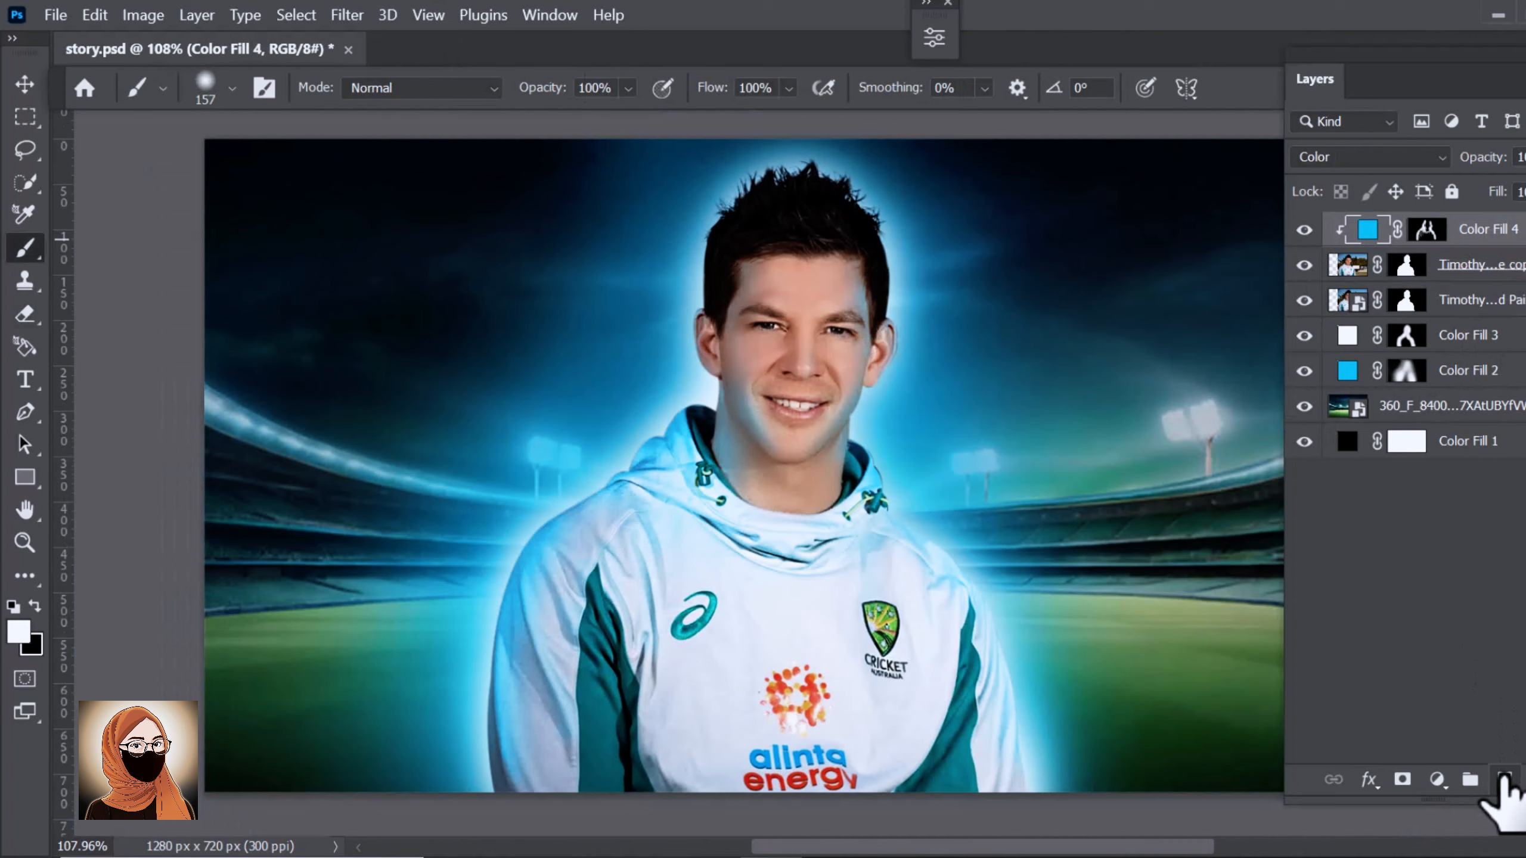
# Add a new layer above Color Fill 4, fill it with black and set its blend mode to Screen.
pyautogui.click(1505, 780)
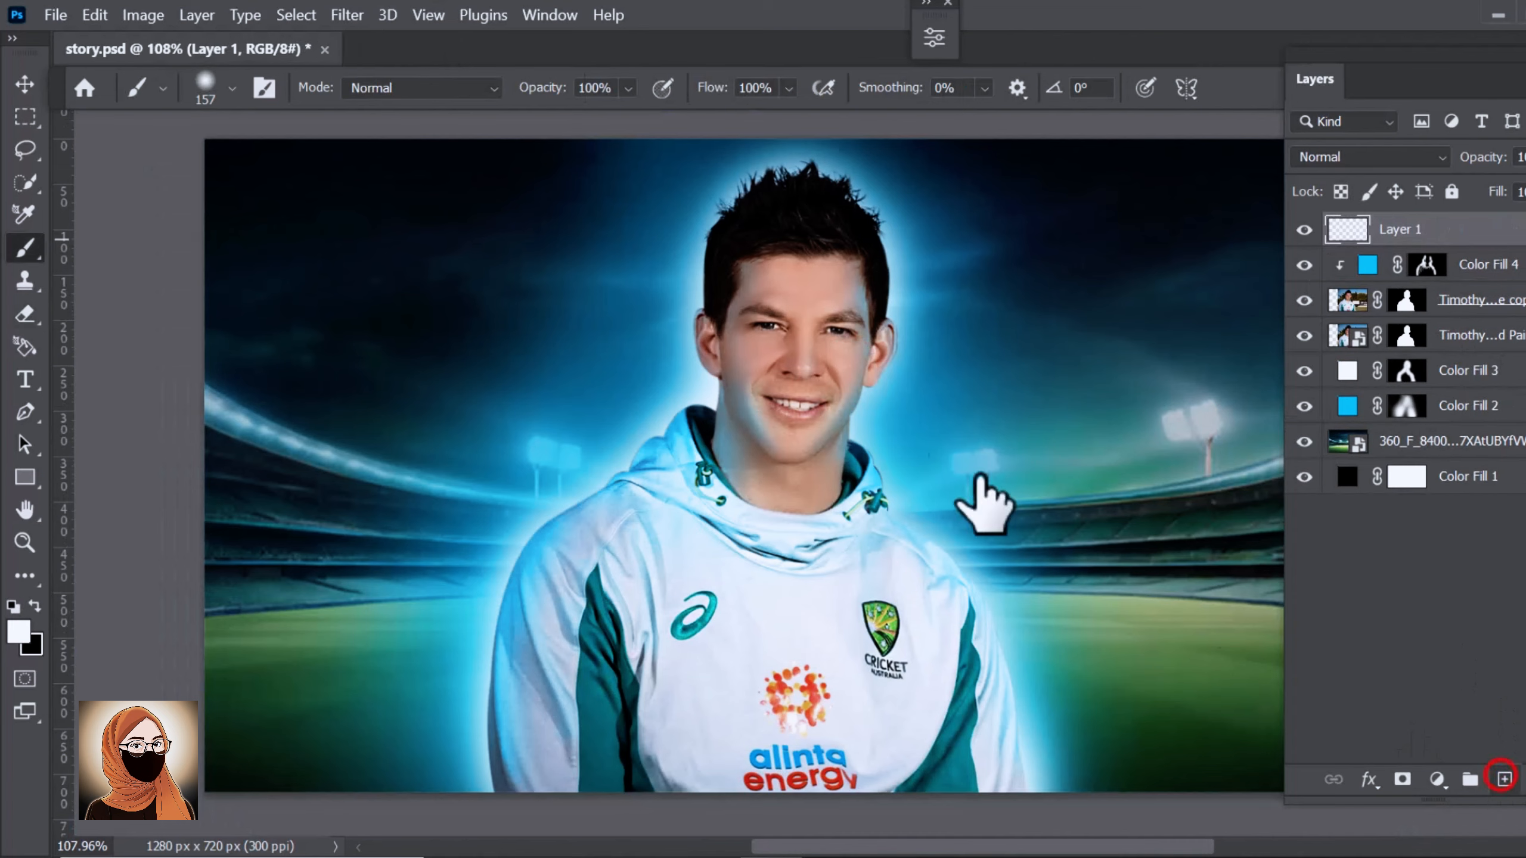
pyautogui.hotkey('ctrl', 'BackSpace')
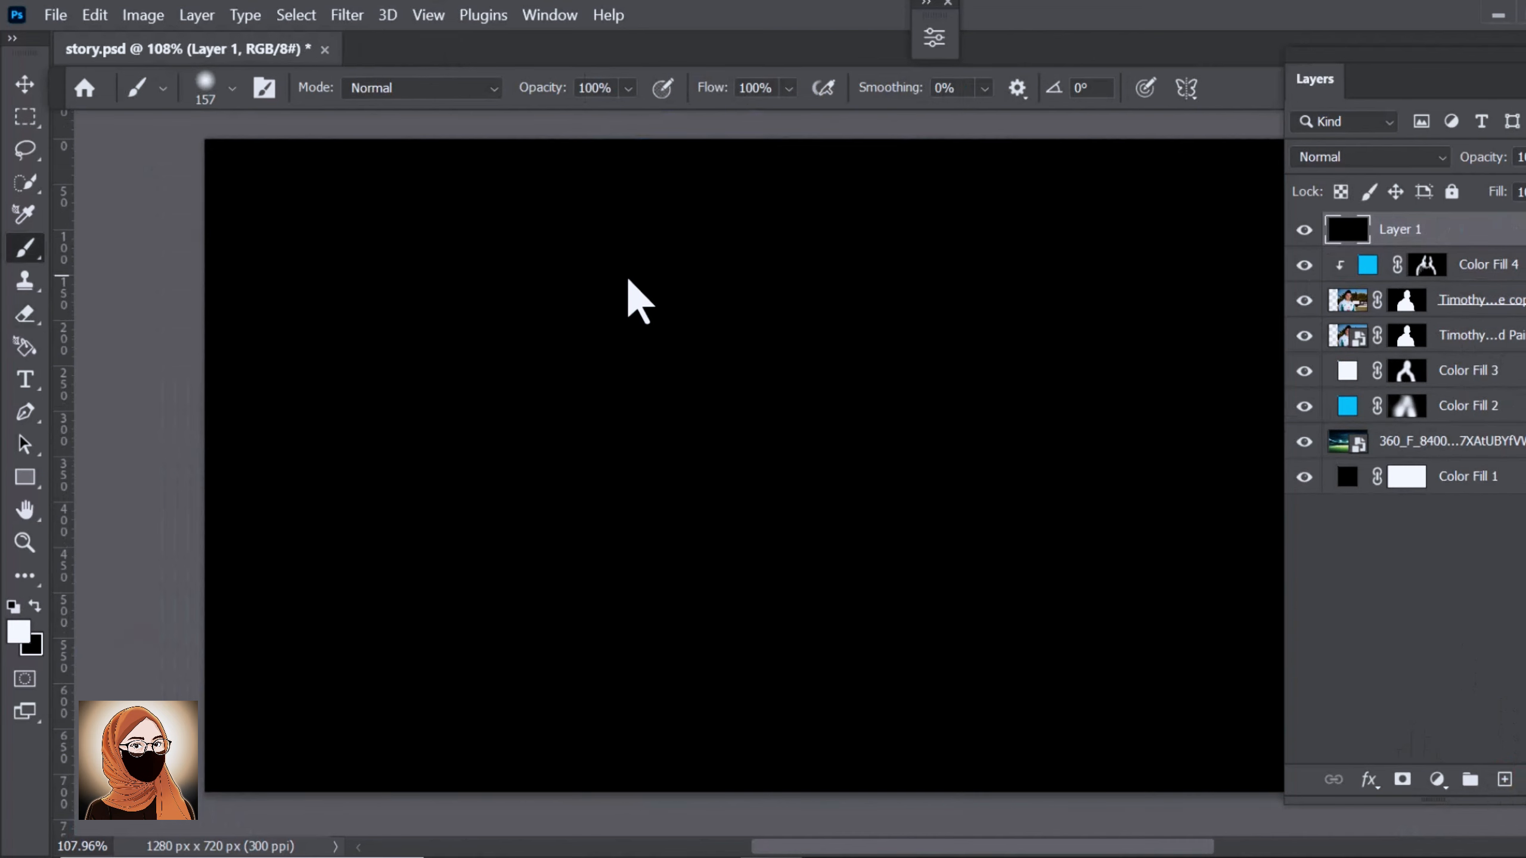
pyautogui.click(1370, 157)
pyautogui.click(1318, 375)
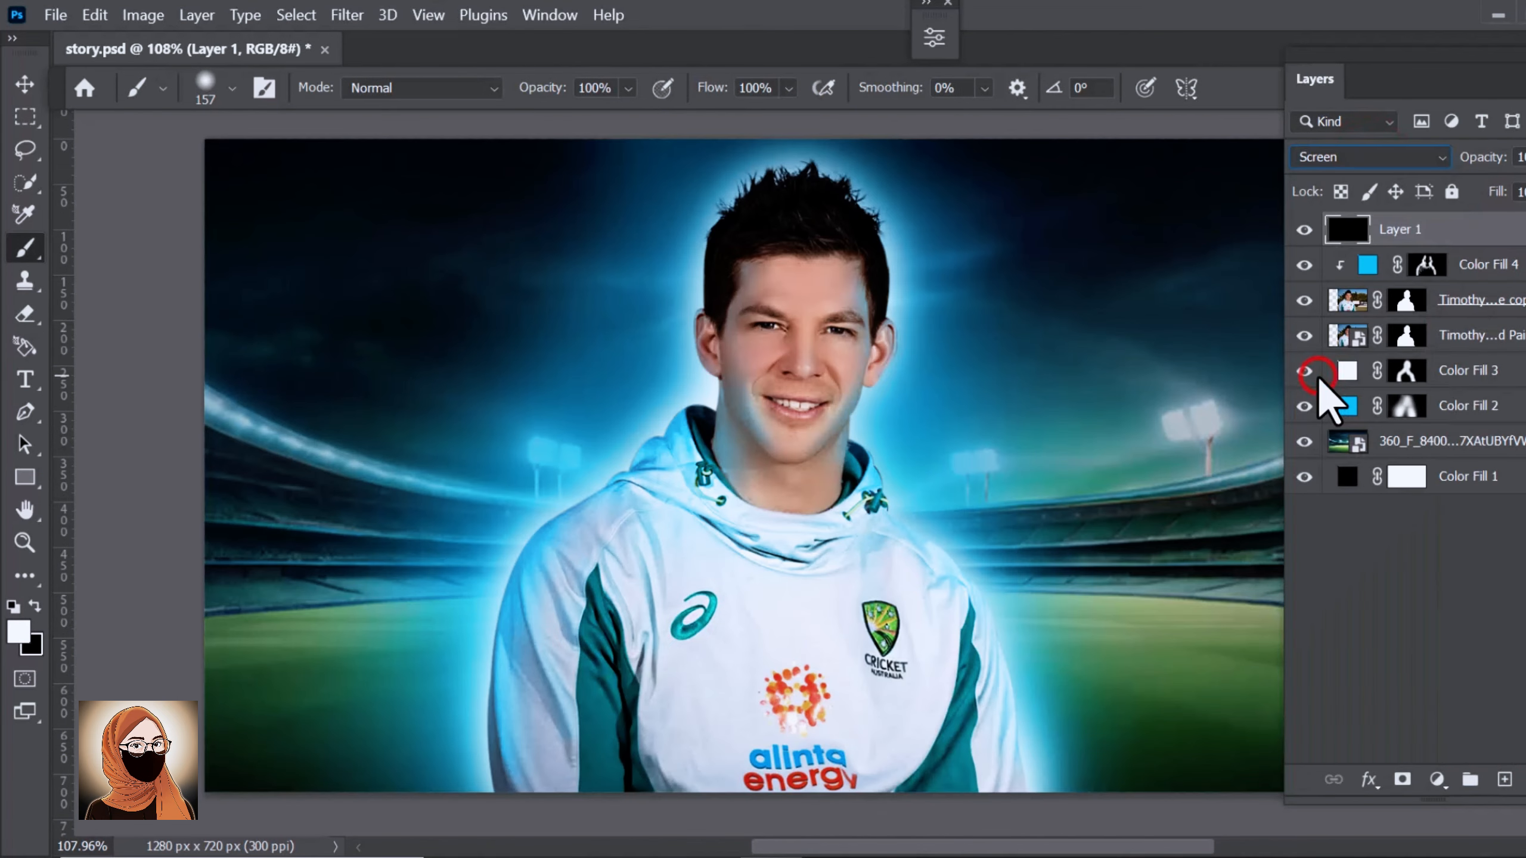
# Add a Gradient Map with the black, blue and white preset and clip it to the black Screen layer.
pyautogui.click(1438, 780)
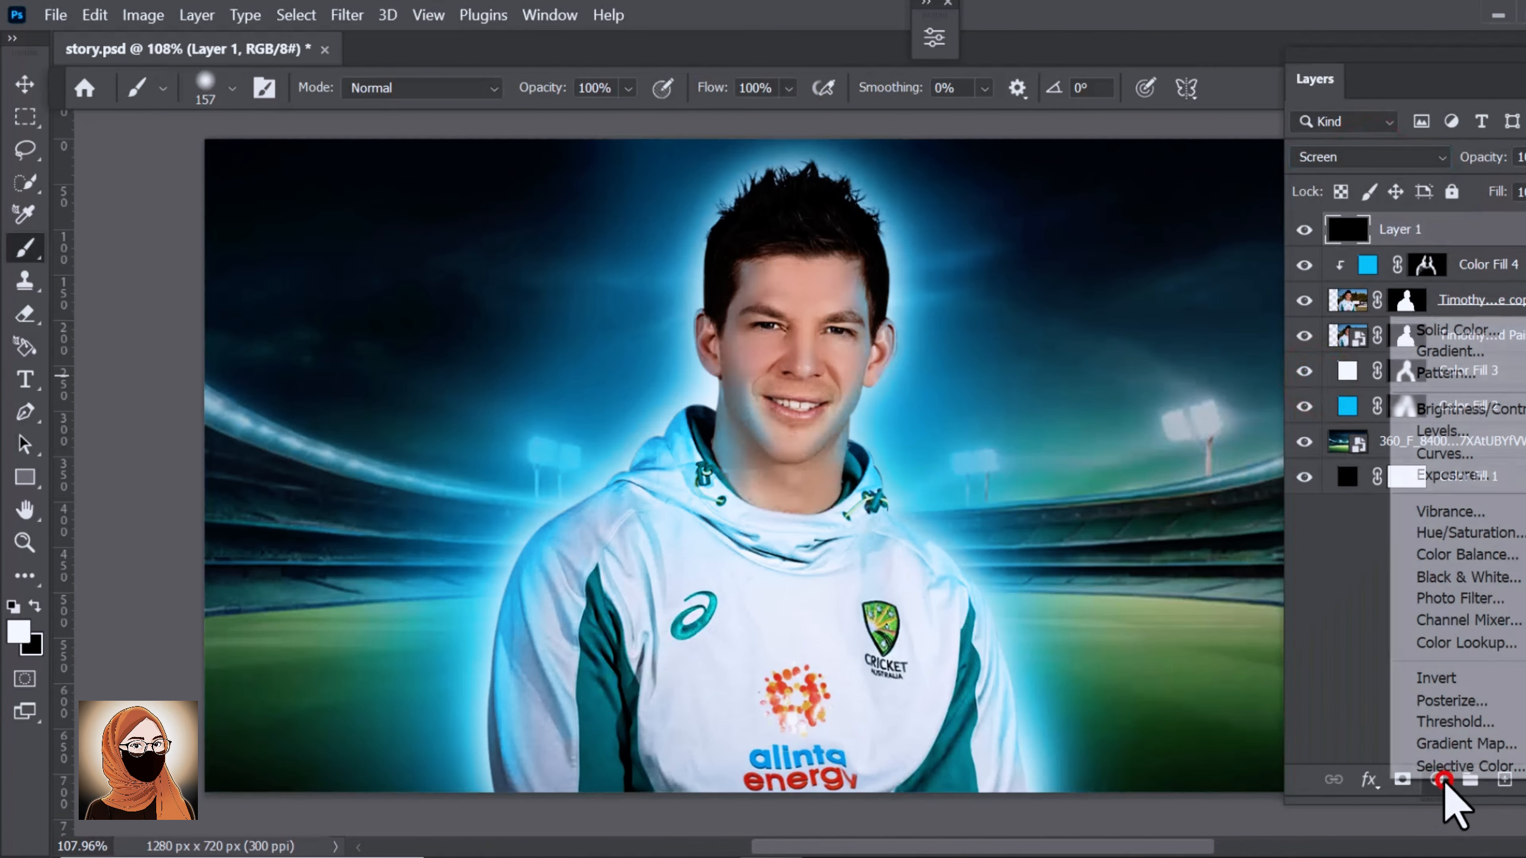
pyautogui.click(1457, 744)
pyautogui.click(797, 125)
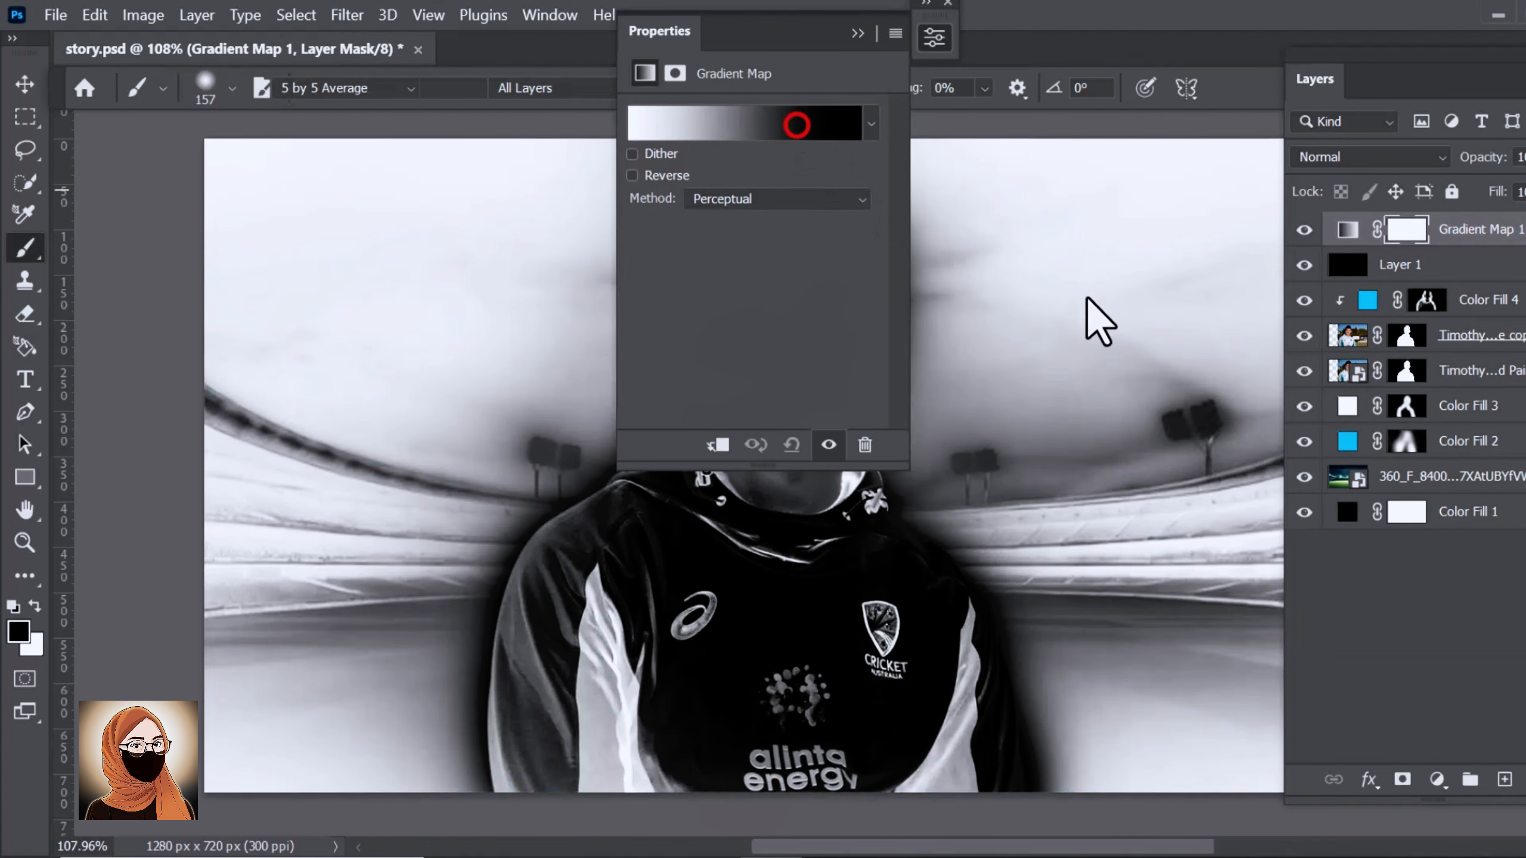
pyautogui.scroll(-4, 1184, 234)
pyautogui.click(1196, 254)
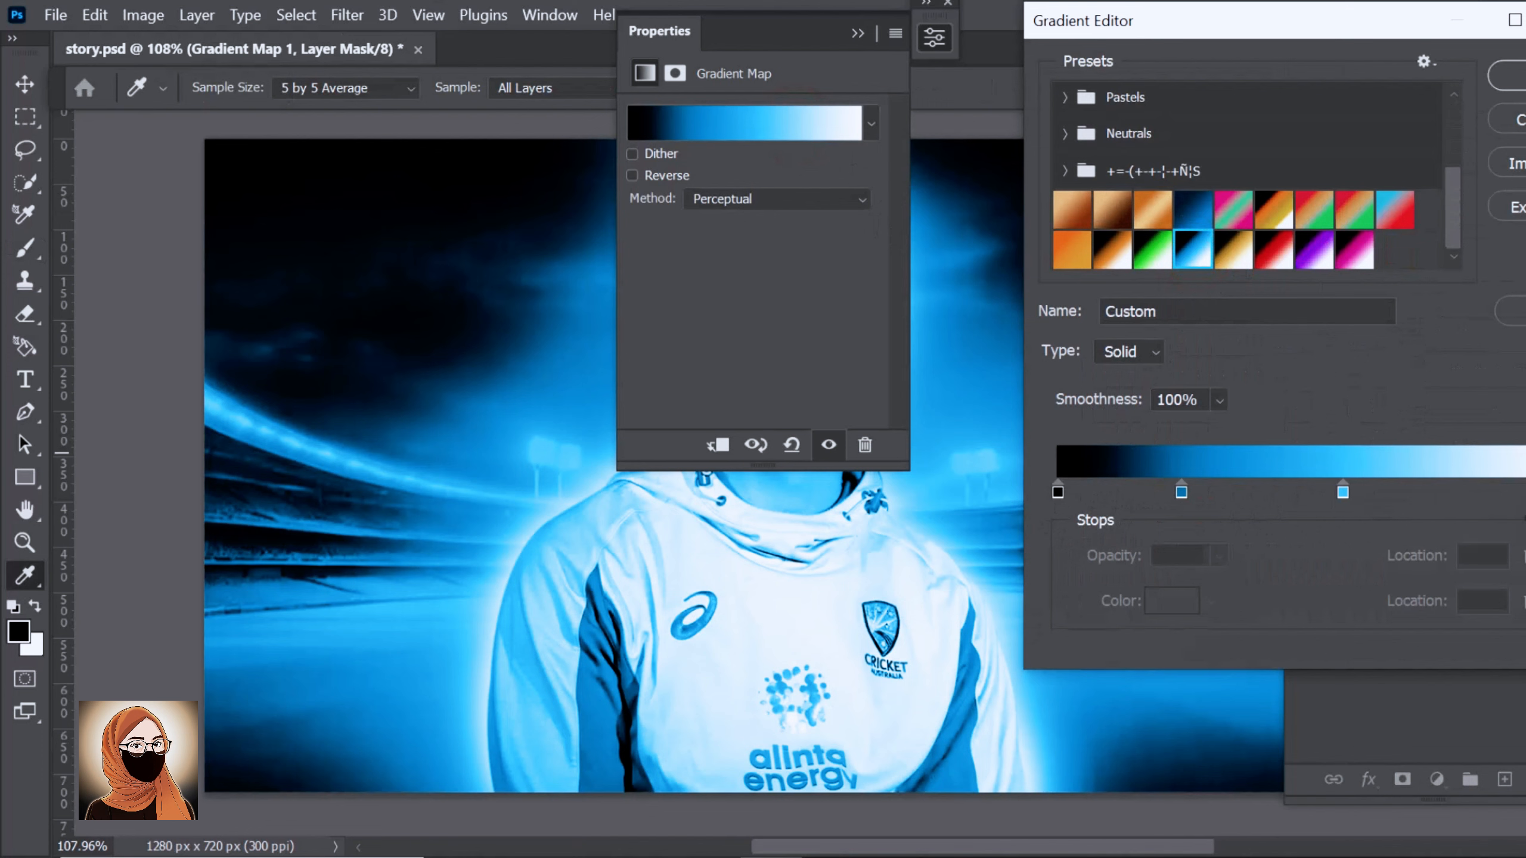
pyautogui.click(1511, 77)
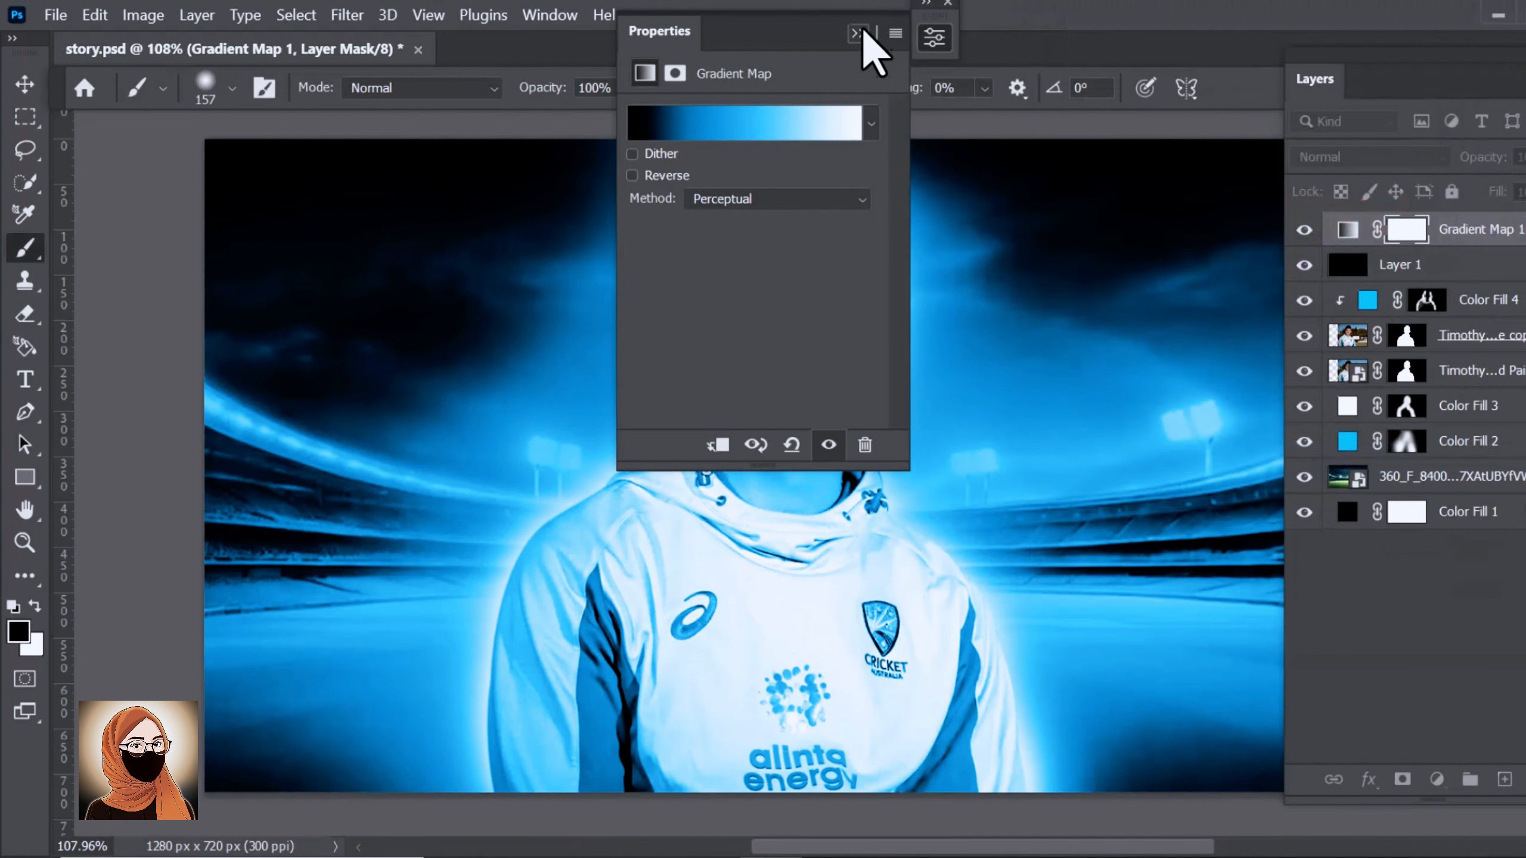
pyautogui.click(857, 30)
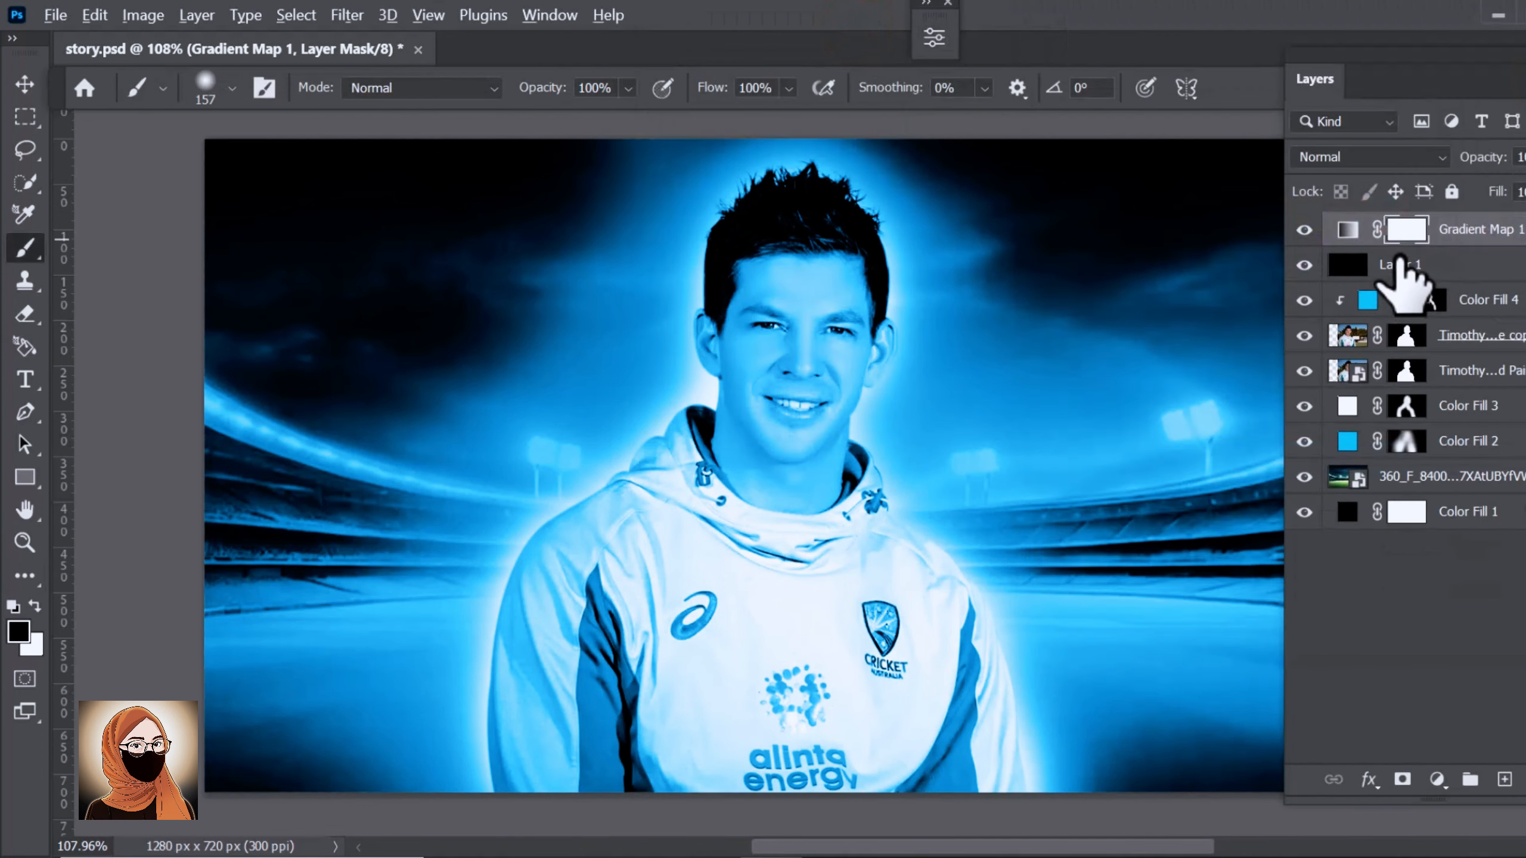
pyautogui.keyDown('alt'); pyautogui.click(1399, 247); pyautogui.keyUp('alt')
pyautogui.click(1350, 265)
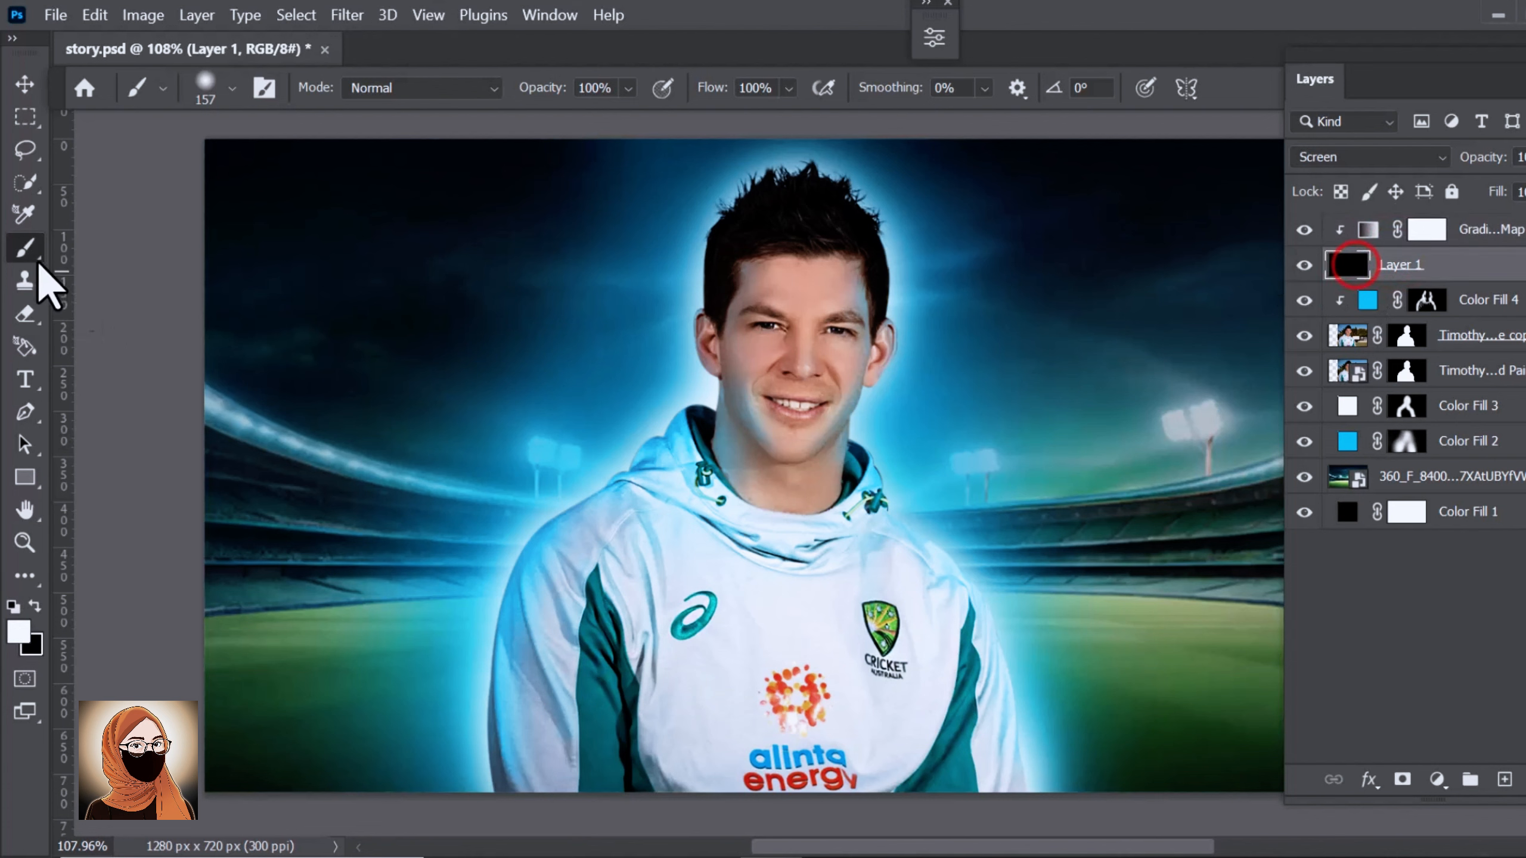
pyautogui.scroll(5, 955, 256)
pyautogui.moveTo(775, 250); pyautogui.dragTo(775, 297)
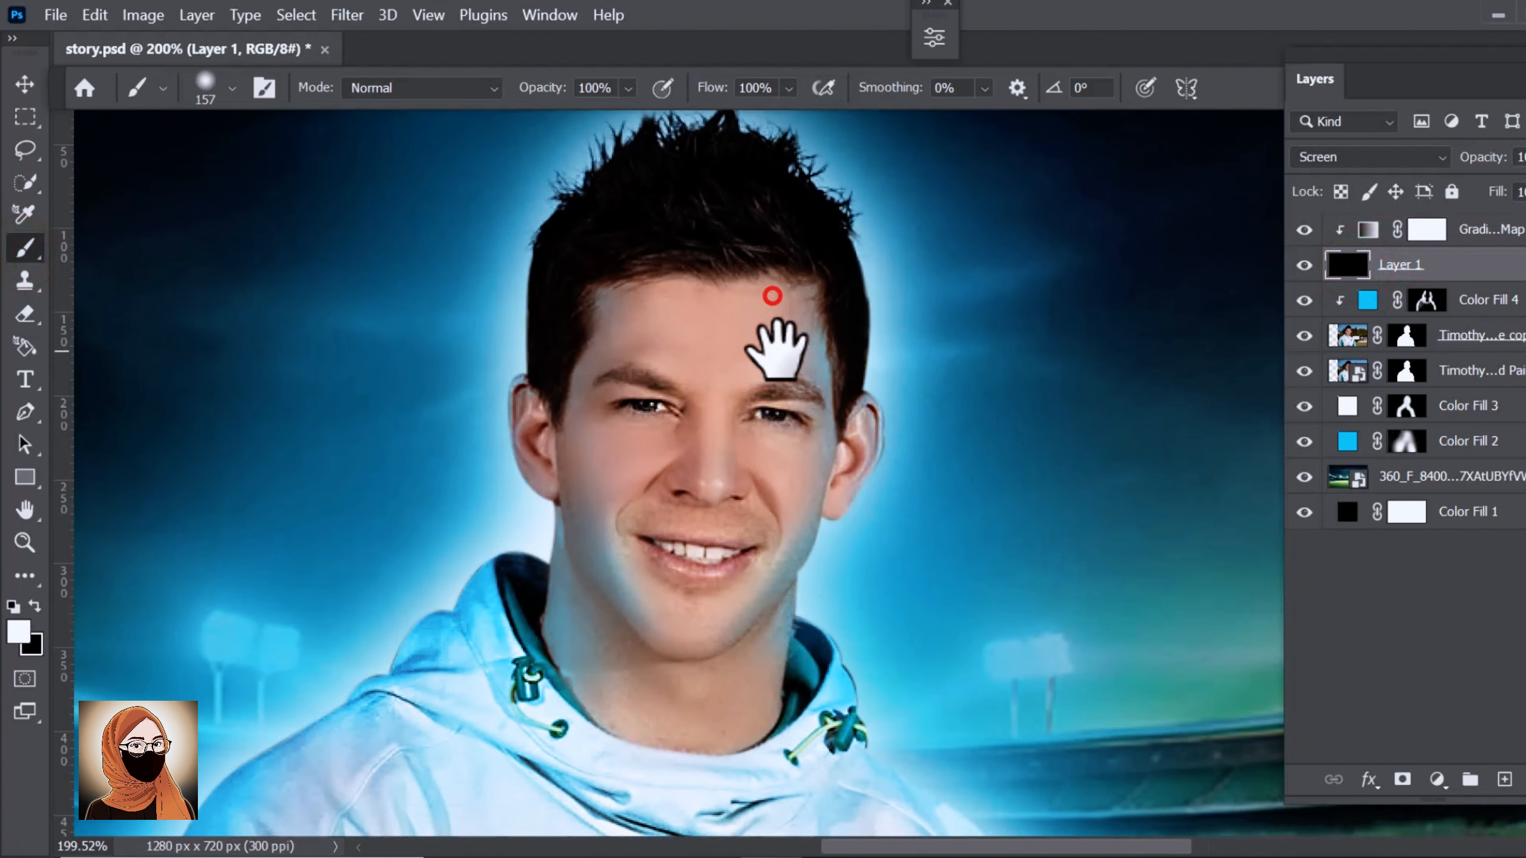
pyautogui.scroll(1, 781, 351)
pyautogui.moveTo(781, 351); pyautogui.dragTo(634, 346)
pyautogui.scroll(4, 925, 415)
pyautogui.moveTo(856, 445)
pyautogui.mouseDown()
pyautogui.moveTo(793, 453)
pyautogui.moveTo(881, 440)
pyautogui.moveTo(867, 534)
pyautogui.moveTo(790, 622)
pyautogui.mouseUp()
pyautogui.click(627, 88)
pyautogui.click(600, 113)
pyautogui.hotkey('ctrl', 'z')
pyautogui.hotkey('ctrl', 'z')
# Apply the layer mask of the player's copy layer and load the player's outline as a selection.
pyautogui.rightClick(1401, 335)
pyautogui.click(1395, 412)
pyautogui.keyDown('ctrl'); pyautogui.click(1348, 335); pyautogui.keyUp('ctrl')
pyautogui.moveTo(861, 412); pyautogui.dragTo(784, 631)
pyautogui.scroll(-4, 876, 463)
pyautogui.moveTo(769, 378)
pyautogui.mouseDown()
pyautogui.moveTo(736, 463)
pyautogui.moveTo(603, 613)
pyautogui.mouseUp()
pyautogui.click(627, 88)
pyautogui.click(661, 113)
pyautogui.press('x')
pyautogui.hotkey('ctrl', 'z')
pyautogui.hotkey('ctrl', 'z')
# Reload the player's outline as a selection and paint rim light on Layer 1 along the ear at 48% brush opacity.
pyautogui.keyDown('ctrl'); pyautogui.click(1348, 337); pyautogui.keyUp('ctrl')
pyautogui.click(1353, 265)
pyautogui.press('x')
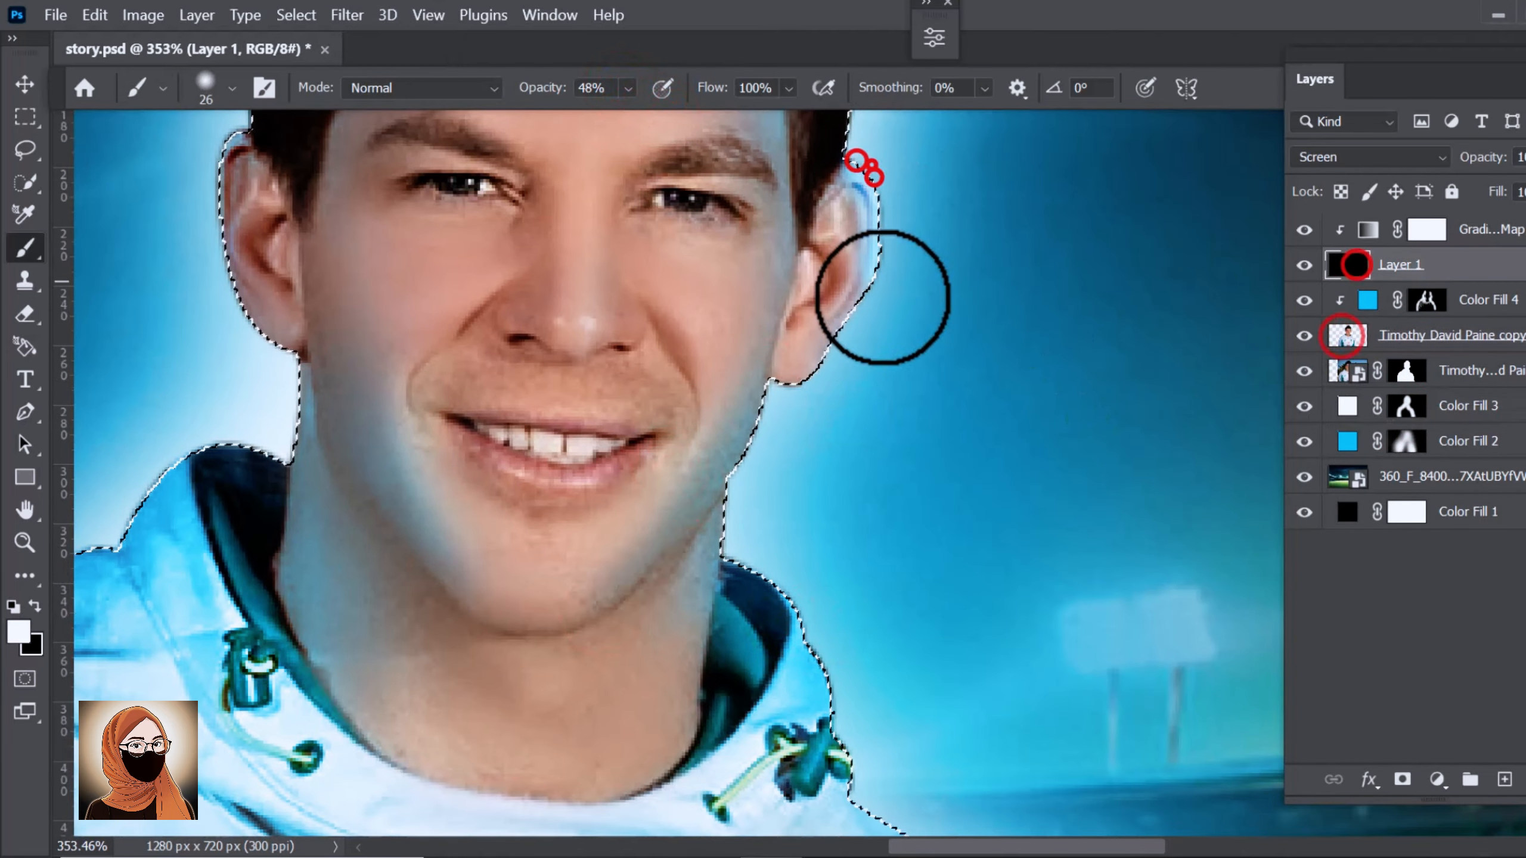
pyautogui.press('x')
pyautogui.moveTo(862, 165)
pyautogui.mouseDown()
pyautogui.moveTo(871, 296)
pyautogui.moveTo(848, 164)
pyautogui.moveTo(819, 152)
pyautogui.mouseUp()
pyautogui.press('x')
pyautogui.press('x')
pyautogui.press('x')
# Paint rim light below the ear along the jaw and neck, trimming the excess with black.
pyautogui.moveTo(769, 388); pyautogui.dragTo(626, 596)
pyautogui.press('x')
pyautogui.moveTo(709, 462)
pyautogui.mouseDown()
pyautogui.moveTo(660, 529)
pyautogui.moveTo(813, 652)
pyautogui.moveTo(653, 385)
pyautogui.mouseUp()
pyautogui.press('x')
pyautogui.moveTo(620, 396); pyautogui.dragTo(678, 508)
# Paint rim light along the shoulder and outer sleeve on the cricket badge side with an enlarged brush.
pyautogui.moveTo(923, 576); pyautogui.dragTo(724, 372)
pyautogui.scroll(-1, 737, 399)
pyautogui.press(']')
pyautogui.press(']')
pyautogui.press(']')
pyautogui.press(']')
pyautogui.press(']')
pyautogui.moveTo(630, 283); pyautogui.dragTo(786, 556)
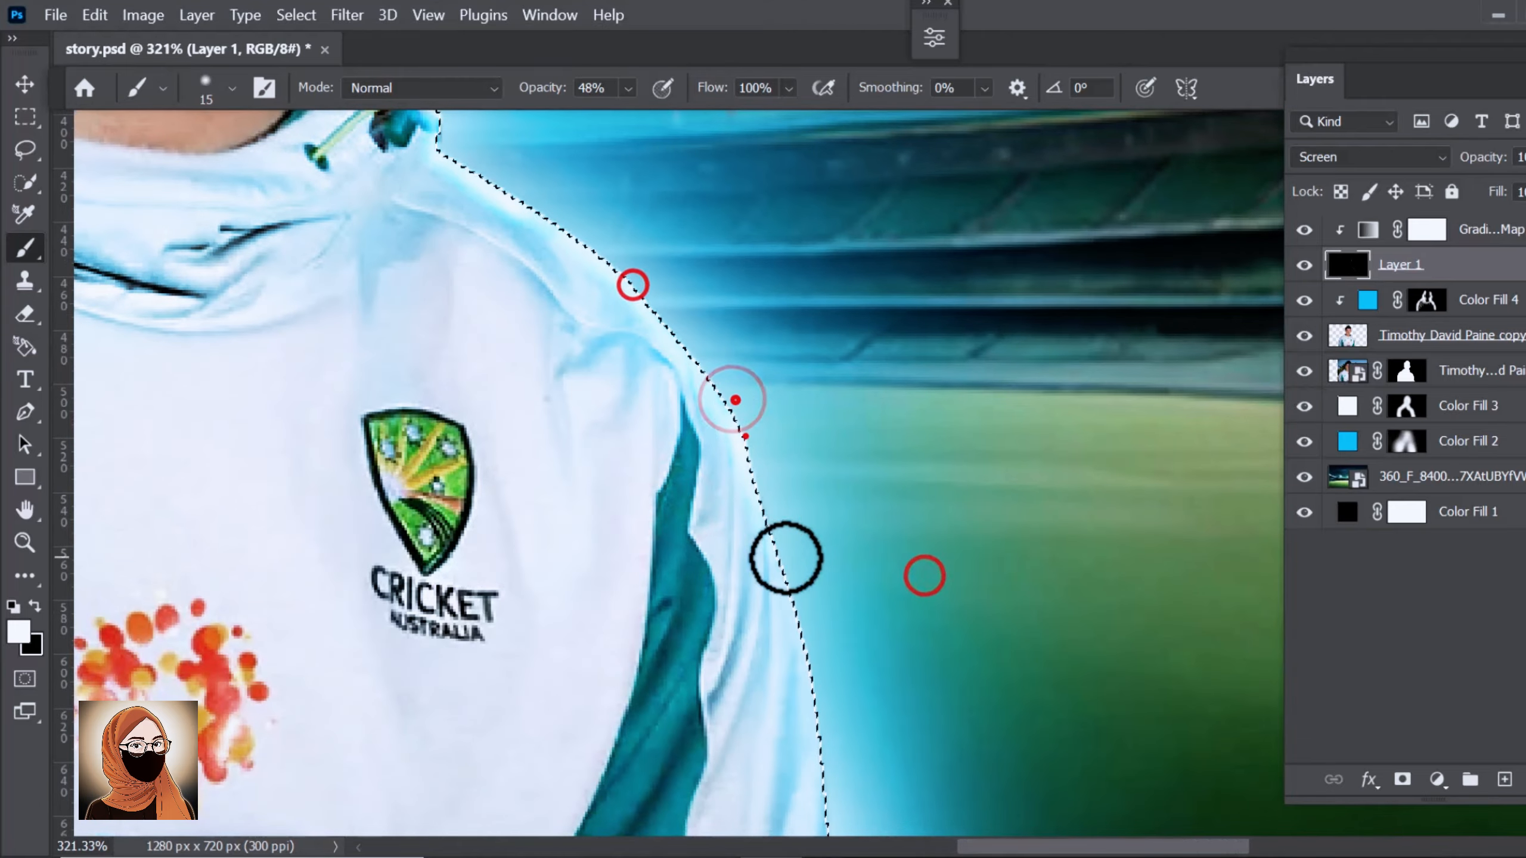
pyautogui.moveTo(822, 647); pyautogui.dragTo(705, 272)
# Paint thin rim light along the opposite jawline and hood edge with a smaller brush, cleaning up the jawline in black.
pyautogui.moveTo(588, 291); pyautogui.dragTo(986, 535)
pyautogui.moveTo(760, 566); pyautogui.dragTo(820, 623)
pyautogui.press('[')
pyautogui.press('[')
pyautogui.press('[')
pyautogui.press('[')
pyautogui.moveTo(630, 293); pyautogui.dragTo(732, 481)
pyautogui.press('x')
pyautogui.moveTo(641, 416); pyautogui.dragTo(805, 539)
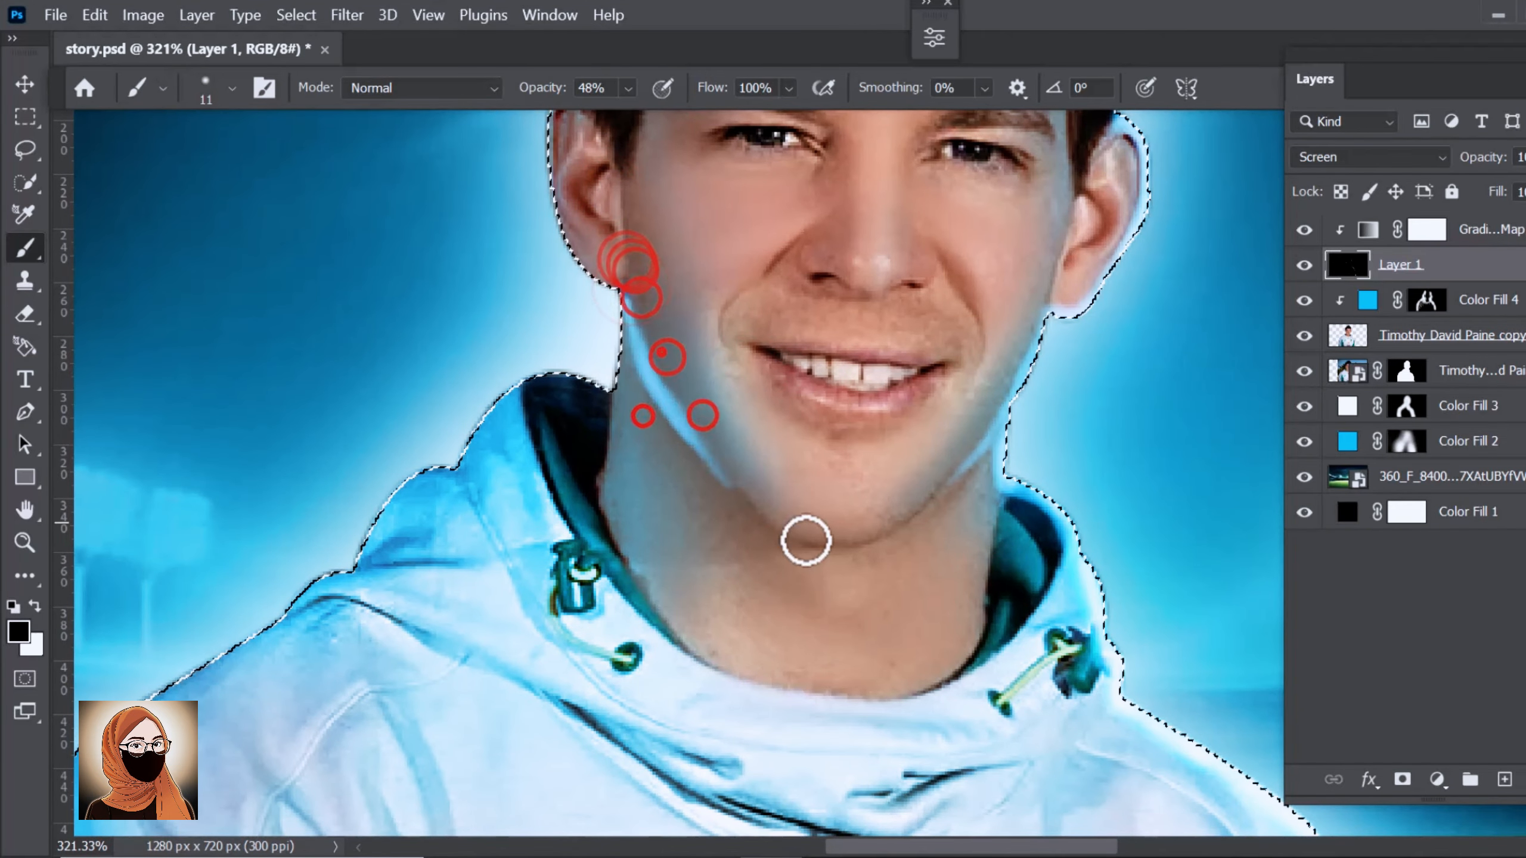
pyautogui.moveTo(651, 306); pyautogui.dragTo(672, 432)
pyautogui.press('x')
pyautogui.moveTo(354, 558)
pyautogui.mouseDown()
pyautogui.moveTo(499, 396)
pyautogui.moveTo(530, 596)
pyautogui.mouseUp()
# Paint broad rim light around the edge of the hair with a larger brush.
pyautogui.moveTo(562, 296)
pyautogui.mouseDown()
pyautogui.moveTo(603, 501)
pyautogui.moveTo(511, 824)
pyautogui.mouseUp()
pyautogui.scroll(3, 517, 661)
pyautogui.moveTo(580, 211); pyautogui.dragTo(401, 637)
pyautogui.press(']')
pyautogui.press(']')
pyautogui.press(']')
pyautogui.press(']')
pyautogui.press(']')
pyautogui.press(']')
pyautogui.press(']')
pyautogui.press(']')
pyautogui.press(']')
pyautogui.press(']')
pyautogui.moveTo(410, 594)
pyautogui.mouseDown()
pyautogui.moveTo(776, 418)
pyautogui.moveTo(1025, 679)
pyautogui.mouseUp()
# Strengthen the rim light along the hair's outline with a smaller brush.
pyautogui.press('[')
pyautogui.press('[')
pyautogui.press('[')
pyautogui.press('[')
pyautogui.press('[')
pyautogui.press('[')
pyautogui.press('[')
pyautogui.press('[')
pyautogui.press('[')
pyautogui.moveTo(373, 632)
pyautogui.mouseDown()
pyautogui.moveTo(457, 523)
pyautogui.moveTo(910, 477)
pyautogui.moveTo(1018, 632)
pyautogui.mouseUp()
pyautogui.moveTo(1021, 637); pyautogui.dragTo(800, 257)
# Blend the hair's rim light inward with alternating black and white strokes at reduced brush opacity.
pyautogui.press('x')
pyautogui.moveTo(704, 220)
pyautogui.mouseDown()
pyautogui.moveTo(781, 359)
pyautogui.moveTo(872, 362)
pyautogui.mouseUp()
pyautogui.click(629, 89)
pyautogui.moveTo(655, 113); pyautogui.dragTo(616, 112)
pyautogui.press('x')
pyautogui.moveTo(626, 245)
pyautogui.mouseDown()
pyautogui.moveTo(743, 403)
pyautogui.moveTo(567, 312)
pyautogui.moveTo(731, 404)
pyautogui.mouseUp()
pyautogui.press('x')
pyautogui.hotkey('alt', 'BackSpace')
# Lower the brush opacity to 6% and add a faint blue glow over the top of the hair.
pyautogui.click(629, 89)
pyautogui.moveTo(617, 113); pyautogui.dragTo(603, 113)
pyautogui.press('x')
pyautogui.moveTo(429, 325); pyautogui.dragTo(868, 409)
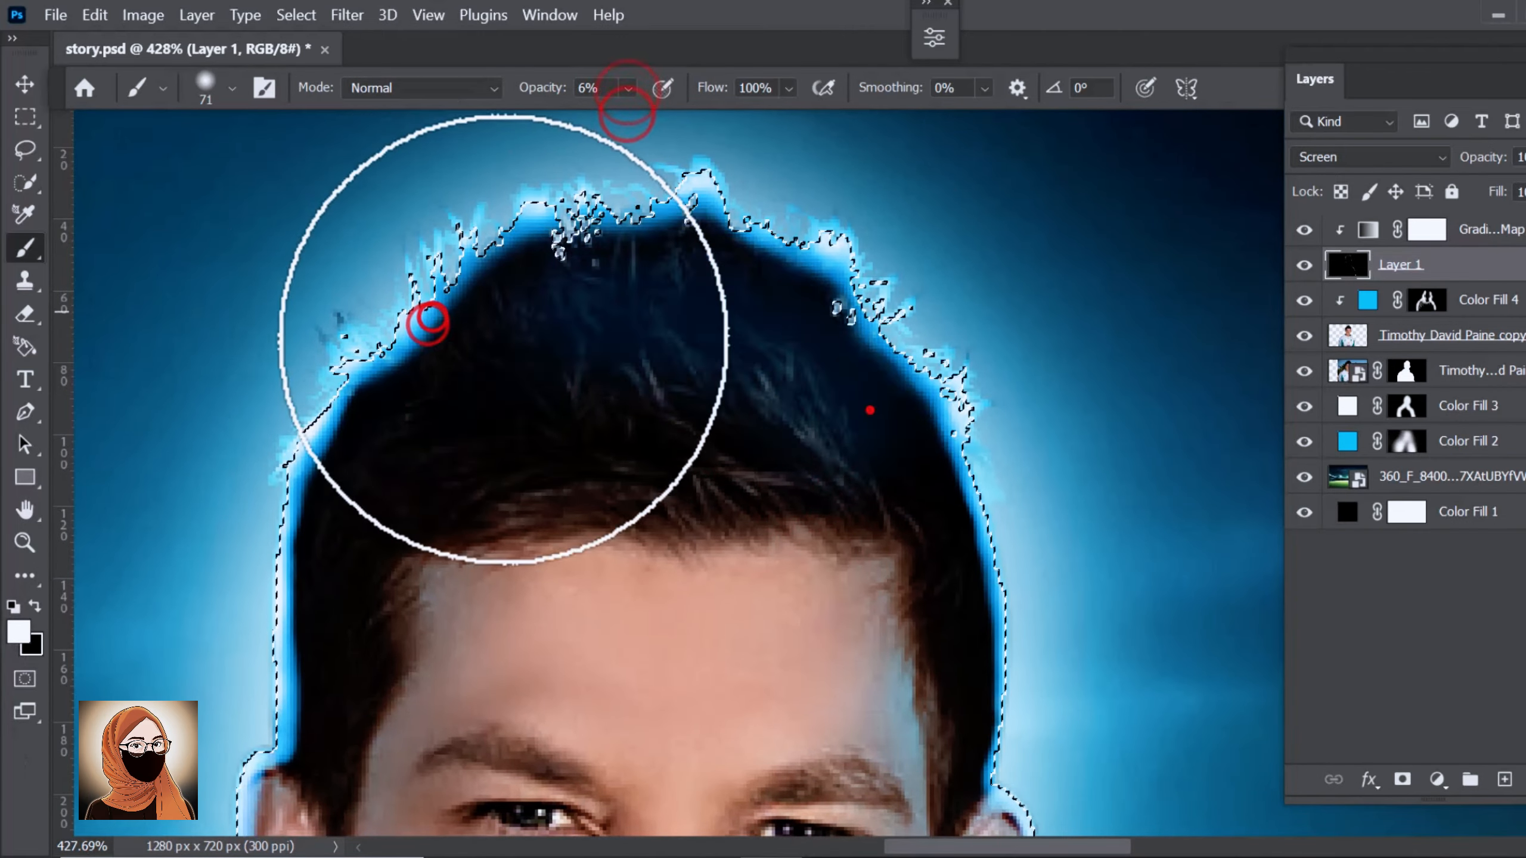
pyautogui.scroll(2, 504, 337)
pyautogui.moveTo(245, 610); pyautogui.dragTo(889, 348)
# Soften the rim light around the ear and temple with an 11 px black brush at 22% opacity, and clear the selection.
pyautogui.scroll(-9, 937, 409)
pyautogui.scroll(-2, 174, 632)
pyautogui.press('x')
pyautogui.moveTo(603, 113); pyautogui.dragTo(623, 113)
pyautogui.moveTo(323, 147); pyautogui.dragTo(298, 402)
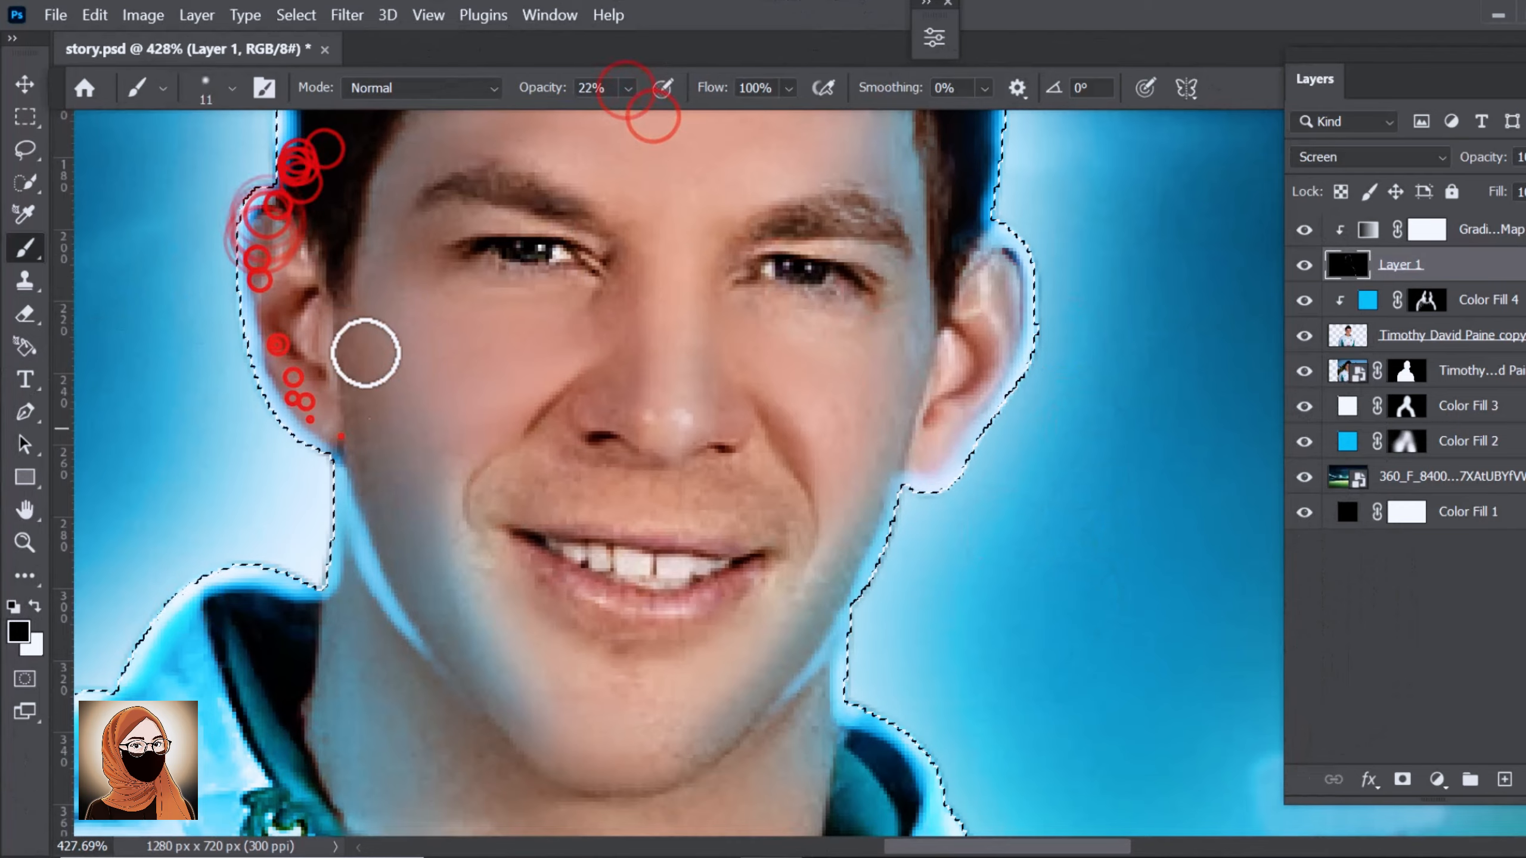
pyautogui.scroll(-19, 365, 354)
pyautogui.hotkey('ctrl', 'd')
pyautogui.scroll(3, 694, 650)
pyautogui.click(1307, 267)
pyautogui.doubleClick(1495, 340)
pyautogui.click(1448, 163)
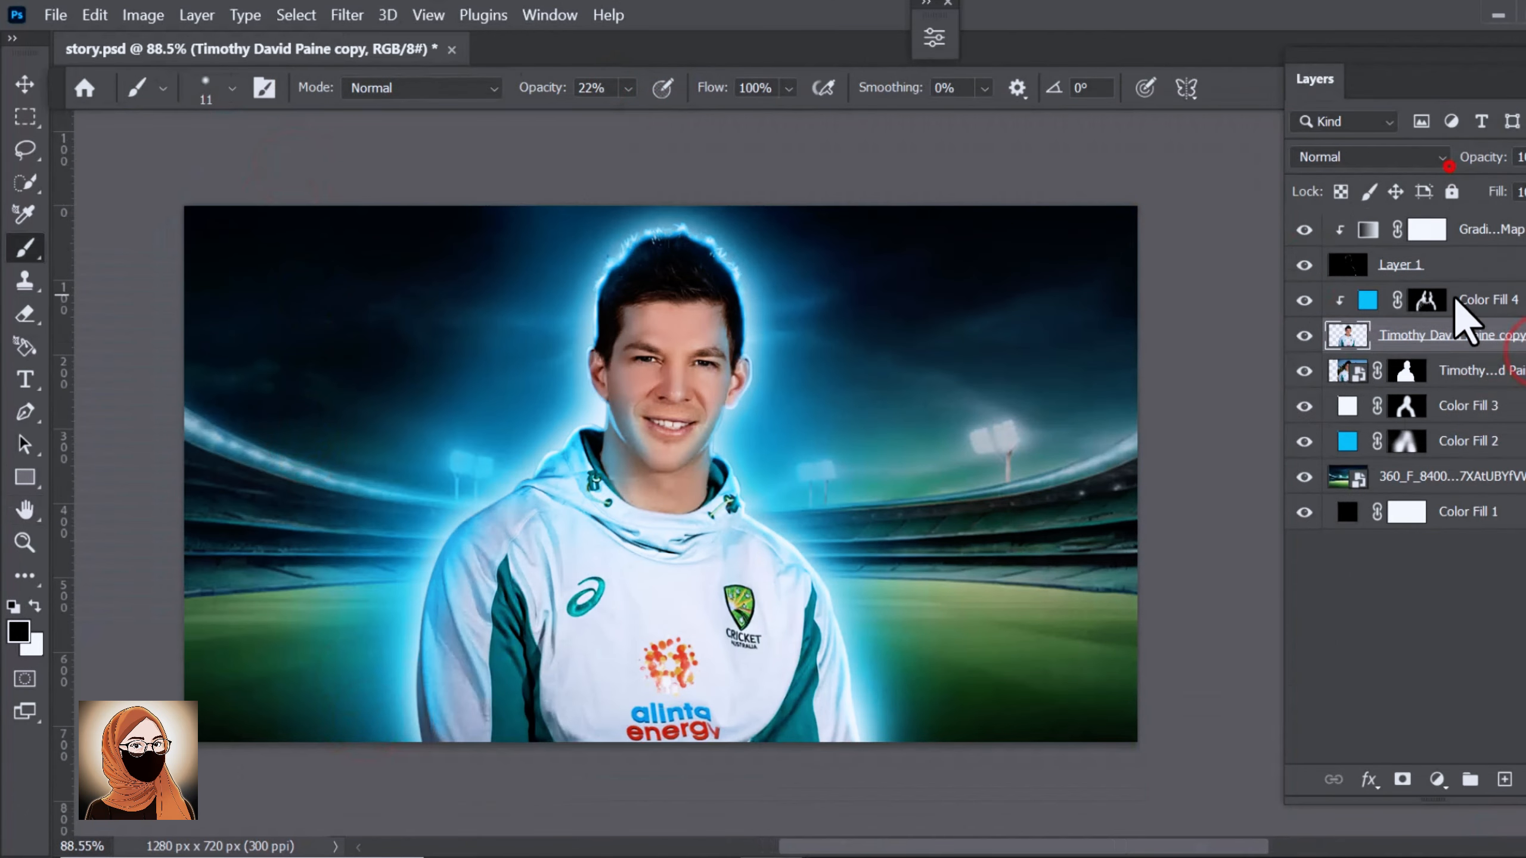
# Paint blue highlights on Layer 1 along the hoodie's shoulder and chest seams with an 11 px brush.
pyautogui.click(1343, 271)
pyautogui.scroll(10, 565, 541)
pyautogui.press('x')
pyautogui.moveTo(480, 297); pyautogui.dragTo(532, 657)
pyautogui.moveTo(490, 209); pyautogui.dragTo(553, 459)
pyautogui.moveTo(556, 170); pyautogui.dragTo(484, 212)
# Set the brush opacity to 28% and paint blue highlights along the teal panel and sleeve folds beside the Asics logo.
pyautogui.click(629, 90)
pyautogui.press('x')
pyautogui.moveTo(623, 113)
pyautogui.mouseDown()
pyautogui.moveTo(674, 112)
pyautogui.moveTo(627, 112)
pyautogui.mouseUp()
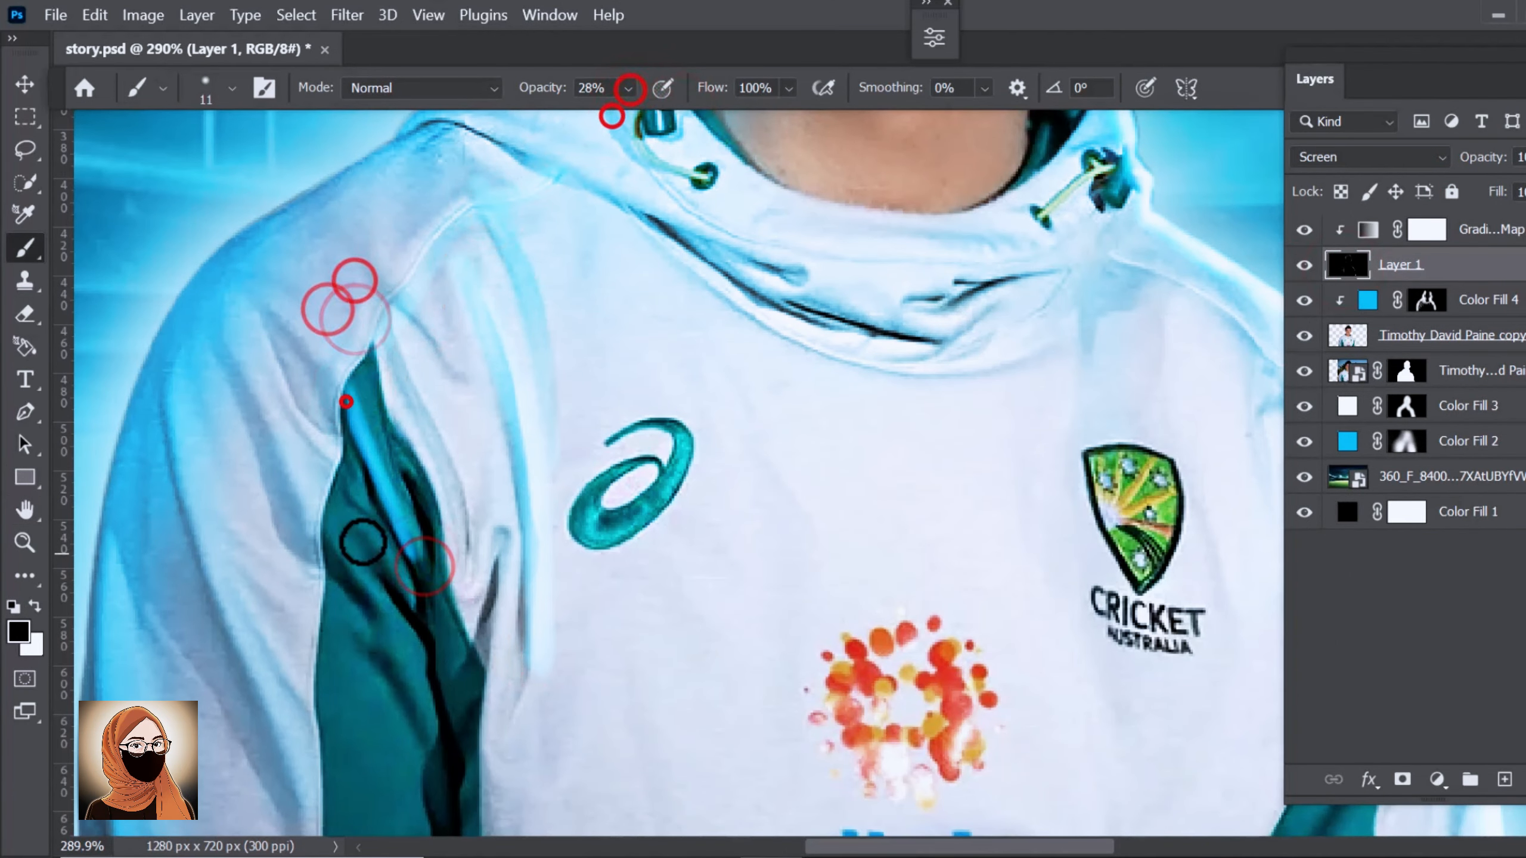
pyautogui.press('x')
pyautogui.moveTo(334, 464); pyautogui.dragTo(446, 617)
pyautogui.scroll(-3, 337, 517)
pyautogui.moveTo(175, 274); pyautogui.dragTo(310, 700)
pyautogui.scroll(3, 310, 699)
pyautogui.press('x')
pyautogui.moveTo(235, 375); pyautogui.dragTo(242, 617)
pyautogui.scroll(-4, 242, 617)
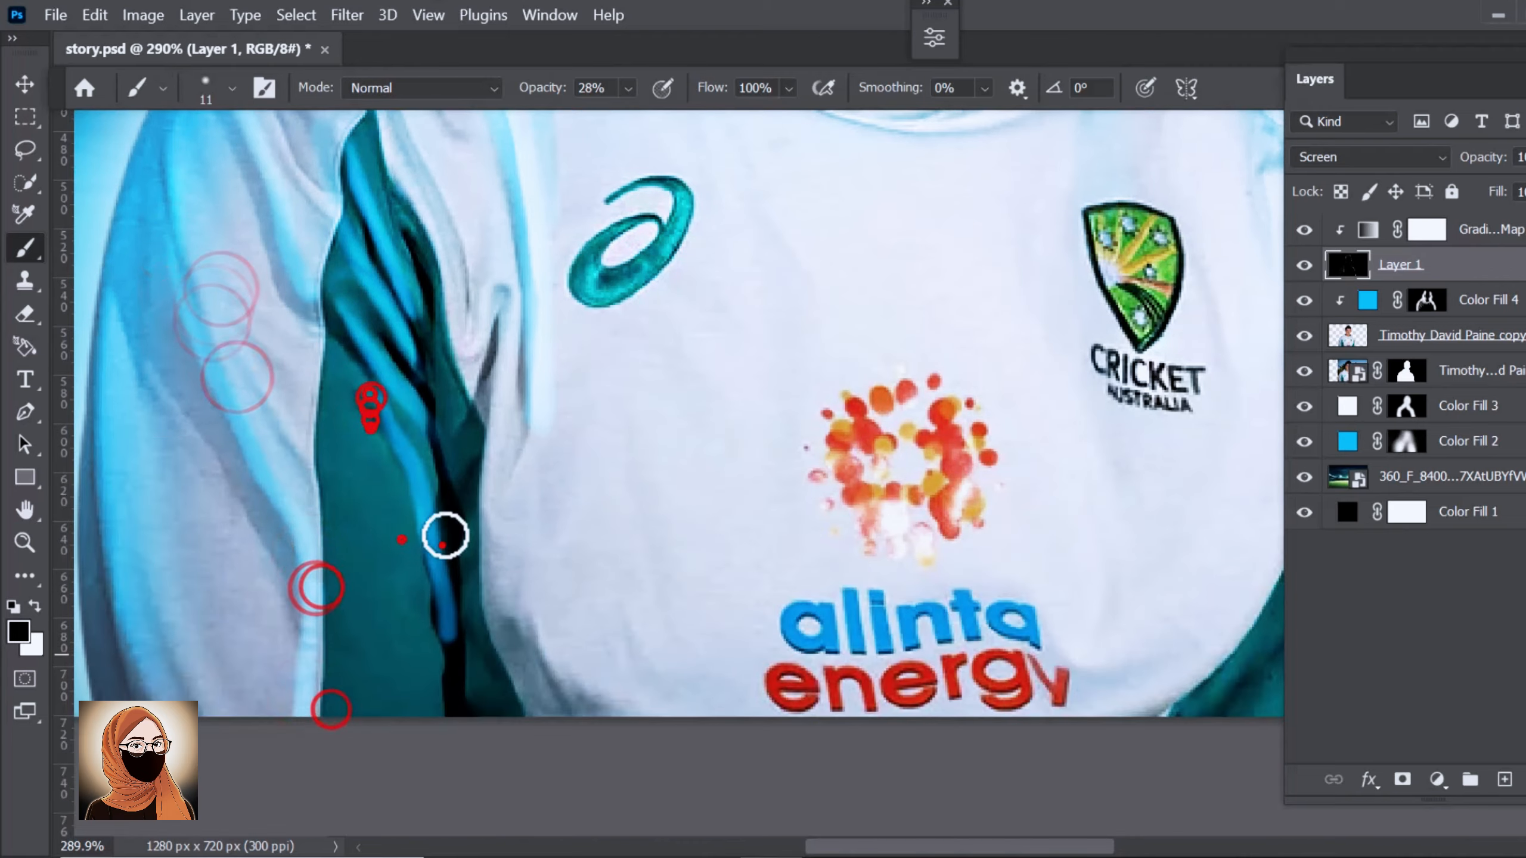
# Finish the highlights down the teal panel and on the opposite sleeve, and compare the result with Layer 1 hidden.
pyautogui.scroll(-3, 447, 535)
pyautogui.press('x')
pyautogui.moveTo(352, 231); pyautogui.dragTo(517, 293)
pyautogui.press('x')
pyautogui.moveTo(827, 434); pyautogui.dragTo(775, 628)
pyautogui.scroll(-3, 808, 525)
pyautogui.press('x')
pyautogui.moveTo(875, 351)
pyautogui.mouseDown()
pyautogui.moveTo(865, 429)
pyautogui.moveTo(790, 532)
pyautogui.mouseUp()
pyautogui.press('x')
pyautogui.scroll(-5, 613, 461)
pyautogui.scroll(-2, 612, 460)
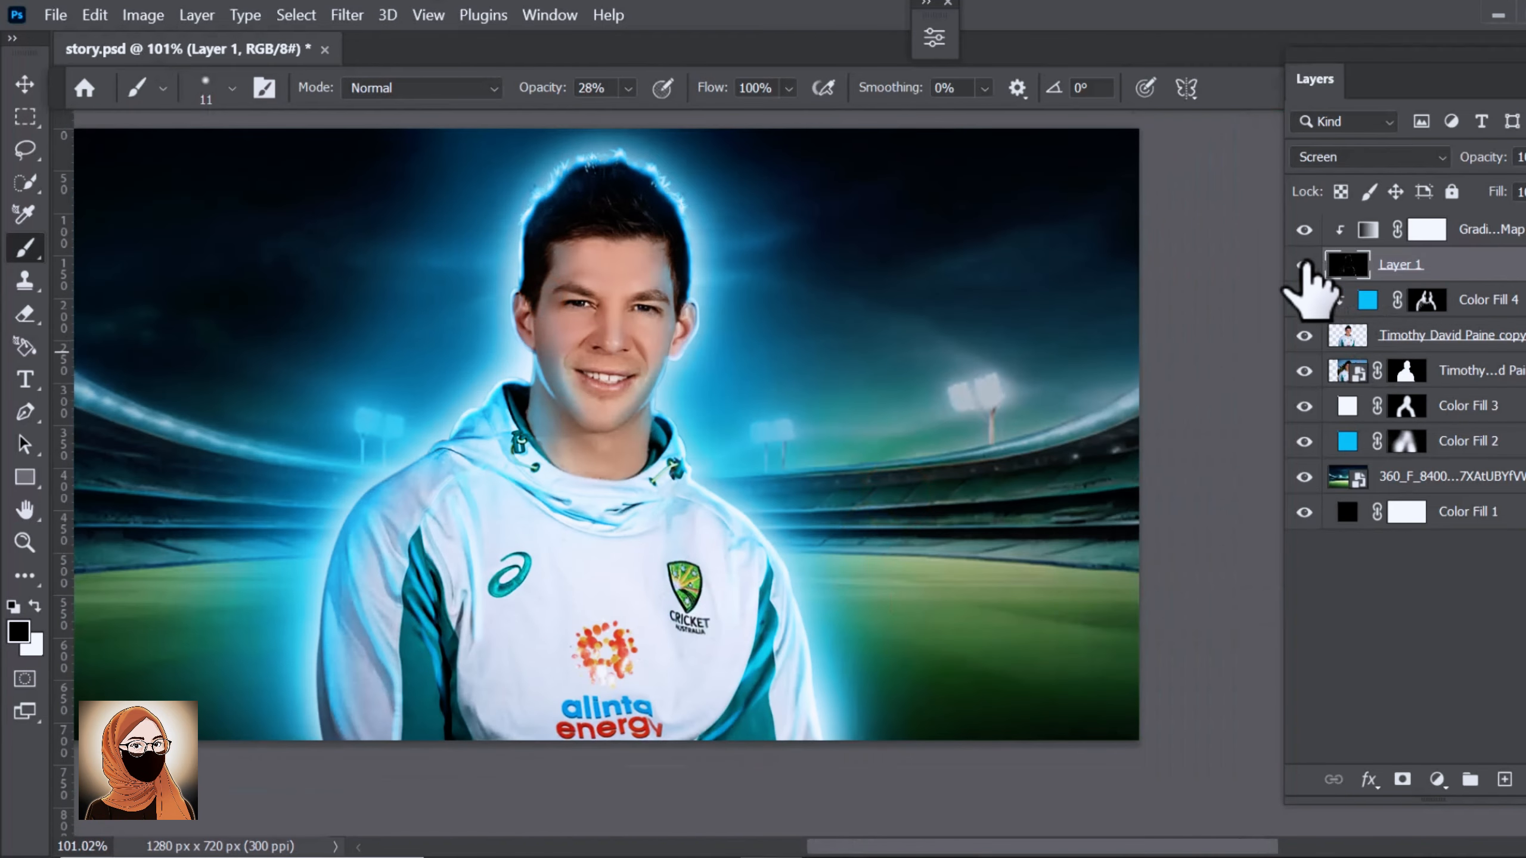
pyautogui.click(1303, 265)
pyautogui.click(1302, 265)
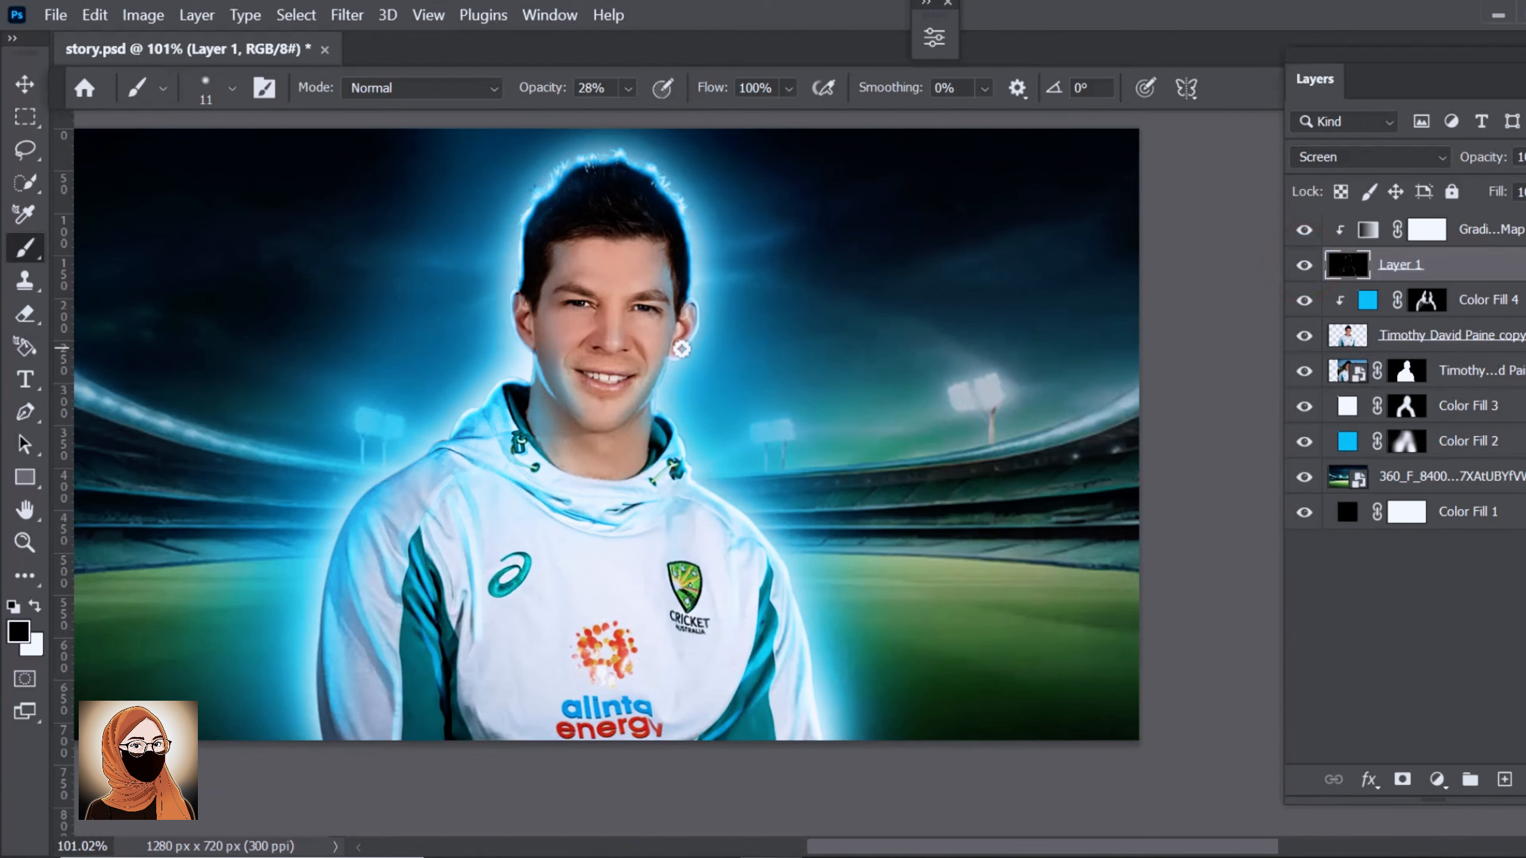
# Add an outer glow to the player's copy layer with Normal blend mode, 100% opacity and a 13 px size.
pyautogui.scroll(-2, 682, 349)
pyautogui.click(1495, 297)
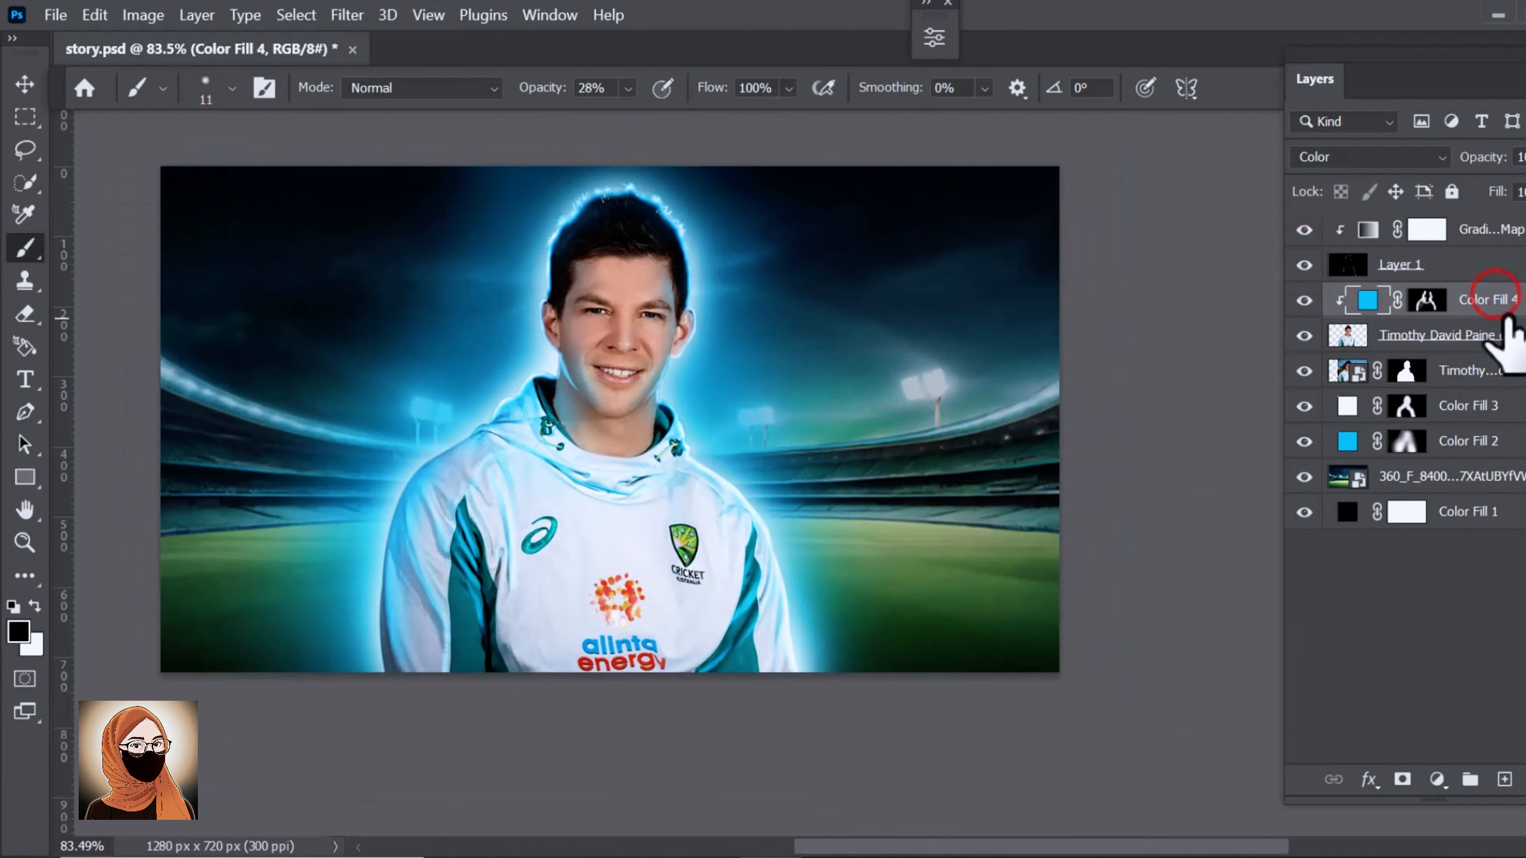
pyautogui.click(1509, 338)
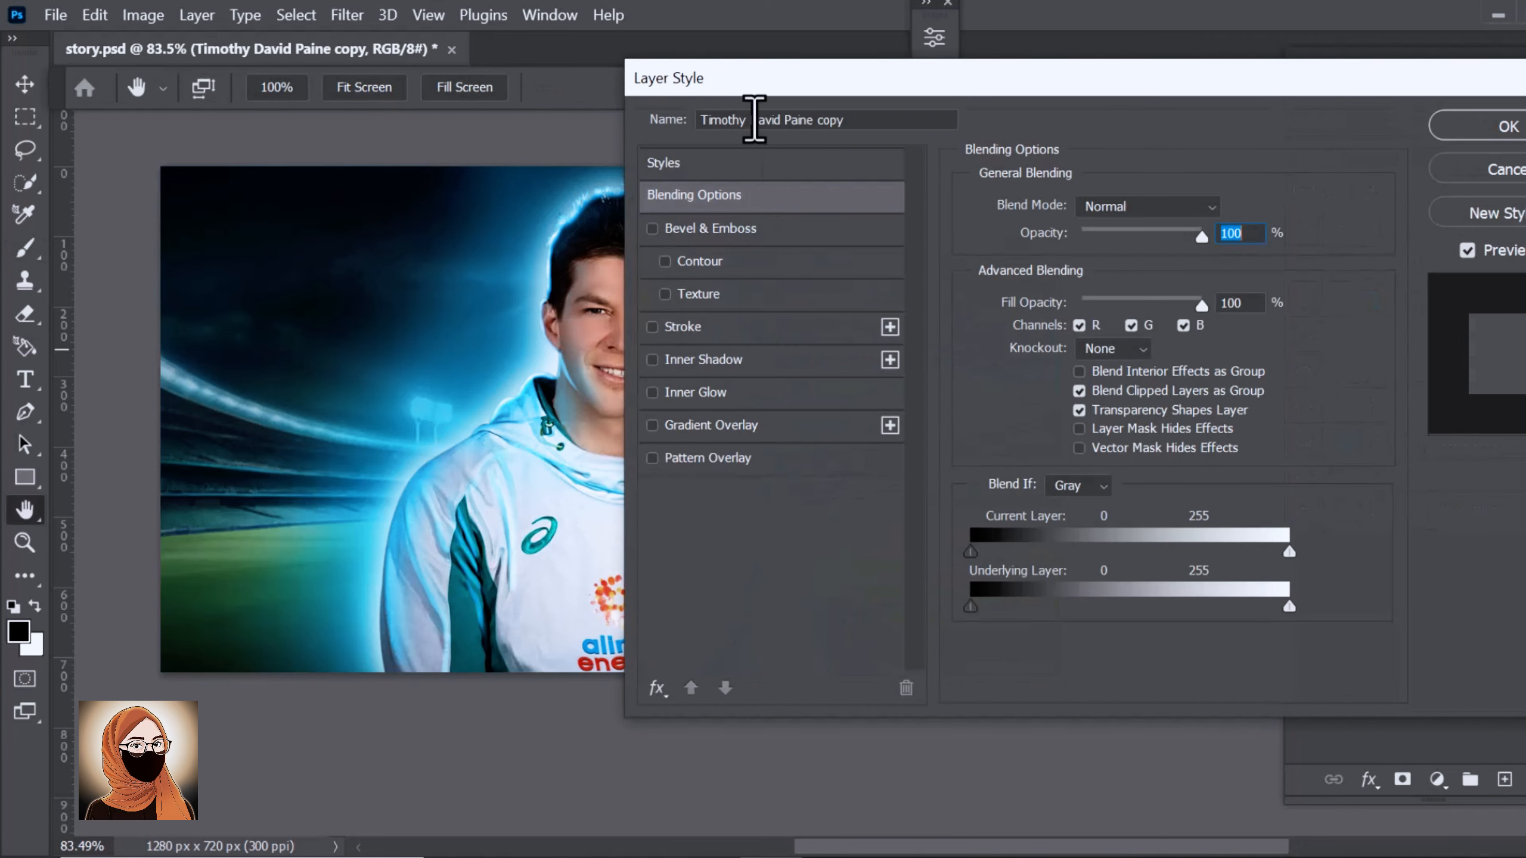
pyautogui.moveTo(767, 89); pyautogui.dragTo(935, 80)
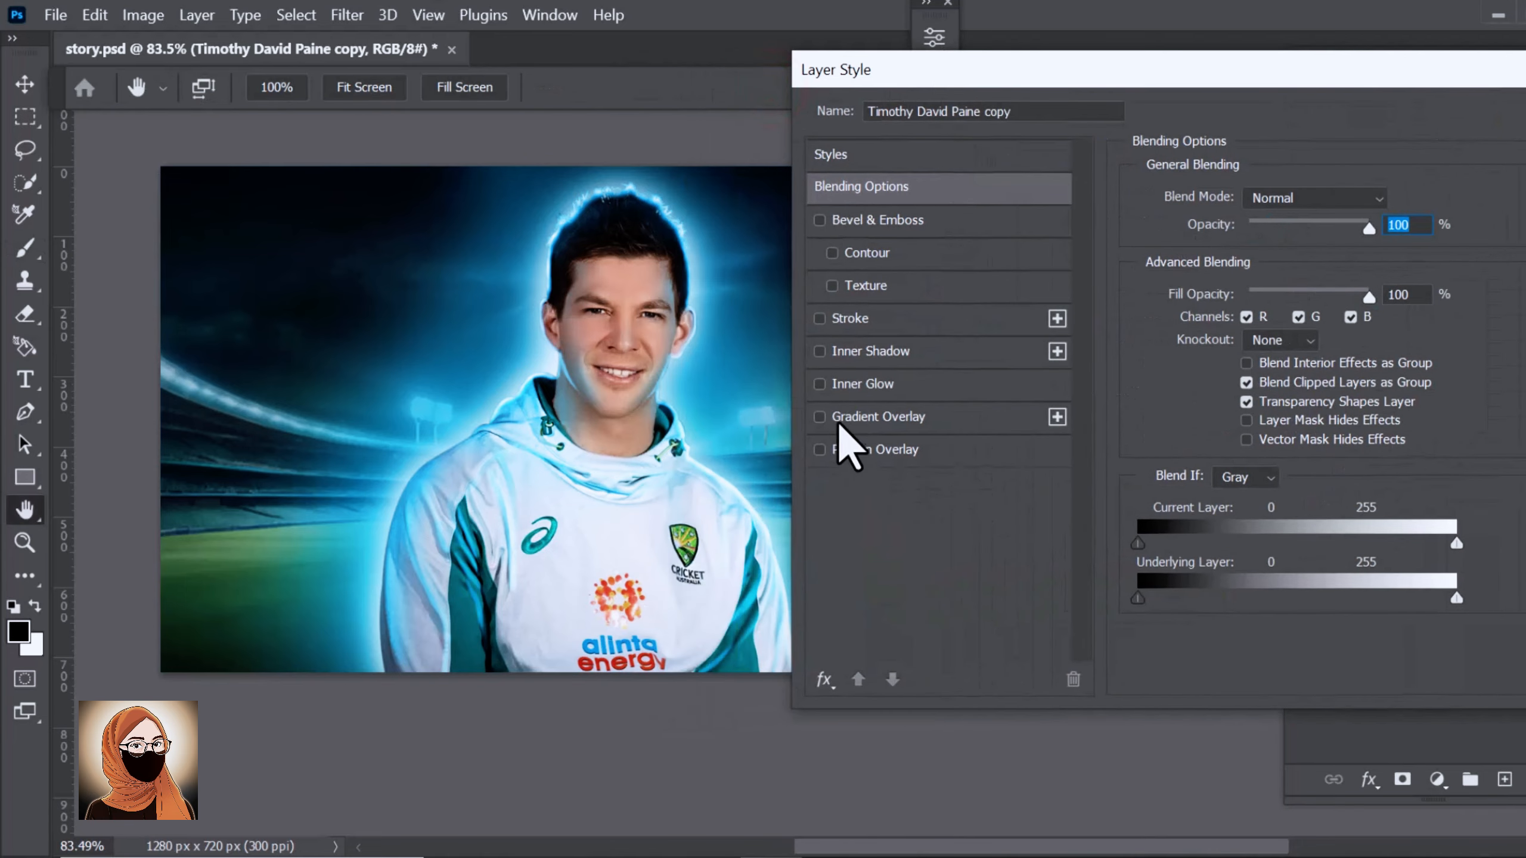
pyautogui.click(826, 676)
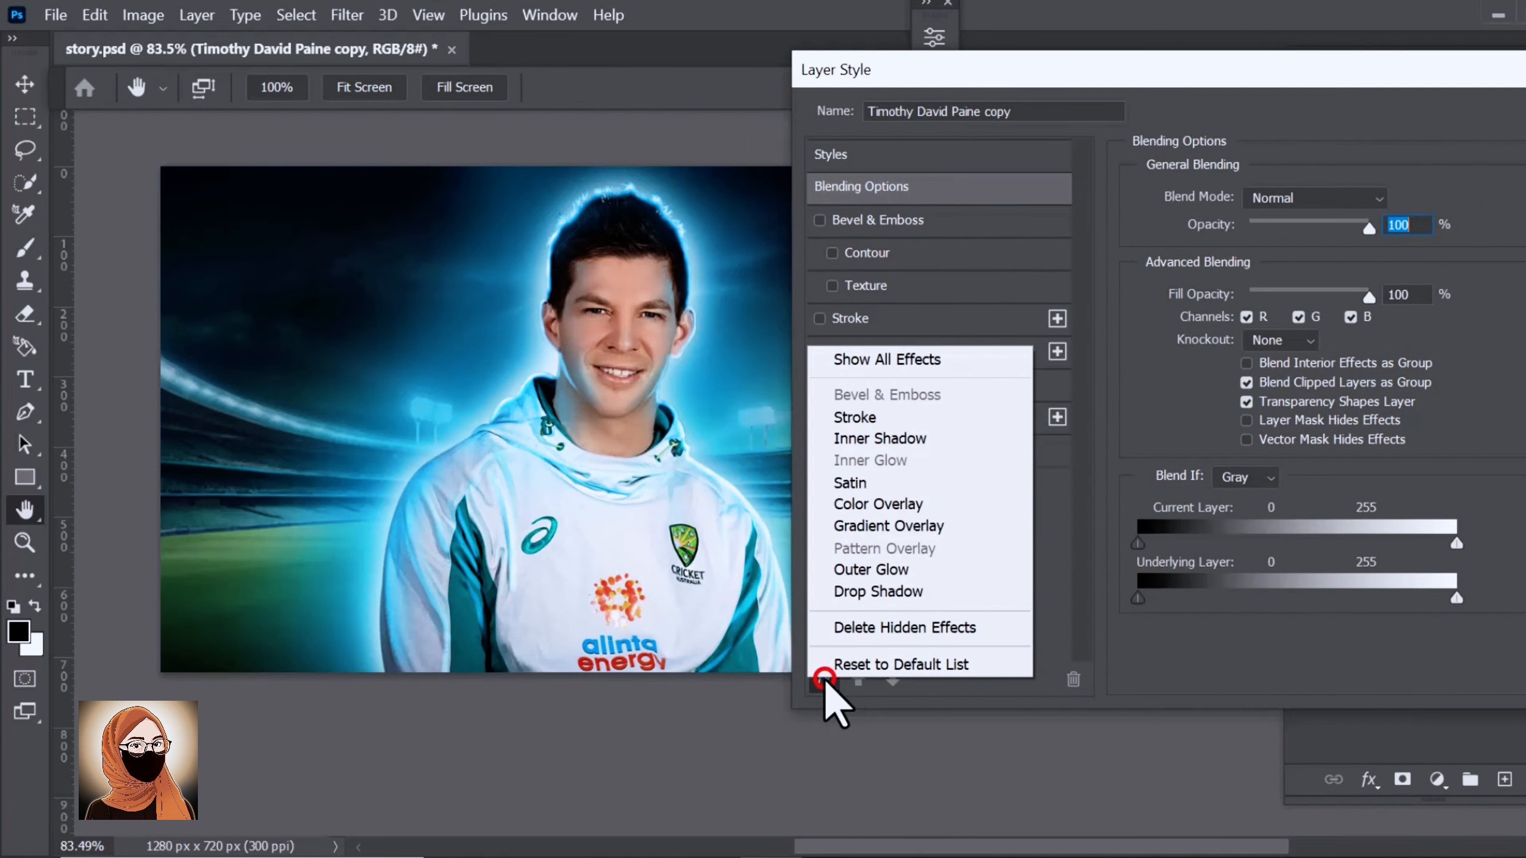
pyautogui.click(859, 568)
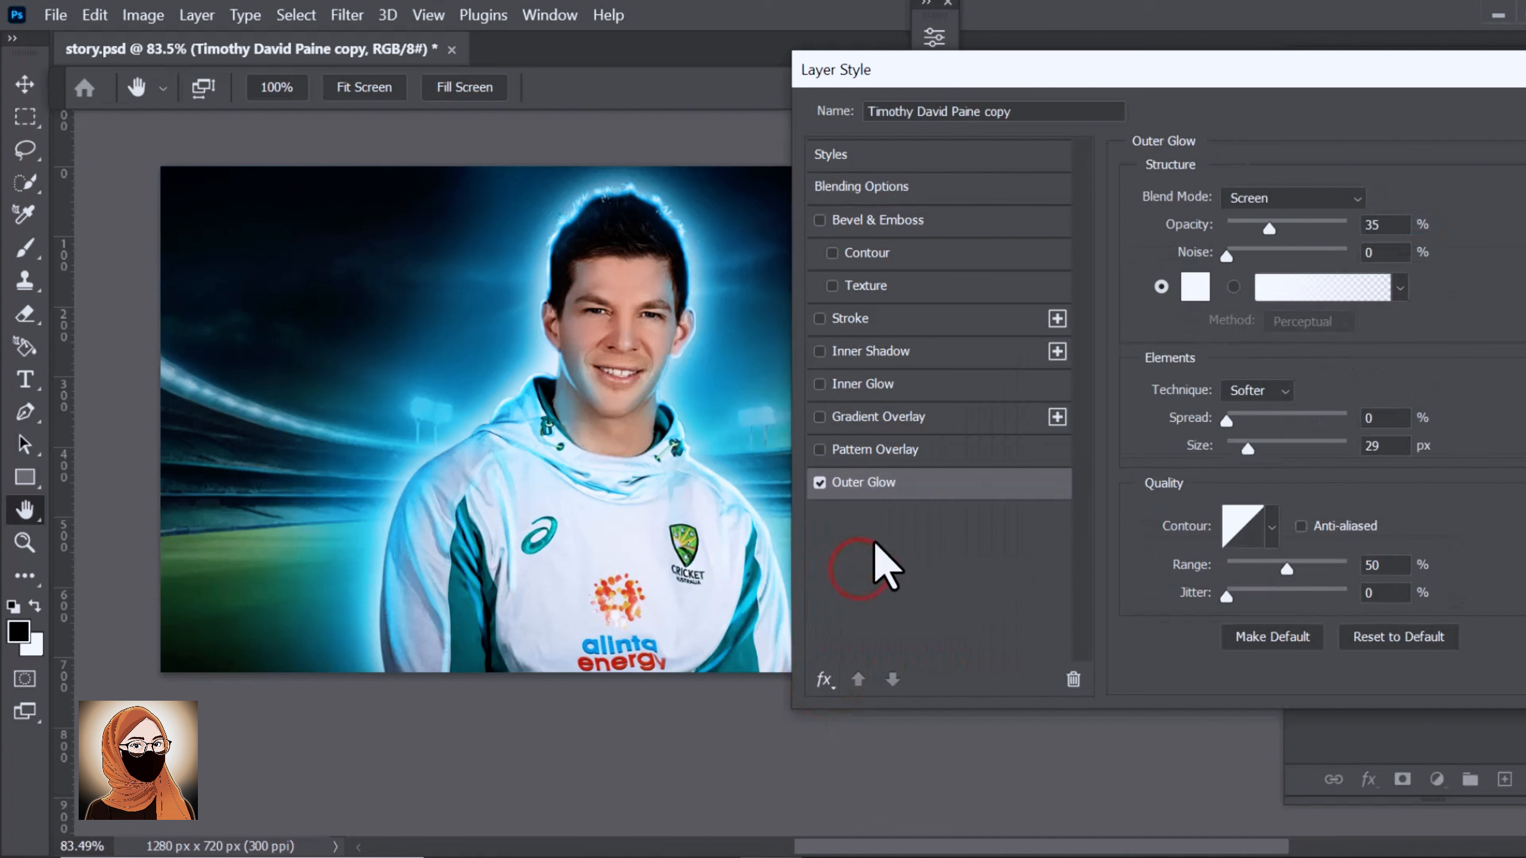
pyautogui.click(1244, 197)
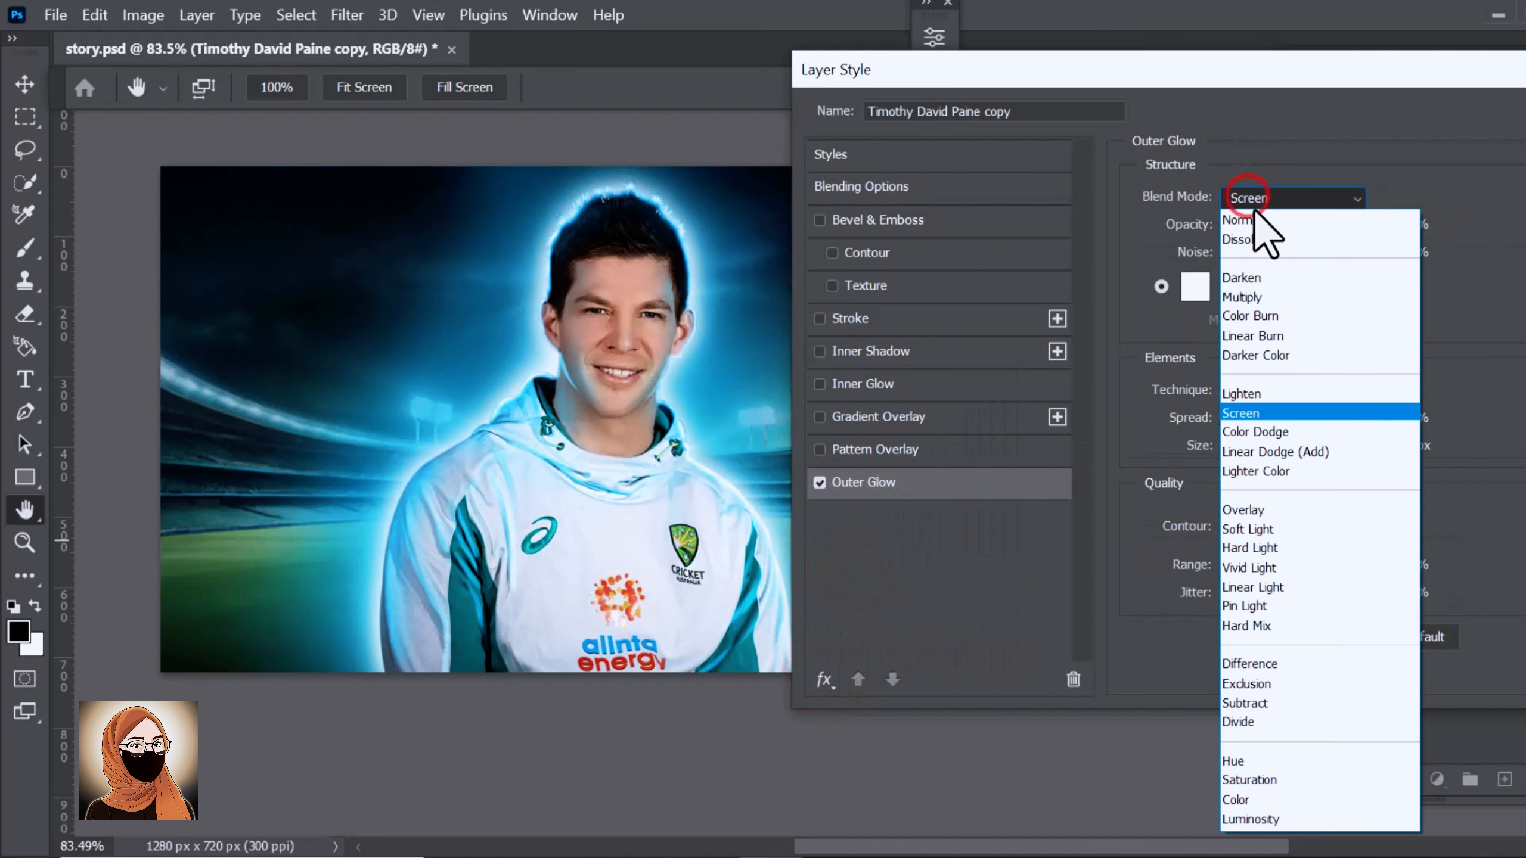
pyautogui.click(1258, 222)
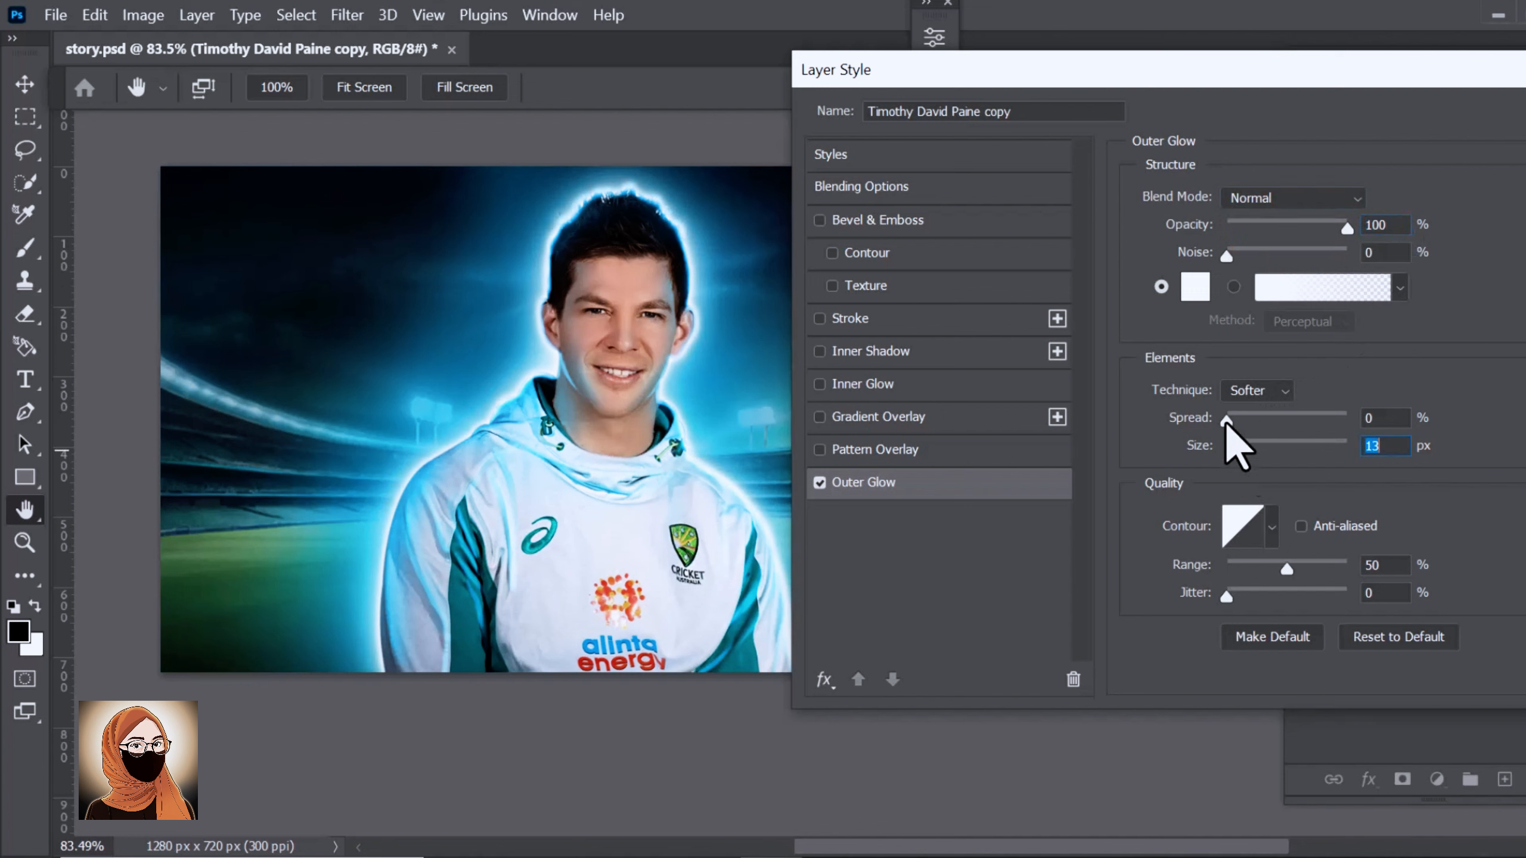
# Set the outer glow colour to light blue #acdeed.
pyautogui.click(1184, 290)
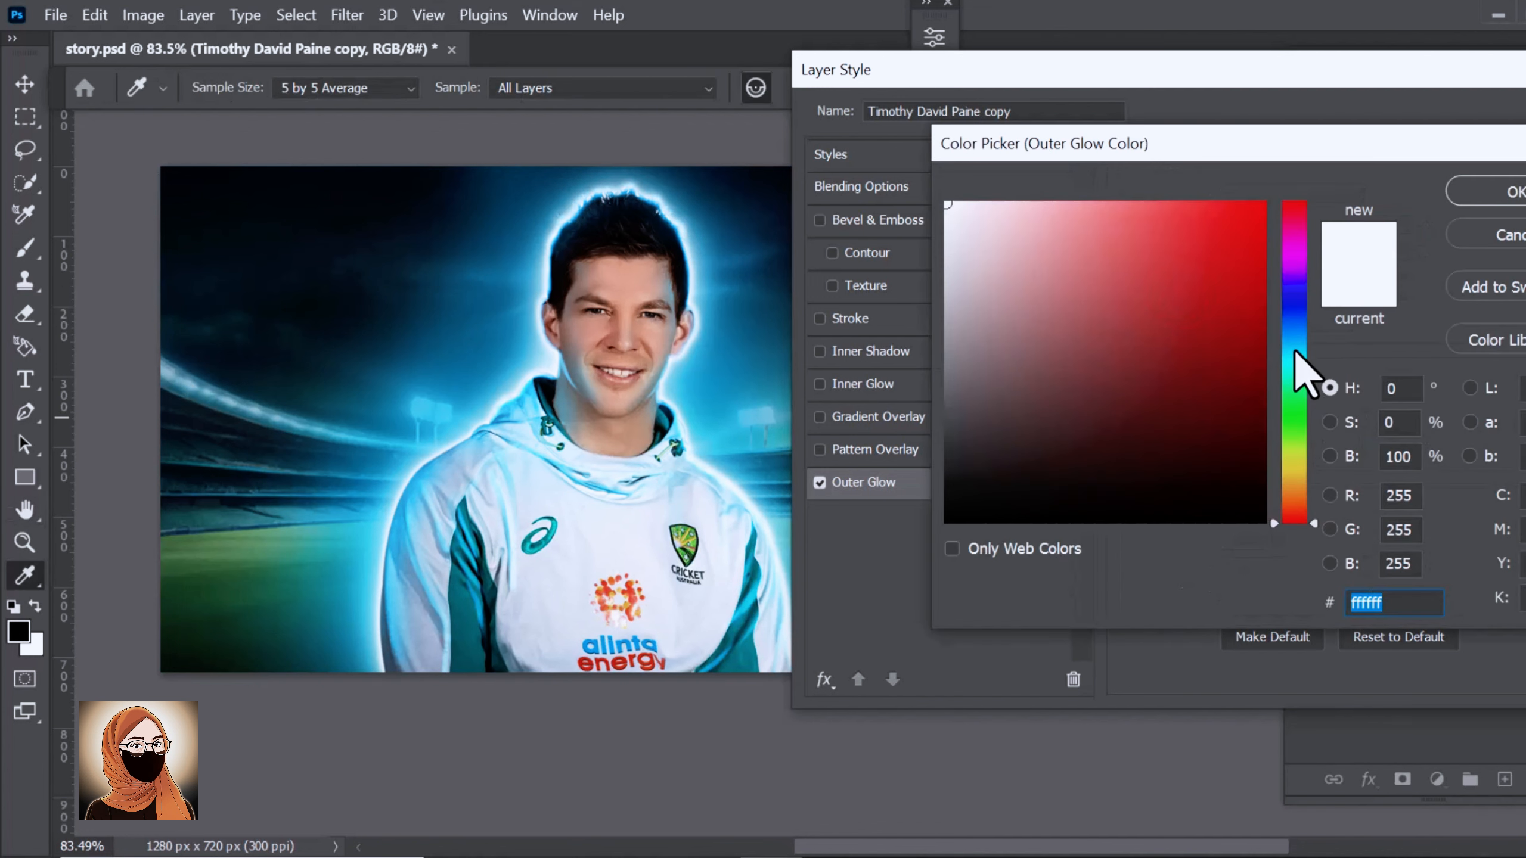
pyautogui.click(1295, 351)
pyautogui.click(1060, 252)
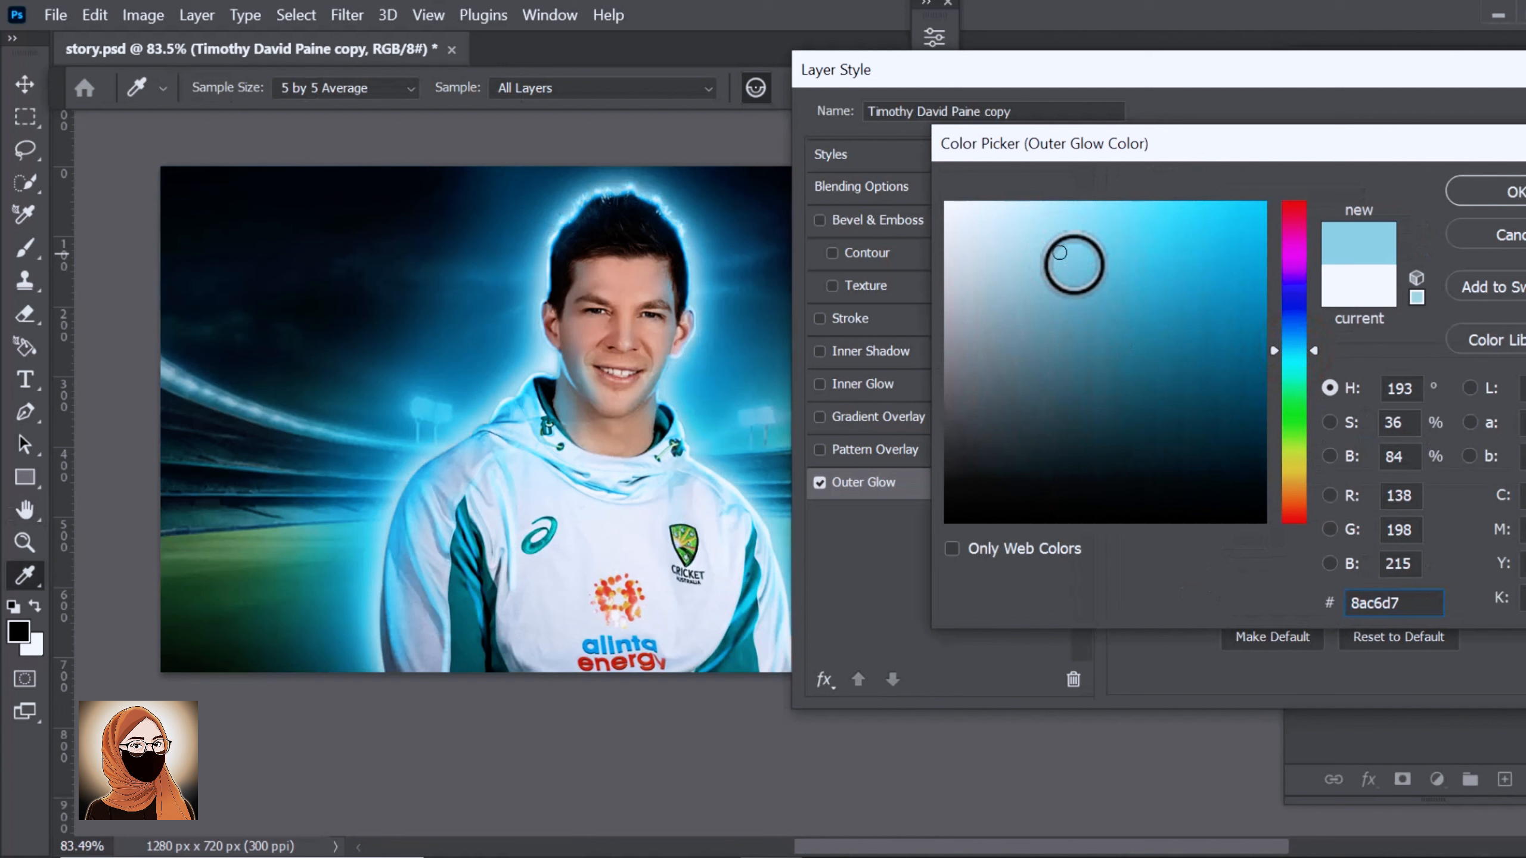
pyautogui.click(1046, 235)
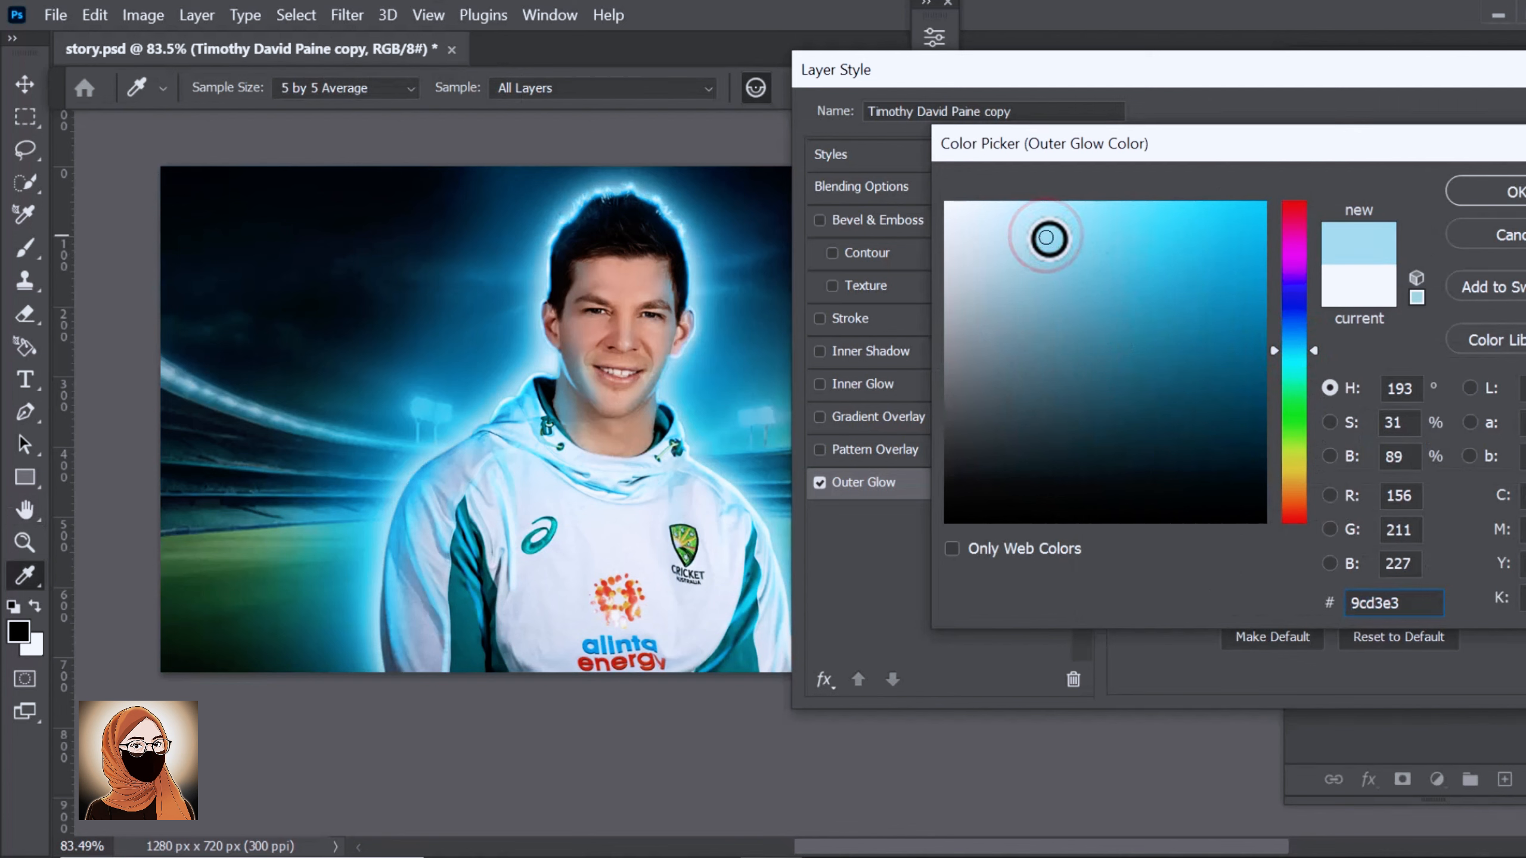
pyautogui.click(1017, 218)
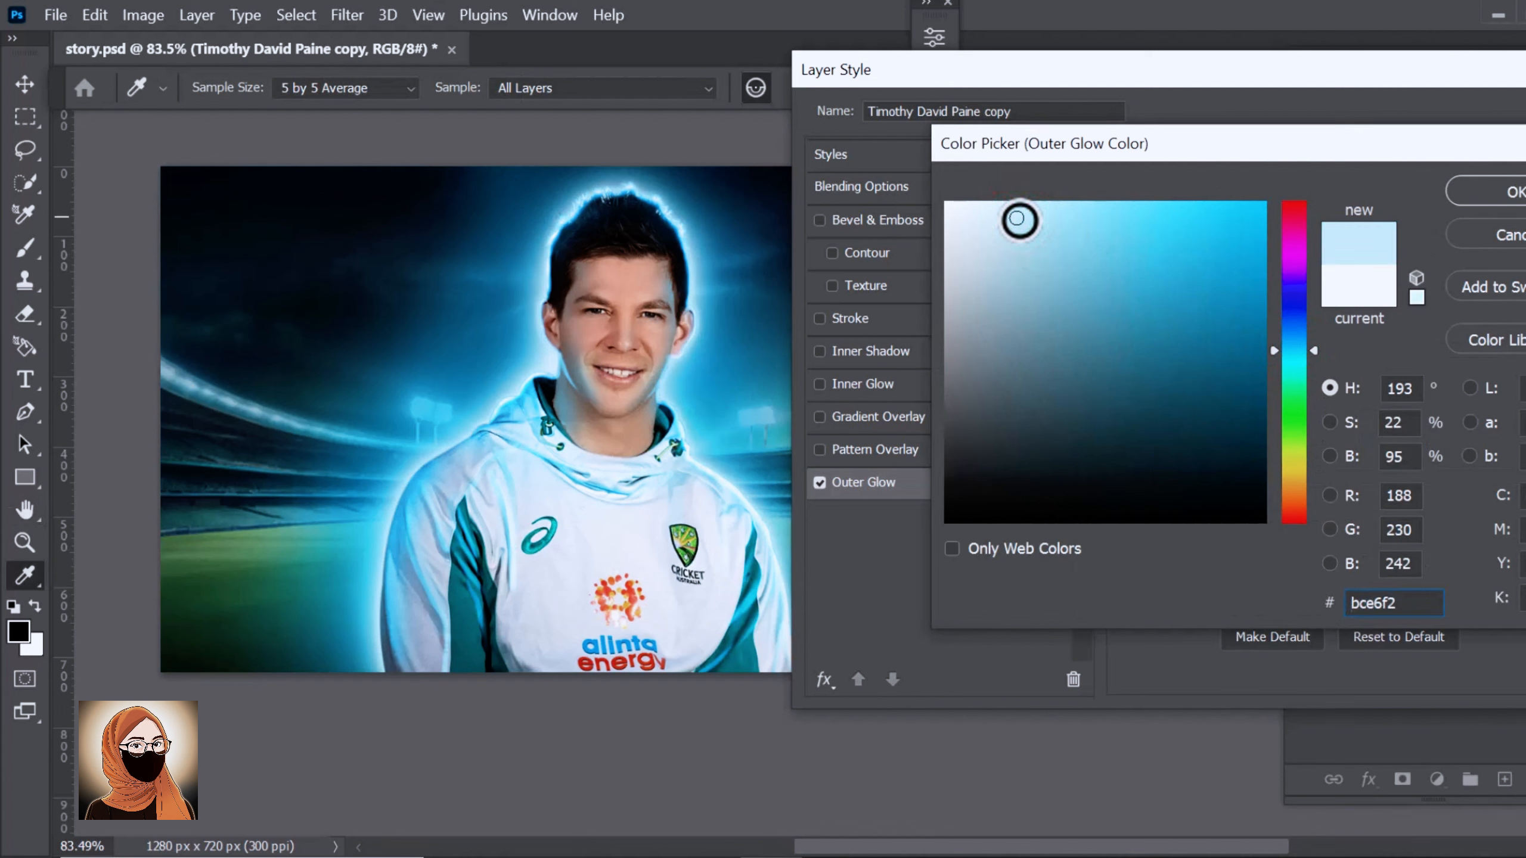
pyautogui.click(1483, 187)
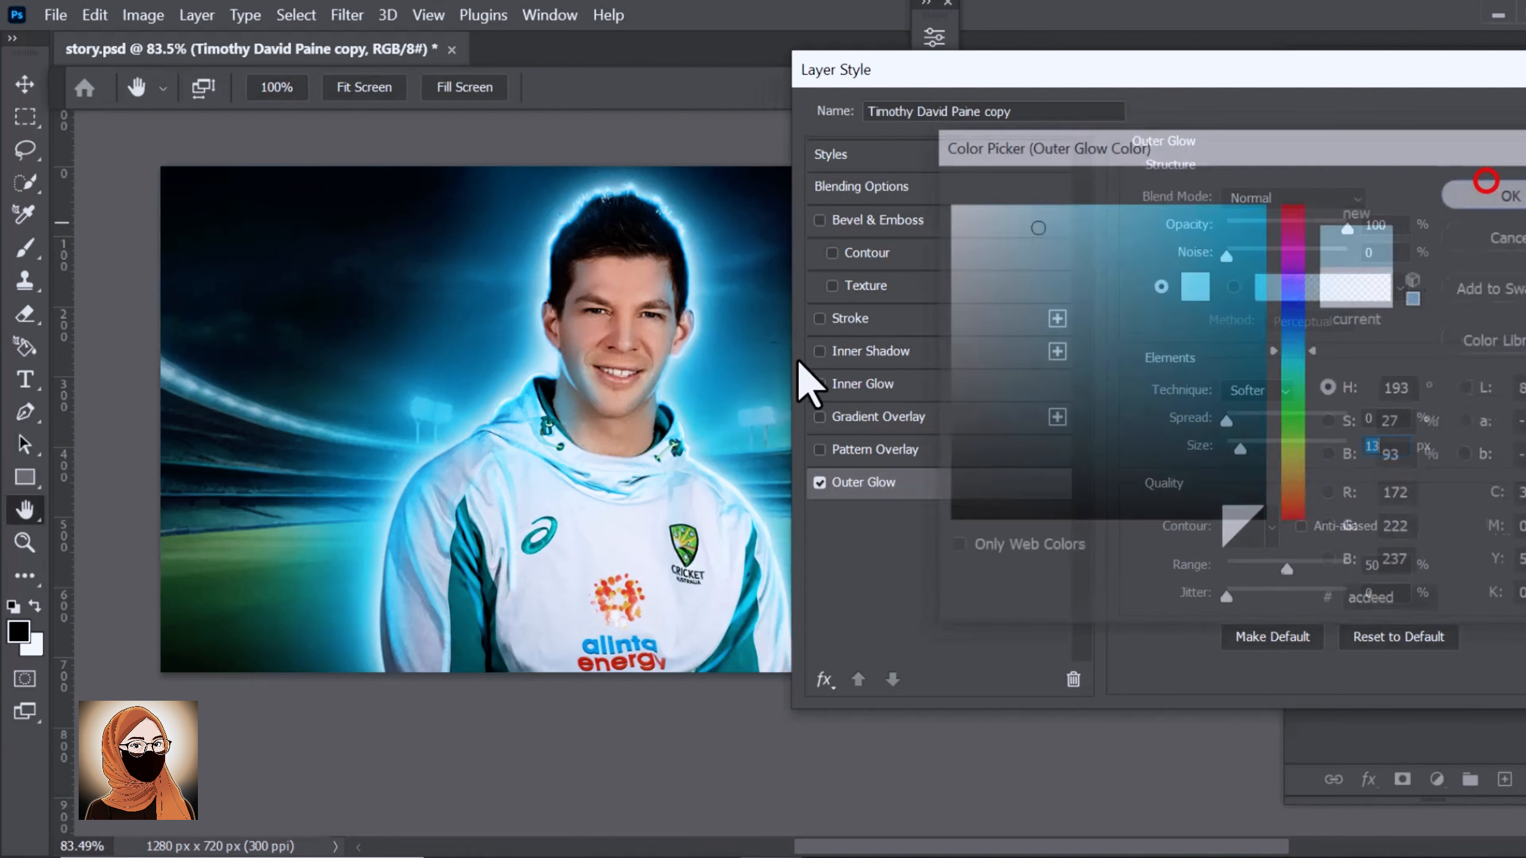
# Compare the player with the outer glow off and on, and apply the layer style.
pyautogui.click(819, 483)
pyautogui.click(819, 483)
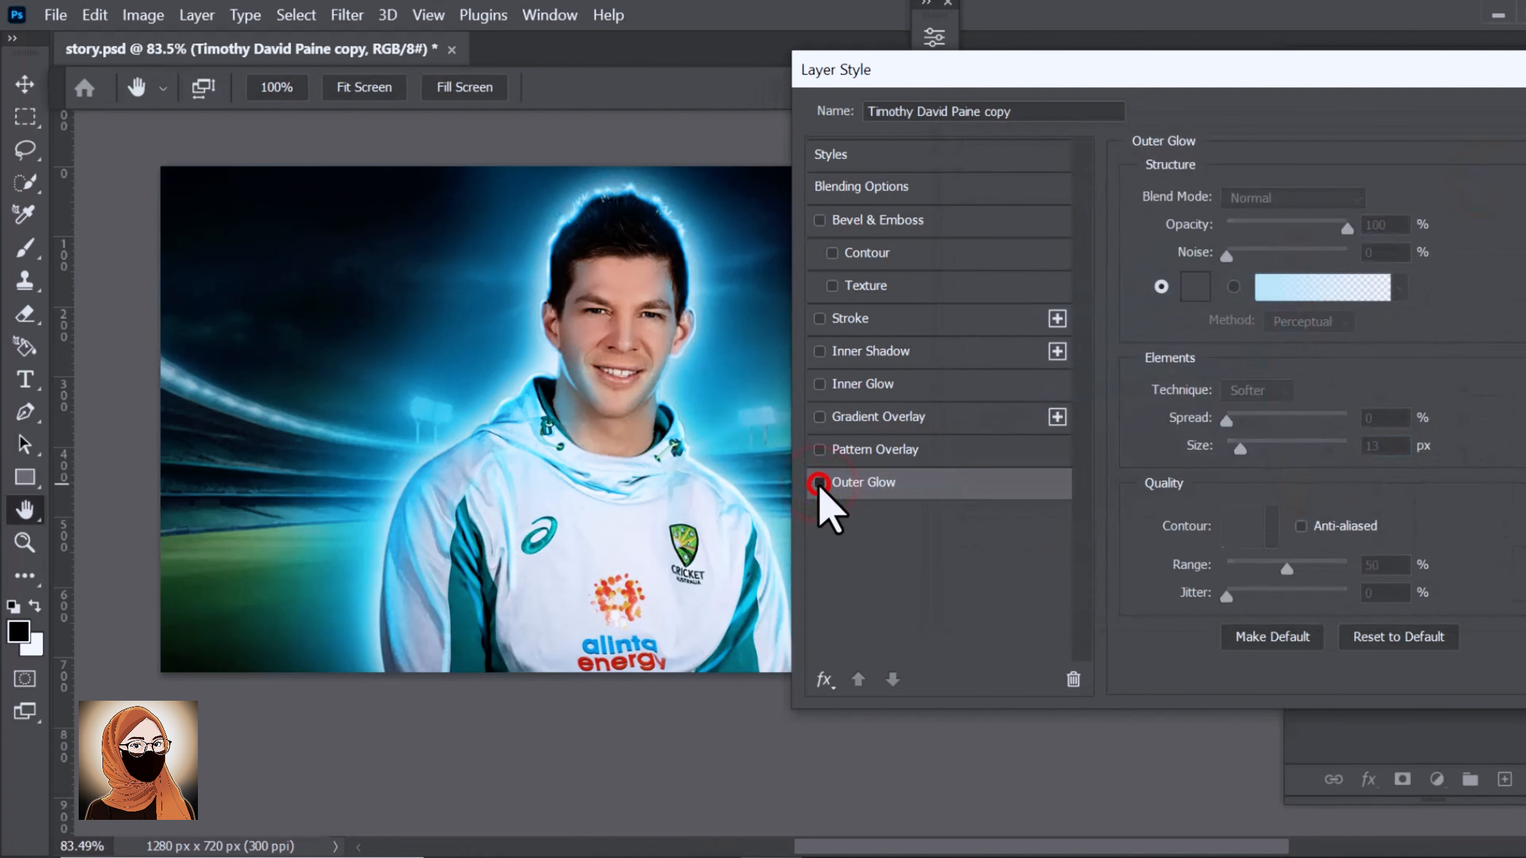
pyautogui.click(819, 483)
pyautogui.click(820, 484)
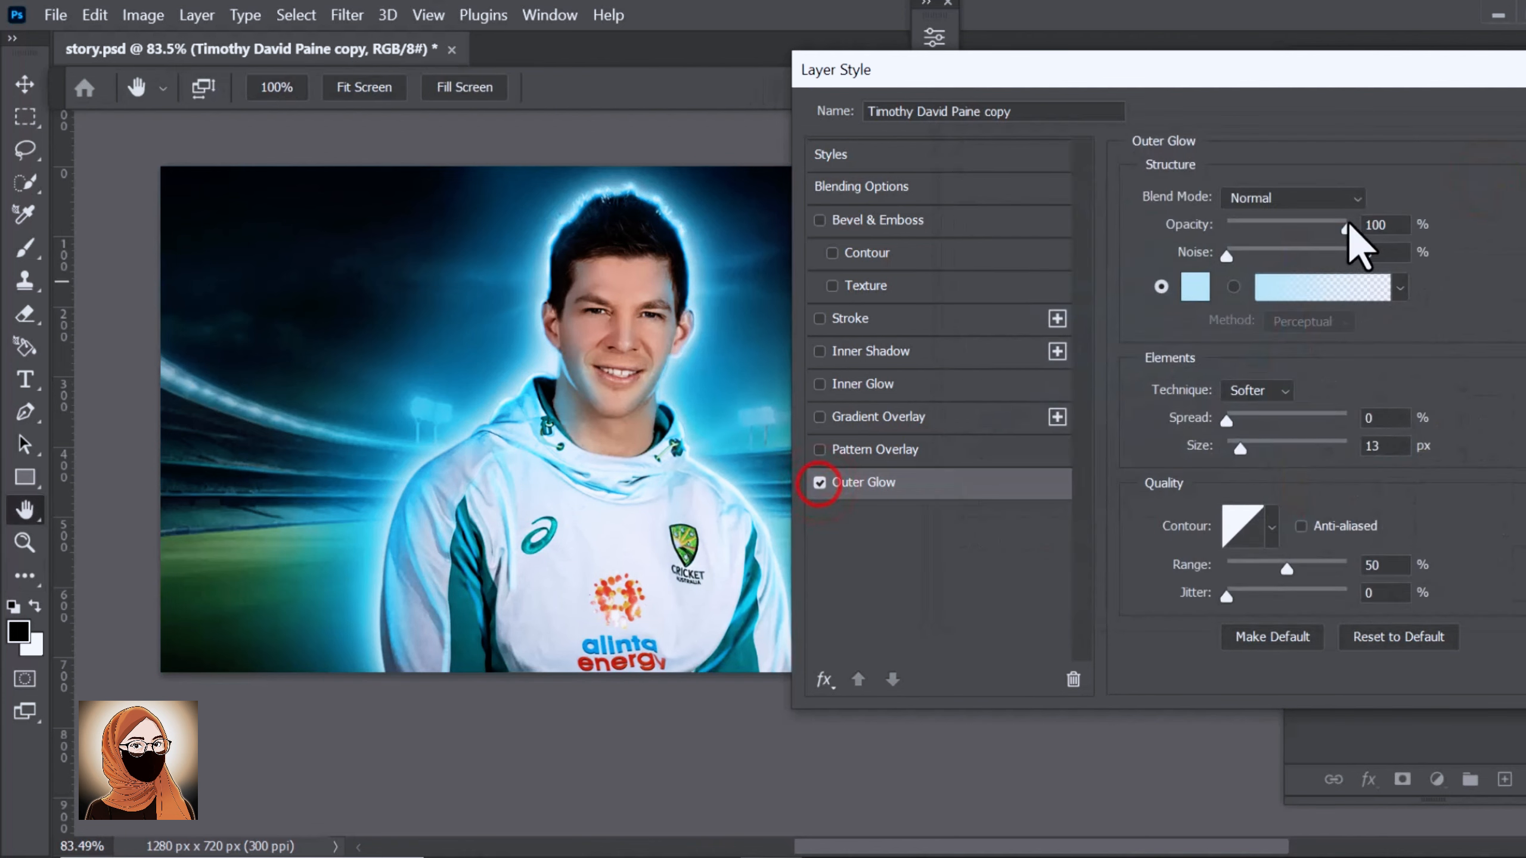
pyautogui.press('Return')
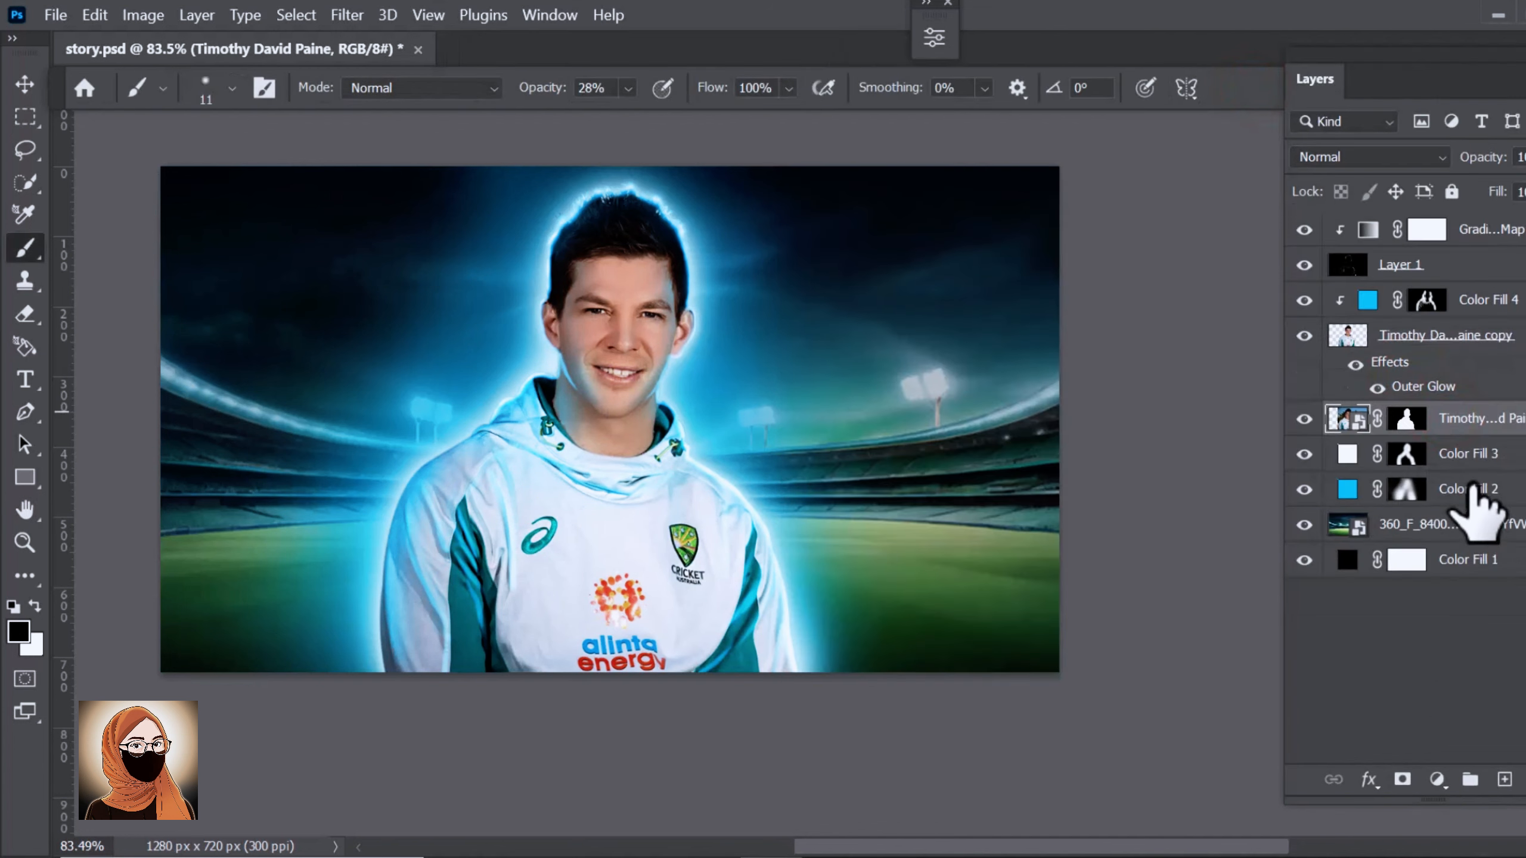
# Group all the player layers above Color Fill 3 and name the group "picture".
pyautogui.click(1456, 228)
pyautogui.hotkey('ctrl', 'g')
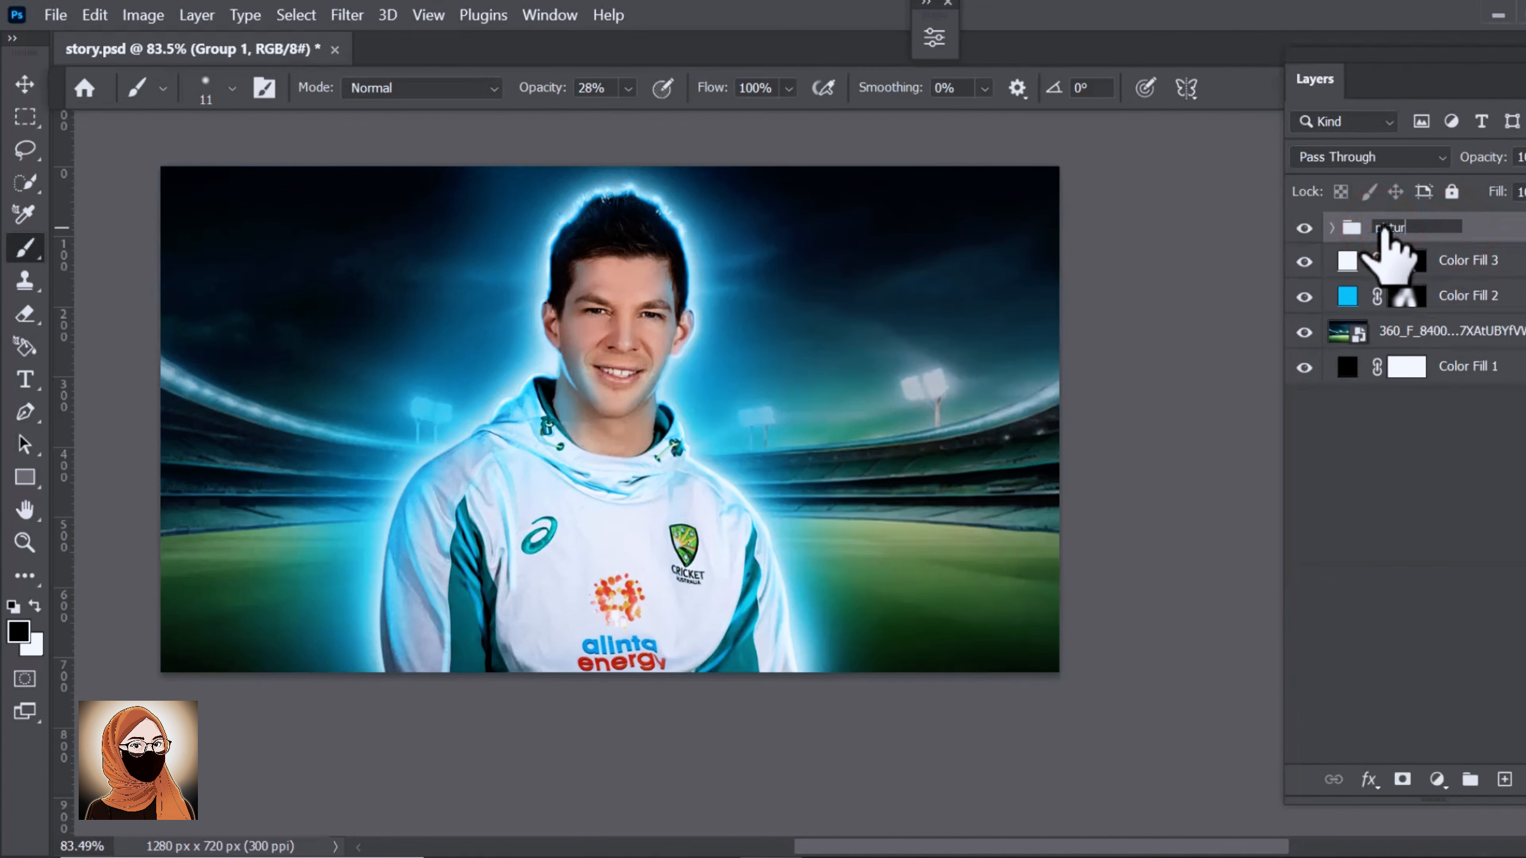
pyautogui.click(1460, 331)
# Place the cricket World Cup trophy image above Color Fill 3, with one trophy behind each of the player's shoulders.
pyautogui.click(1466, 262)
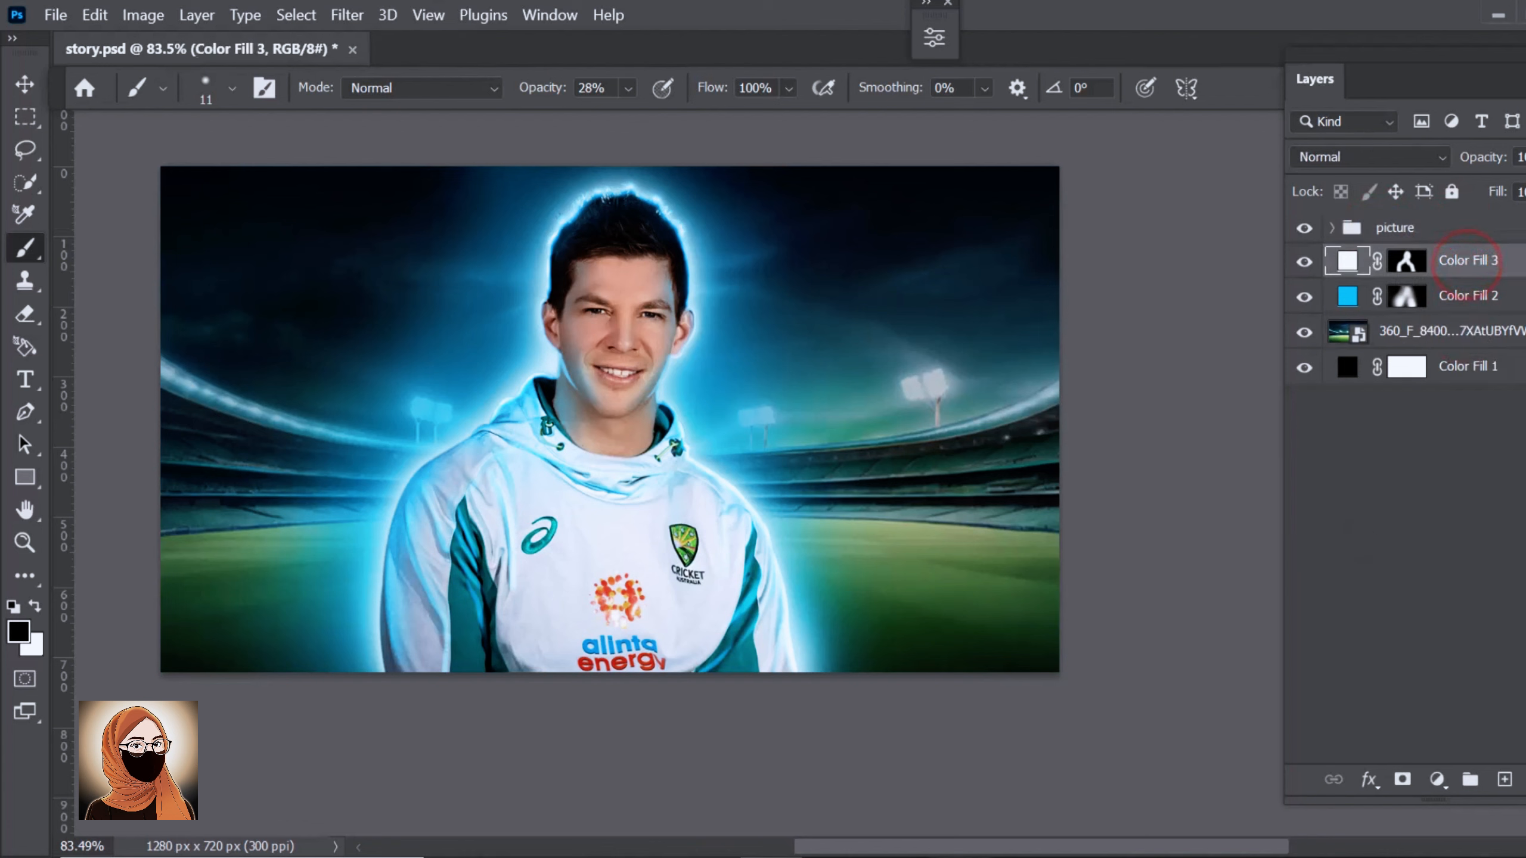
pyautogui.hotkey('alt', 'Tab')
pyautogui.moveTo(624, 373); pyautogui.dragTo(700, 620)
pyautogui.moveTo(661, 457); pyautogui.dragTo(742, 475)
pyautogui.press('Return')
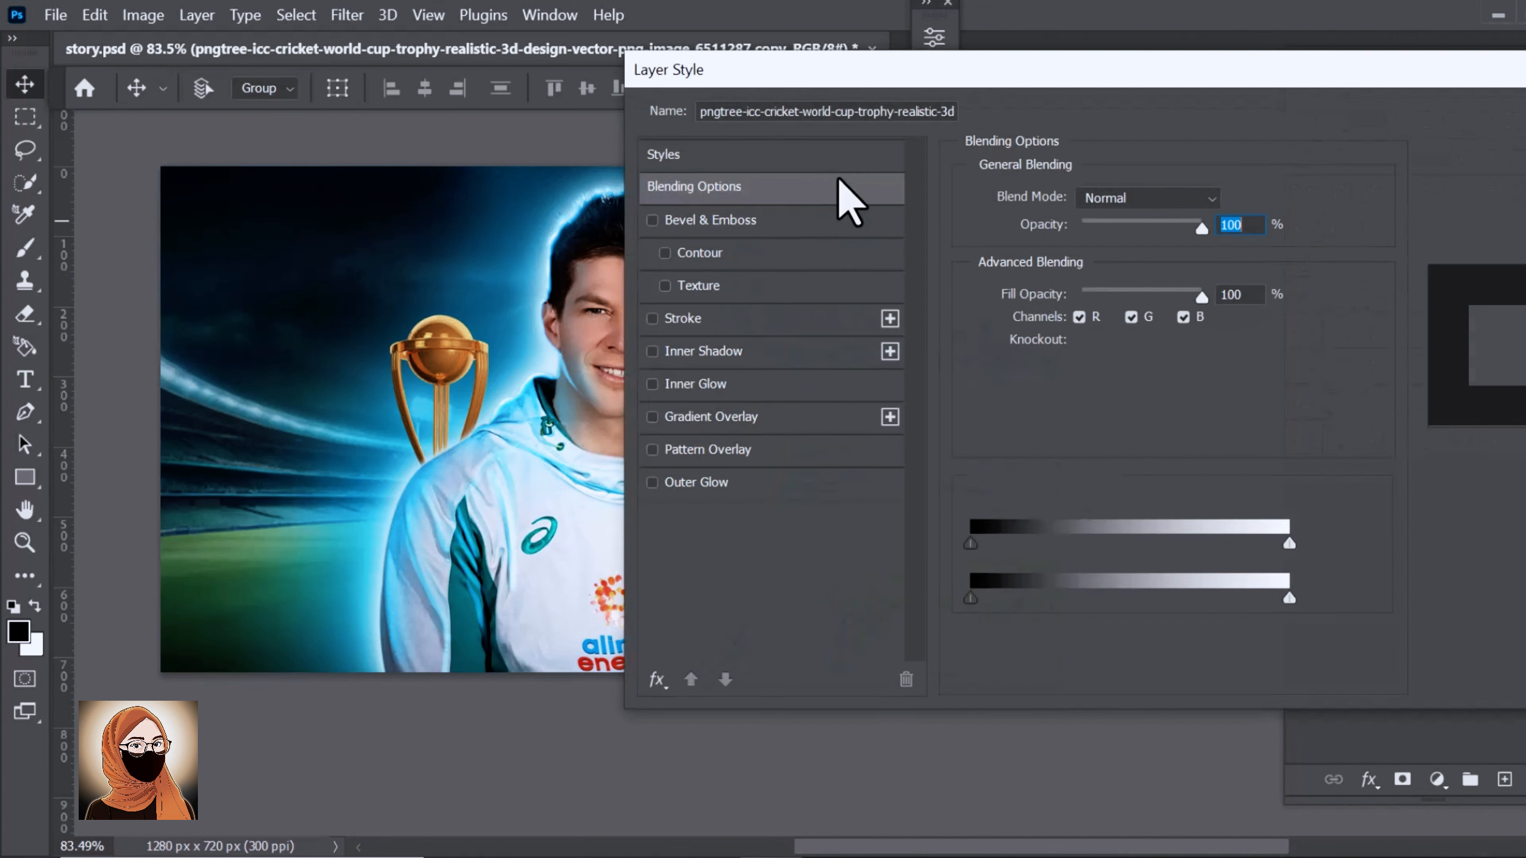
# Add an inner shadow to the trophy copy with Normal blend mode, 100% opacity, 13 px distance and 24 px size.
pyautogui.moveTo(848, 71); pyautogui.dragTo(1103, 64)
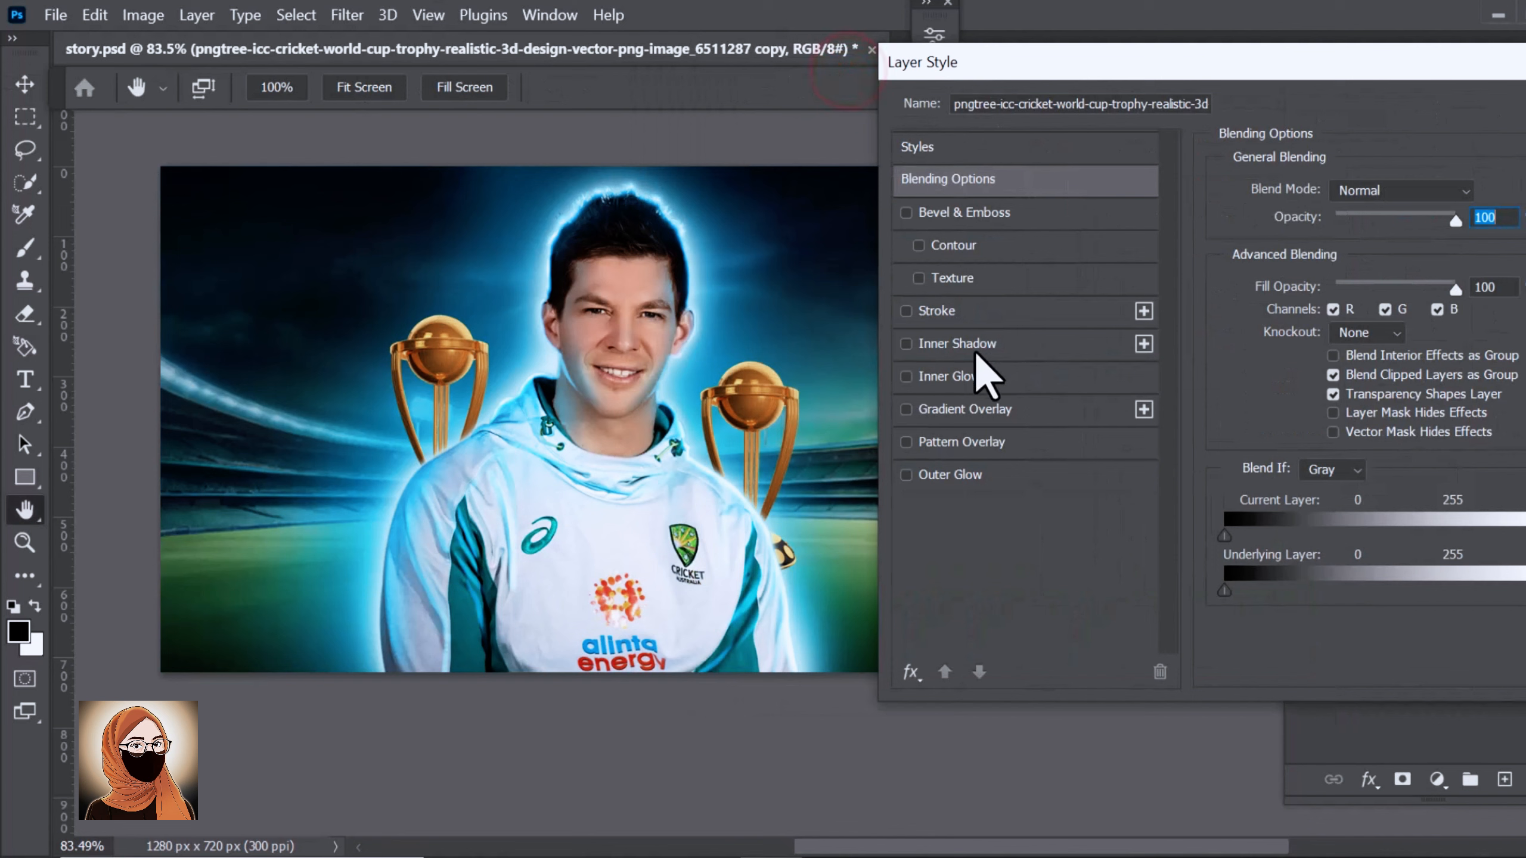
pyautogui.click(911, 672)
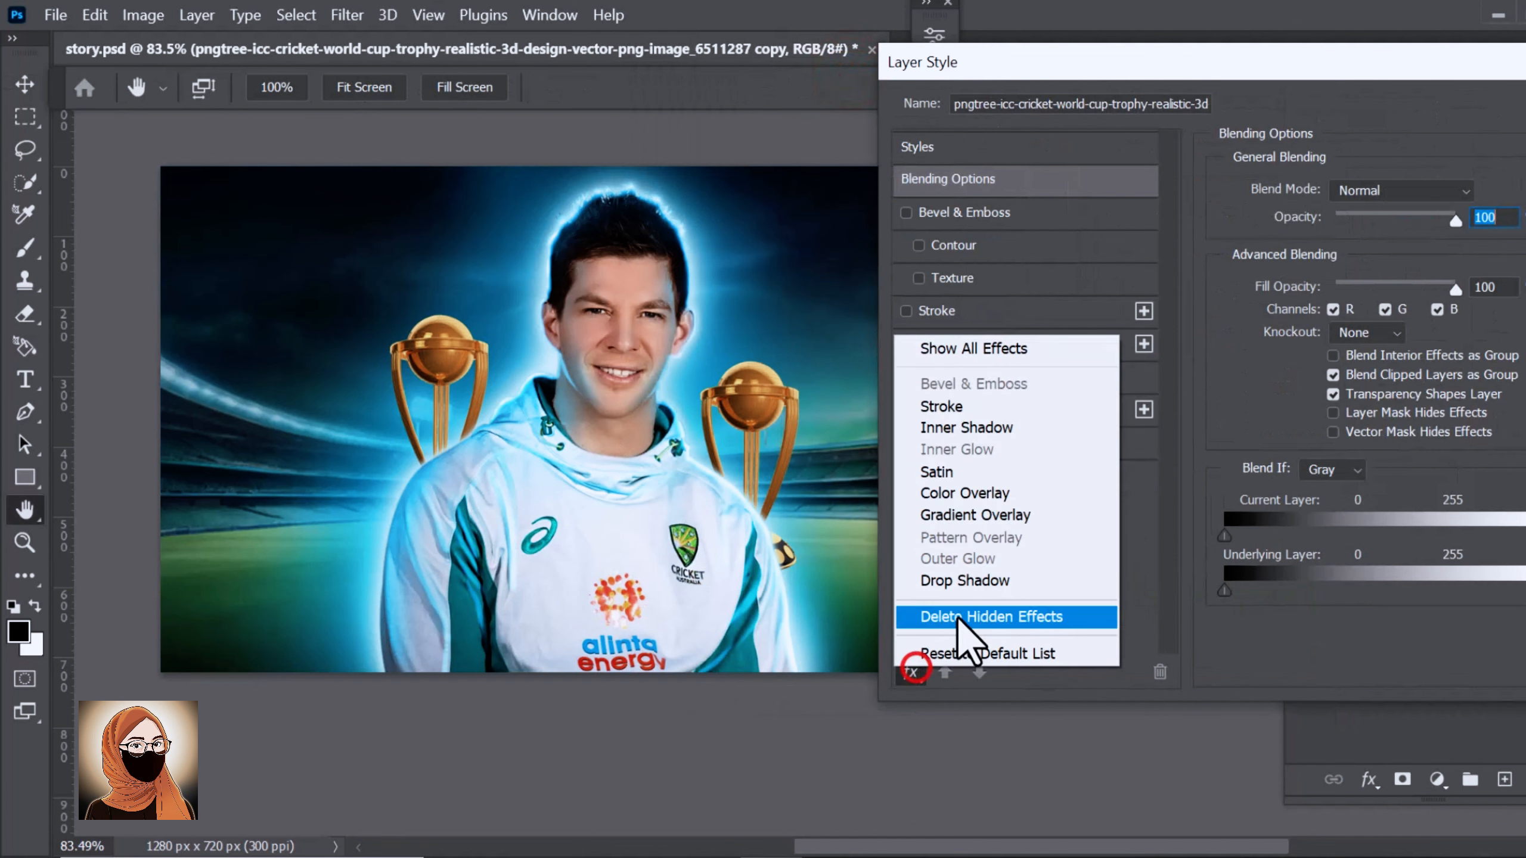
pyautogui.click(983, 435)
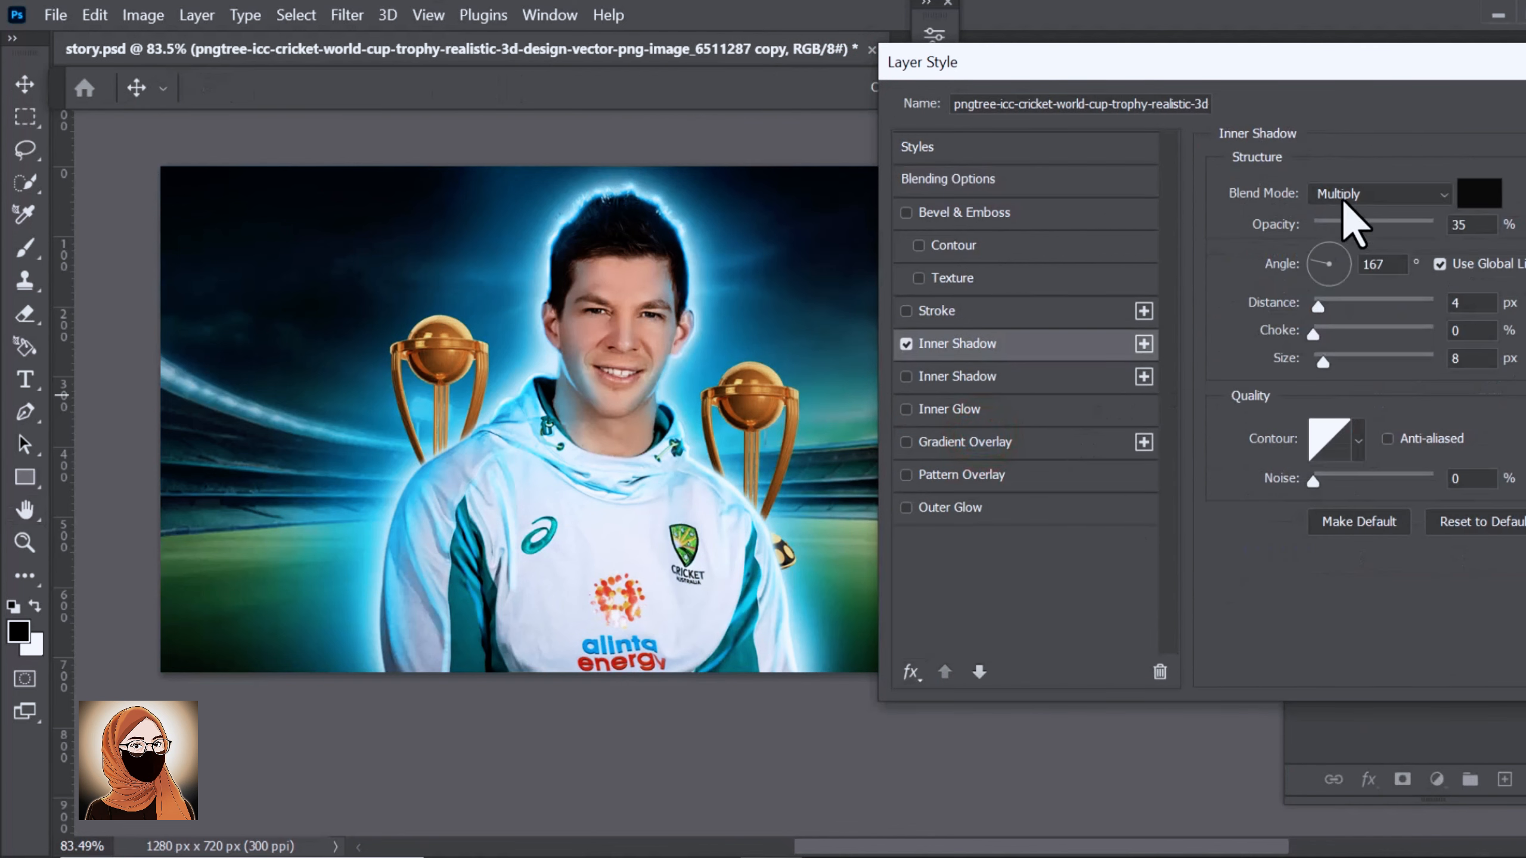
pyautogui.click(1346, 196)
pyautogui.click(1350, 212)
pyautogui.moveTo(1333, 358); pyautogui.dragTo(1334, 362)
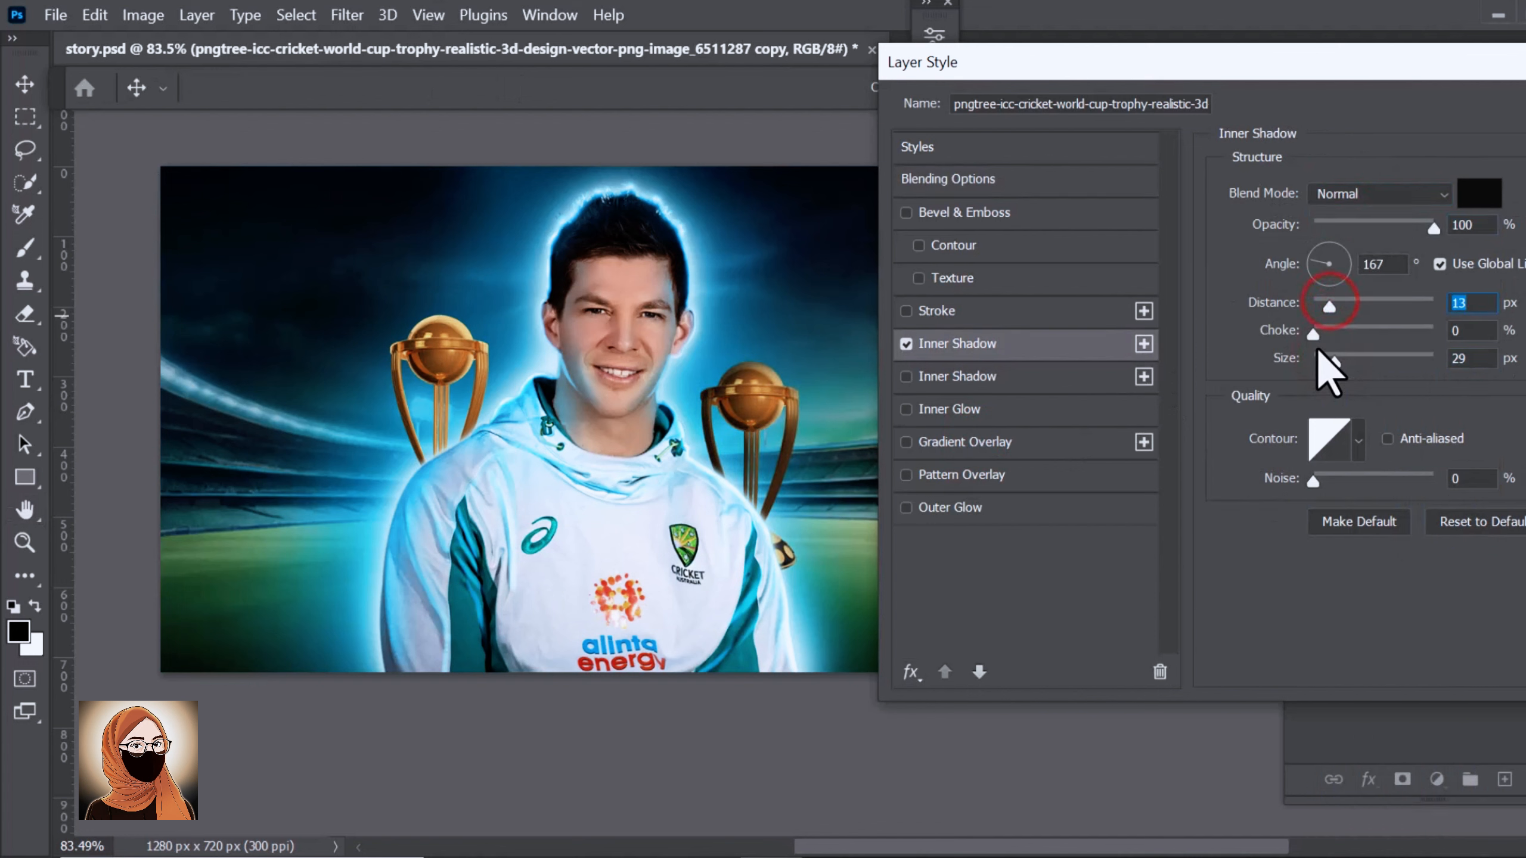
# Make the trophy copy's inner shadow white (#ffffff), with a 9 px distance and a 7 px size.
pyautogui.click(1469, 195)
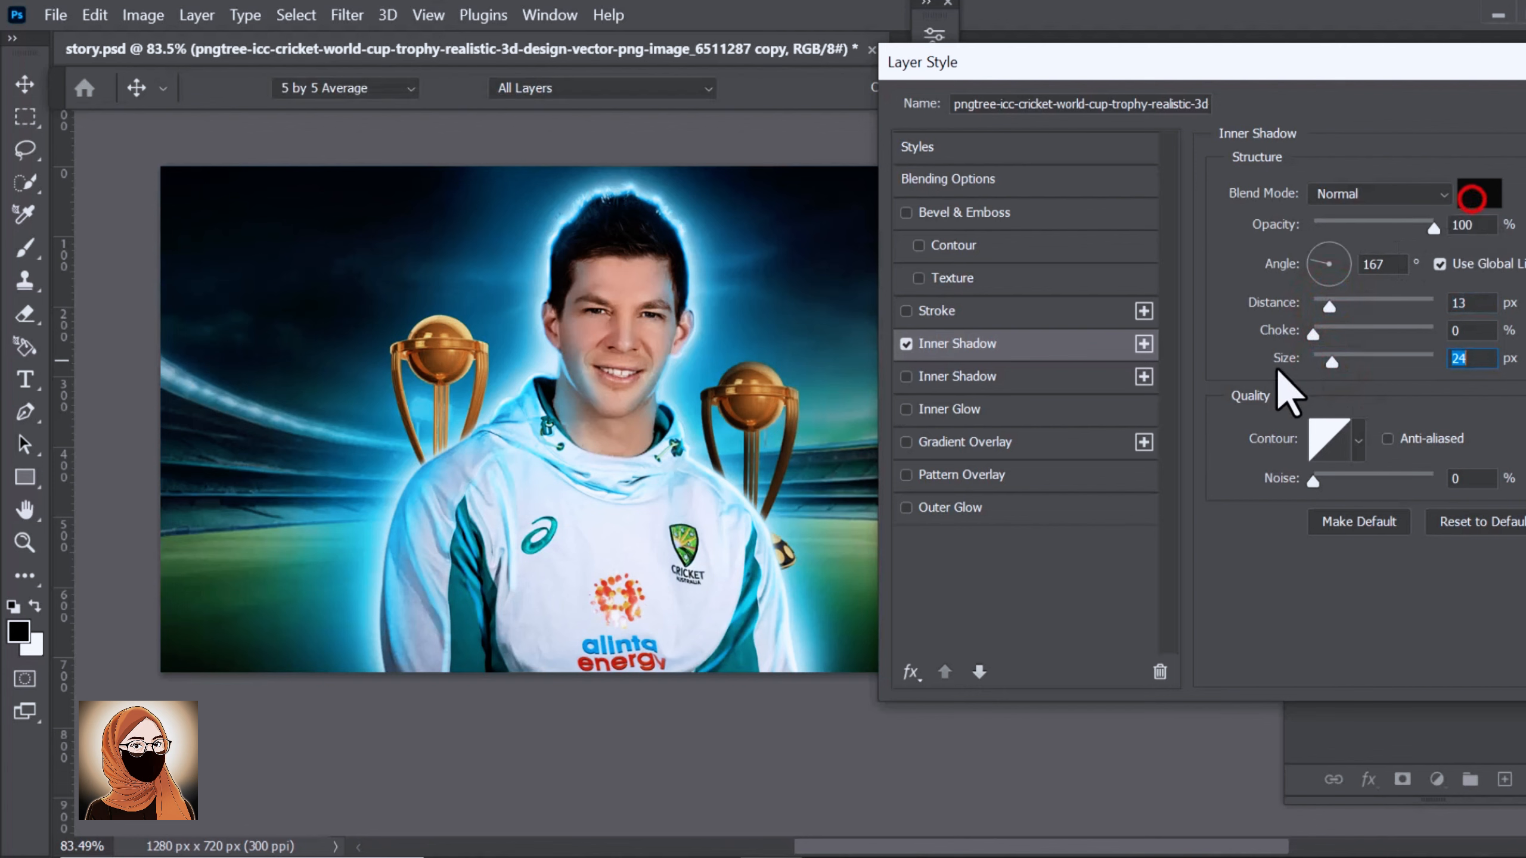
pyautogui.moveTo(1108, 313); pyautogui.dragTo(783, 137)
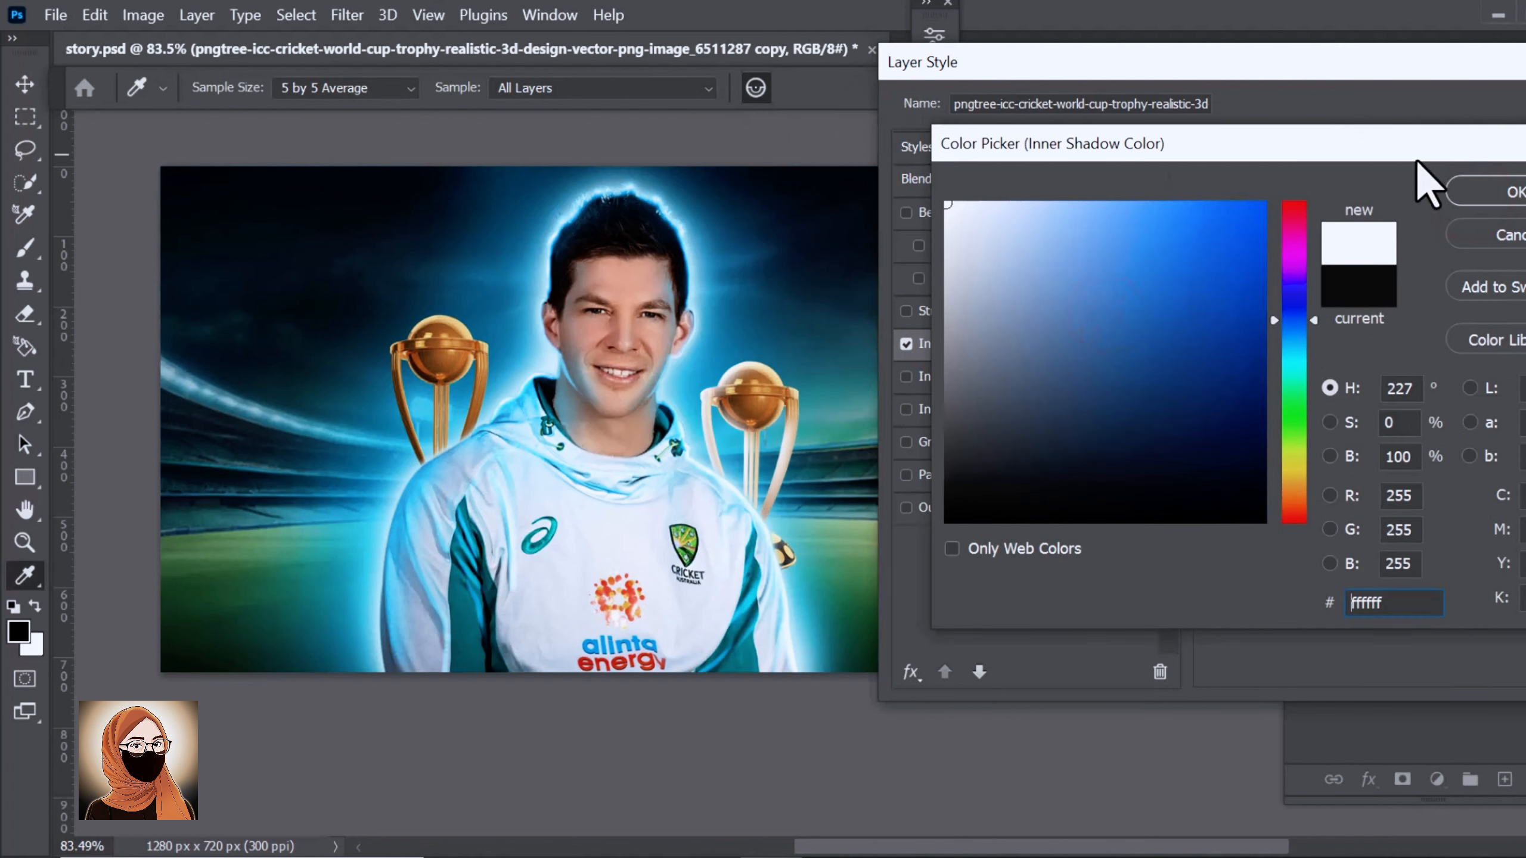
pyautogui.click(1497, 180)
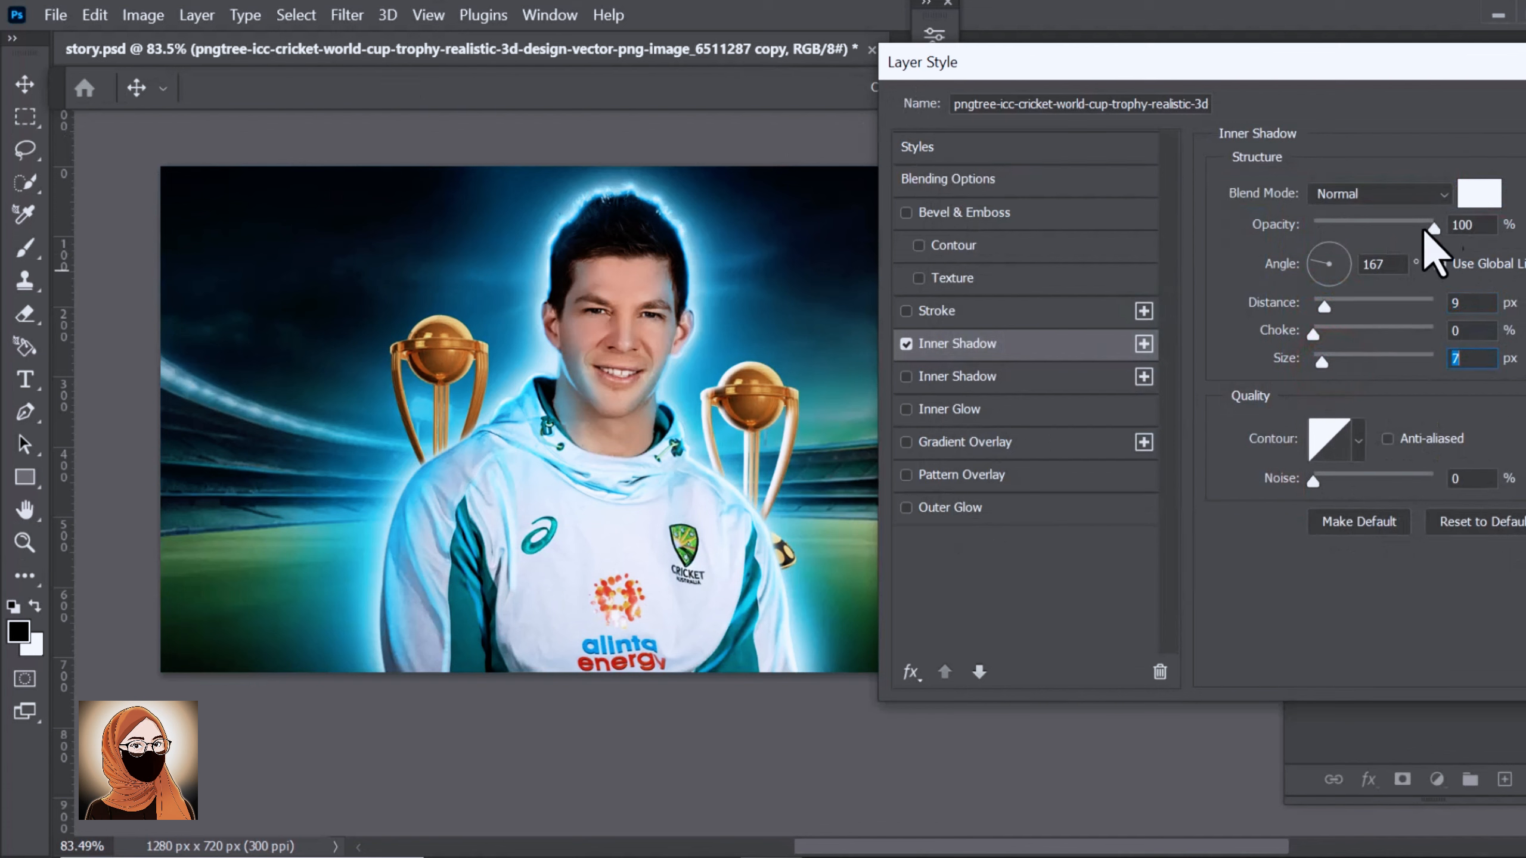
# Change the inner shadow colour to pale blue #d3f5ff.
pyautogui.click(1479, 194)
pyautogui.click(1296, 352)
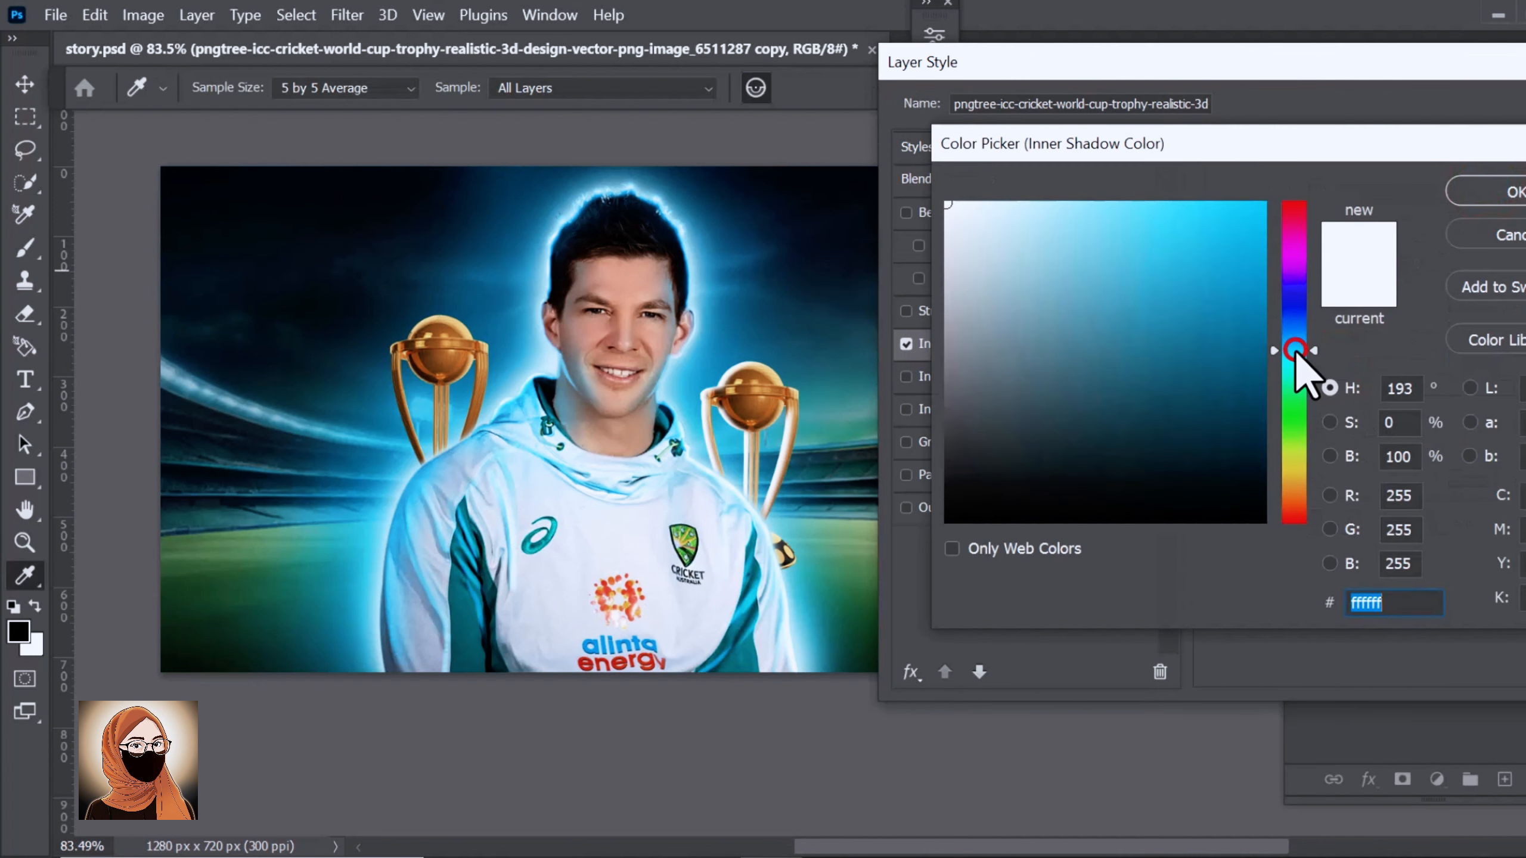
pyautogui.click(1068, 241)
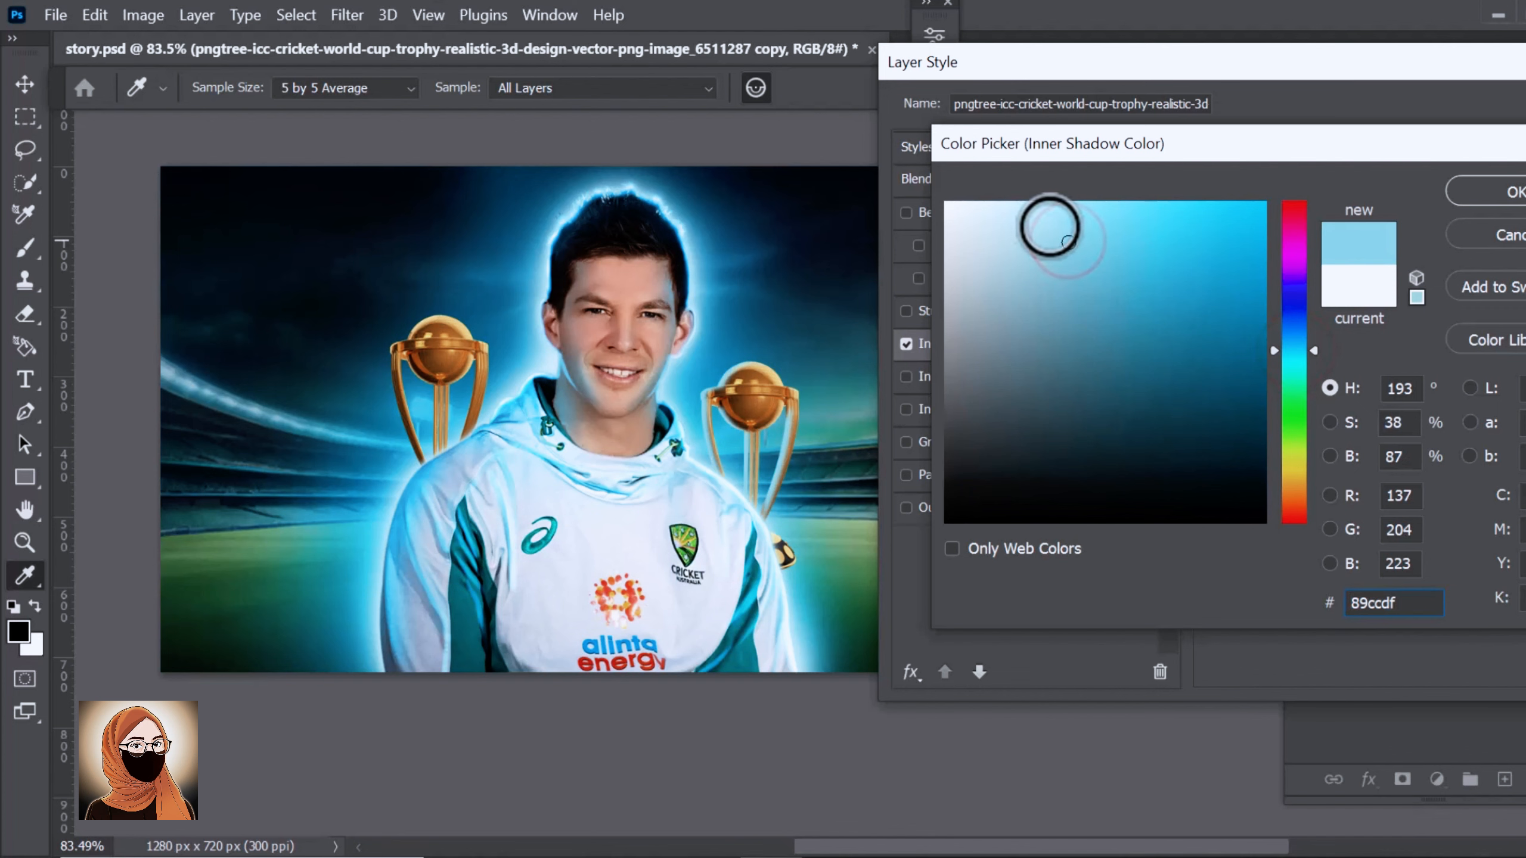
pyautogui.click(1000, 204)
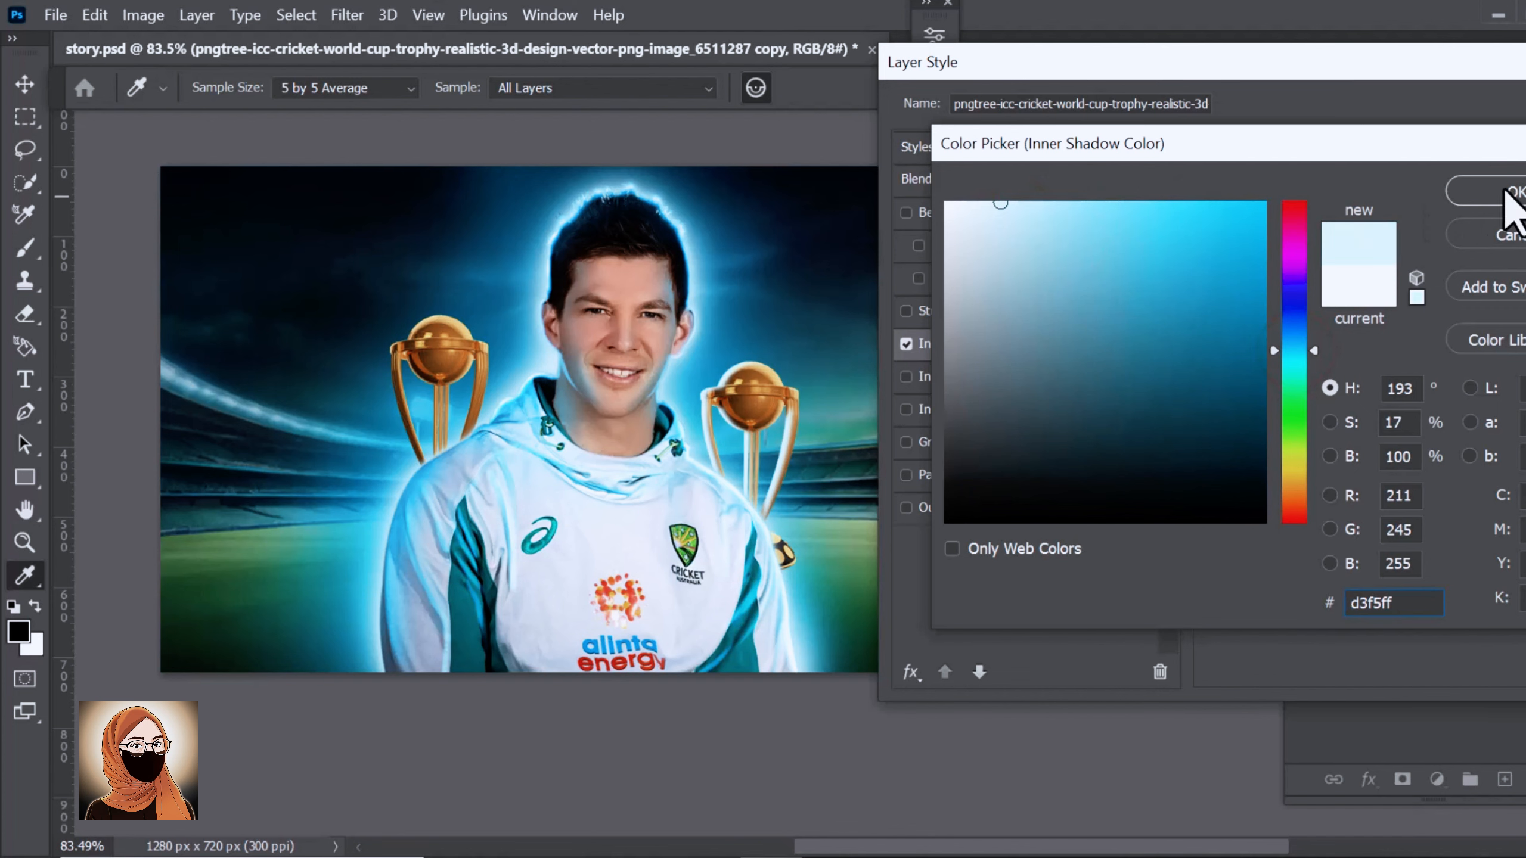
pyautogui.click(1514, 199)
# Apply the layer style to the trophy copy and copy its inner shadow to the original trophy layer.
pyautogui.moveTo(1520, 62); pyautogui.dragTo(1349, 69)
pyautogui.click(1489, 118)
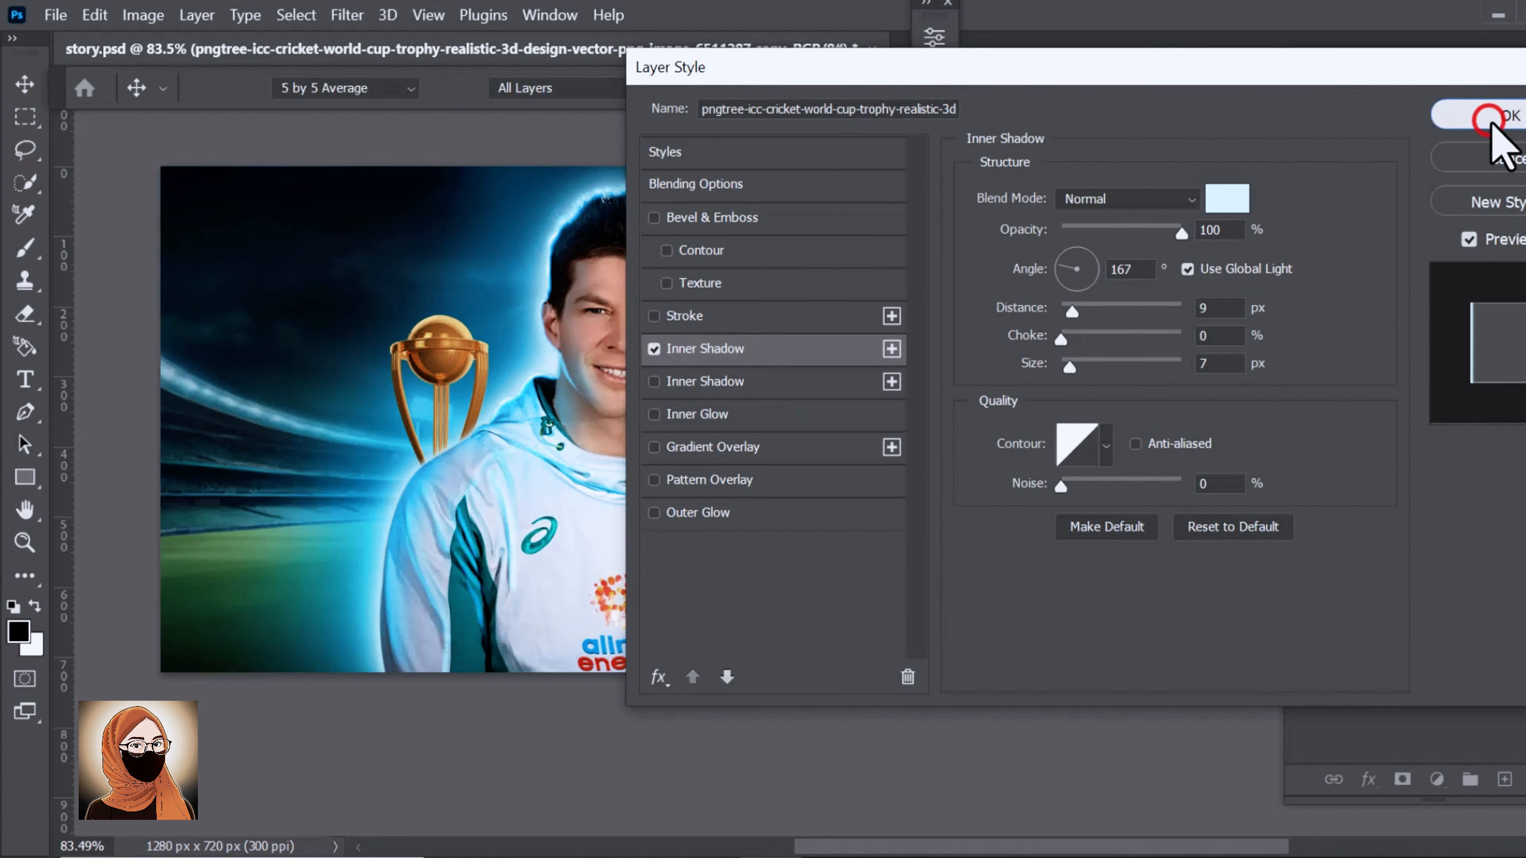
pyautogui.moveTo(1382, 288); pyautogui.dragTo(1404, 349)
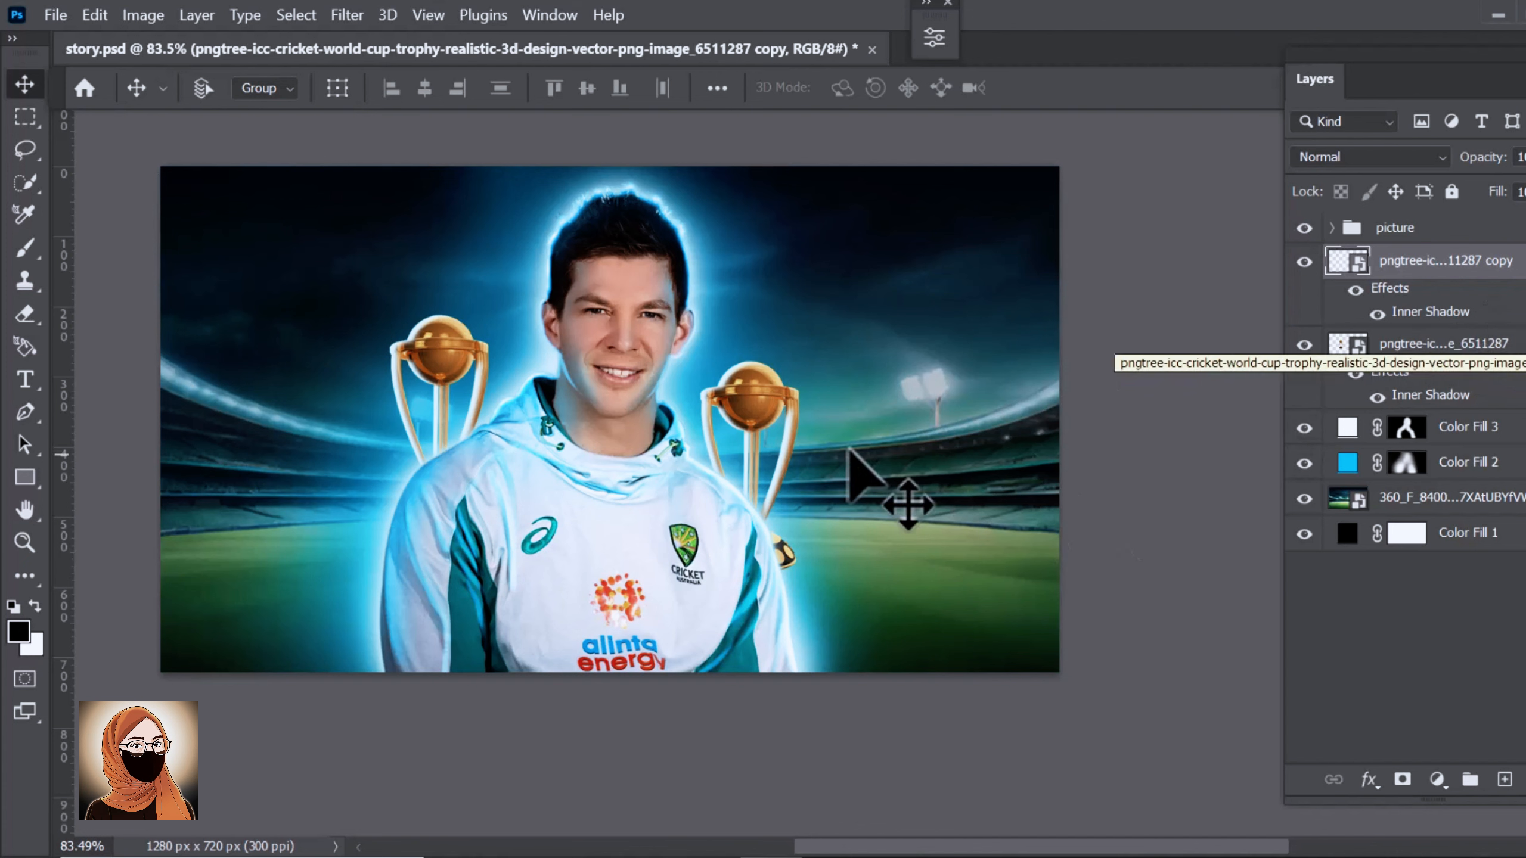
# Tilt the trophy copy slightly clockwise and reposition it so its base sits hidden behind the player's sleeve.
pyautogui.moveTo(830, 449)
pyautogui.mouseDown()
pyautogui.moveTo(814, 450)
pyautogui.moveTo(844, 453)
pyautogui.moveTo(830, 453)
pyautogui.mouseUp()
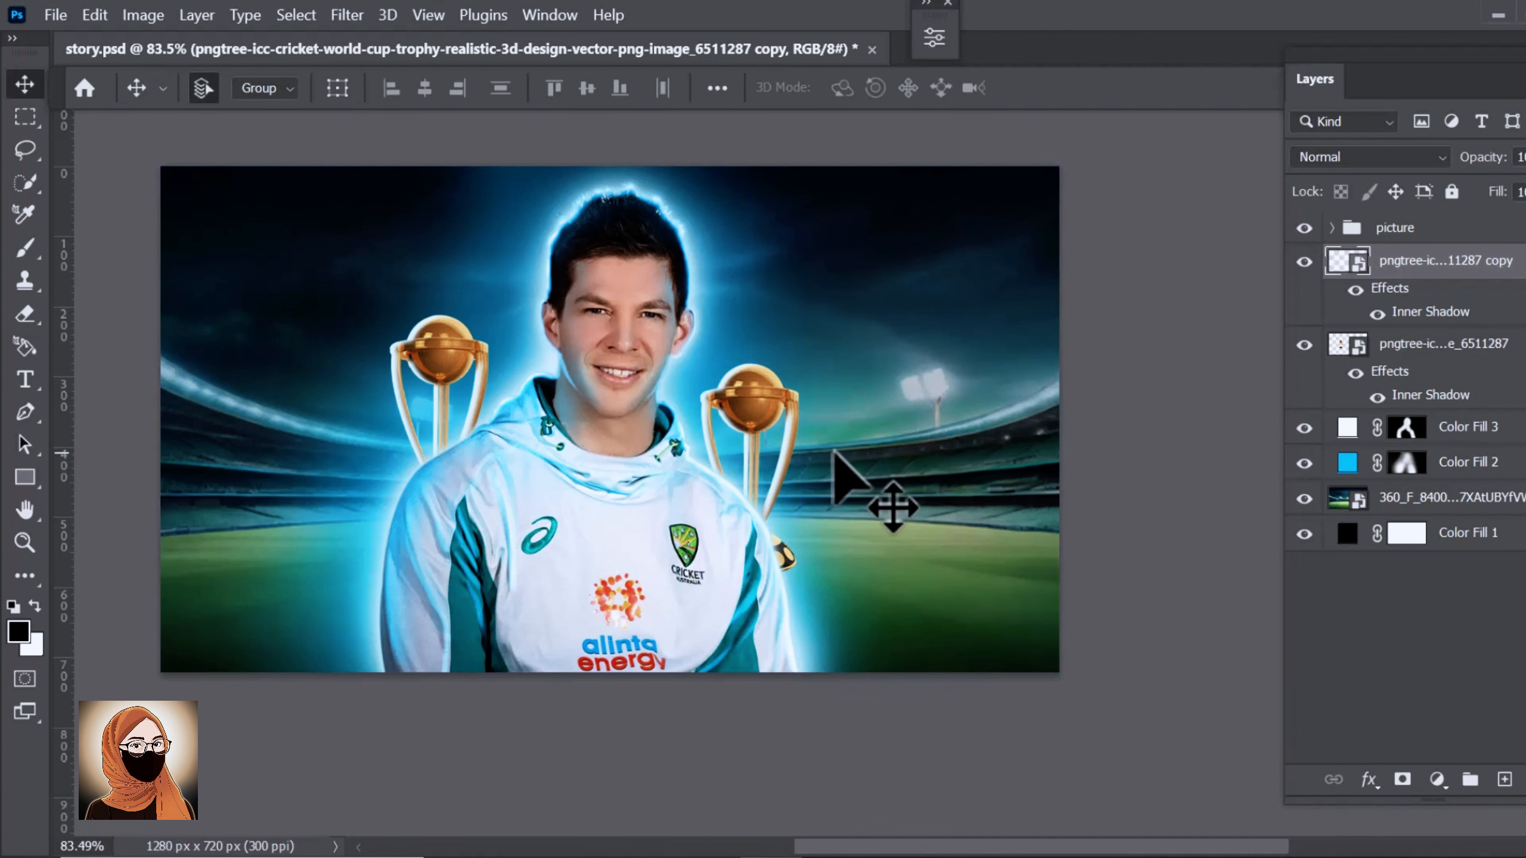
pyautogui.hotkey('ctrl', 't')
pyautogui.moveTo(920, 518); pyautogui.dragTo(926, 574)
pyautogui.doubleClick(799, 434)
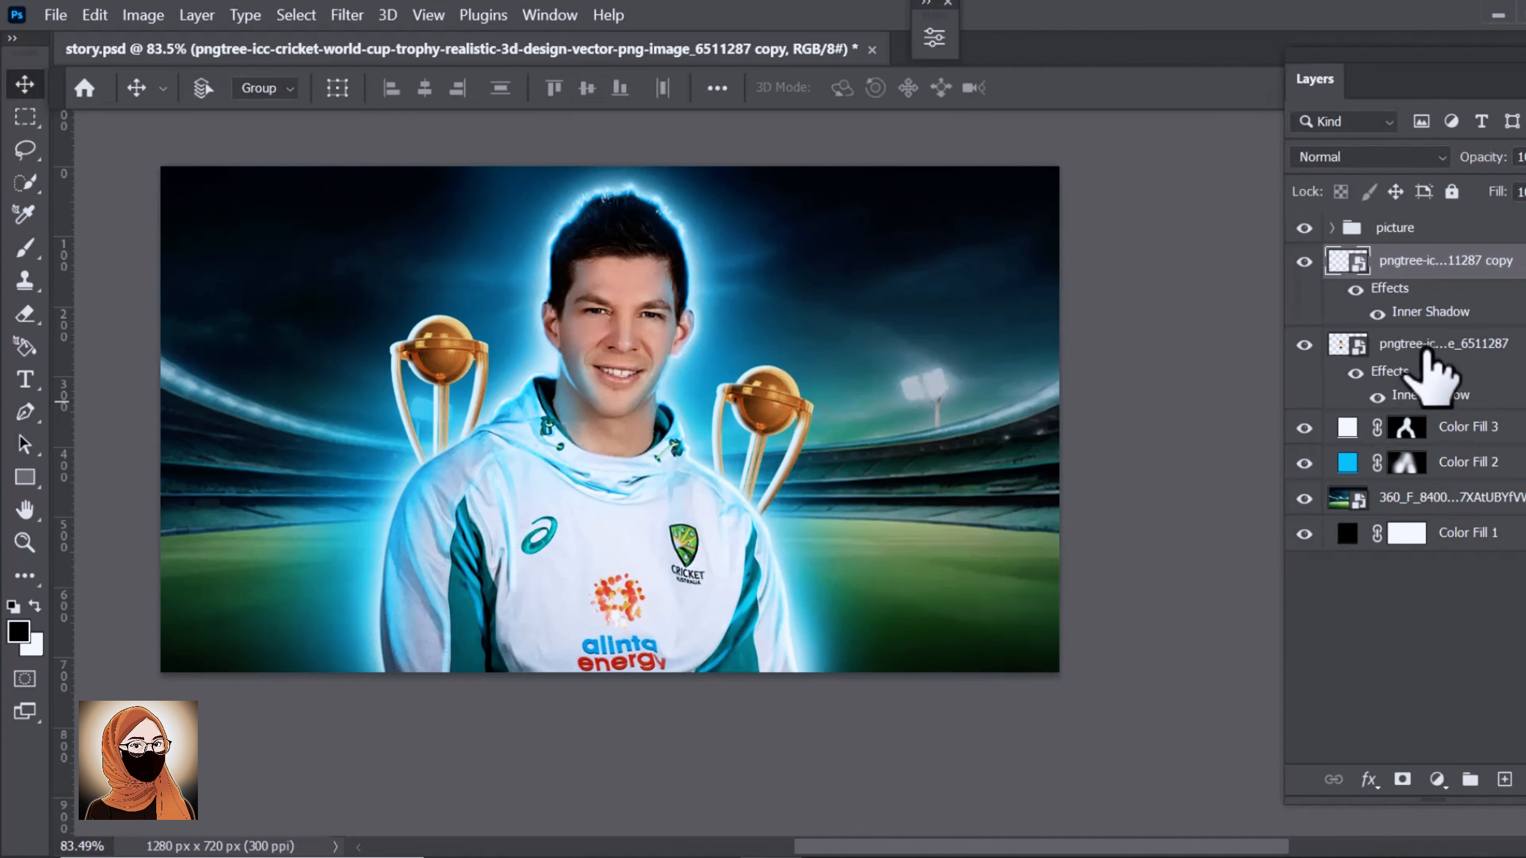
# Place the Australian flag image pngwing.com (11), resized in the canvas's lower-left corner behind the player.
pyautogui.click(841, 857)
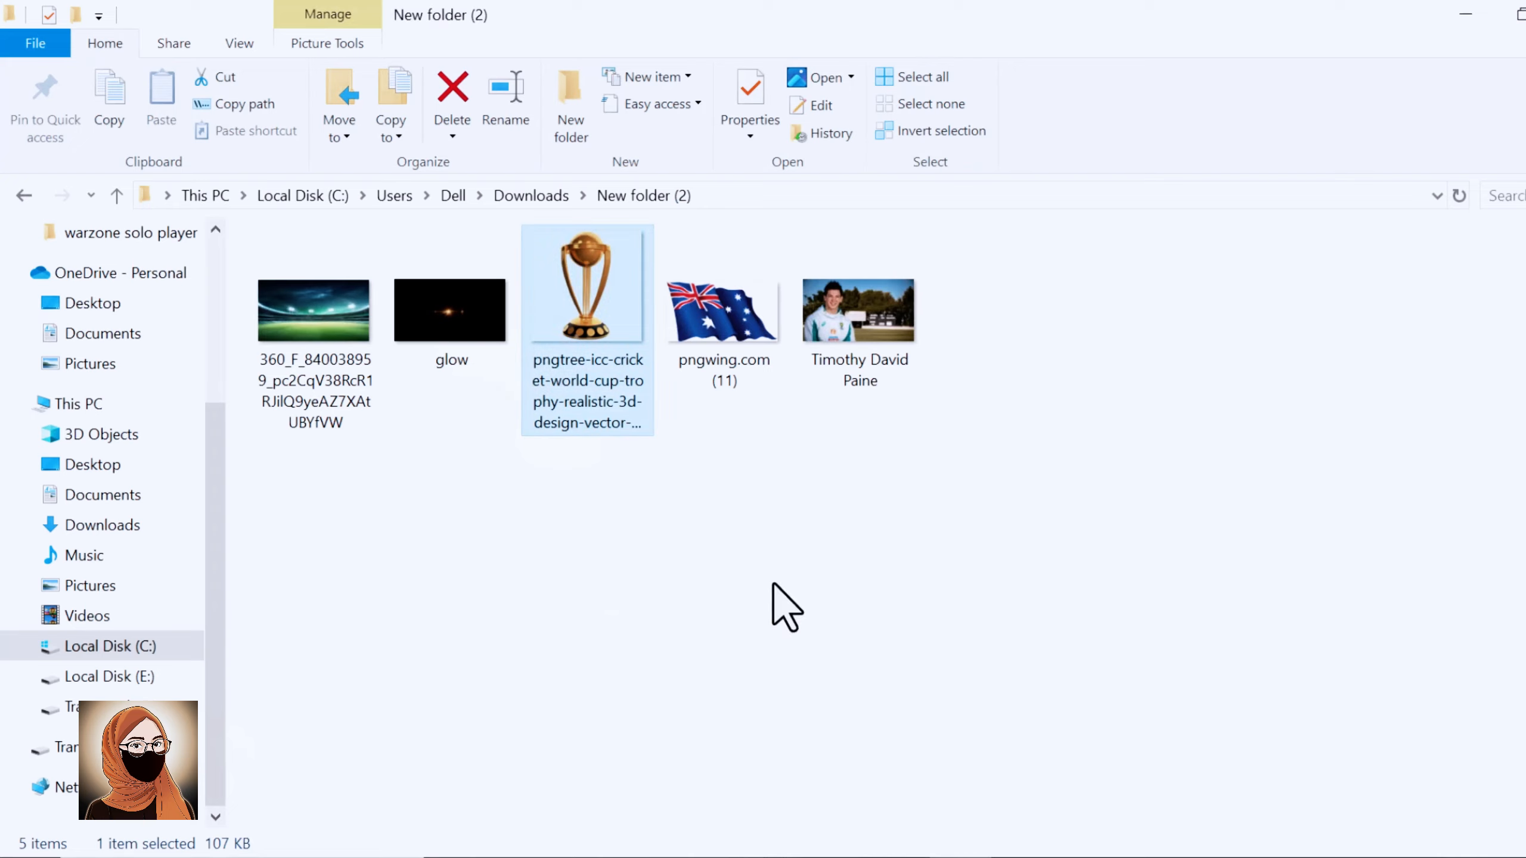
pyautogui.moveTo(745, 355); pyautogui.dragTo(360, 655)
pyautogui.moveTo(1052, 174); pyautogui.dragTo(562, 444)
pyautogui.press('Return')
pyautogui.moveTo(463, 546); pyautogui.dragTo(442, 568)
# Add a Hue/Saturation adjustment clipped to the flag layer, with hue about -24 and saturation about -7.
pyautogui.click(1436, 780)
pyautogui.click(1409, 515)
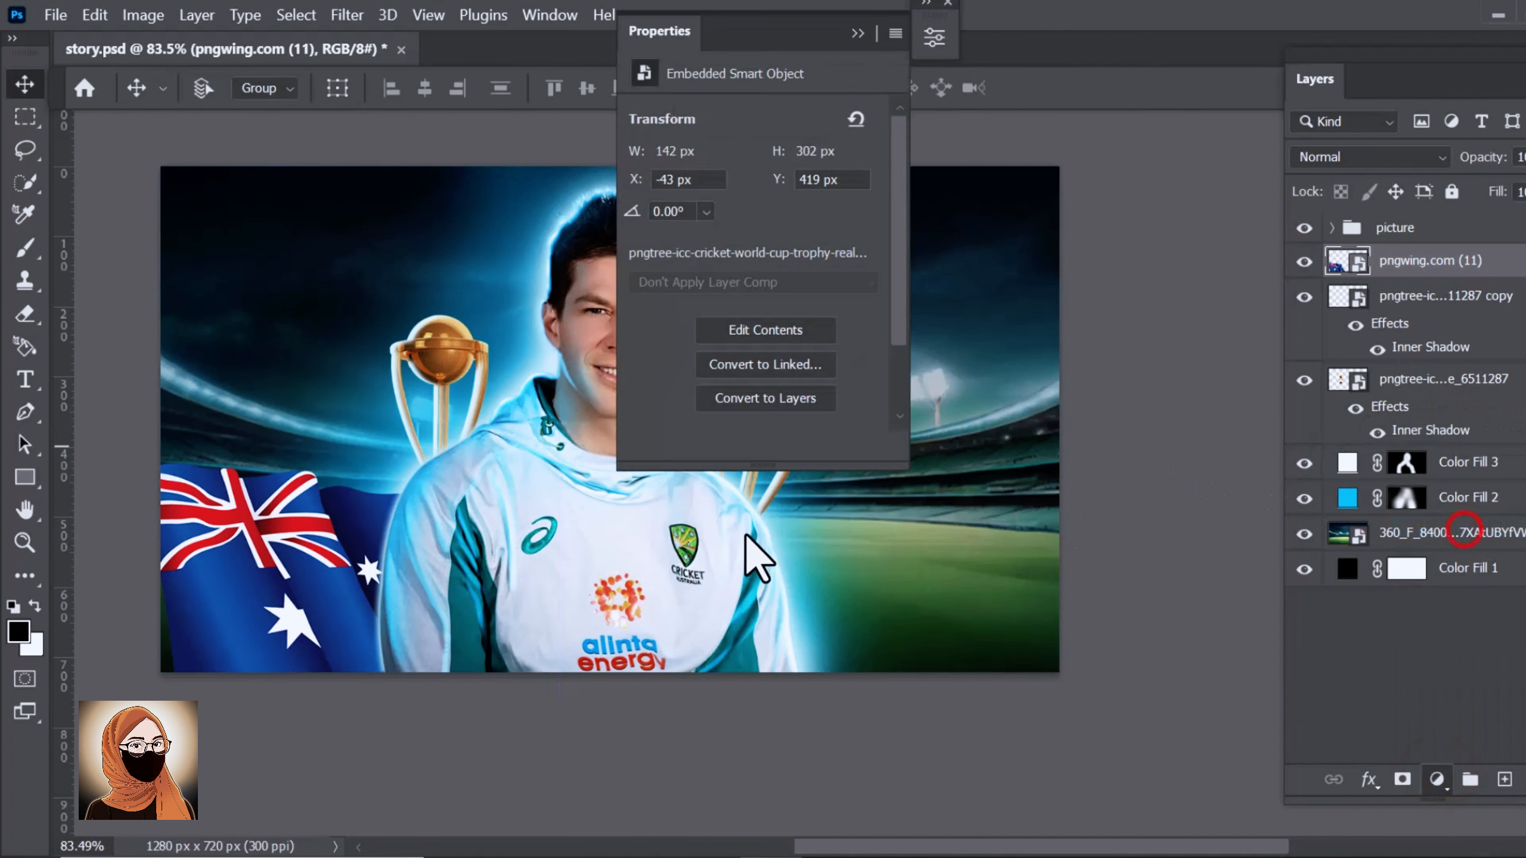
pyautogui.click(718, 445)
pyautogui.moveTo(753, 213); pyautogui.dragTo(713, 263)
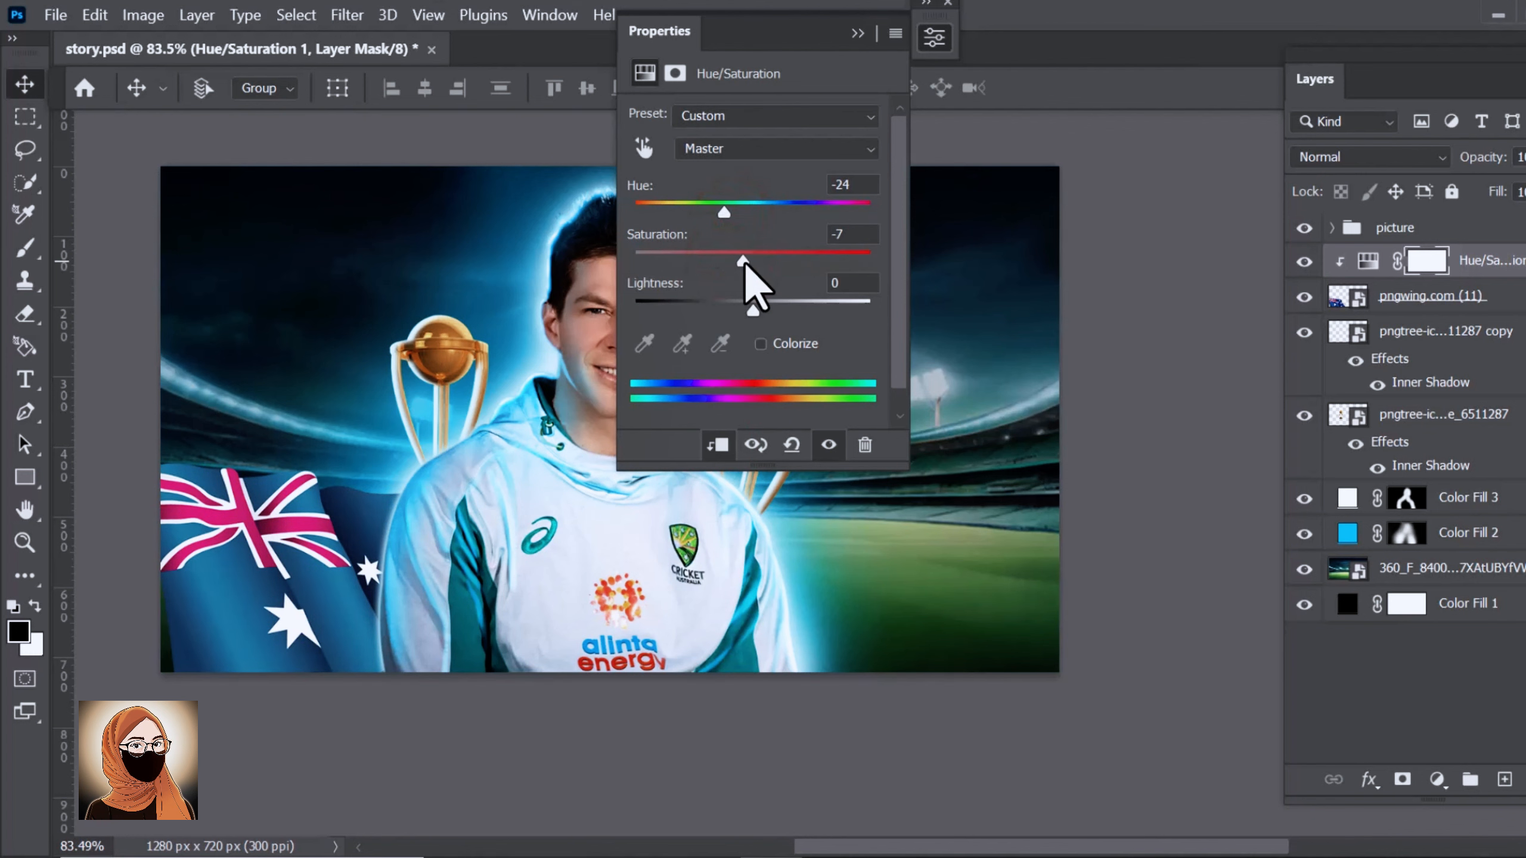
pyautogui.click(857, 34)
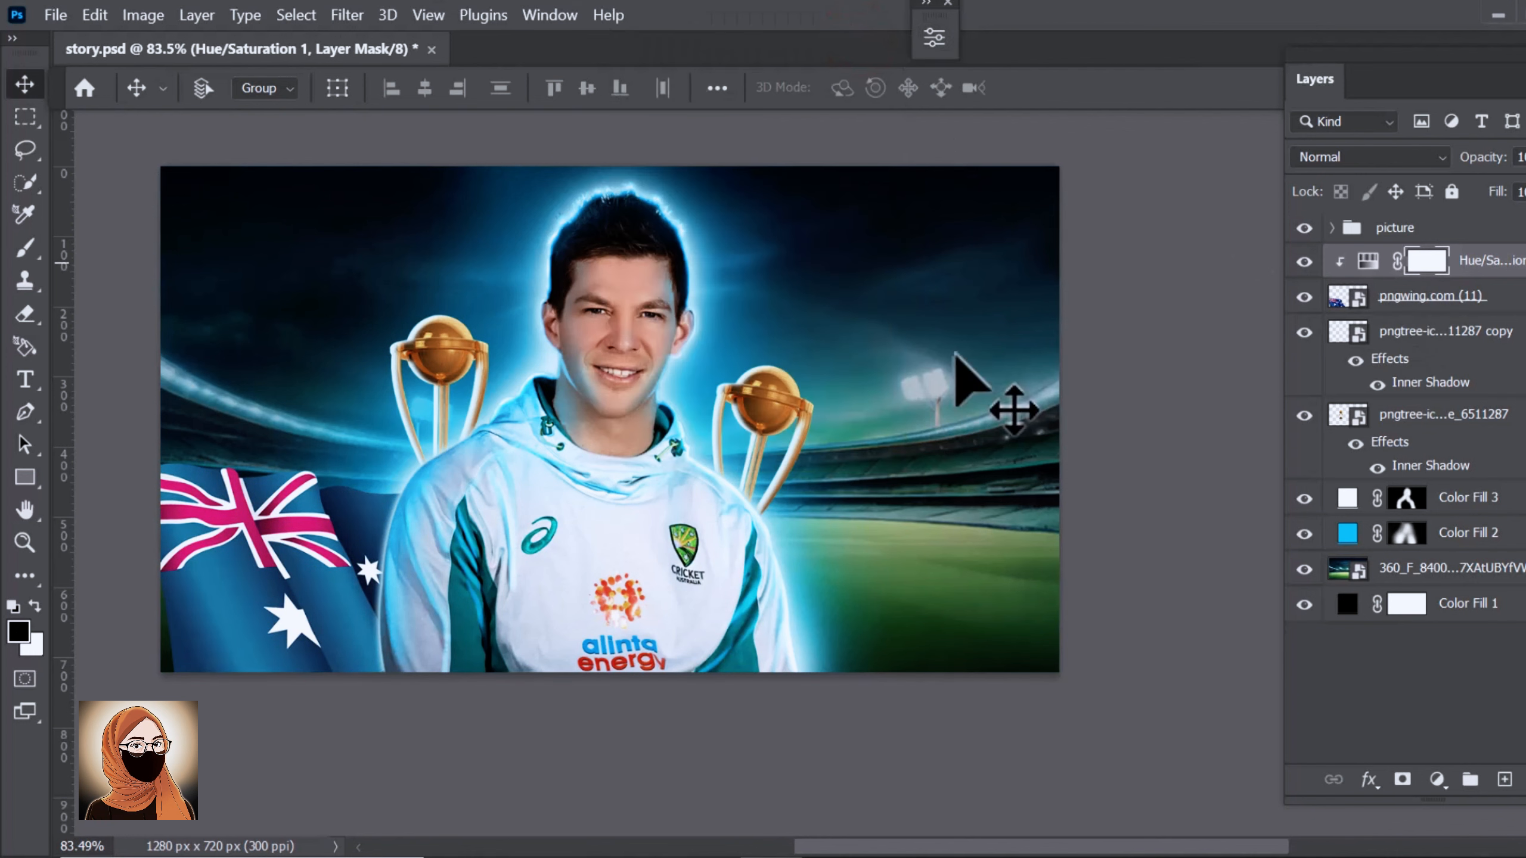
# Scale the flag to 2.91% in the canvas's lower-left corner and stack it with its adjustment above the picture group.
pyautogui.scroll(1, 349, 529)
pyautogui.hotkey('ctrl', 't')
pyautogui.click(862, 361)
pyautogui.click(1419, 295)
pyautogui.hotkey('ctrl', 't')
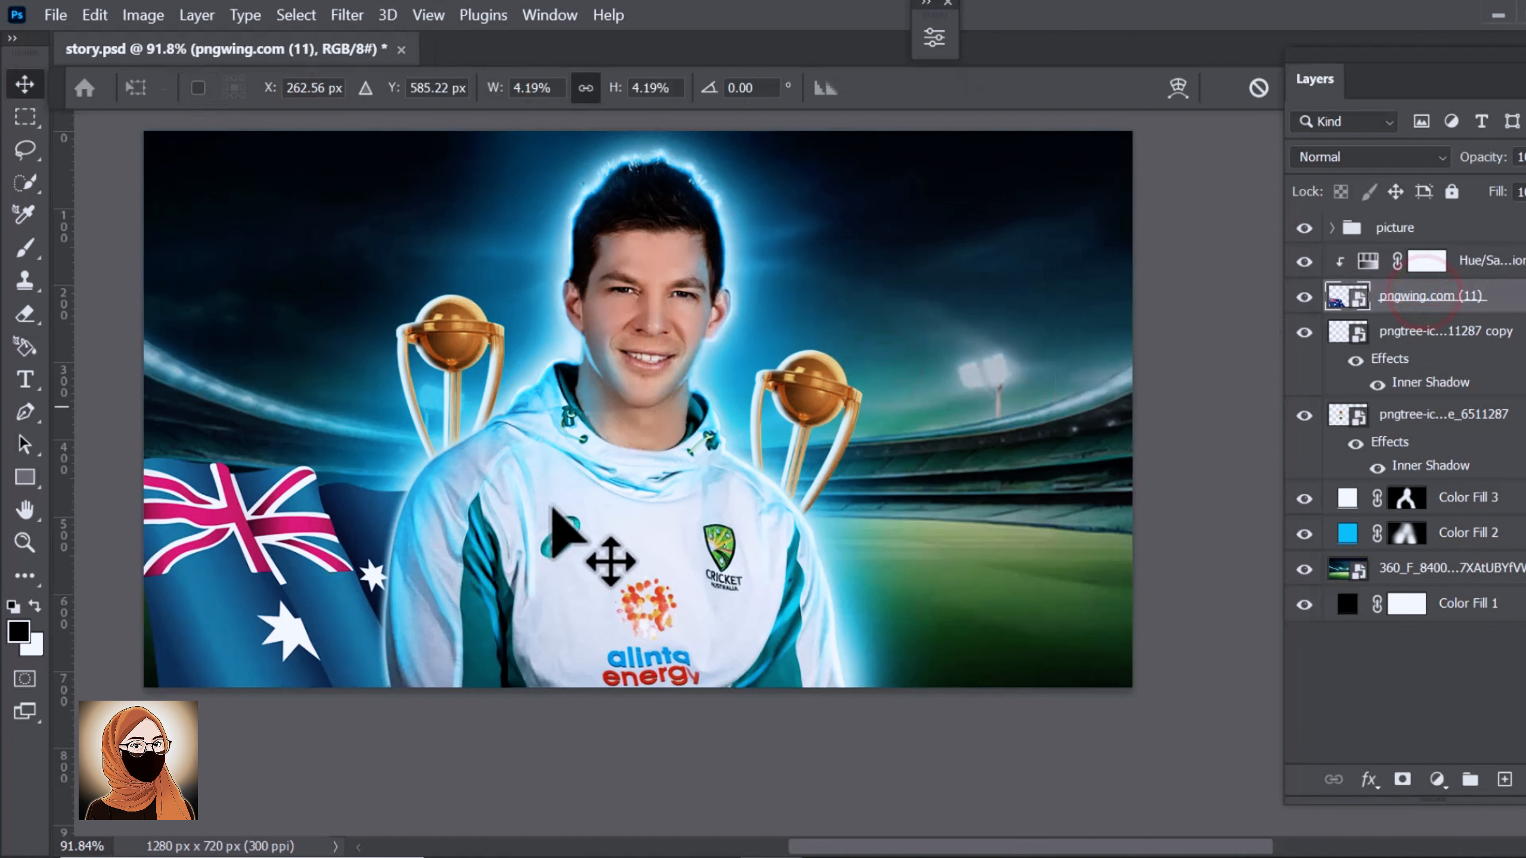
pyautogui.moveTo(553, 511); pyautogui.dragTo(368, 619)
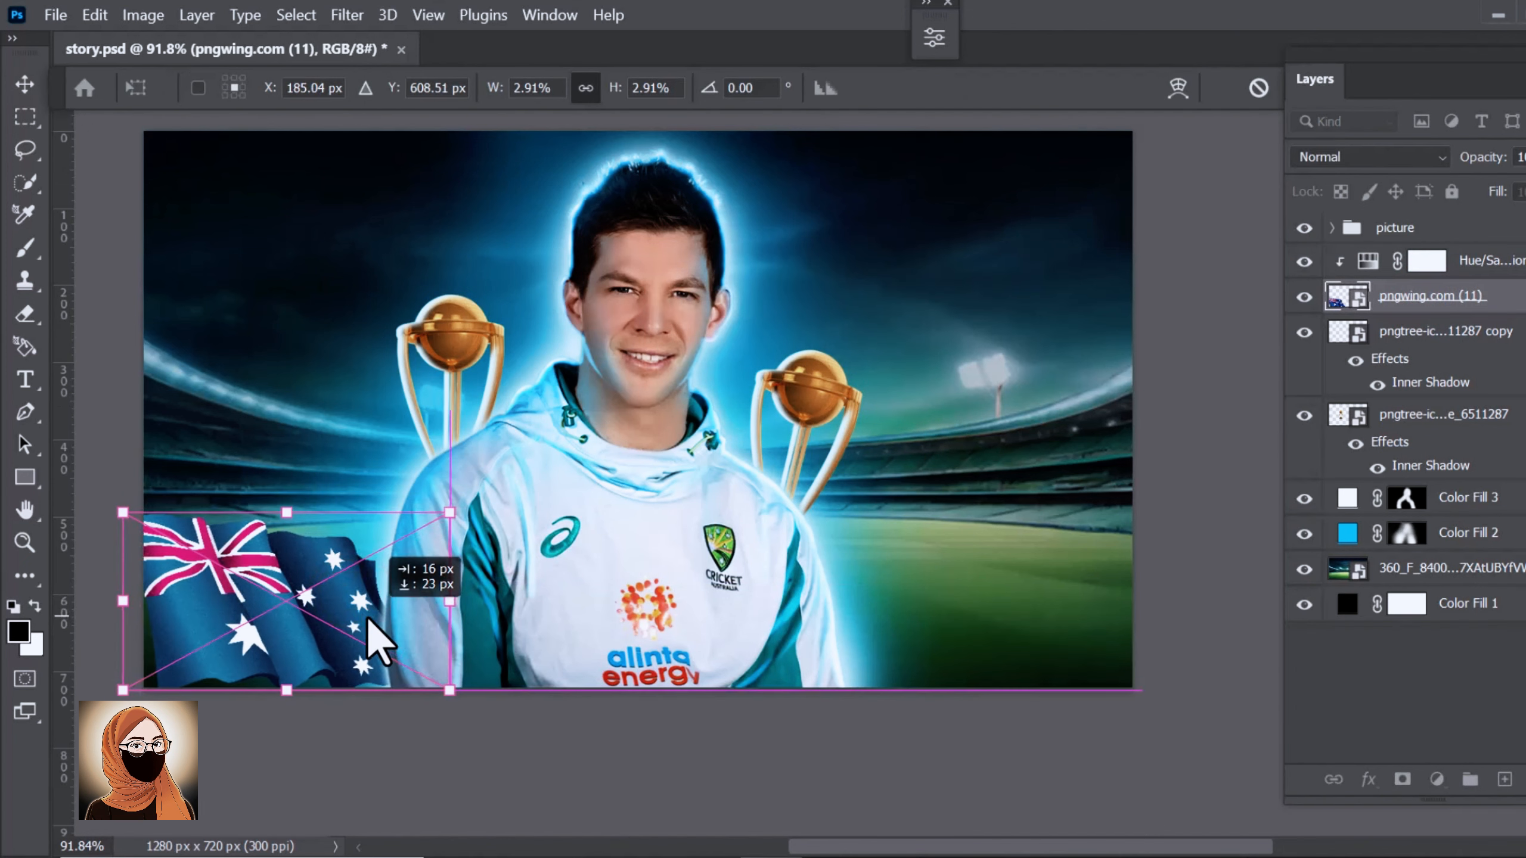
pyautogui.press('Return')
pyautogui.moveTo(1433, 296); pyautogui.dragTo(1465, 213)
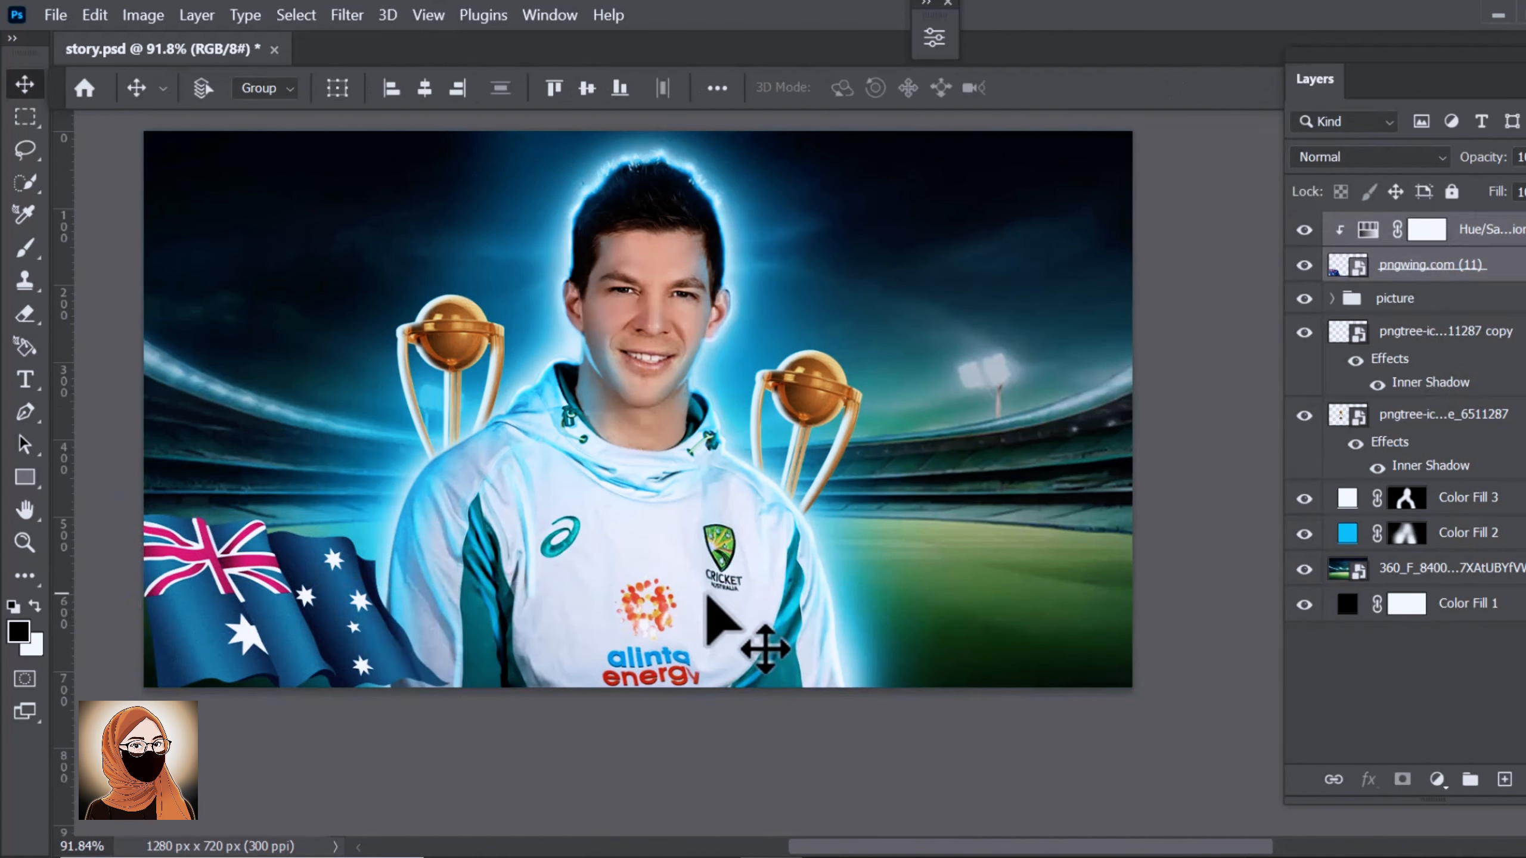
# Rotate the flag about -6.6° and set its Hue/Saturation adjustment to hue -33 and saturation +18.
pyautogui.hotkey('ctrl', 't')
pyautogui.moveTo(477, 808); pyautogui.dragTo(559, 752)
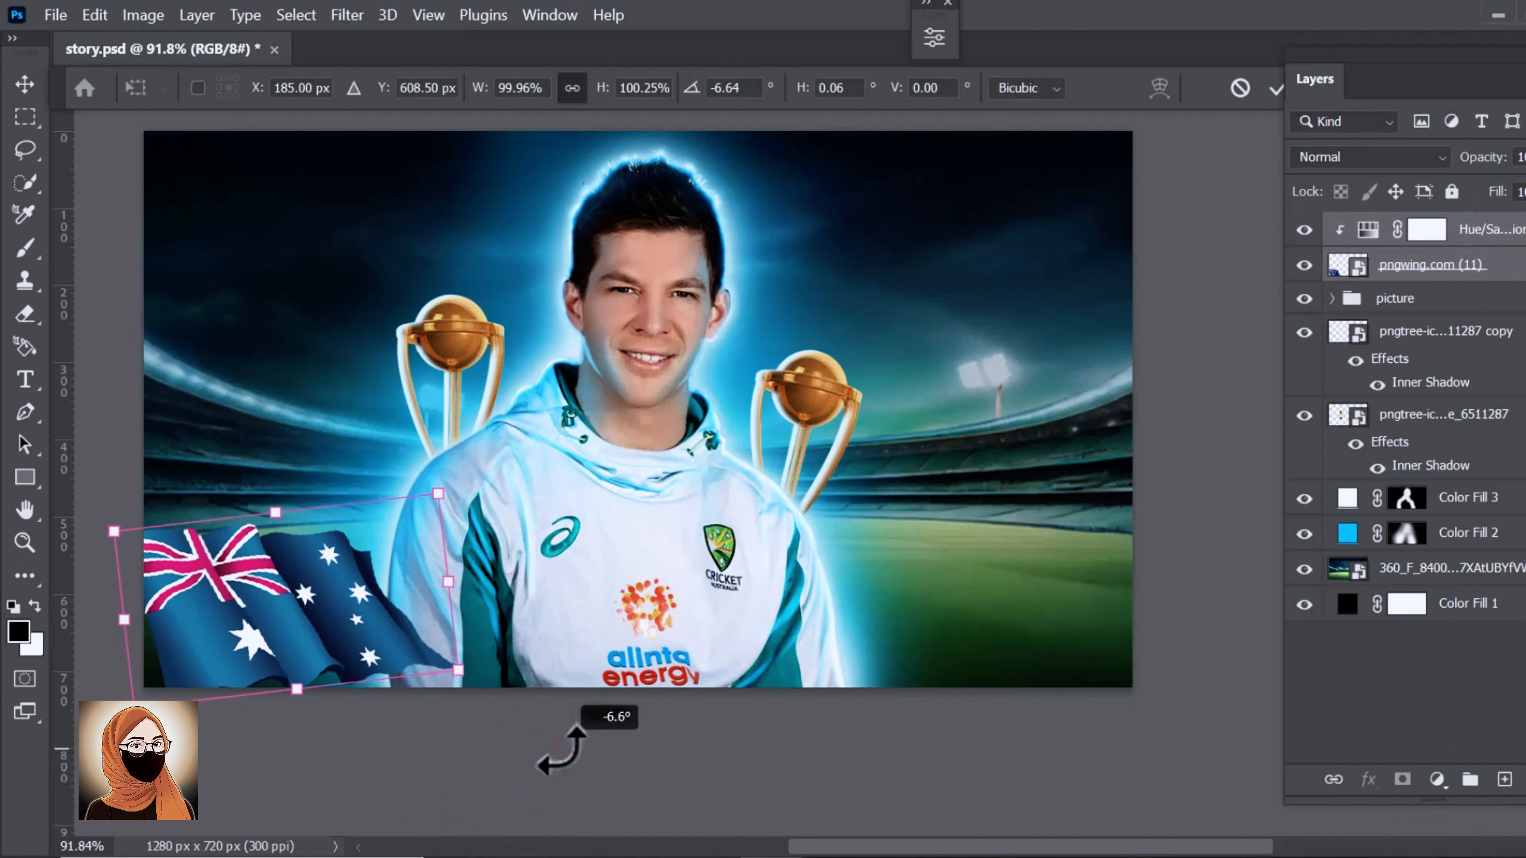
pyautogui.press('Return')
pyautogui.doubleClick(1369, 229)
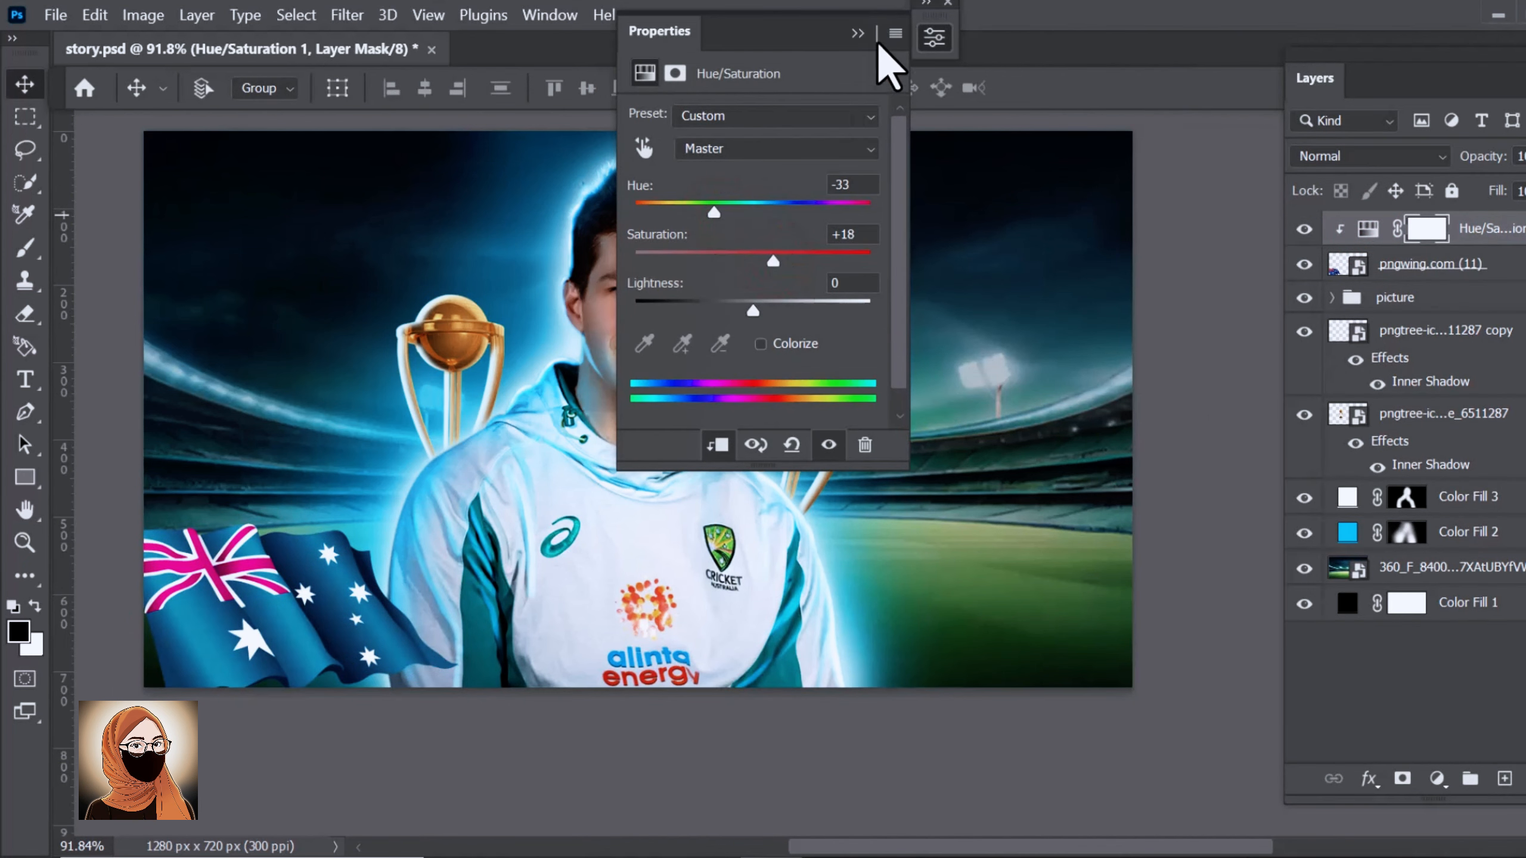
pyautogui.click(858, 33)
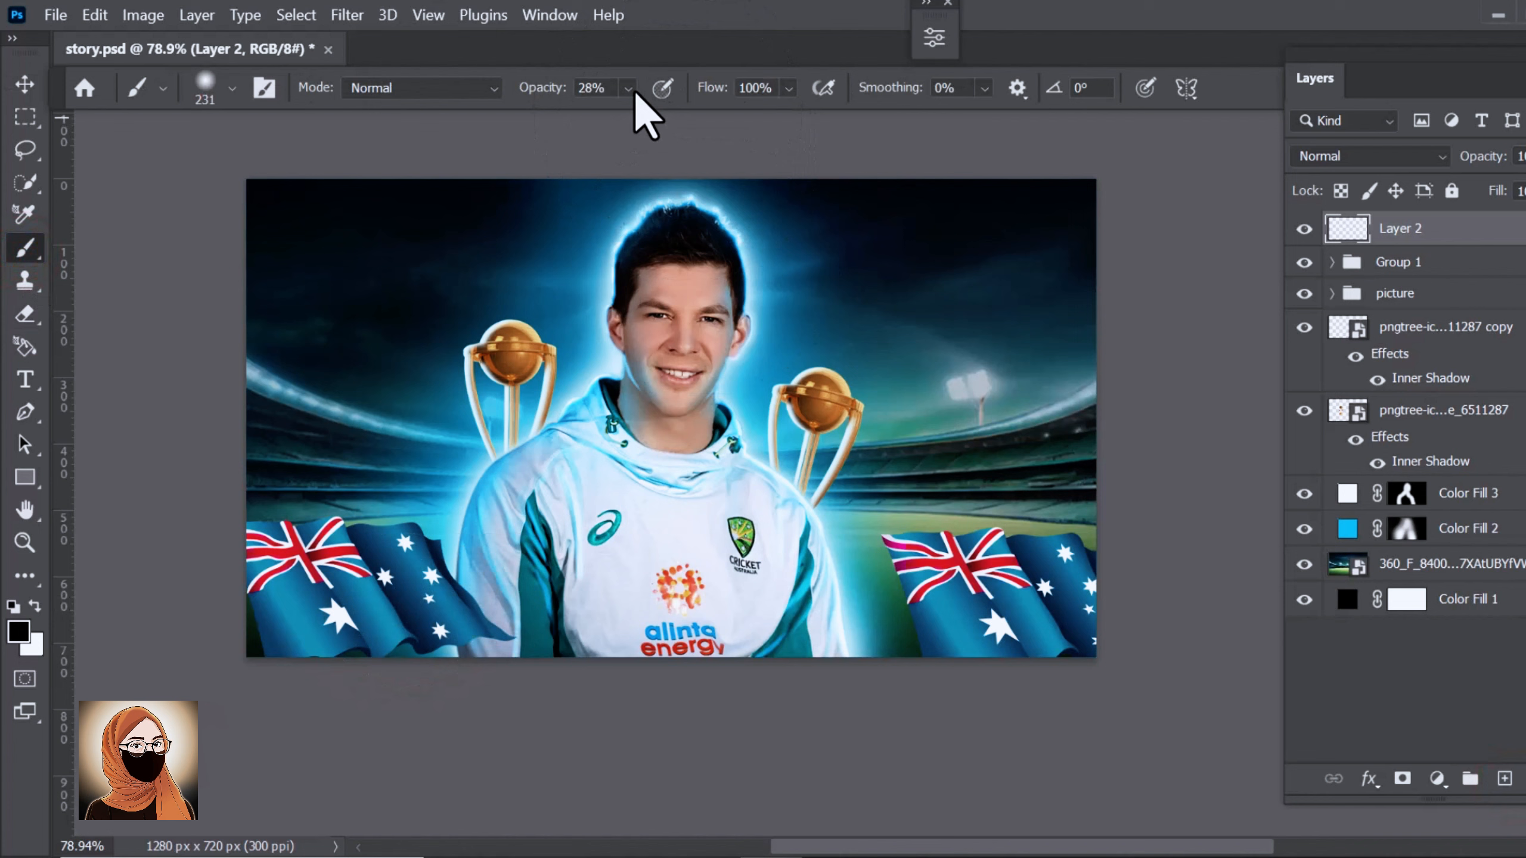
# Paint a black fade along the canvas's lower edge on Layer 2 with a soft 442 px brush at 100% opacity.
pyautogui.click(629, 88)
pyautogui.moveTo(687, 115); pyautogui.dragTo(763, 123)
pyautogui.moveTo(495, 652); pyautogui.dragTo(606, 658)
pyautogui.moveTo(243, 751); pyautogui.dragTo(281, 749)
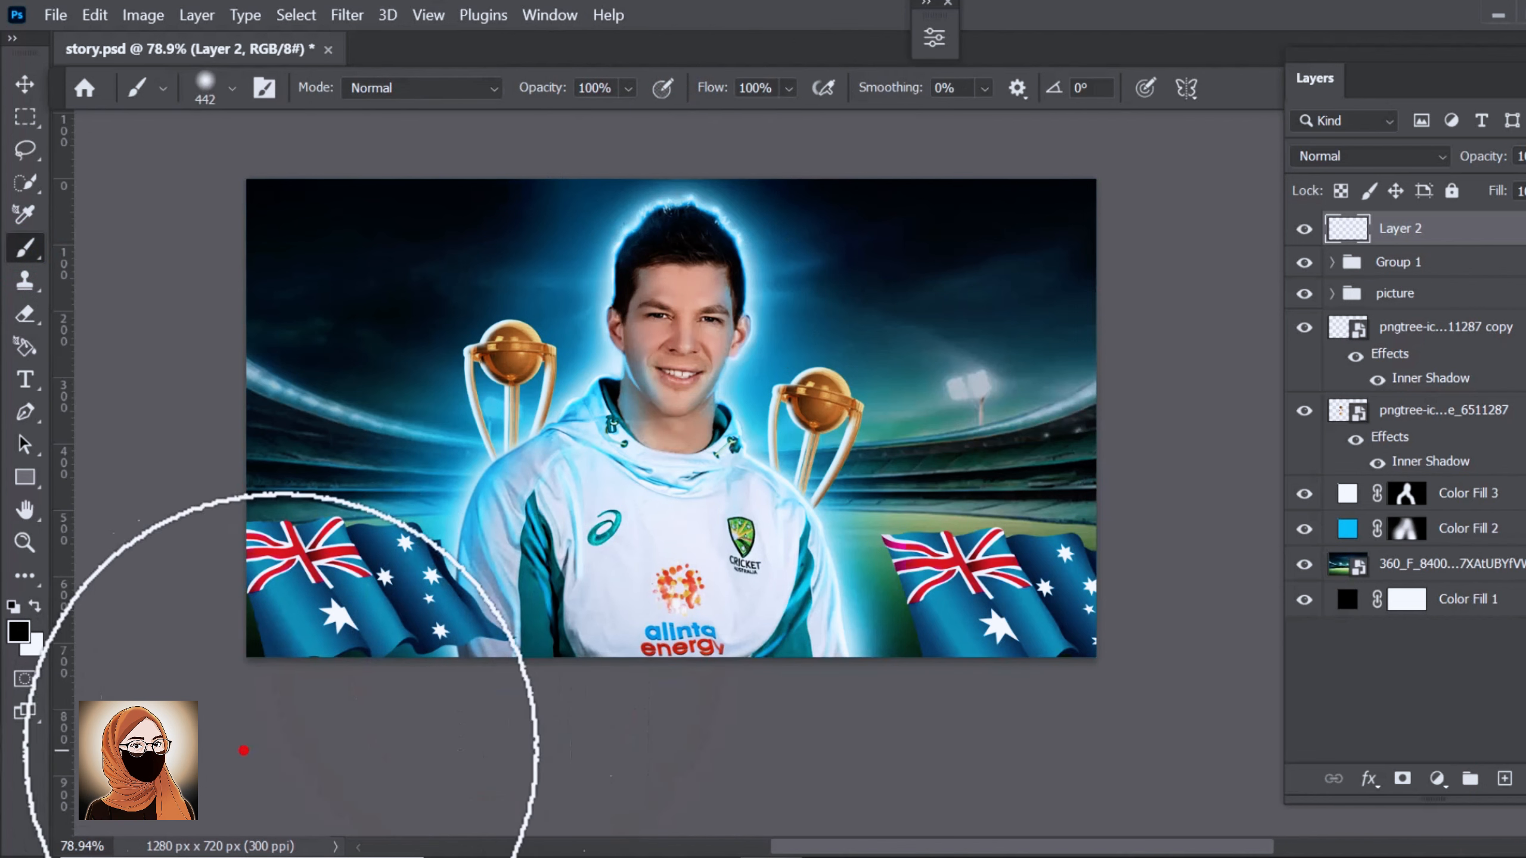
pyautogui.moveTo(72, 776)
pyautogui.mouseDown()
pyautogui.moveTo(1275, 764)
pyautogui.moveTo(186, 764)
pyautogui.moveTo(1226, 777)
pyautogui.moveTo(703, 771)
pyautogui.moveTo(166, 791)
pyautogui.moveTo(1235, 784)
pyautogui.moveTo(1062, 770)
pyautogui.moveTo(1060, 758)
pyautogui.moveTo(2, 778)
pyautogui.mouseUp()
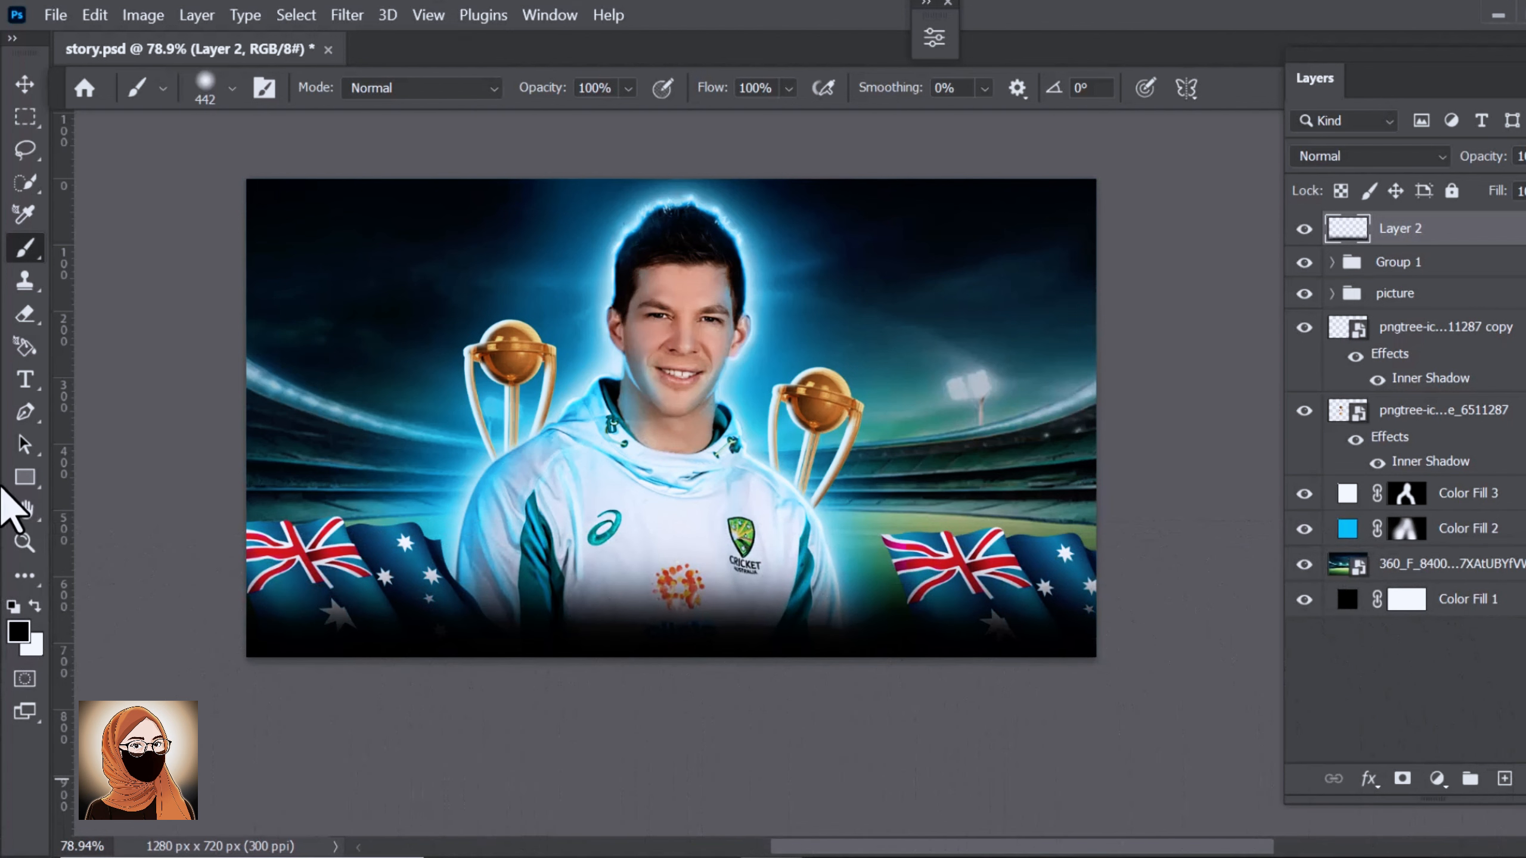
pyautogui.click(24, 84)
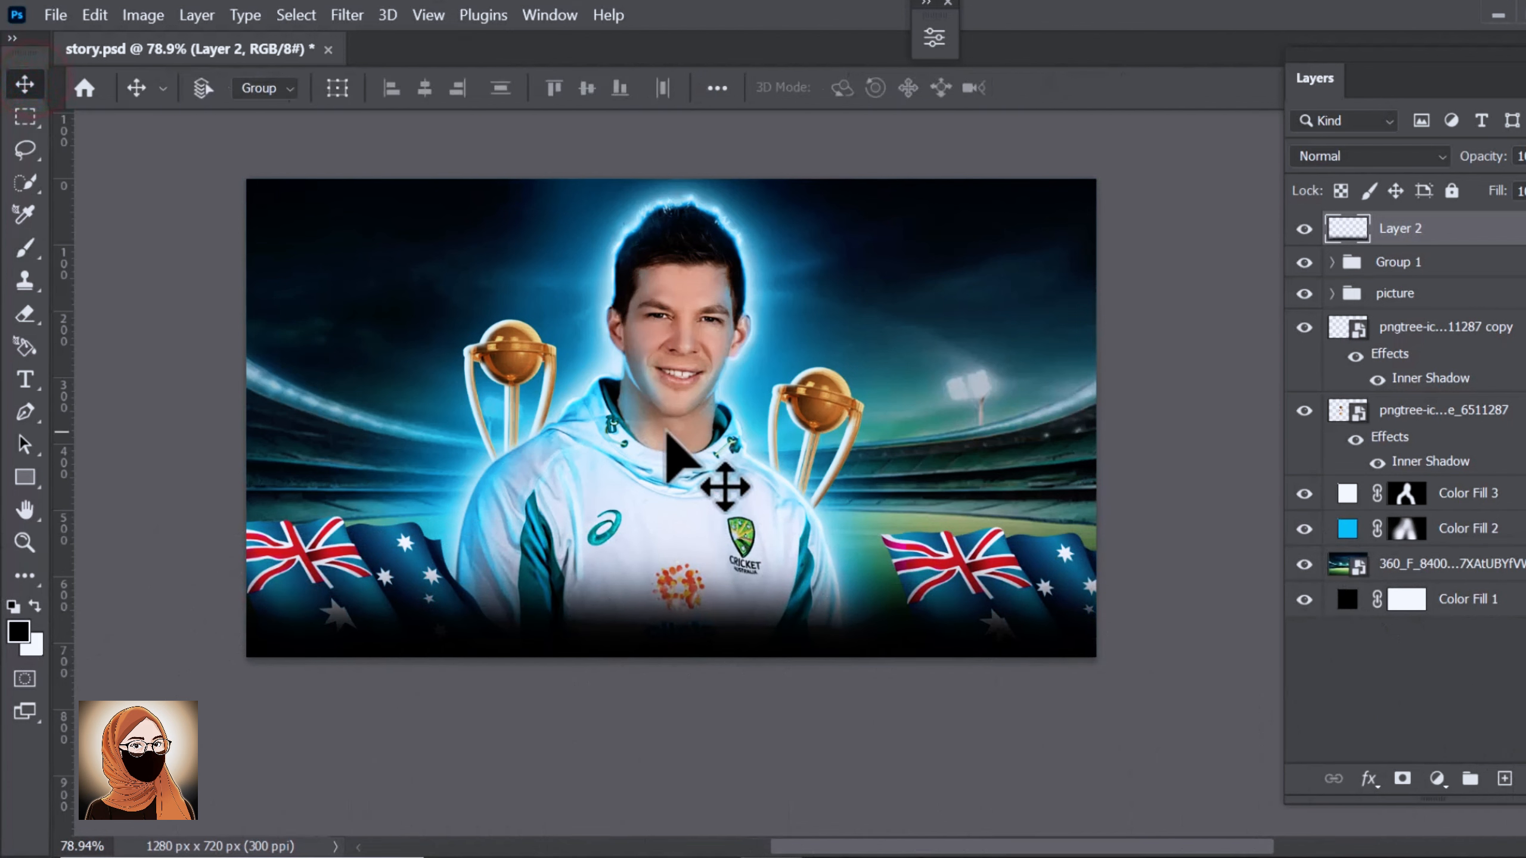
# Add a pale blue inner shadow with lowered opacity, 9 px distance and 7 px size to the flag copy, and copy it to the original flag.
pyautogui.click(1423, 262)
pyautogui.click(1332, 263)
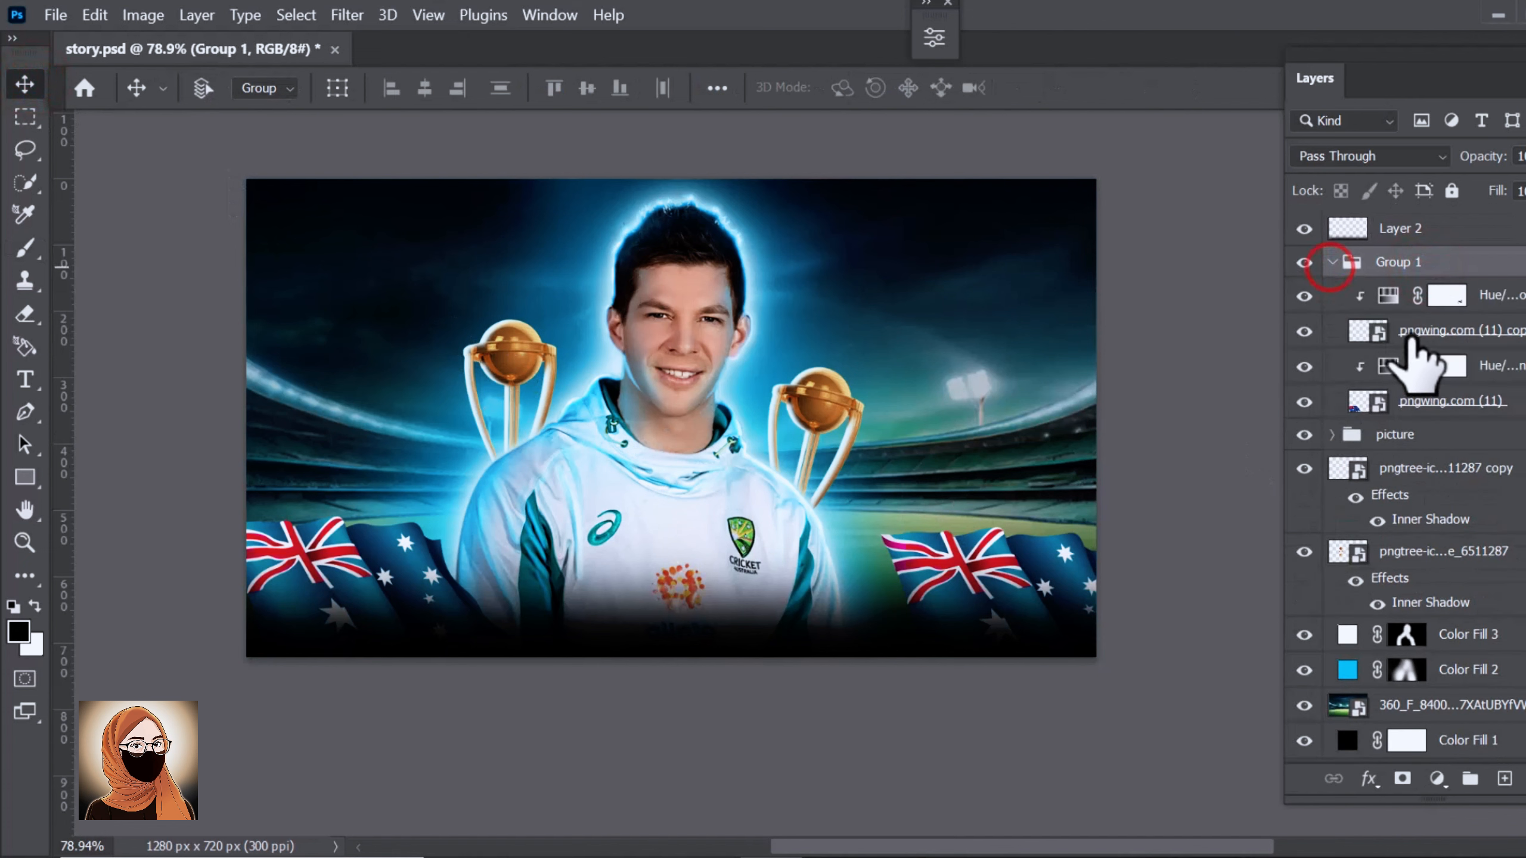
pyautogui.click(1466, 332)
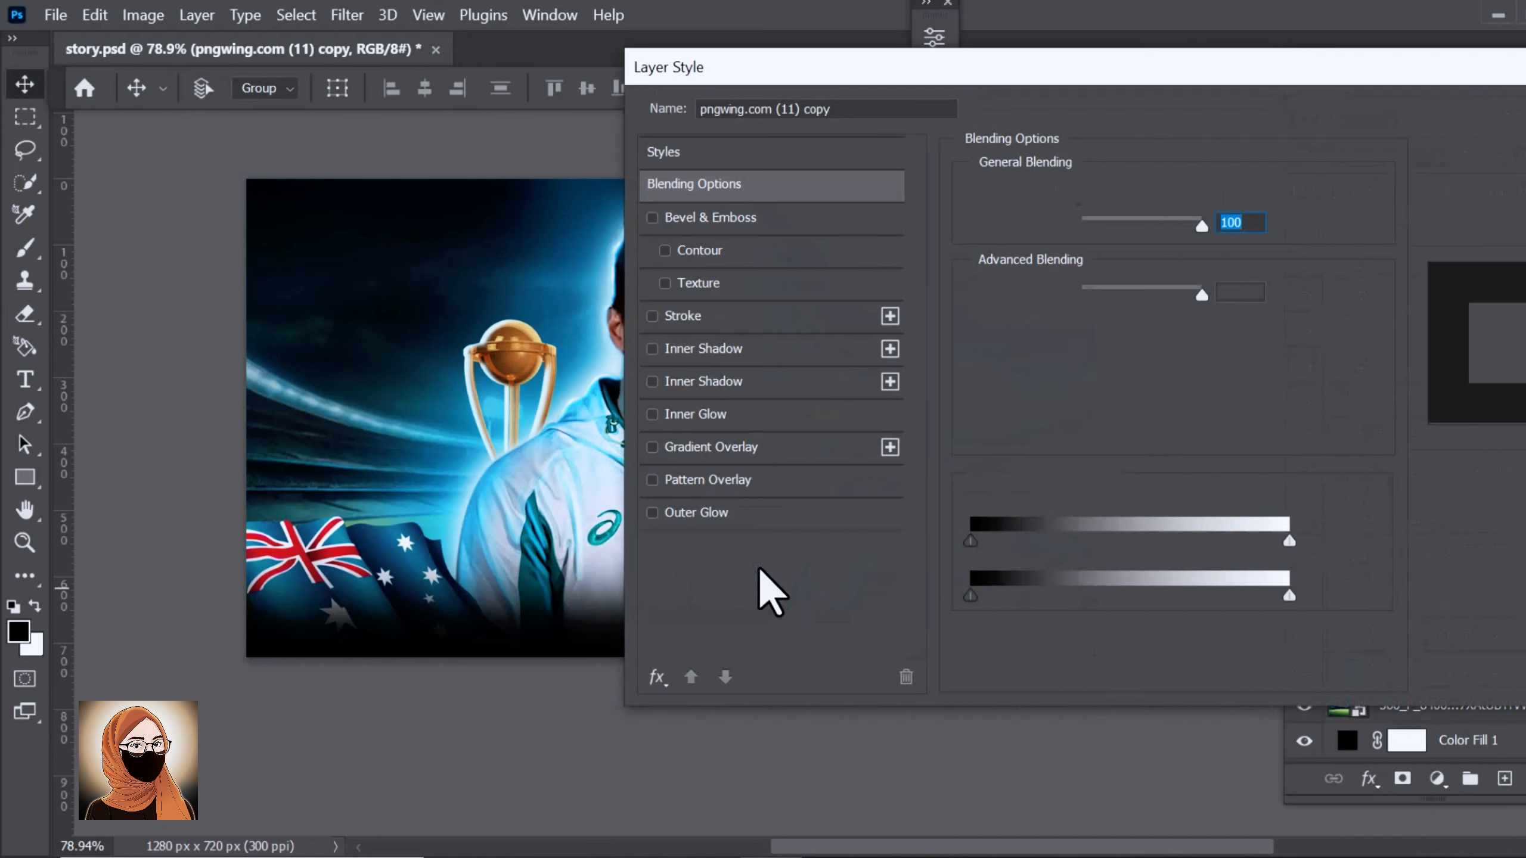
pyautogui.click(694, 347)
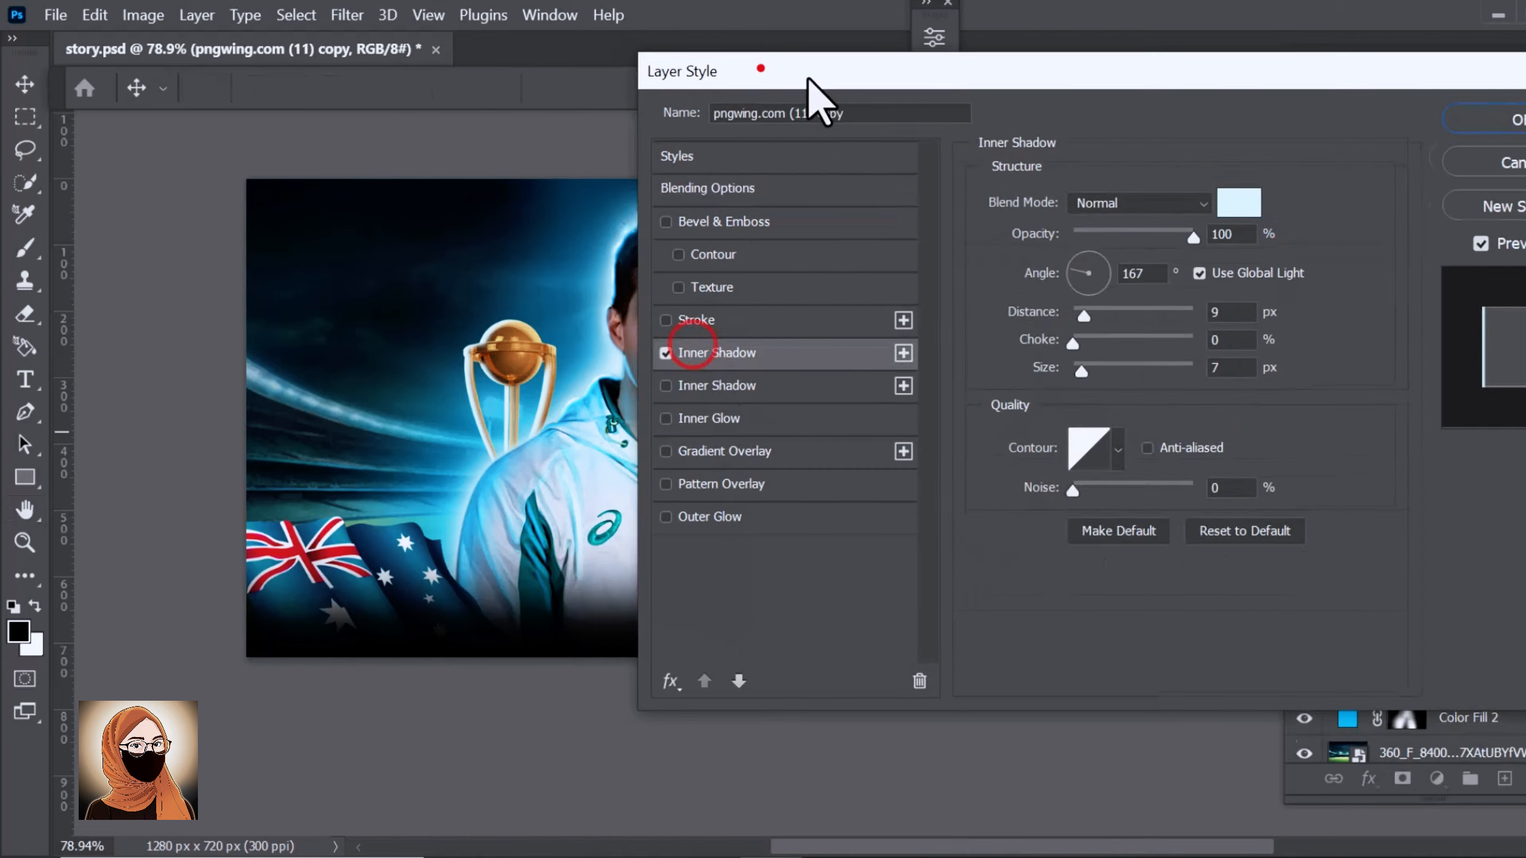
pyautogui.moveTo(808, 85); pyautogui.dragTo(1198, 81)
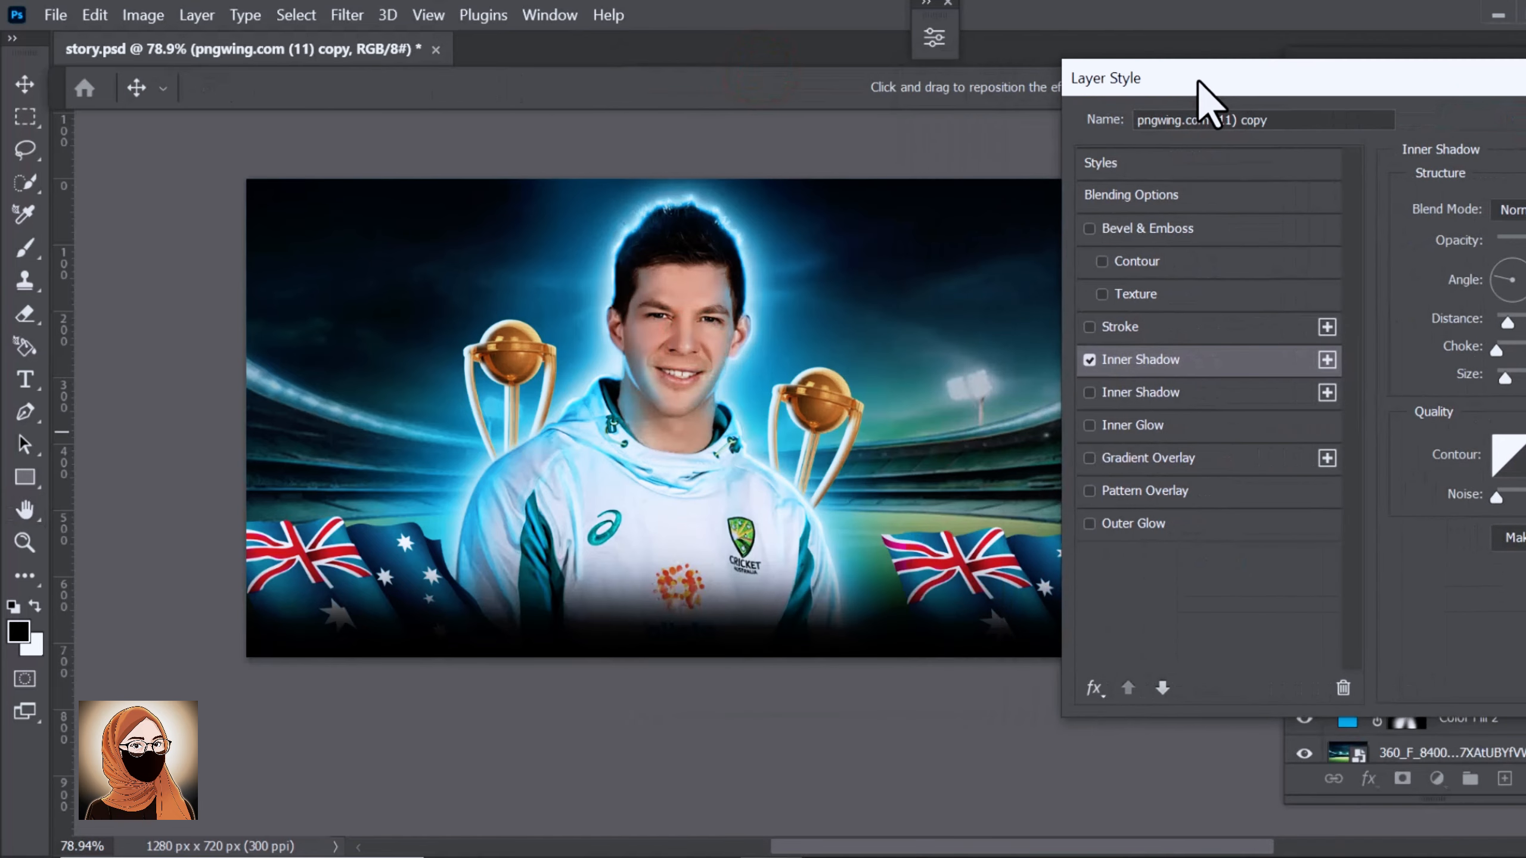
pyautogui.click(1088, 360)
pyautogui.moveTo(1459, 84); pyautogui.dragTo(1426, 81)
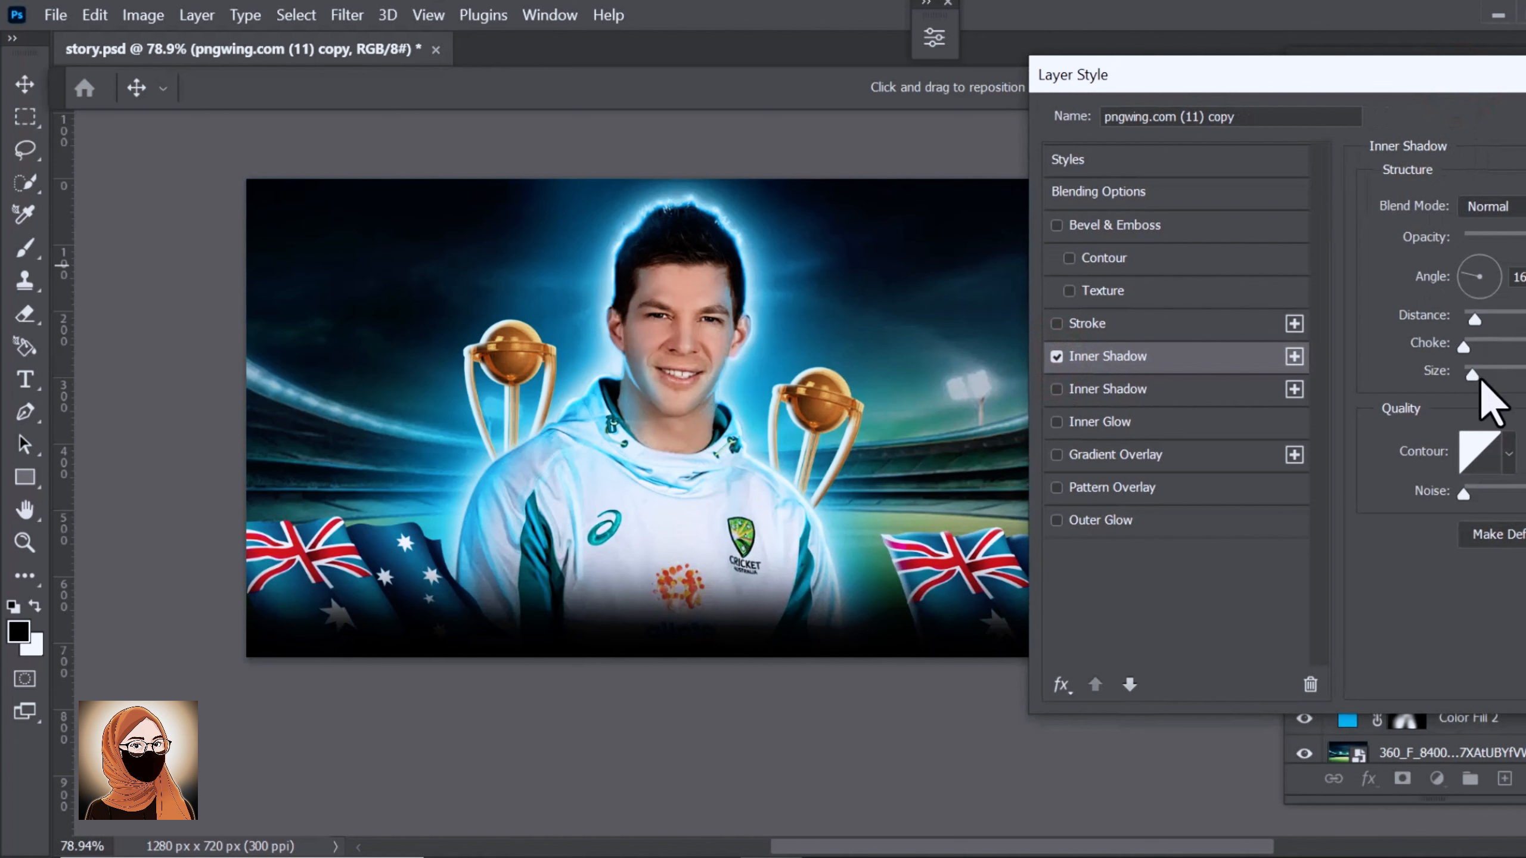
pyautogui.moveTo(1518, 84); pyautogui.dragTo(1286, 87)
pyautogui.press('Return')
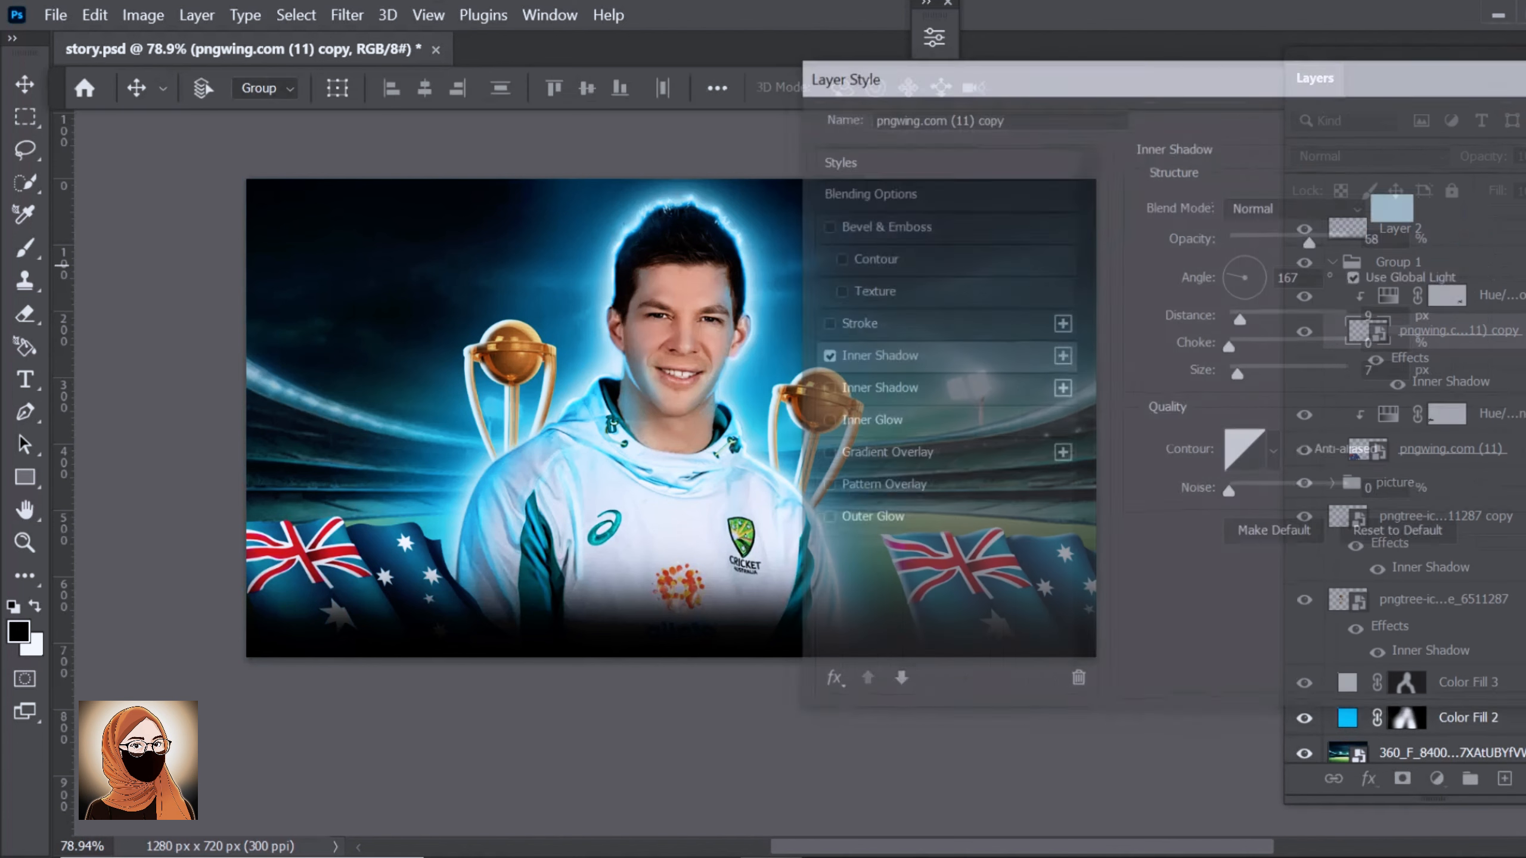
pyautogui.moveTo(1406, 360); pyautogui.dragTo(1457, 462)
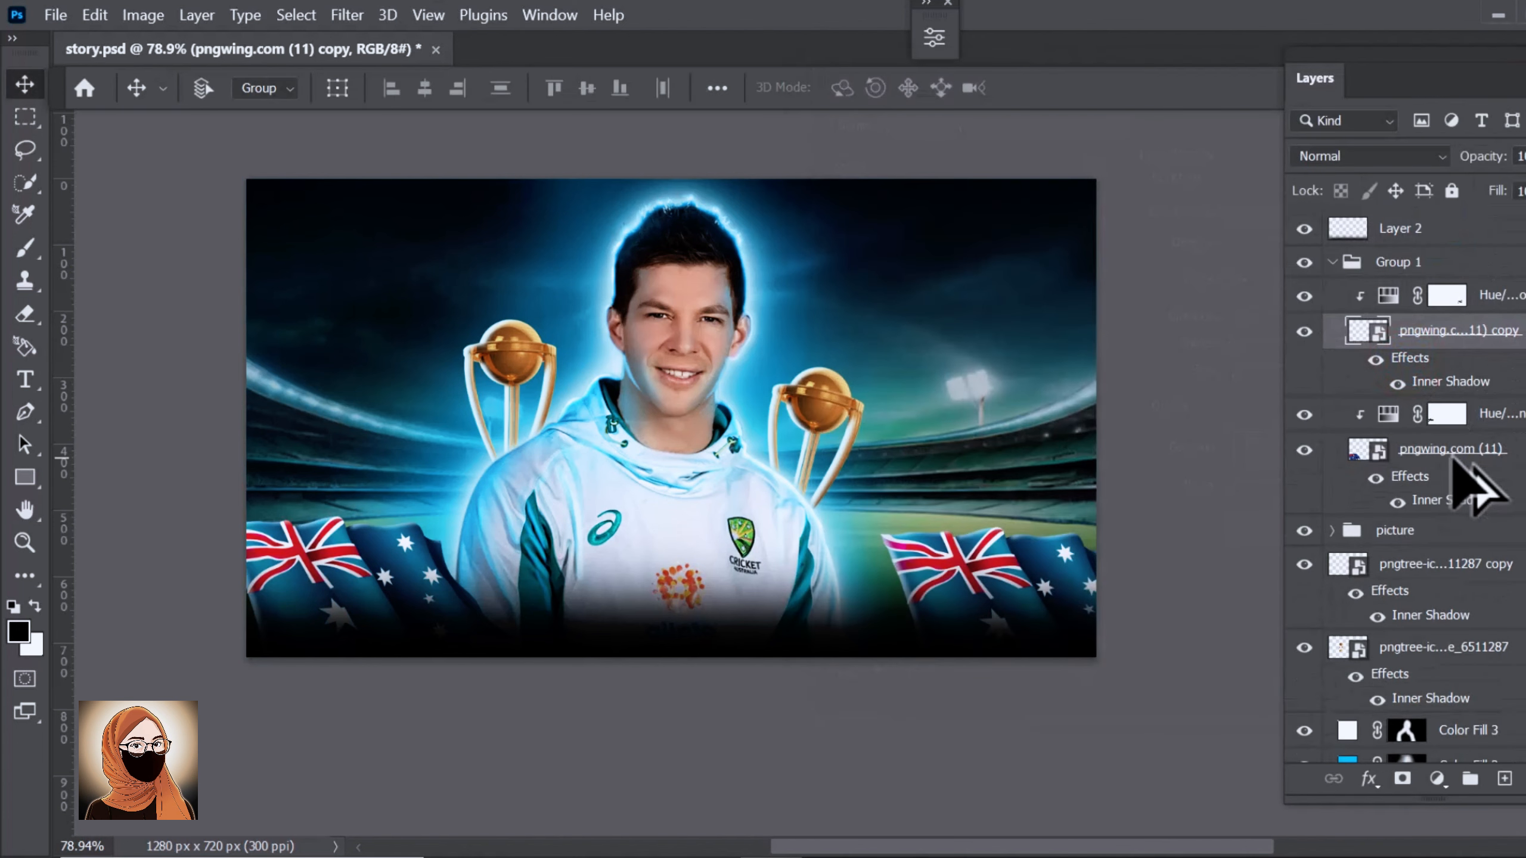
# Collapse Group 1, rename it flags, and toggle its visibility to compare the composite with and without the flags.
pyautogui.click(1378, 263)
pyautogui.click(1333, 262)
pyautogui.doubleClick(1395, 265)
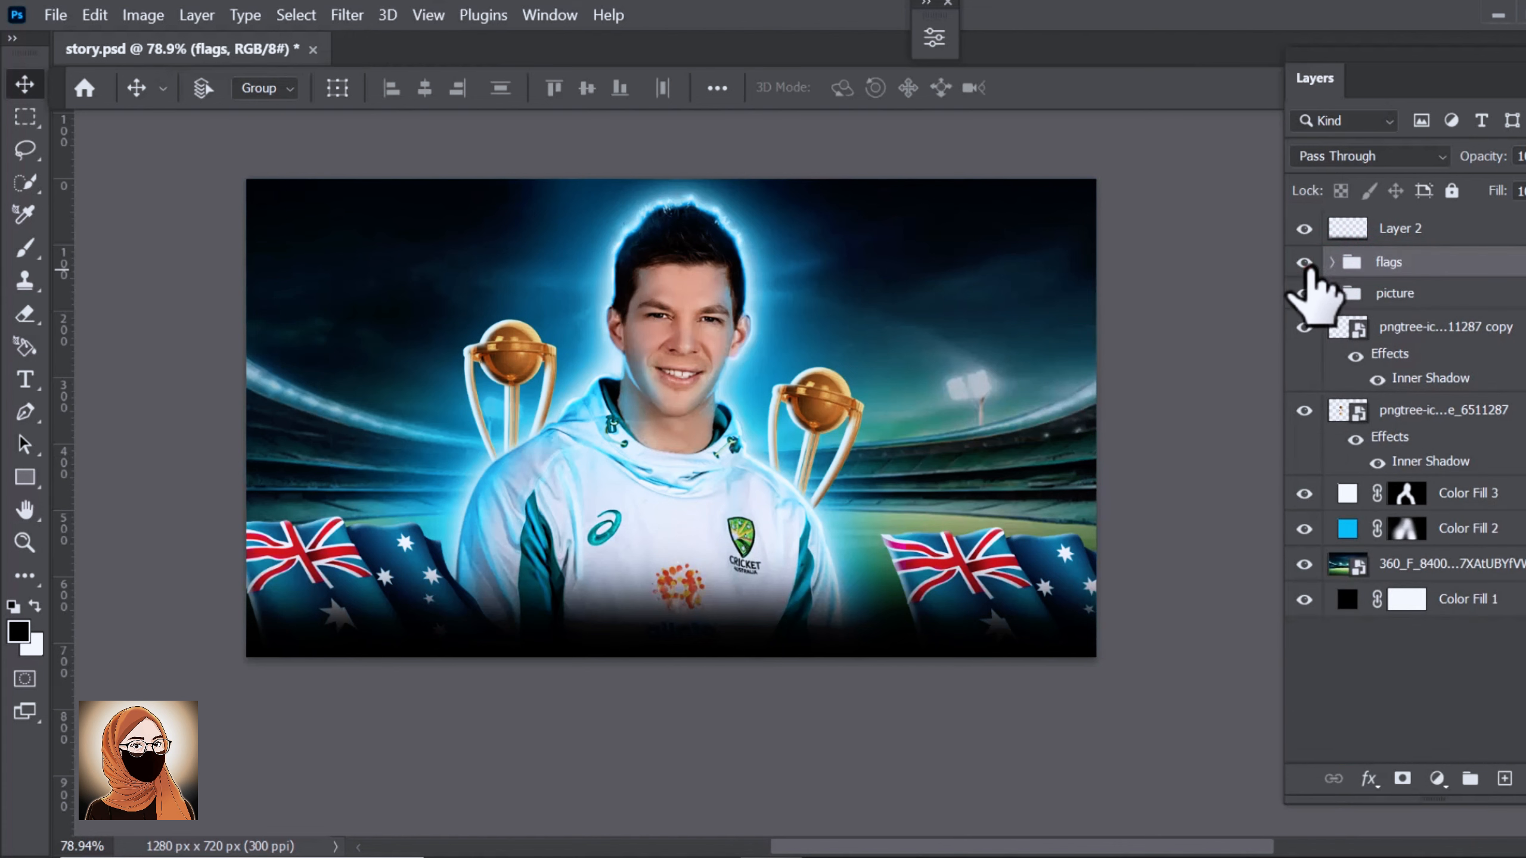
pyautogui.click(1305, 264)
pyautogui.click(1306, 264)
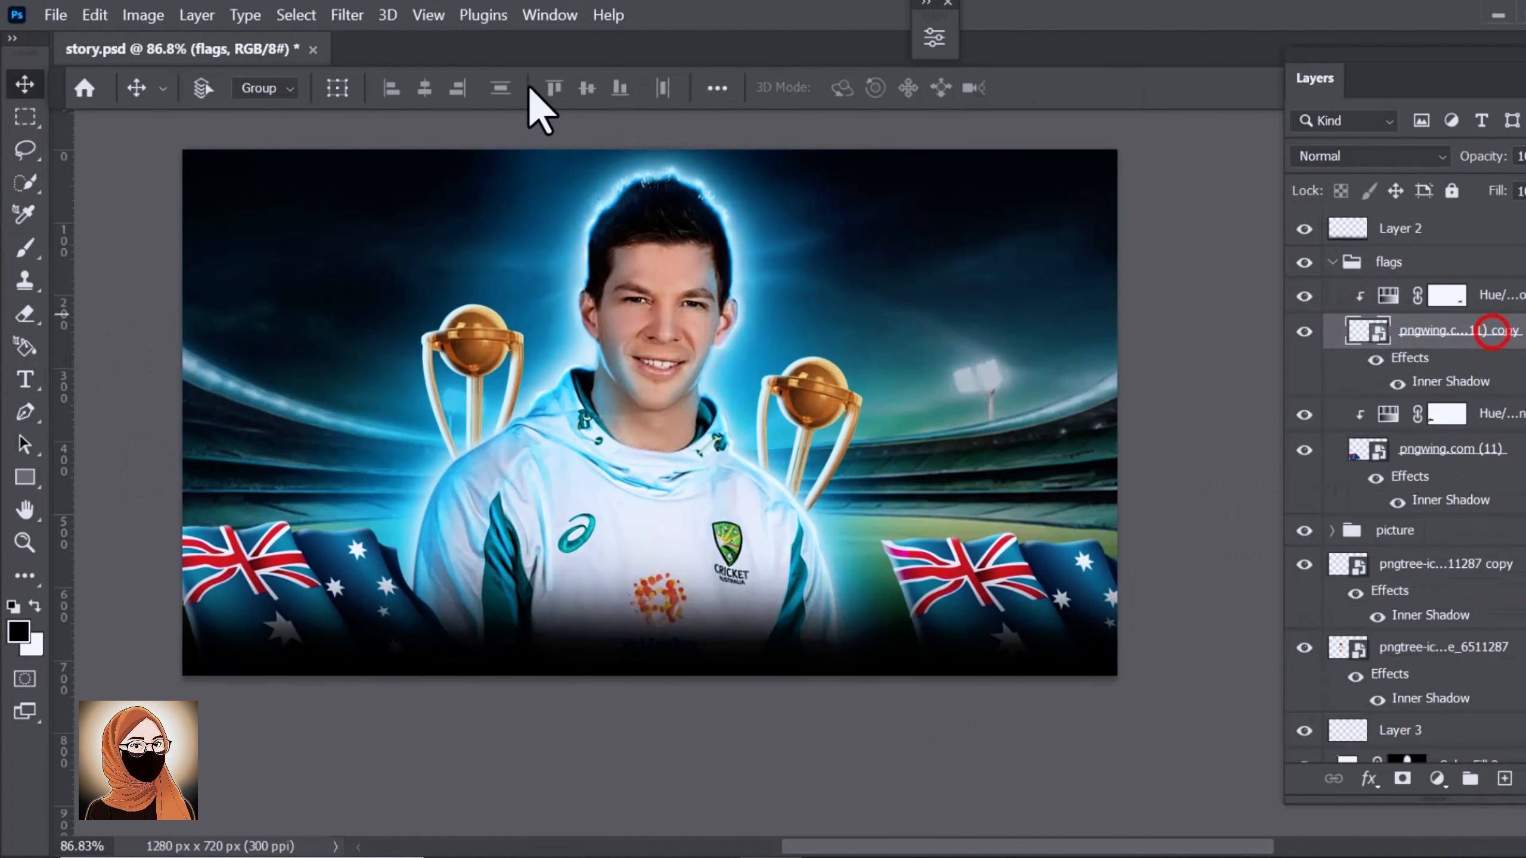
# Apply Motion Blur at a -16° angle and 27 px distance to the flag copy, and reduce its layer opacity.
pyautogui.click(347, 15)
pyautogui.click(390, 313)
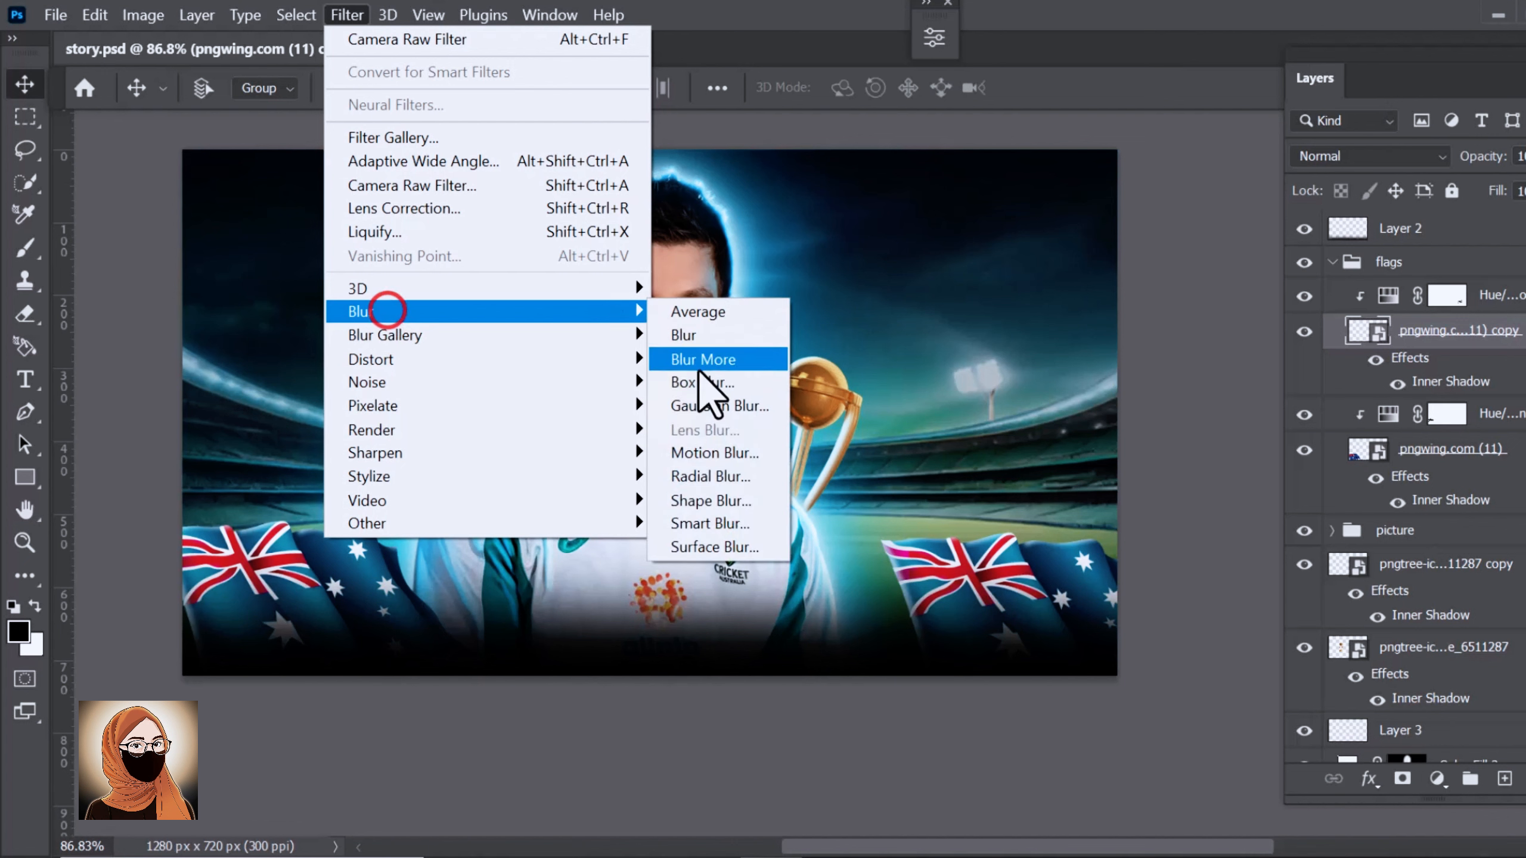
pyautogui.click(712, 452)
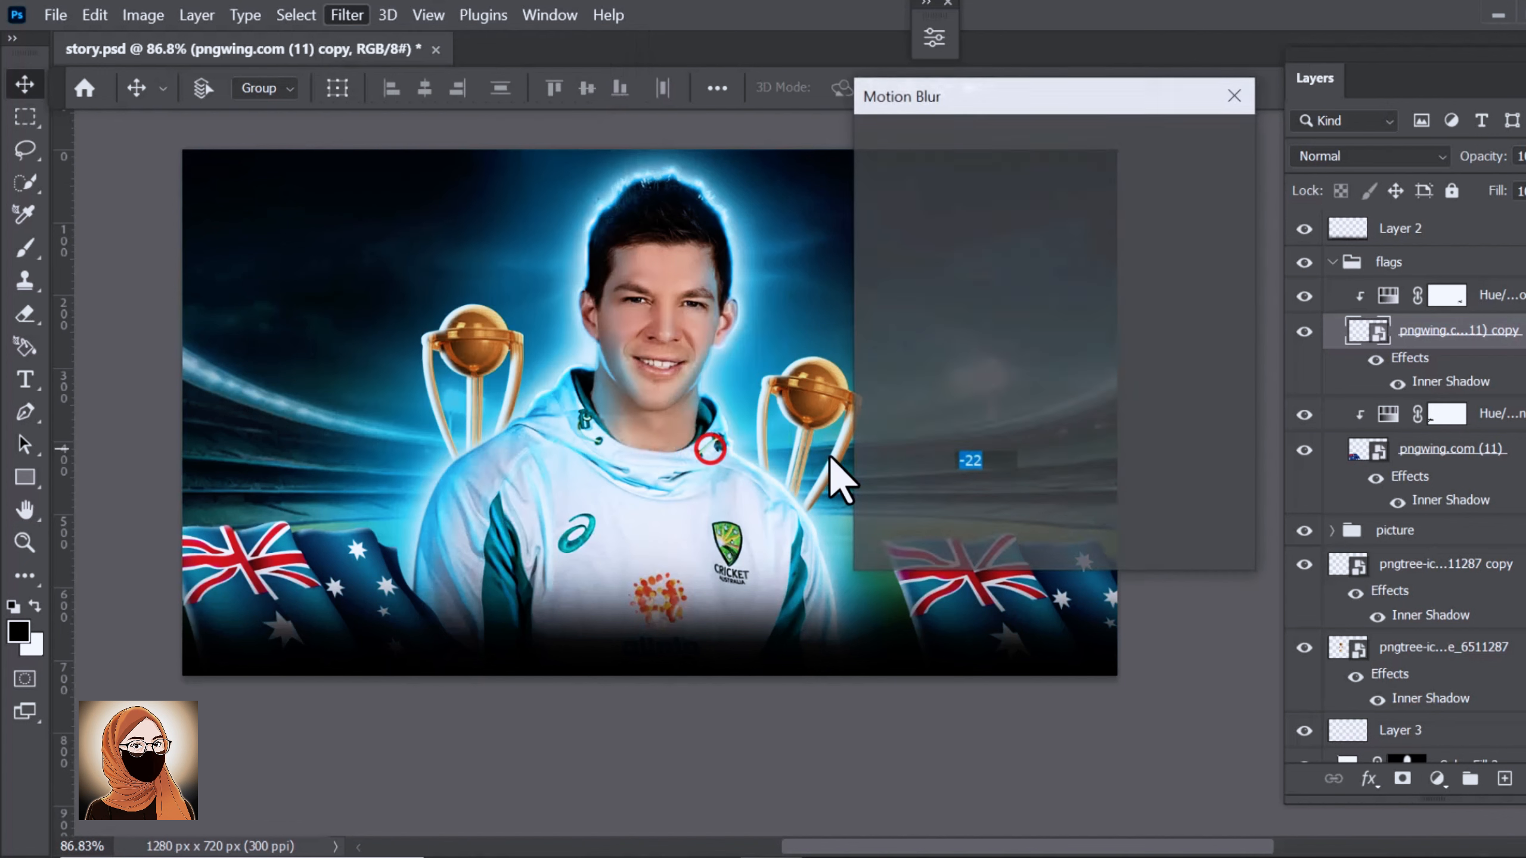
pyautogui.moveTo(1069, 110); pyautogui.dragTo(1090, 72)
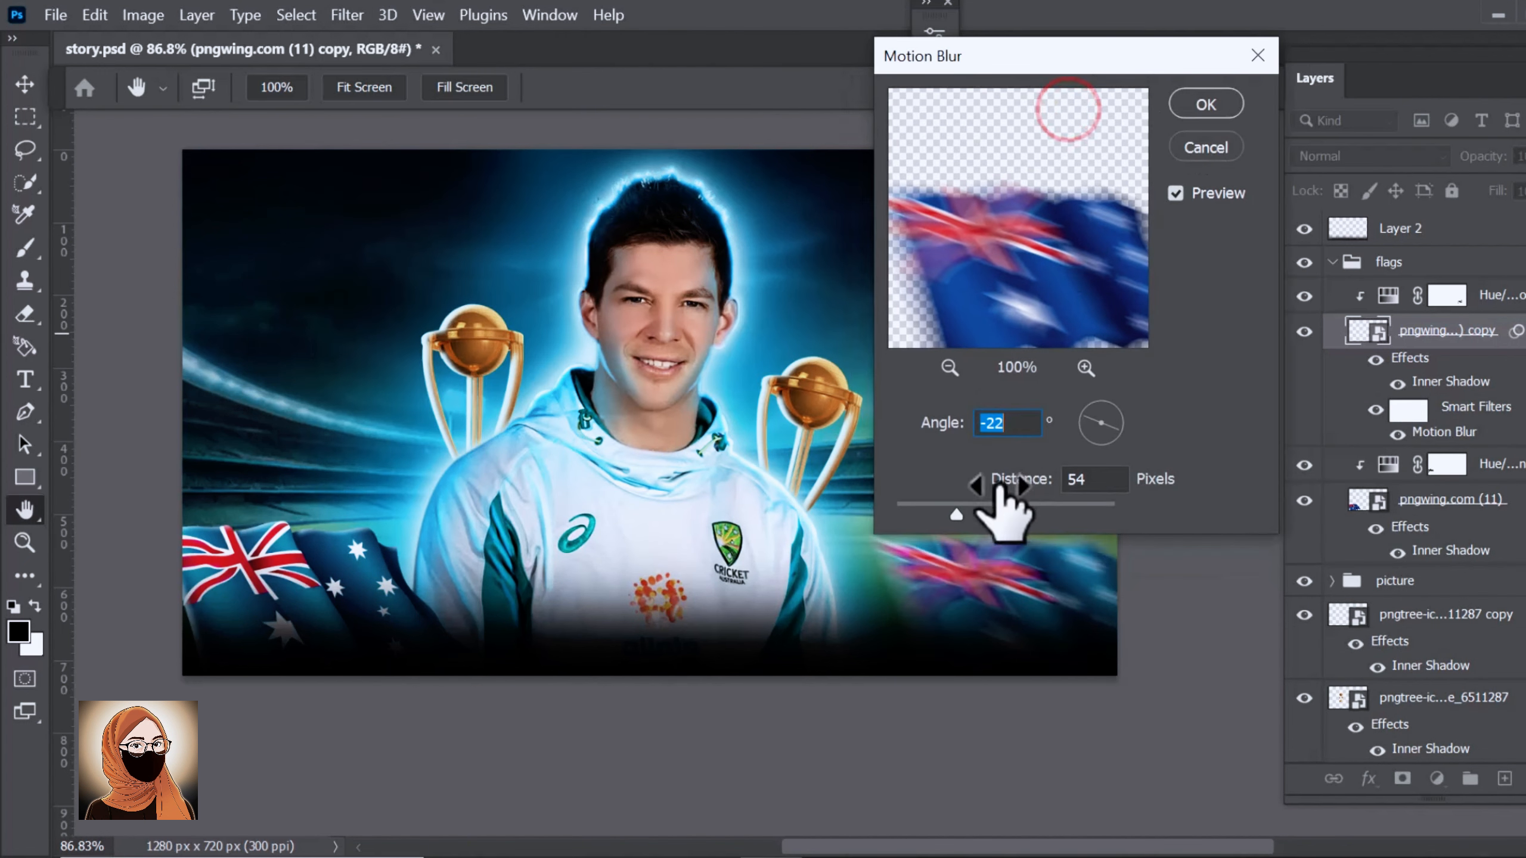
pyautogui.click(933, 506)
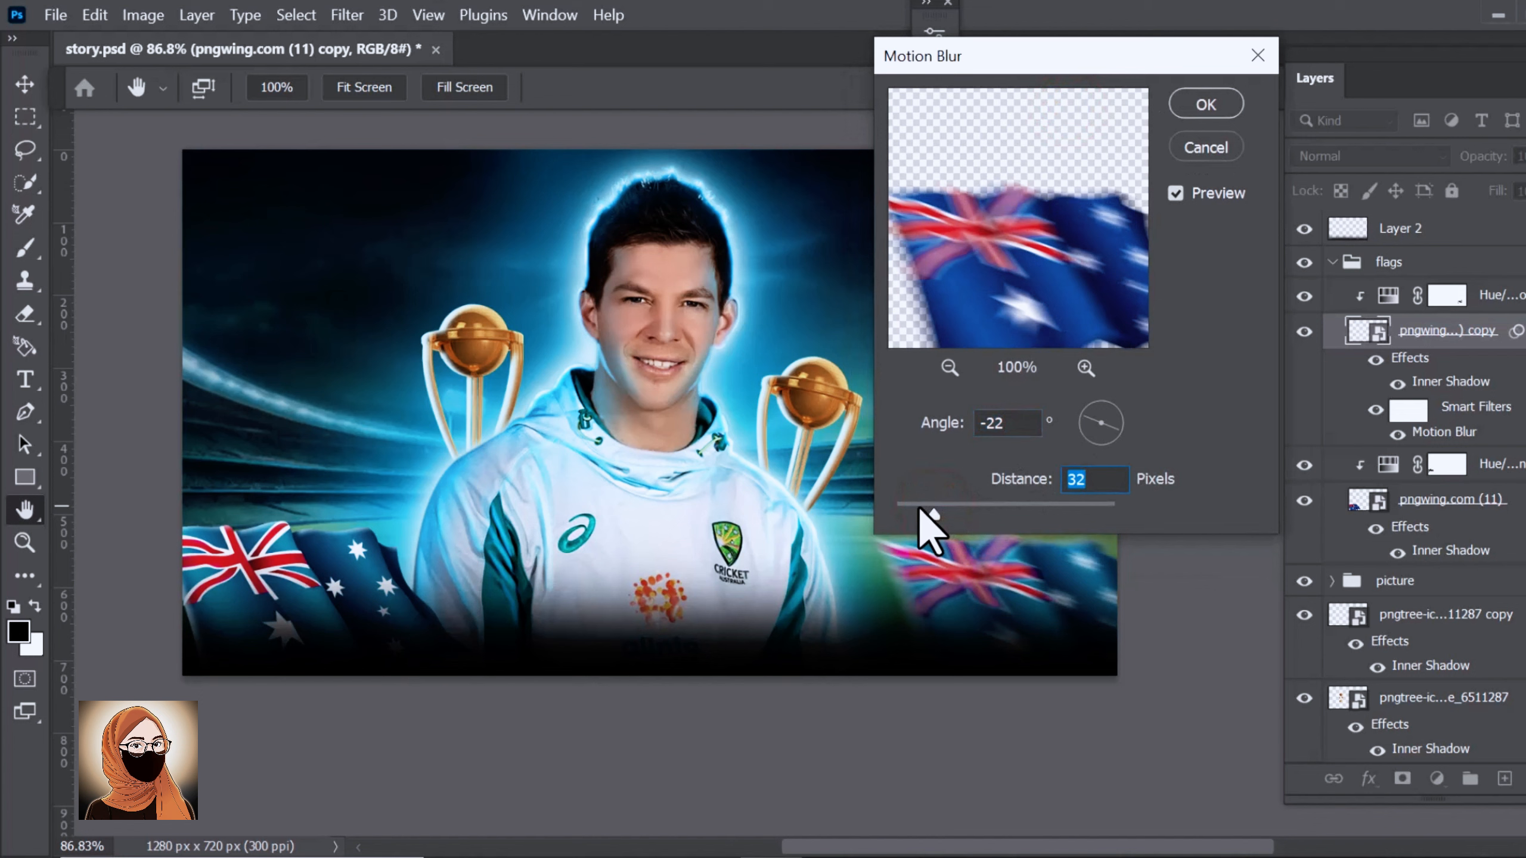
pyautogui.click(926, 508)
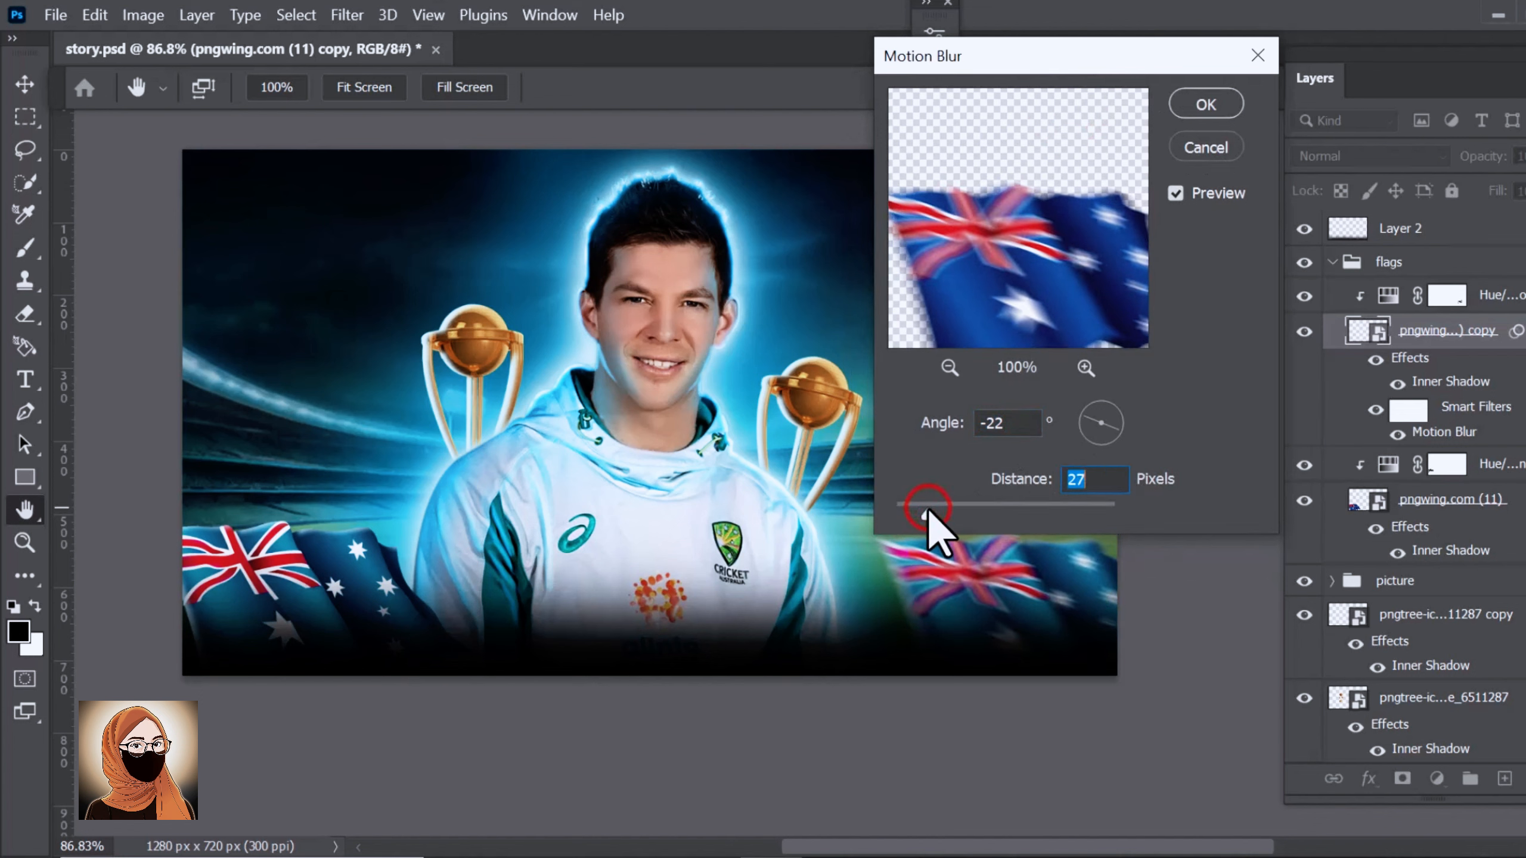
pyautogui.click(1090, 413)
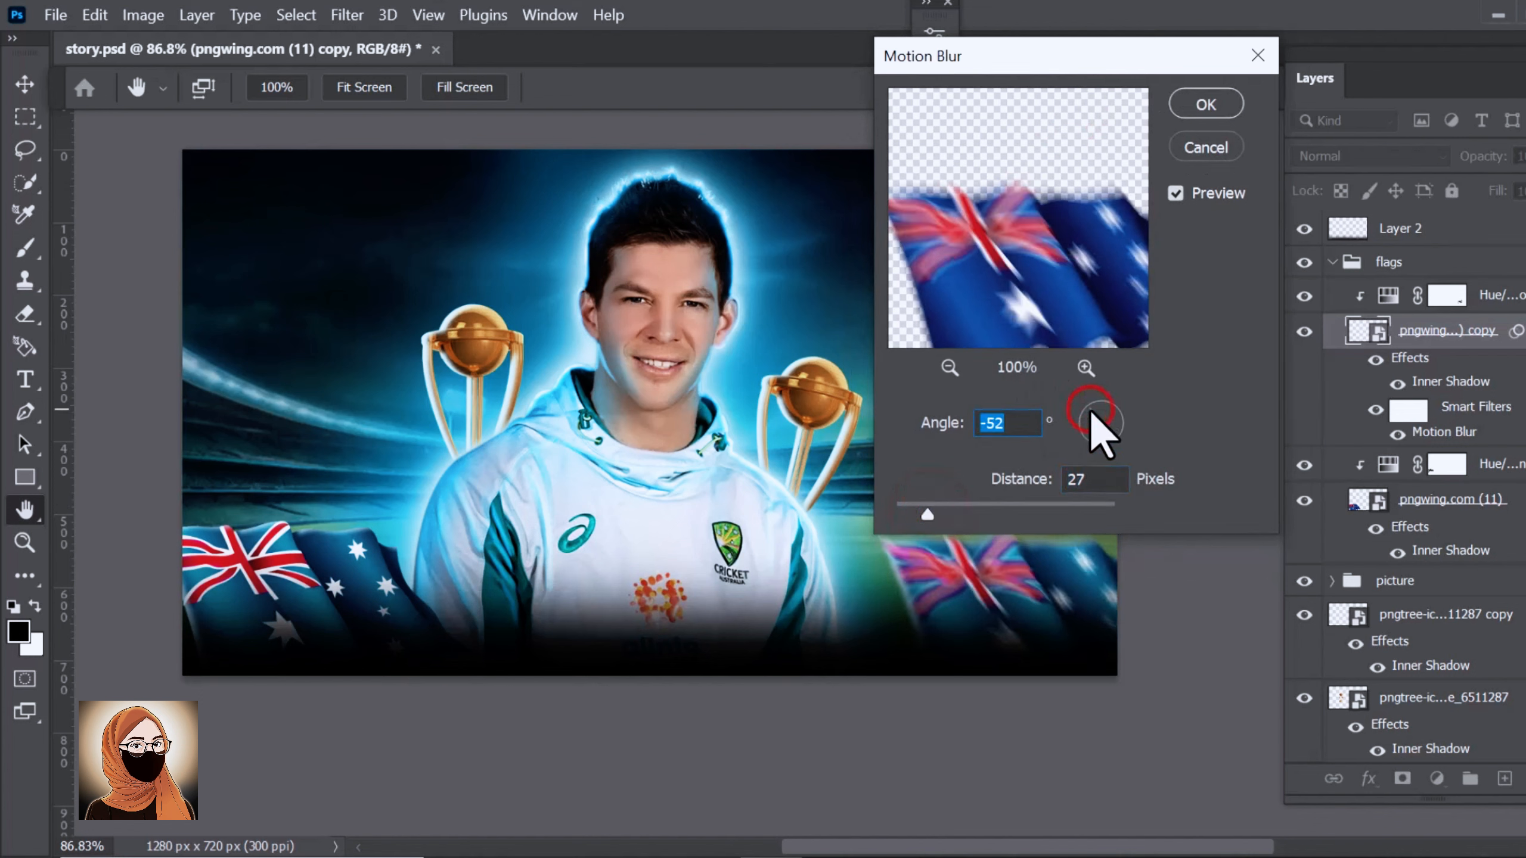
pyautogui.click(1086, 432)
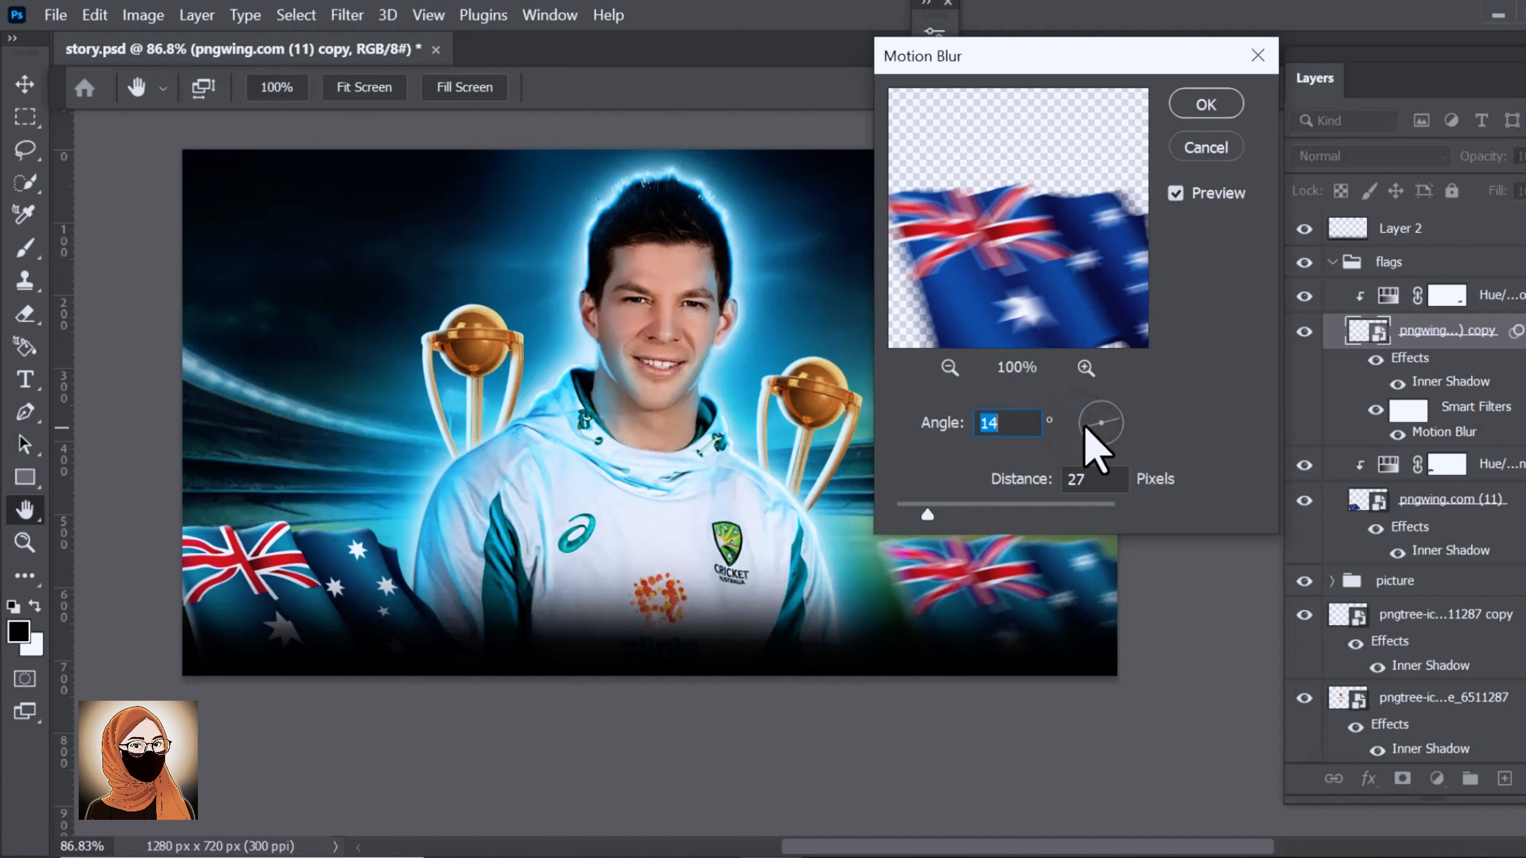
pyautogui.click(1085, 419)
pyautogui.click(1200, 103)
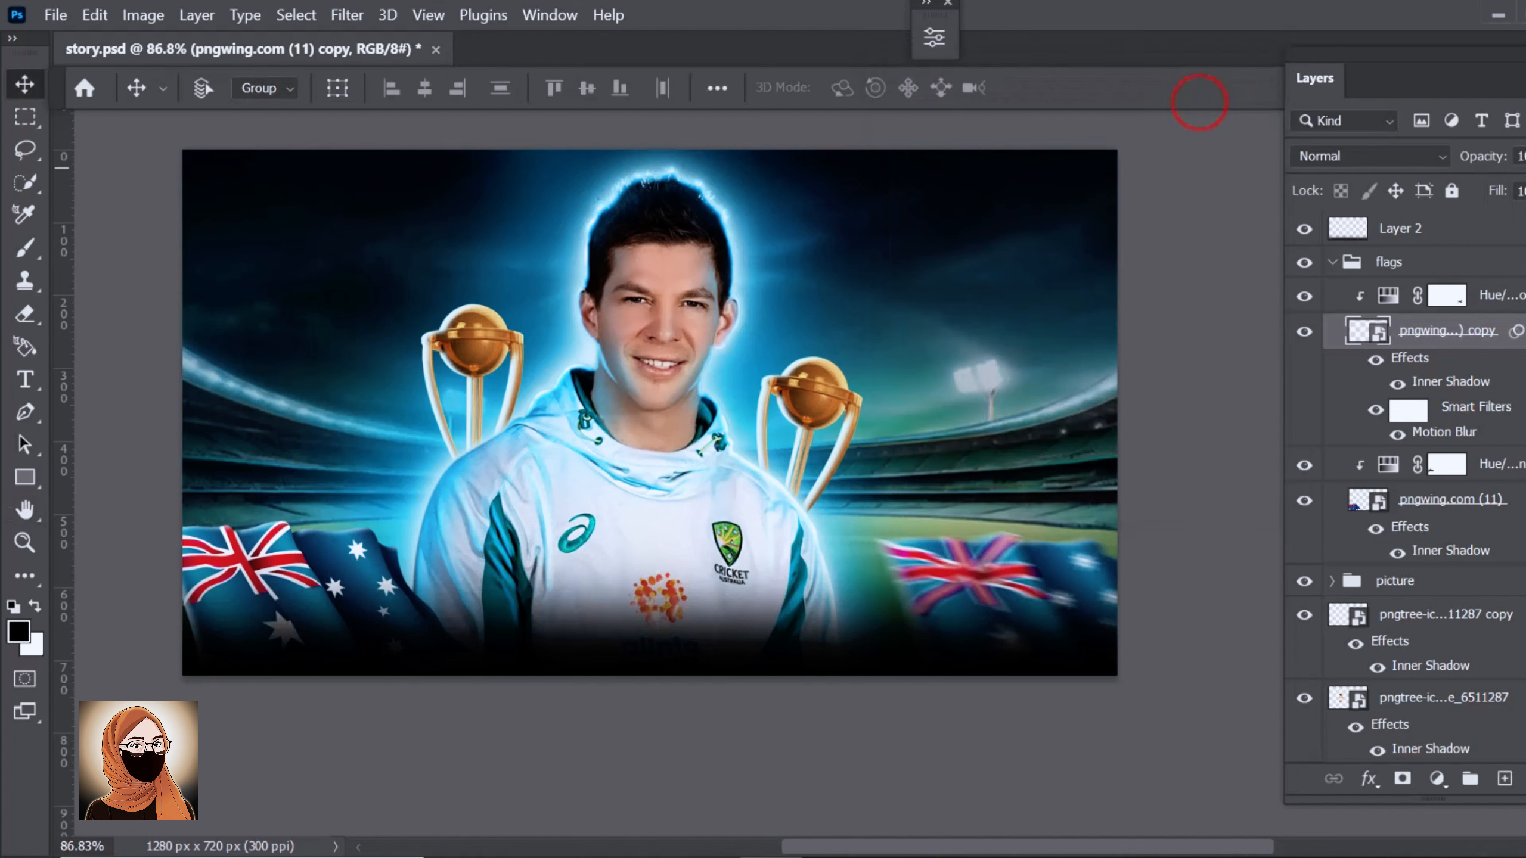
pyautogui.click(1521, 184)
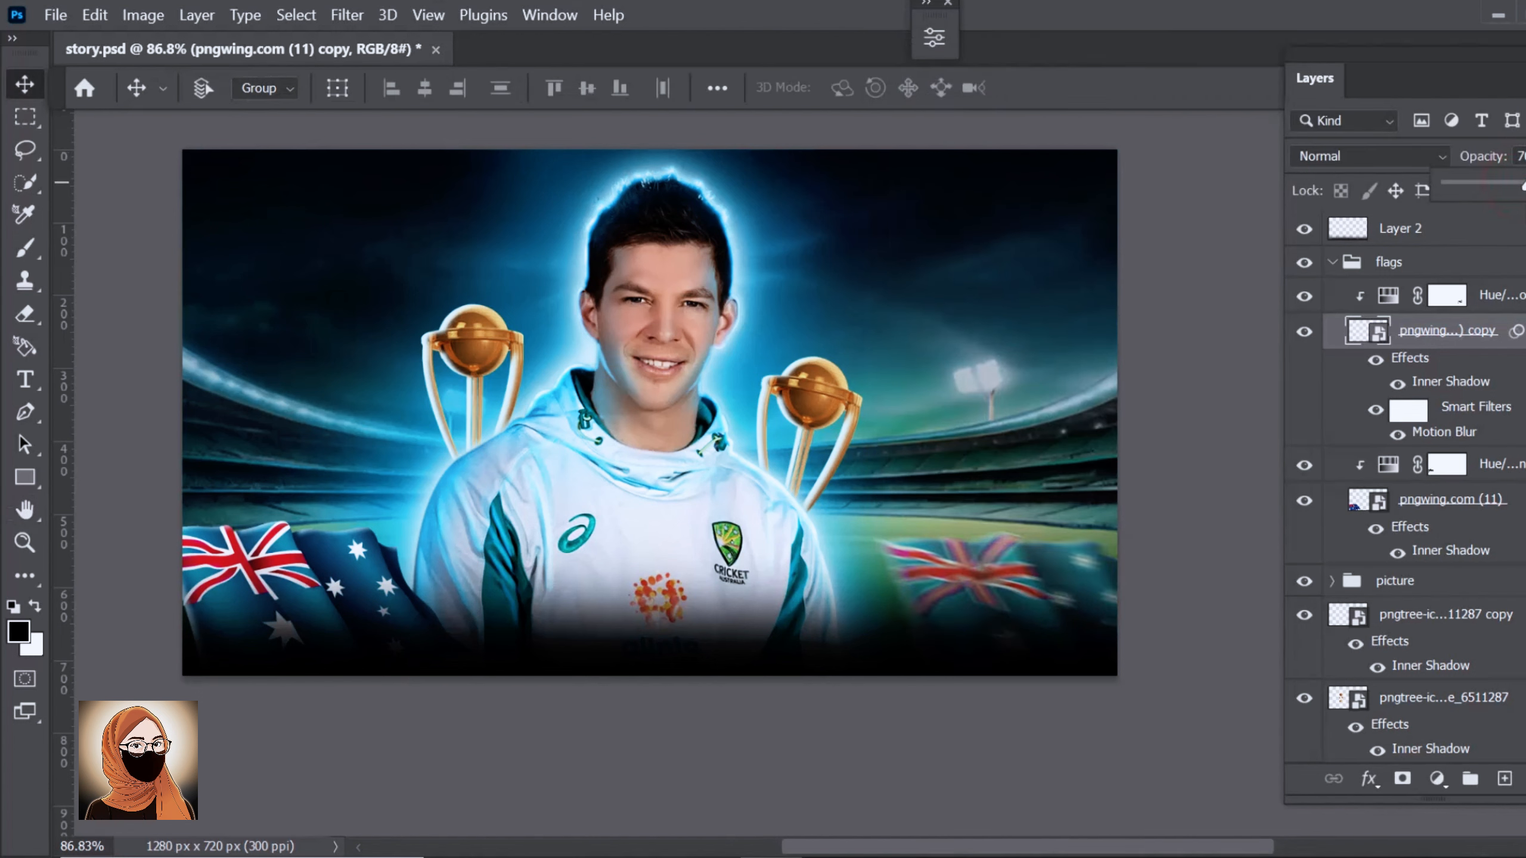
# Apply the same Motion Blur of -16° and 27 px to the original flag layer, and ready the Brush tool.
pyautogui.click(1418, 499)
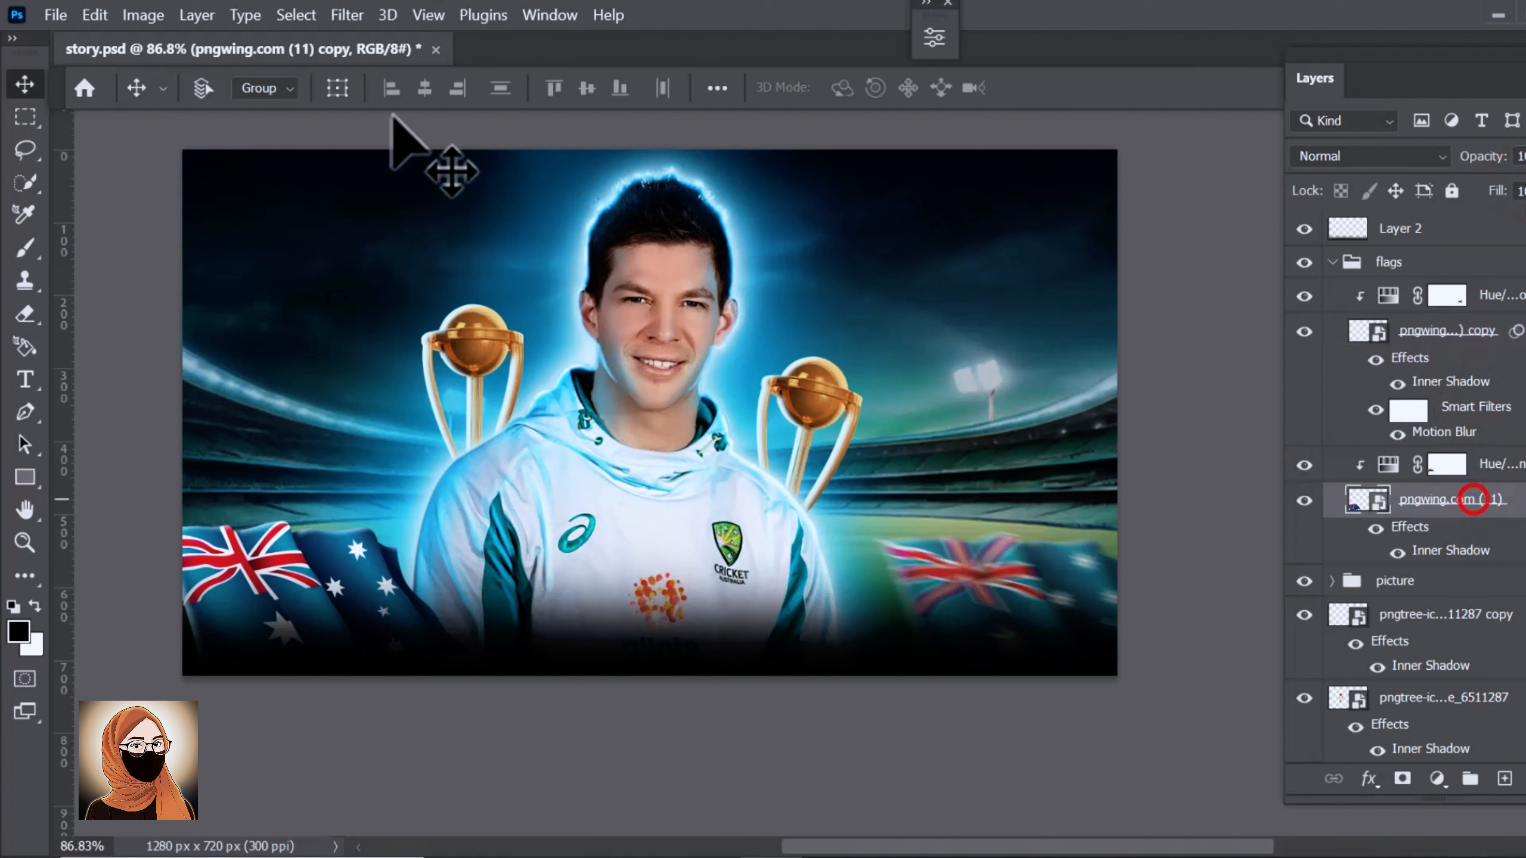
pyautogui.click(352, 15)
pyautogui.click(372, 37)
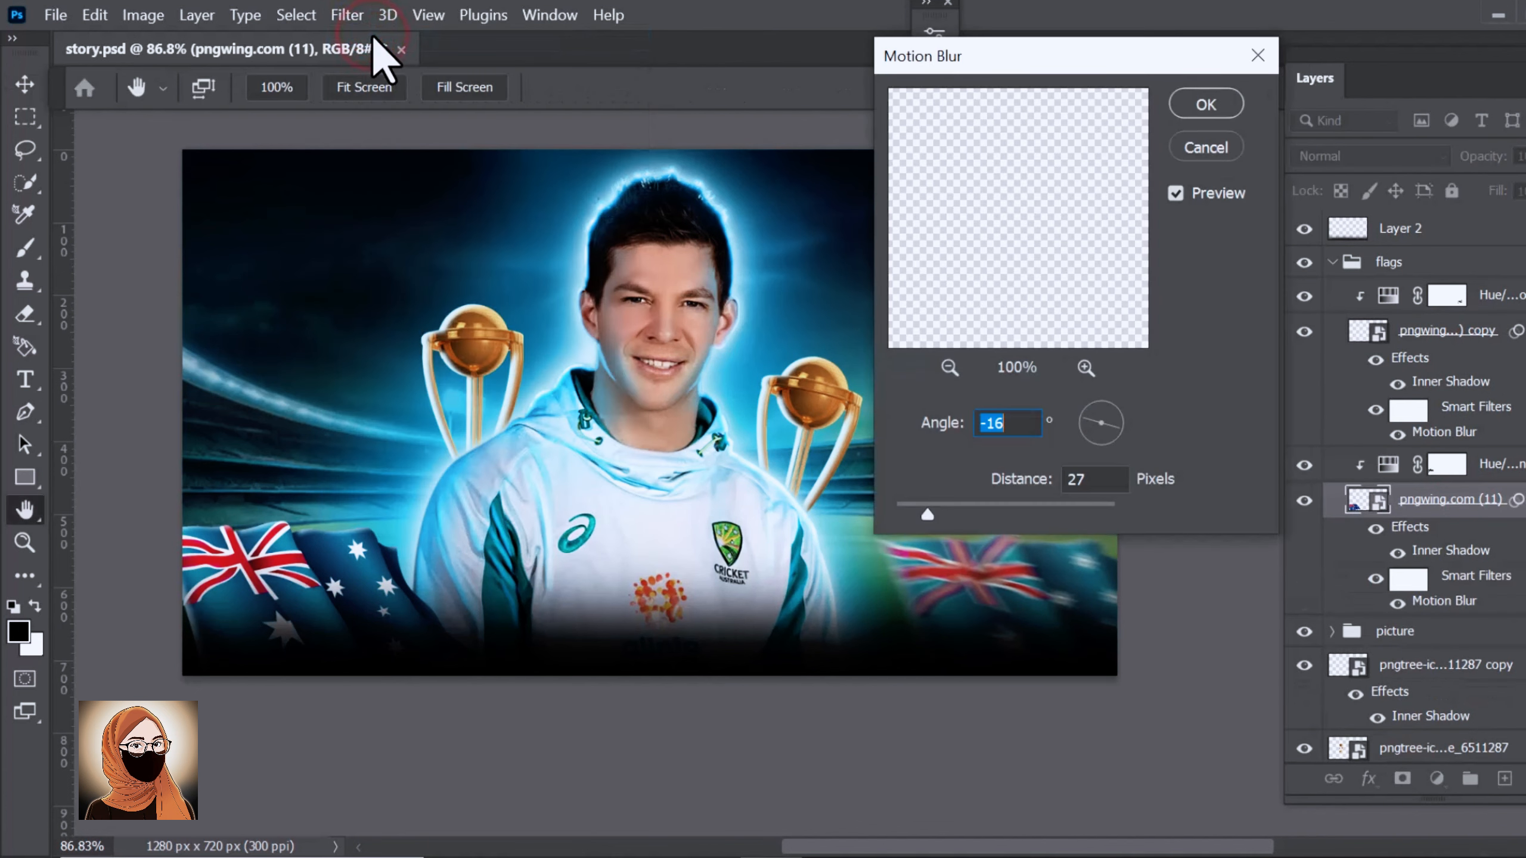
pyautogui.click(1199, 105)
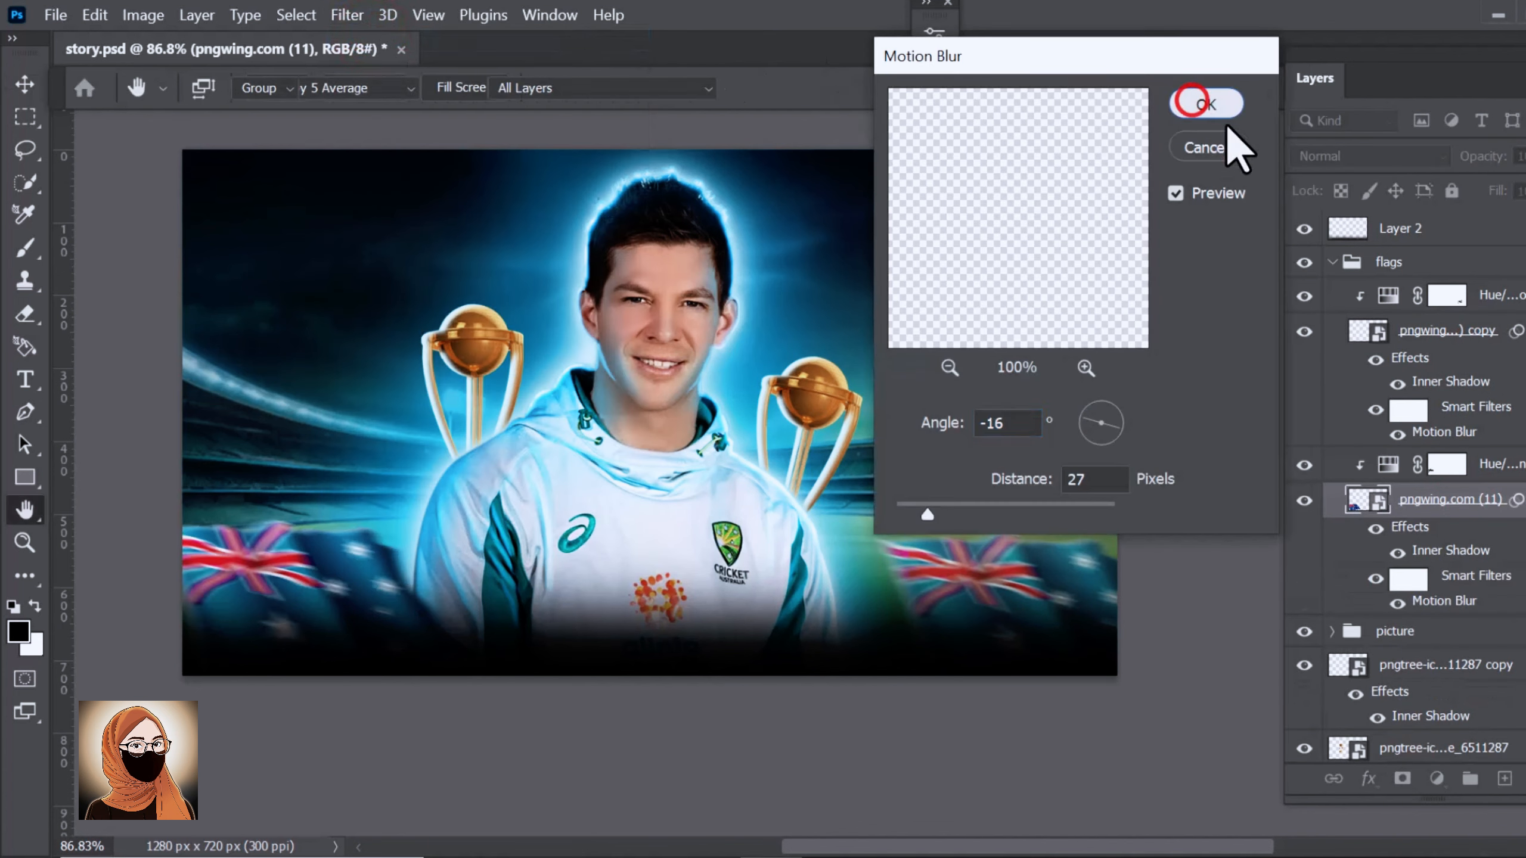
pyautogui.moveTo(960, 857)
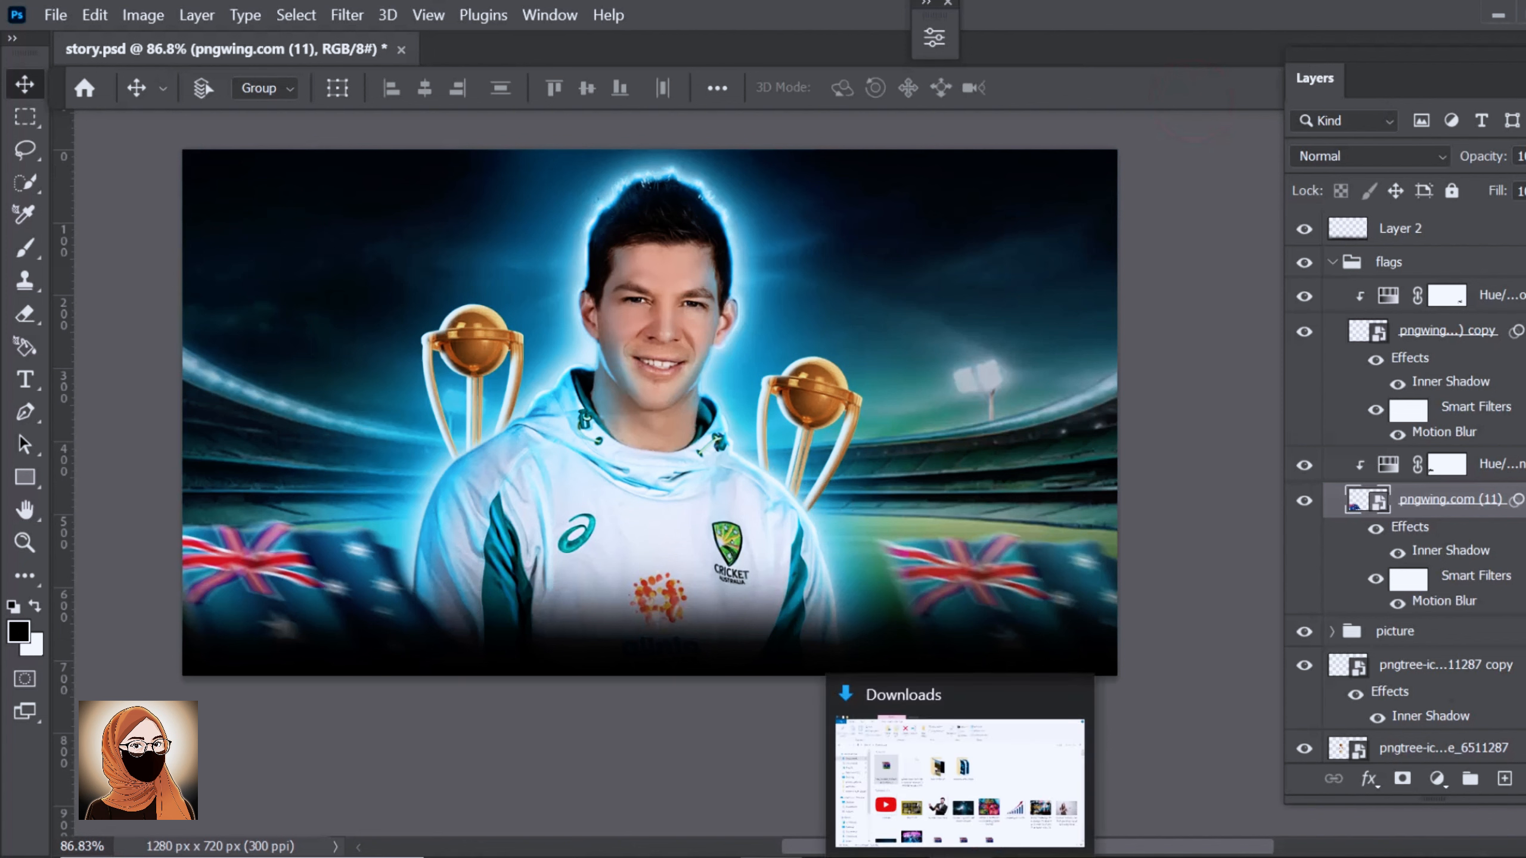
pyautogui.click(24, 247)
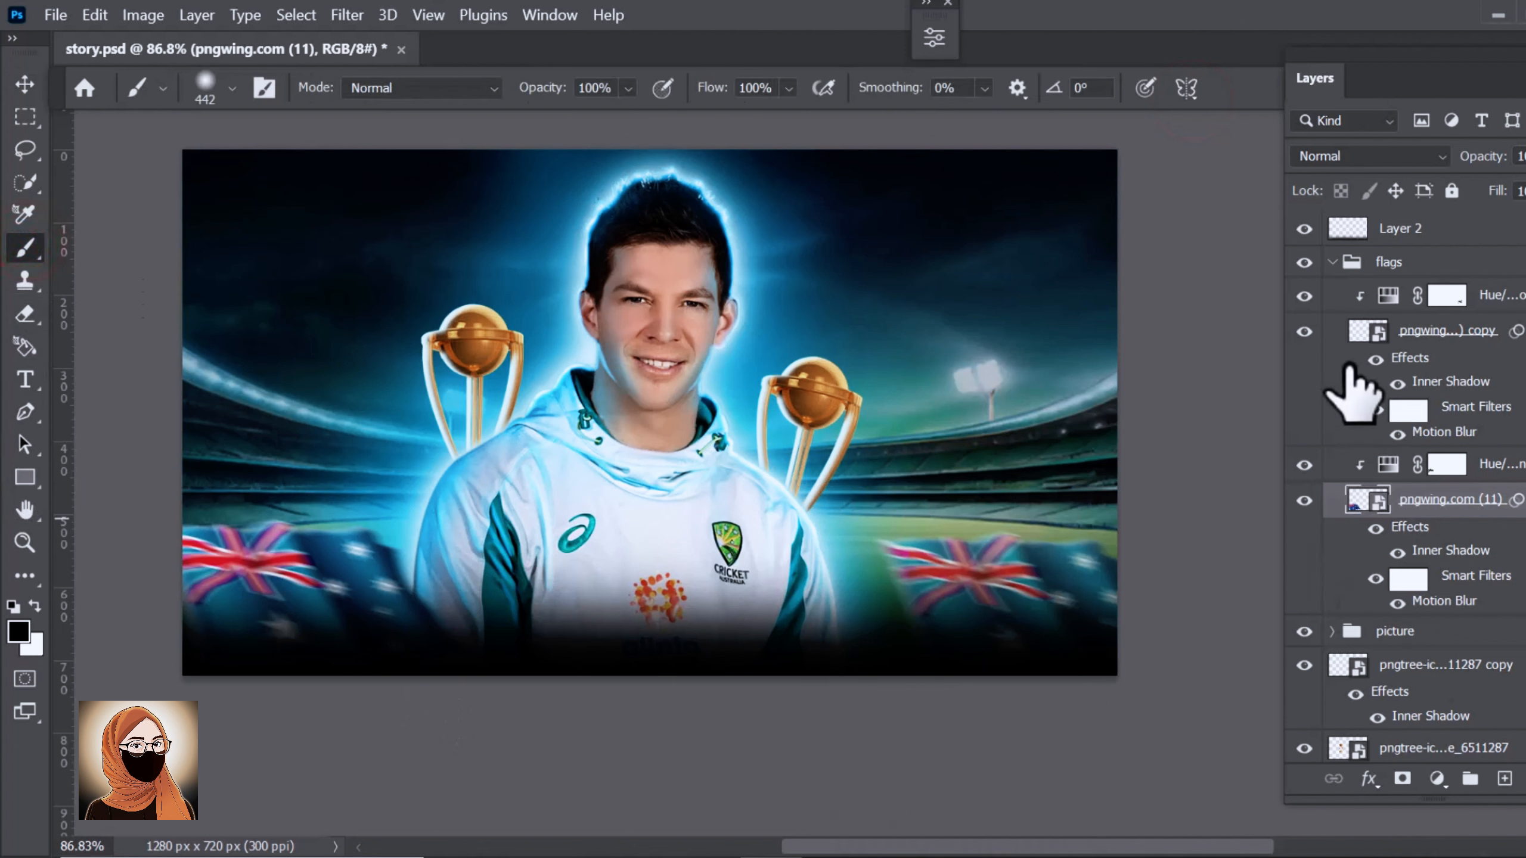
# Collapse the flags group and colour-label it red, and give the picture group an orange label.
pyautogui.click(1331, 263)
pyautogui.rightClick(1307, 263)
pyautogui.click(1330, 356)
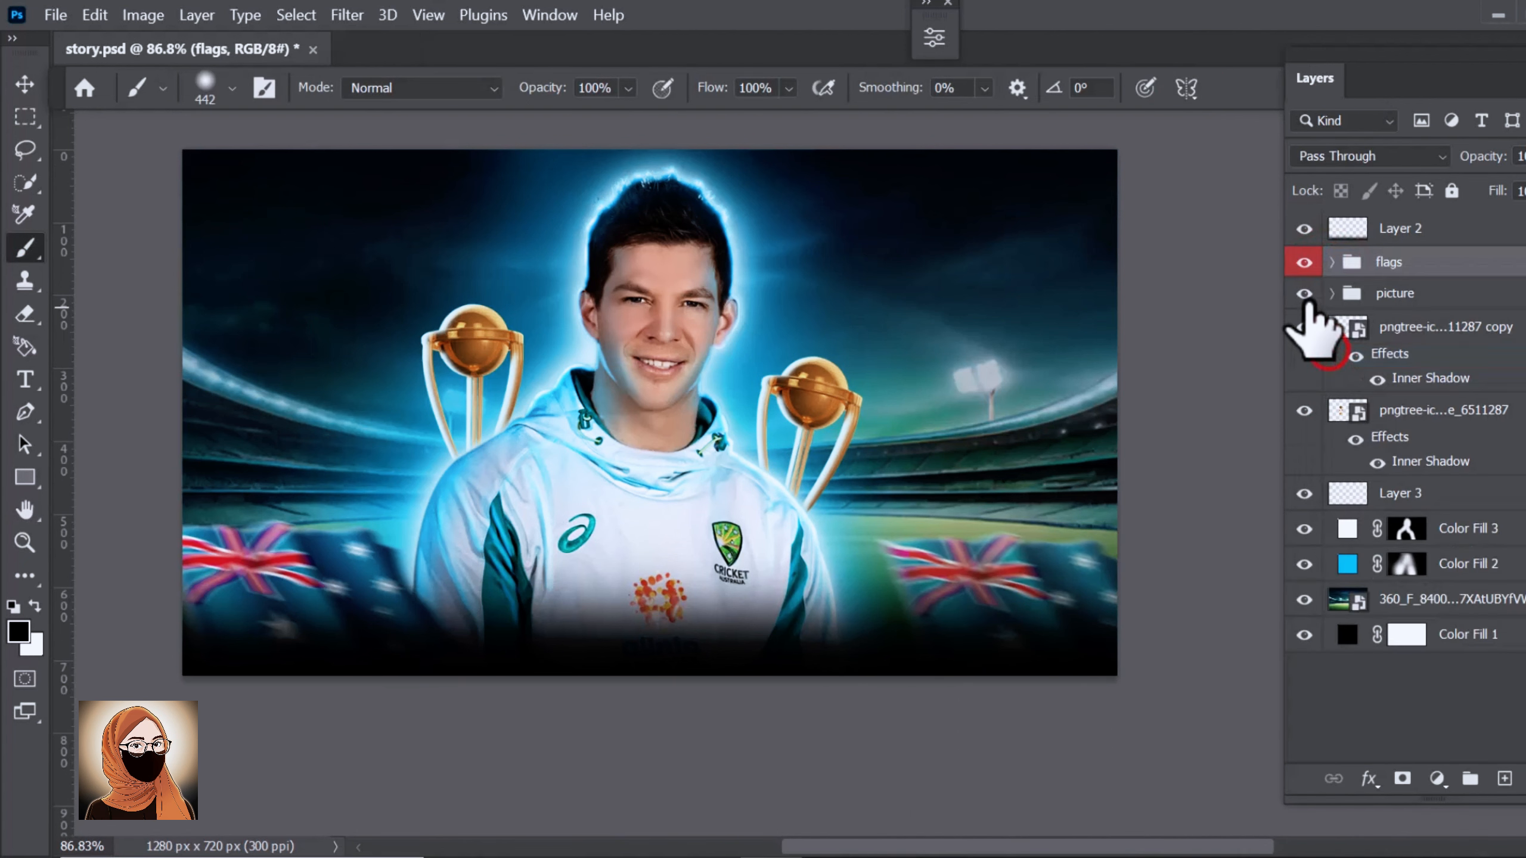
pyautogui.rightClick(1307, 294)
pyautogui.click(1357, 409)
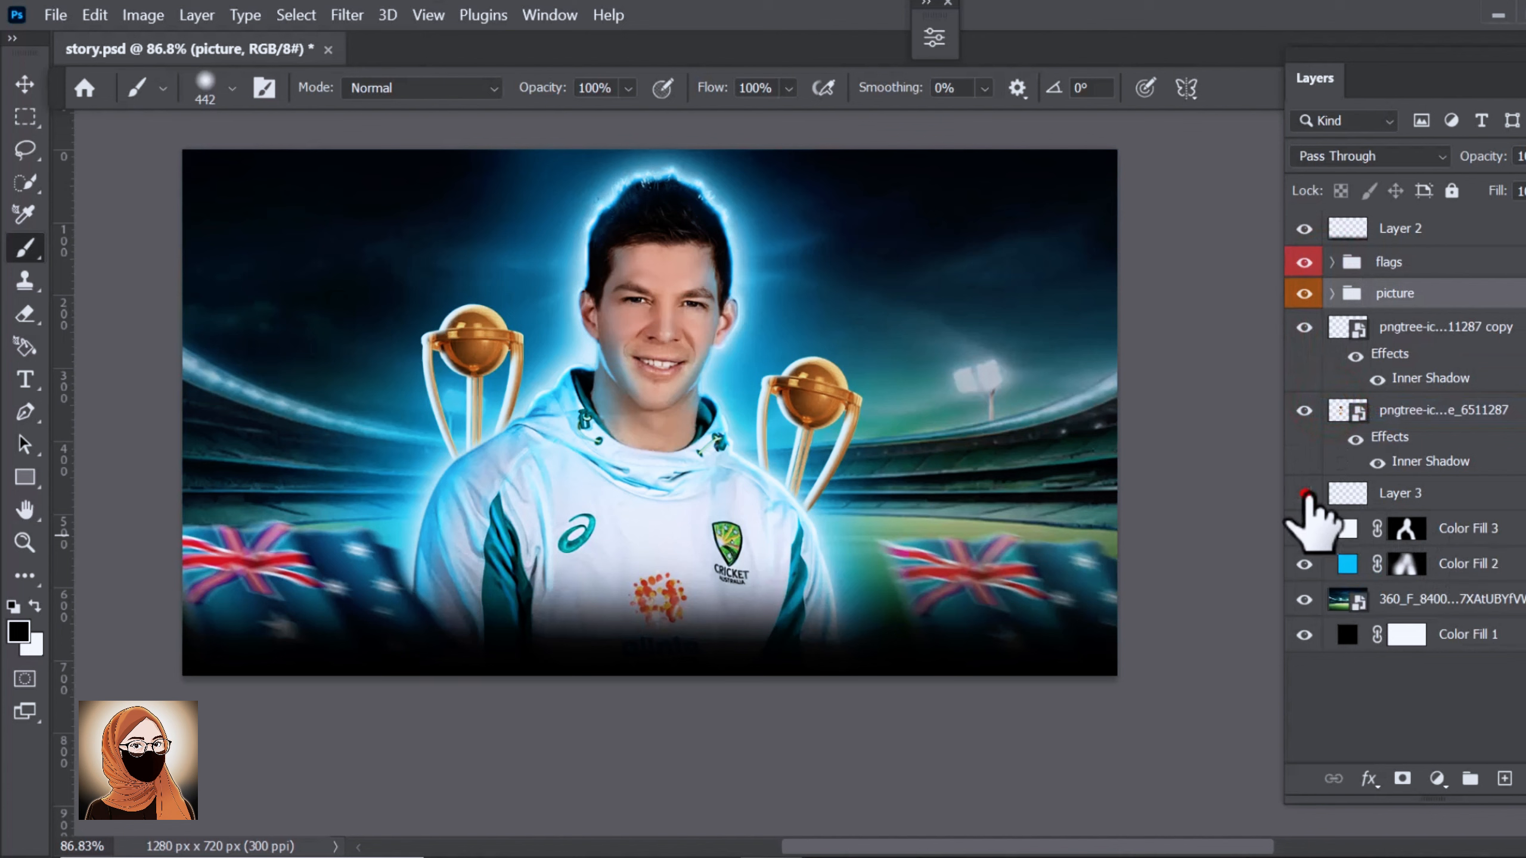
# Select Layer 3 and ready smoke brush 46 from Free Smoke Photoshop Brushes 4 at 550 px.
pyautogui.click(1404, 496)
pyautogui.rightClick(652, 554)
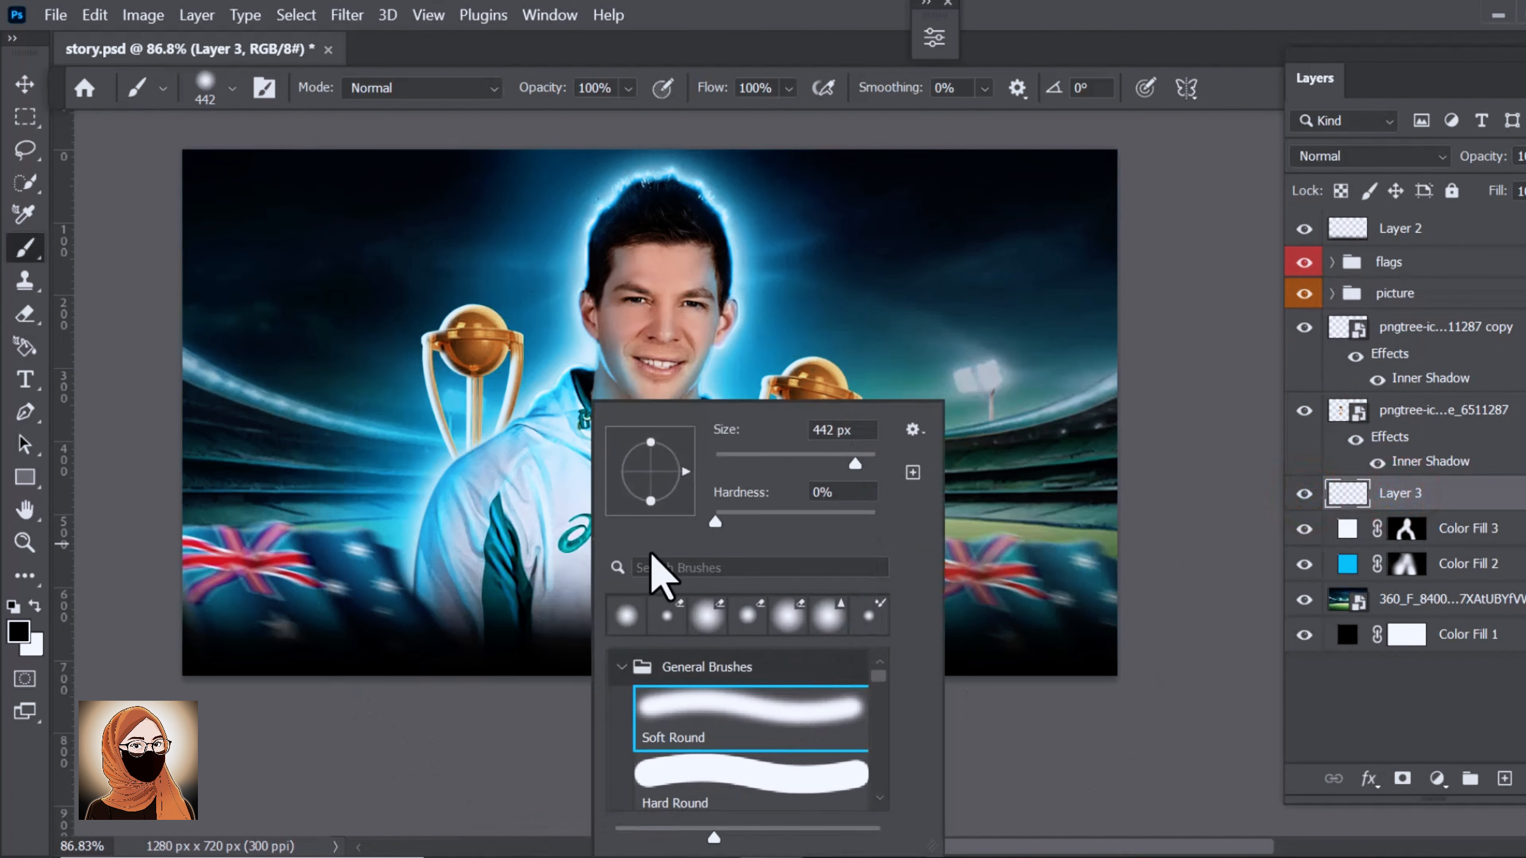
pyautogui.click(621, 666)
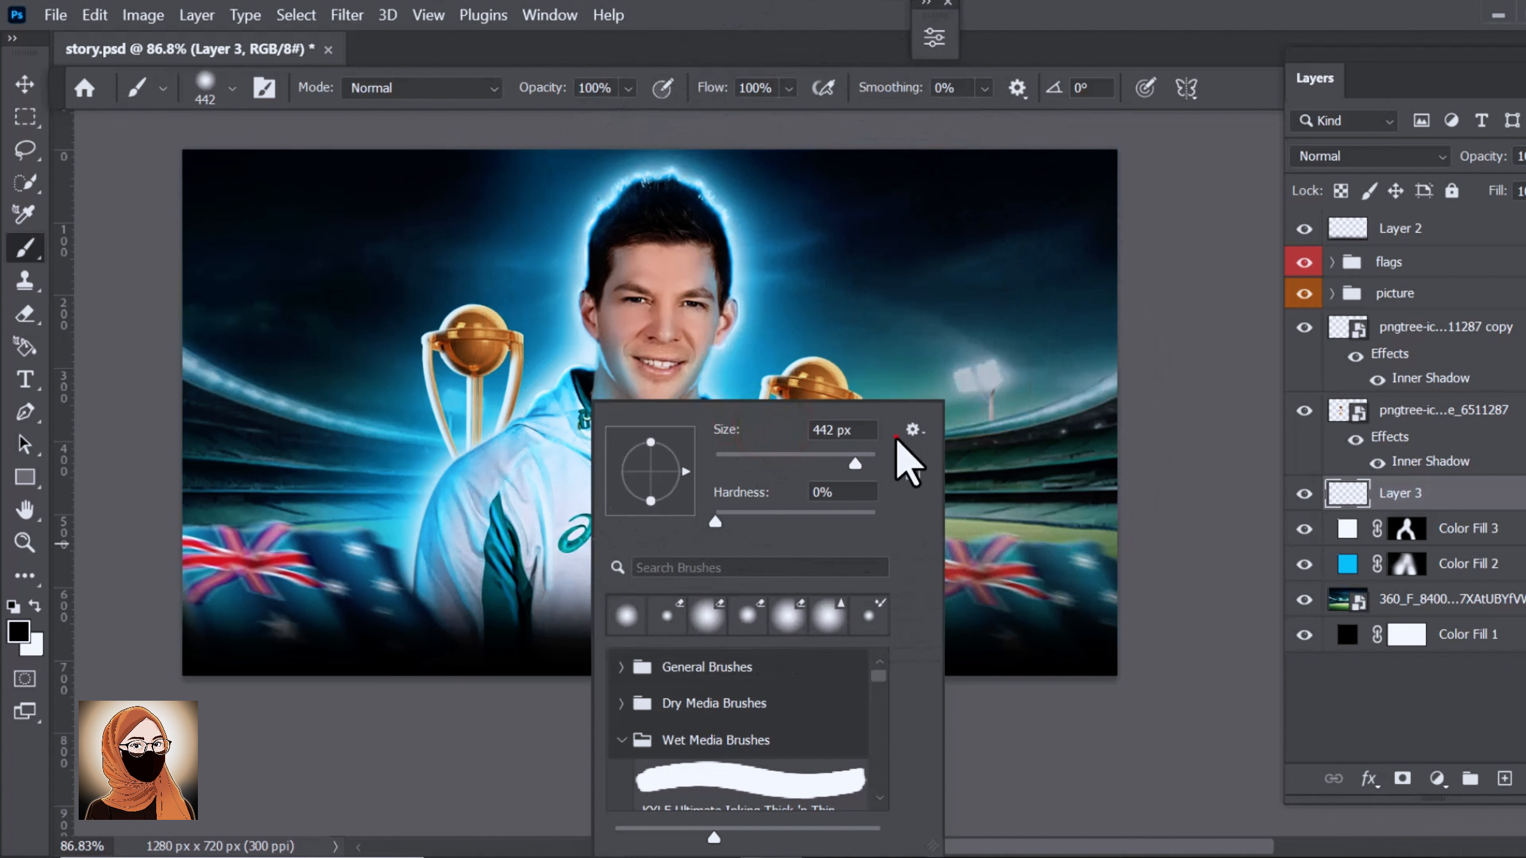
pyautogui.moveTo(759, 434); pyautogui.dragTo(849, 417)
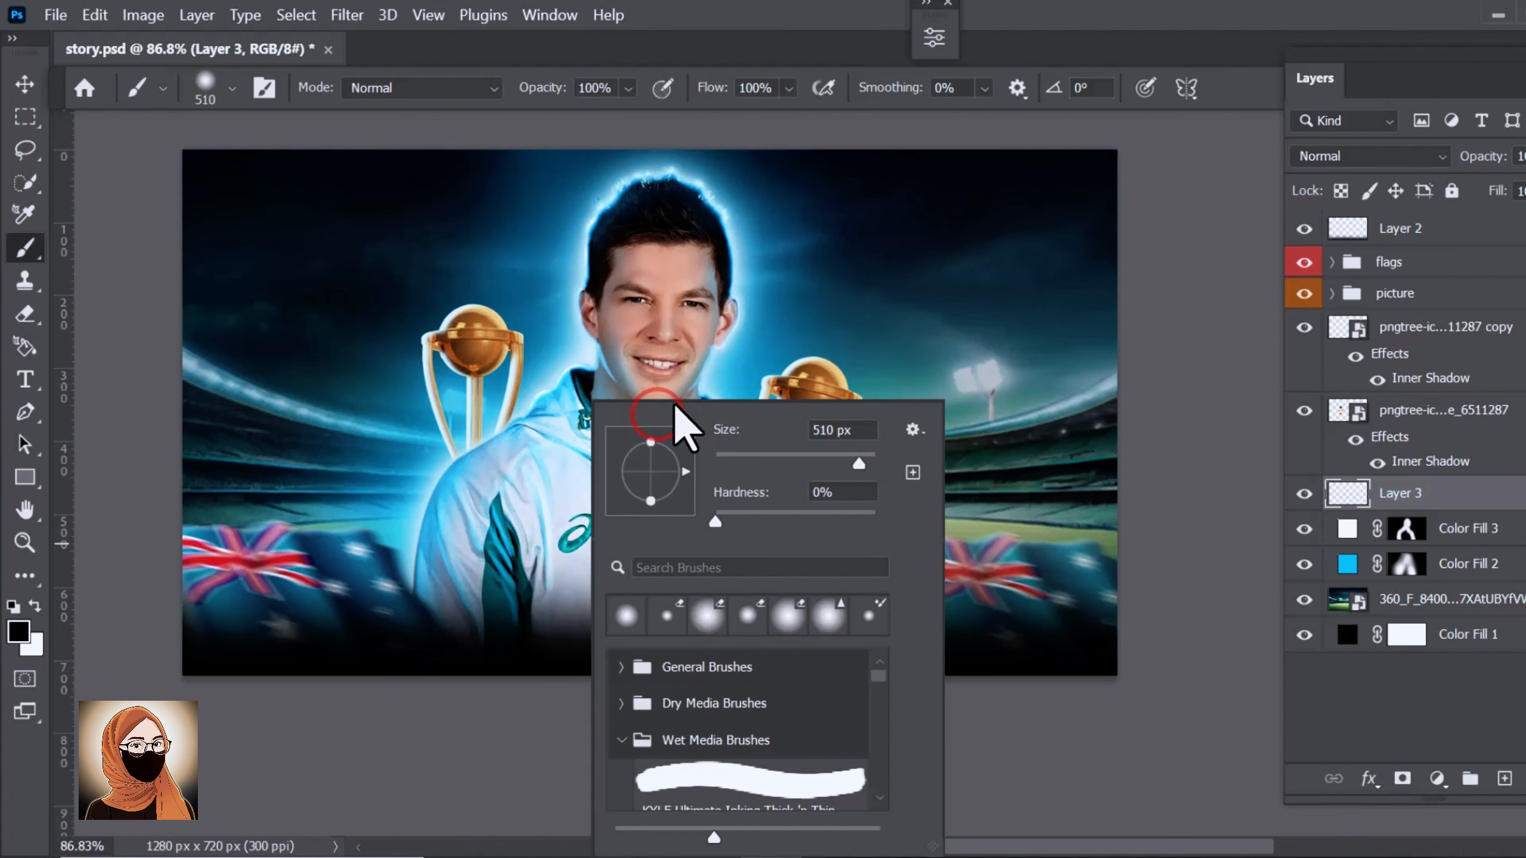
pyautogui.scroll(-10, 772, 752)
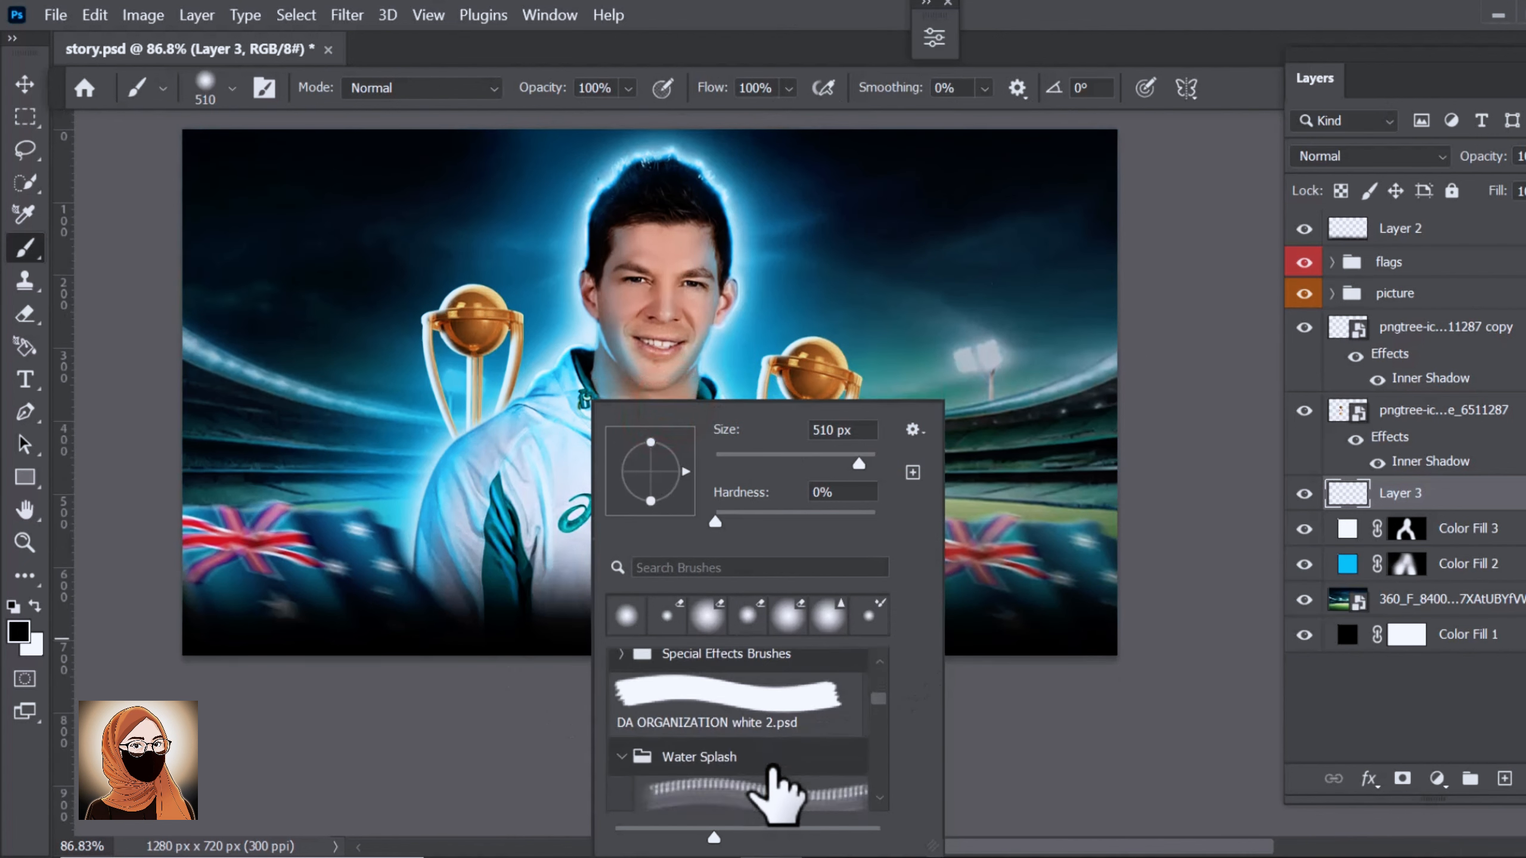
pyautogui.moveTo(878, 705); pyautogui.dragTo(881, 803)
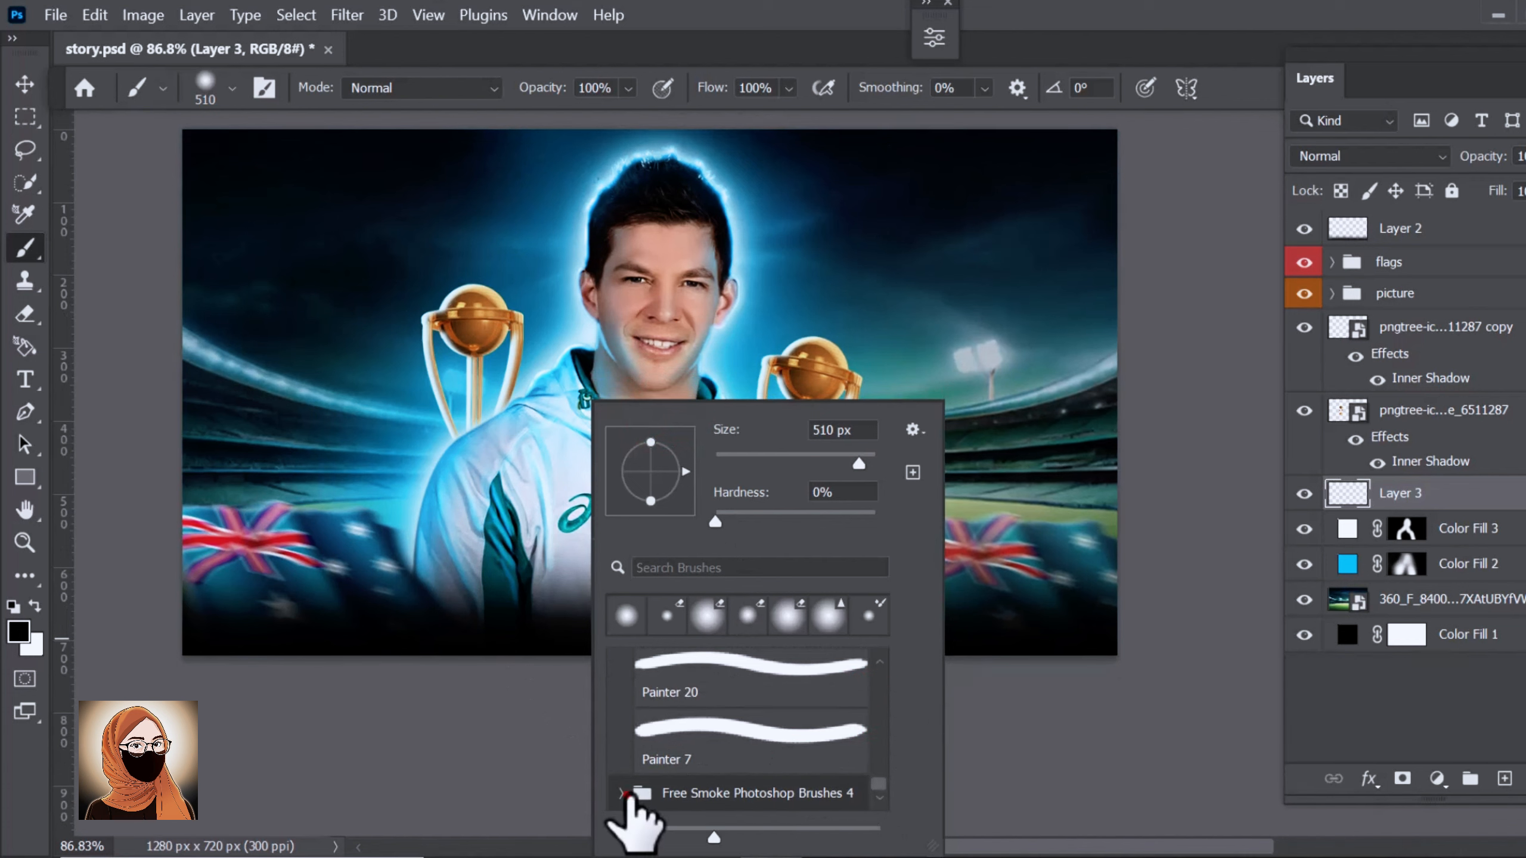
pyautogui.click(622, 793)
pyautogui.click(728, 769)
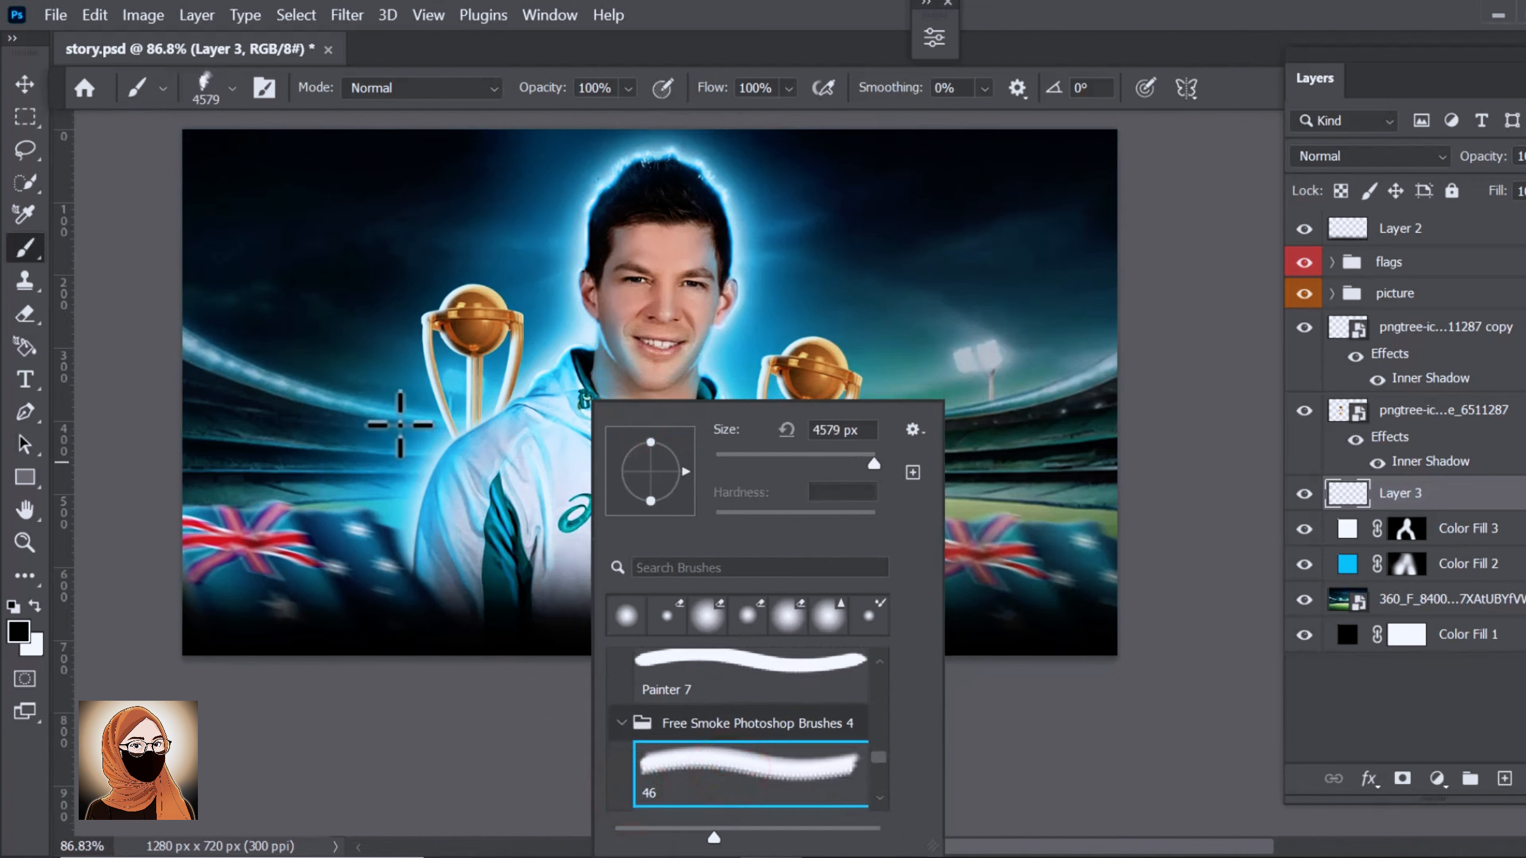
pyautogui.moveTo(798, 454); pyautogui.dragTo(788, 454)
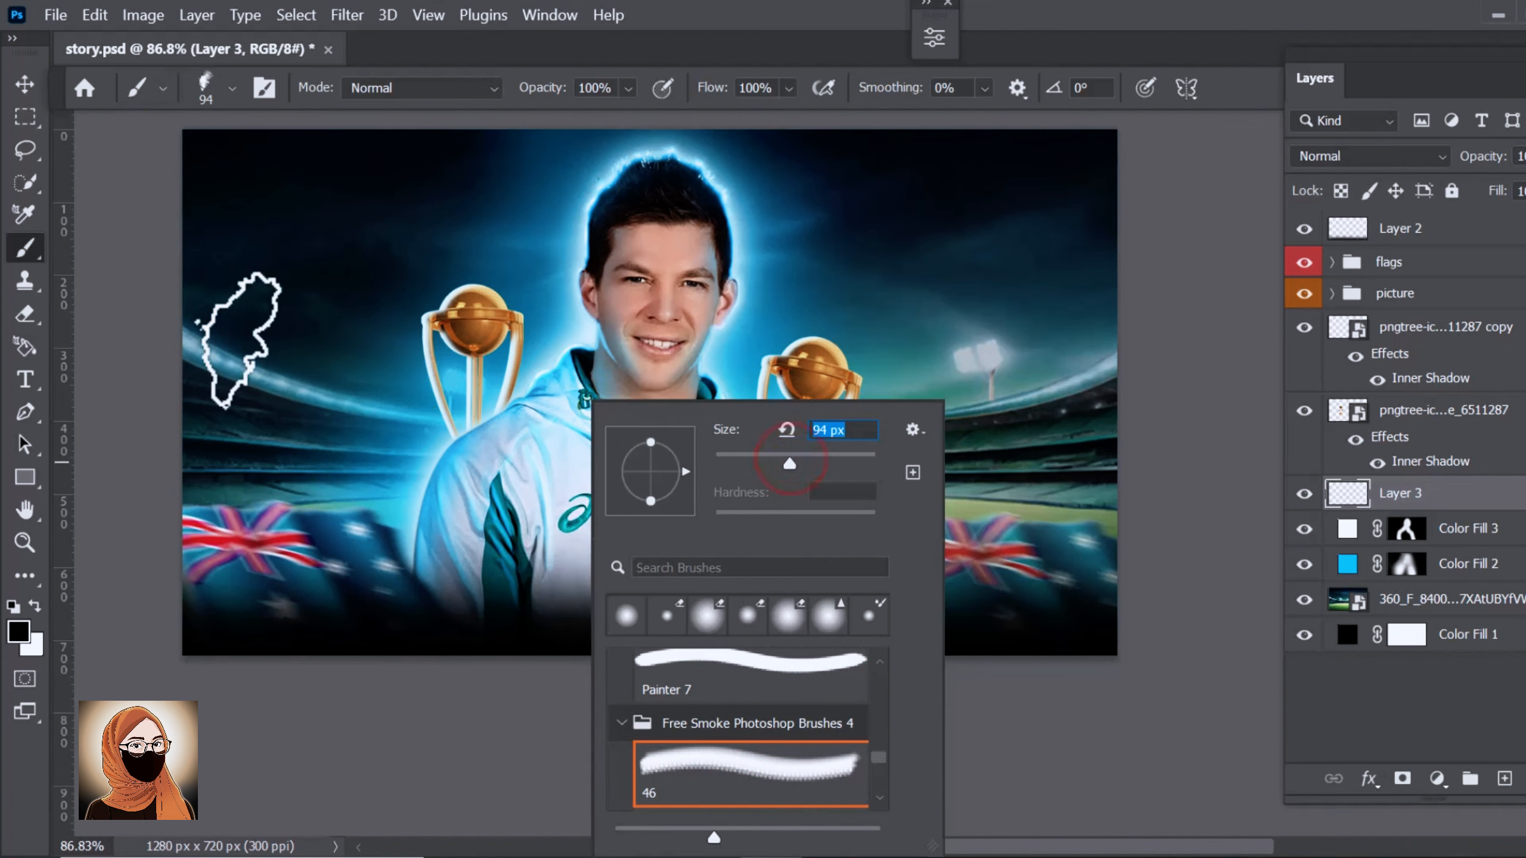
pyautogui.moveTo(518, 363); pyautogui.dragTo(783, 365)
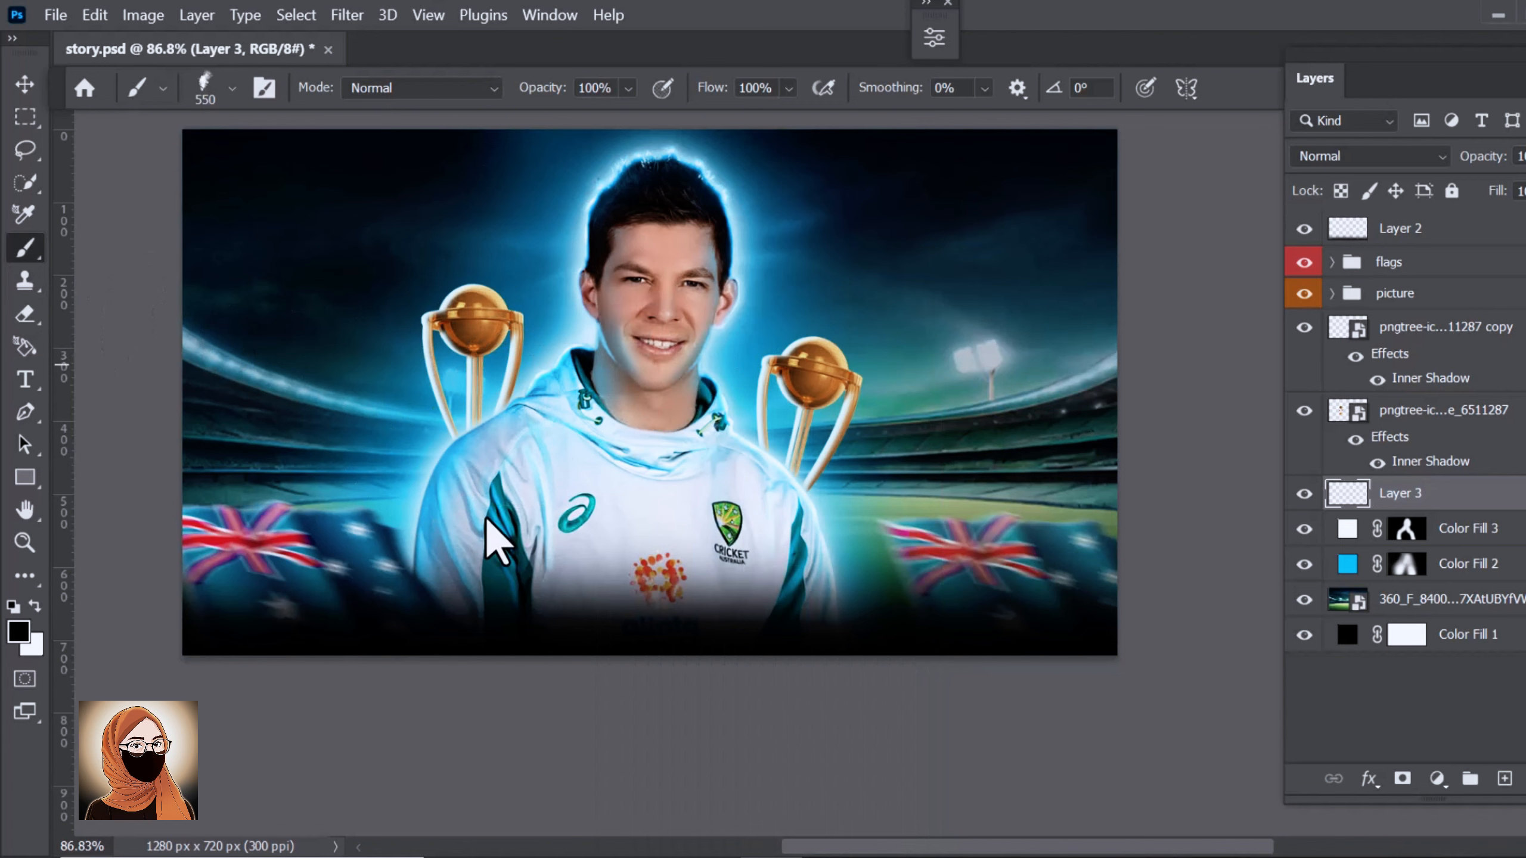
# Swap the foreground colour to white and stamp smoke behind the player and around both flags on Layer 3.
pyautogui.click(385, 569)
pyautogui.press('x')
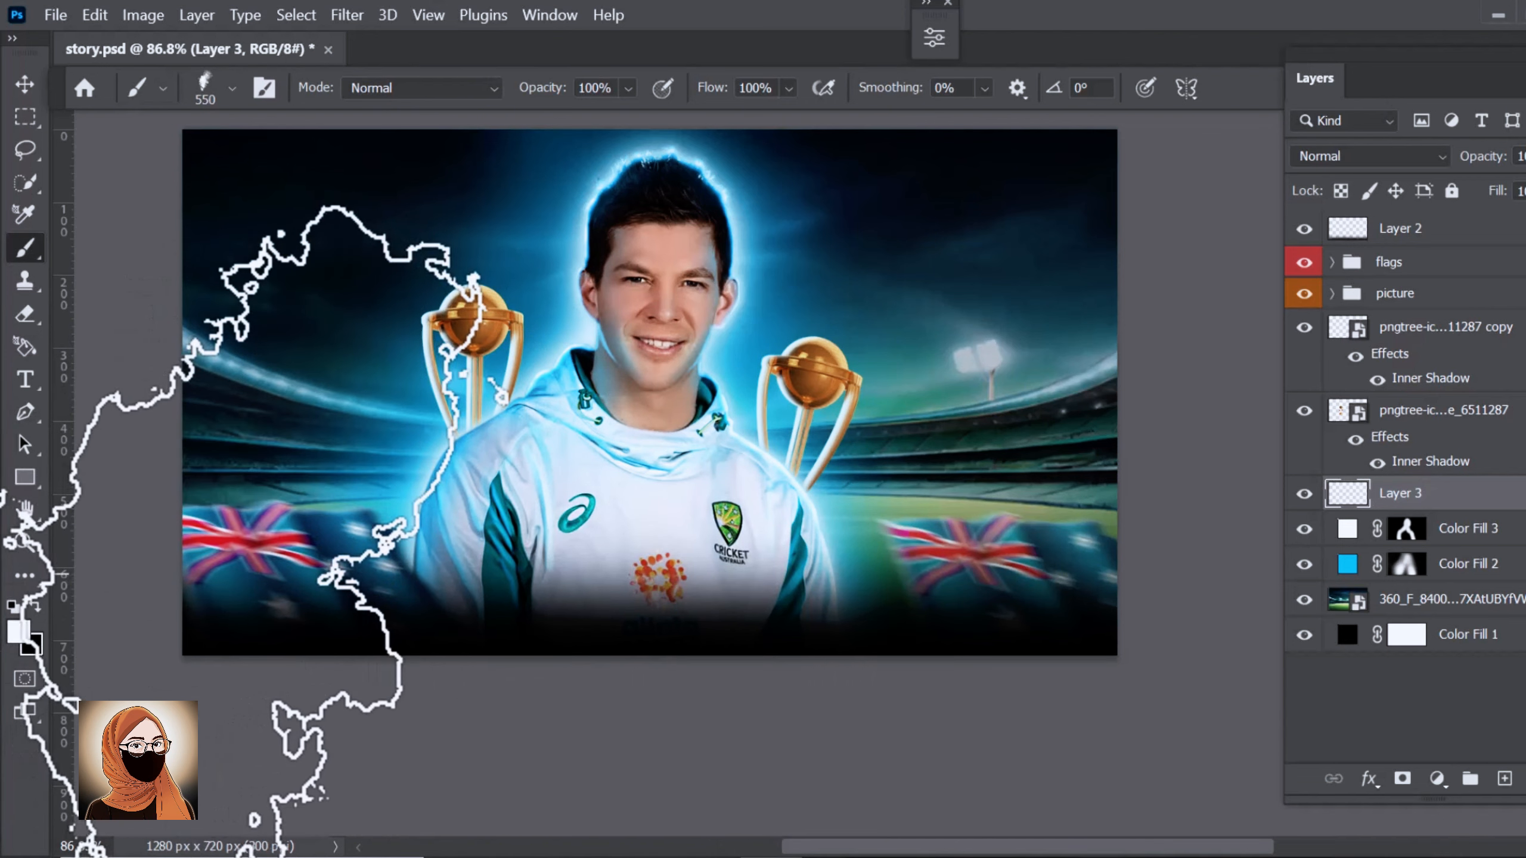
pyautogui.click(815, 657)
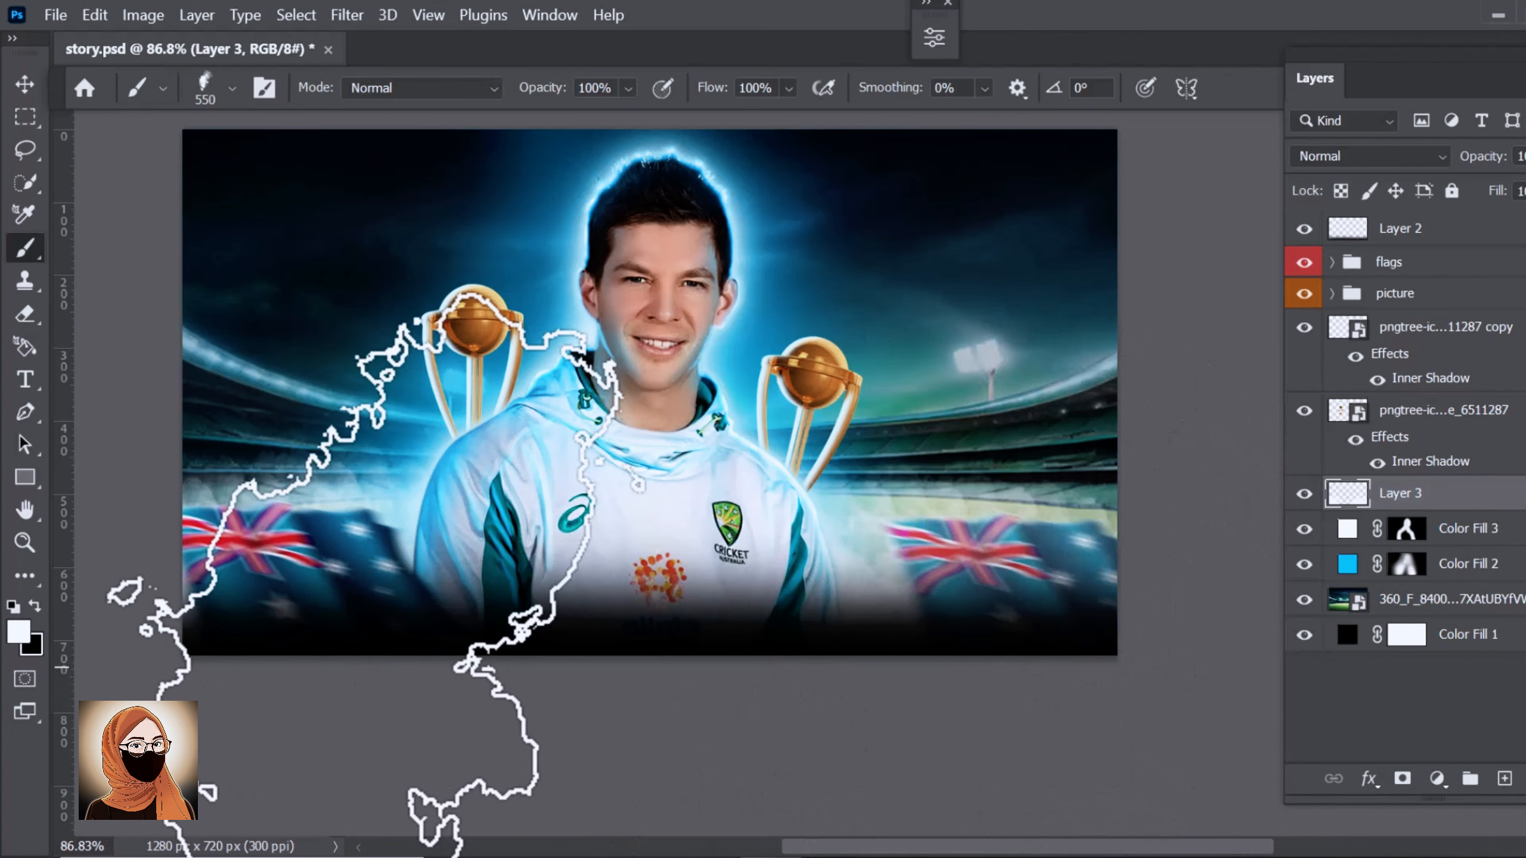
pyautogui.click(502, 499)
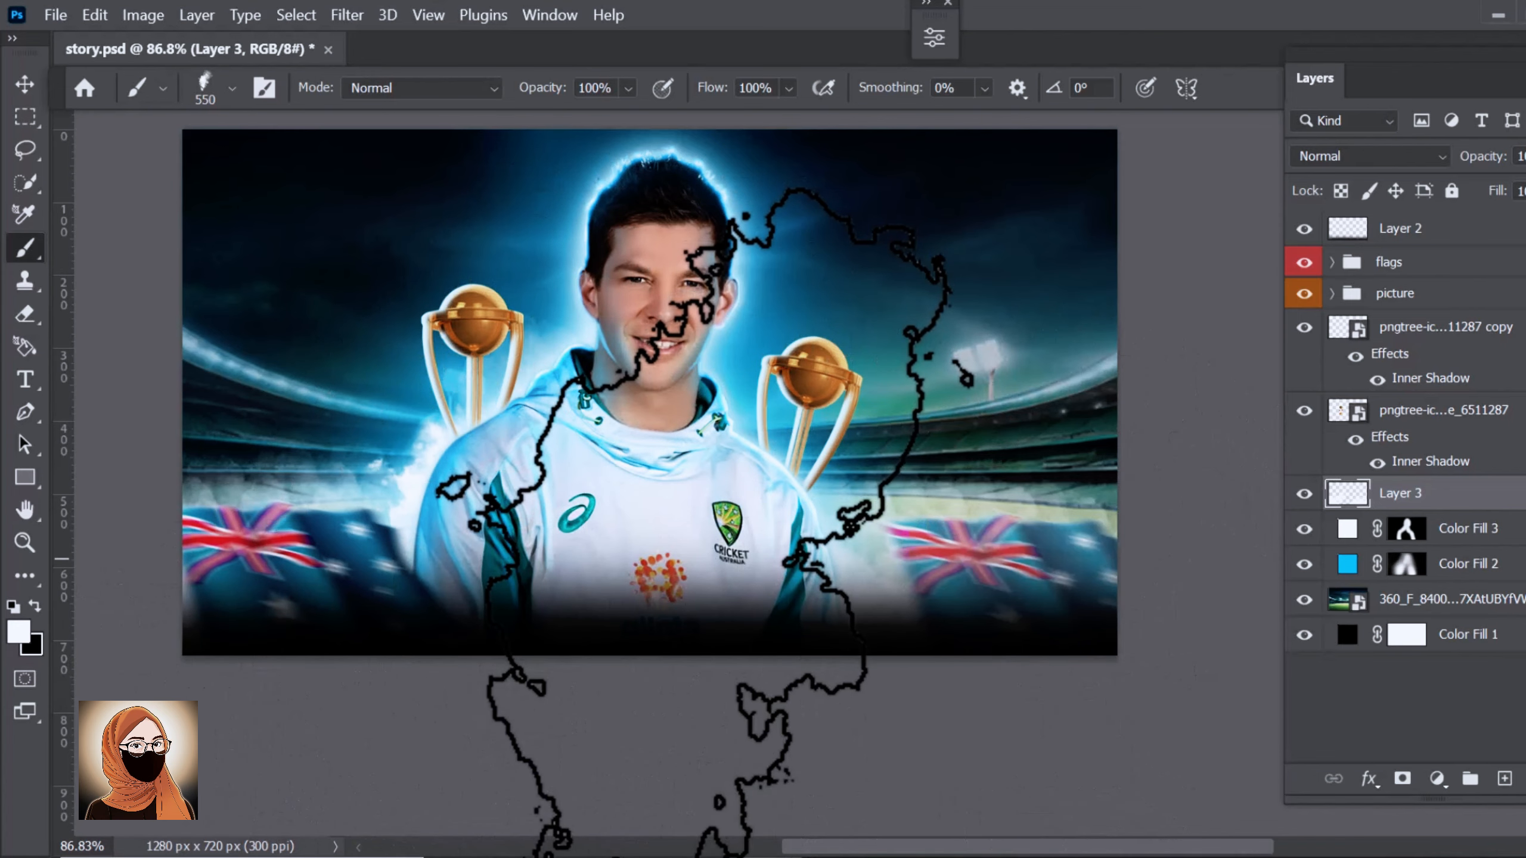
pyautogui.click(730, 601)
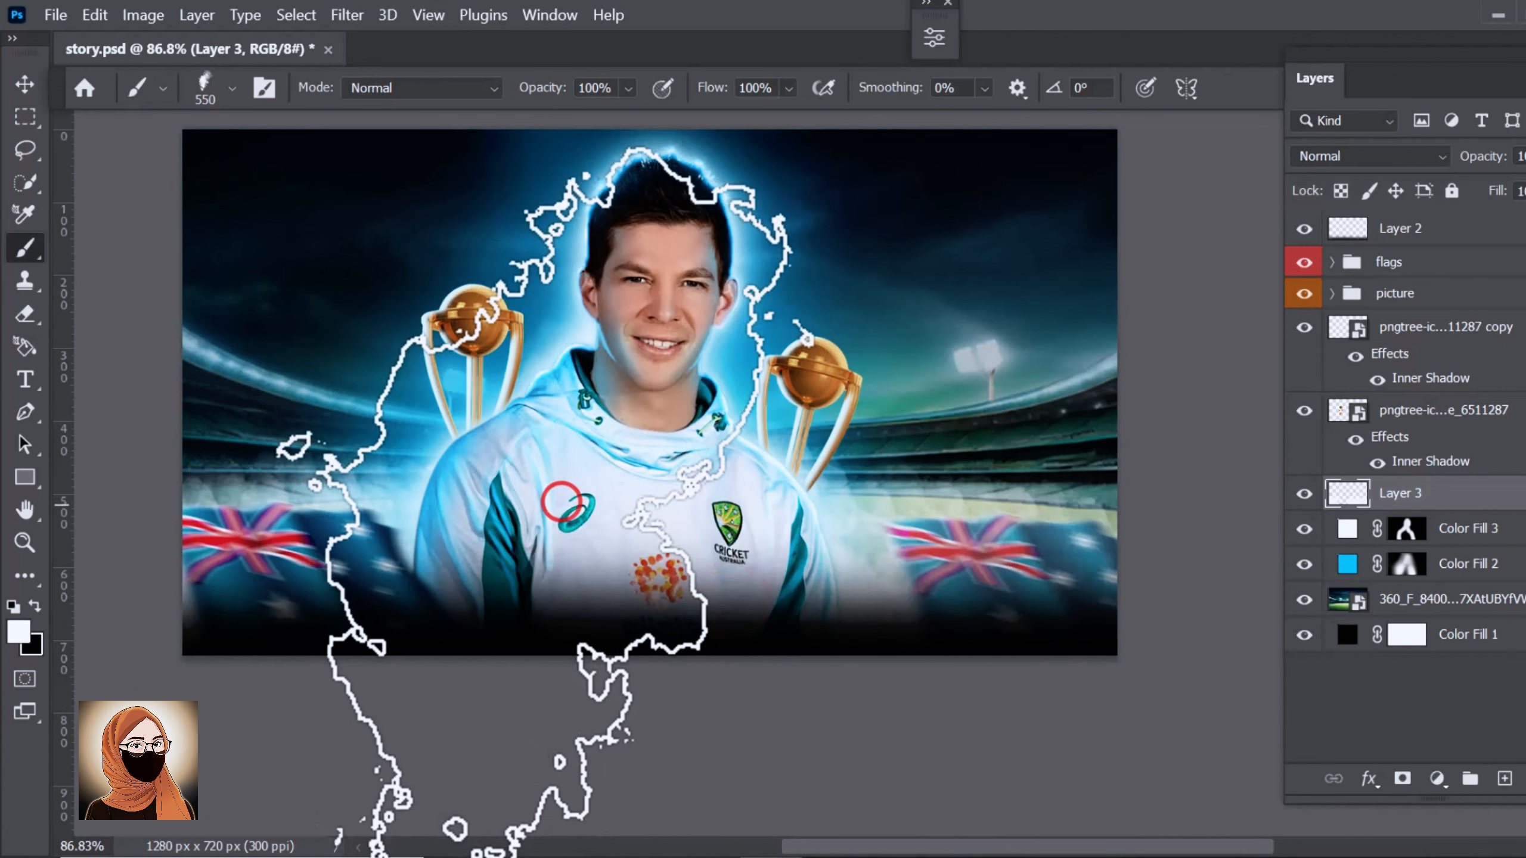
pyautogui.click(665, 546)
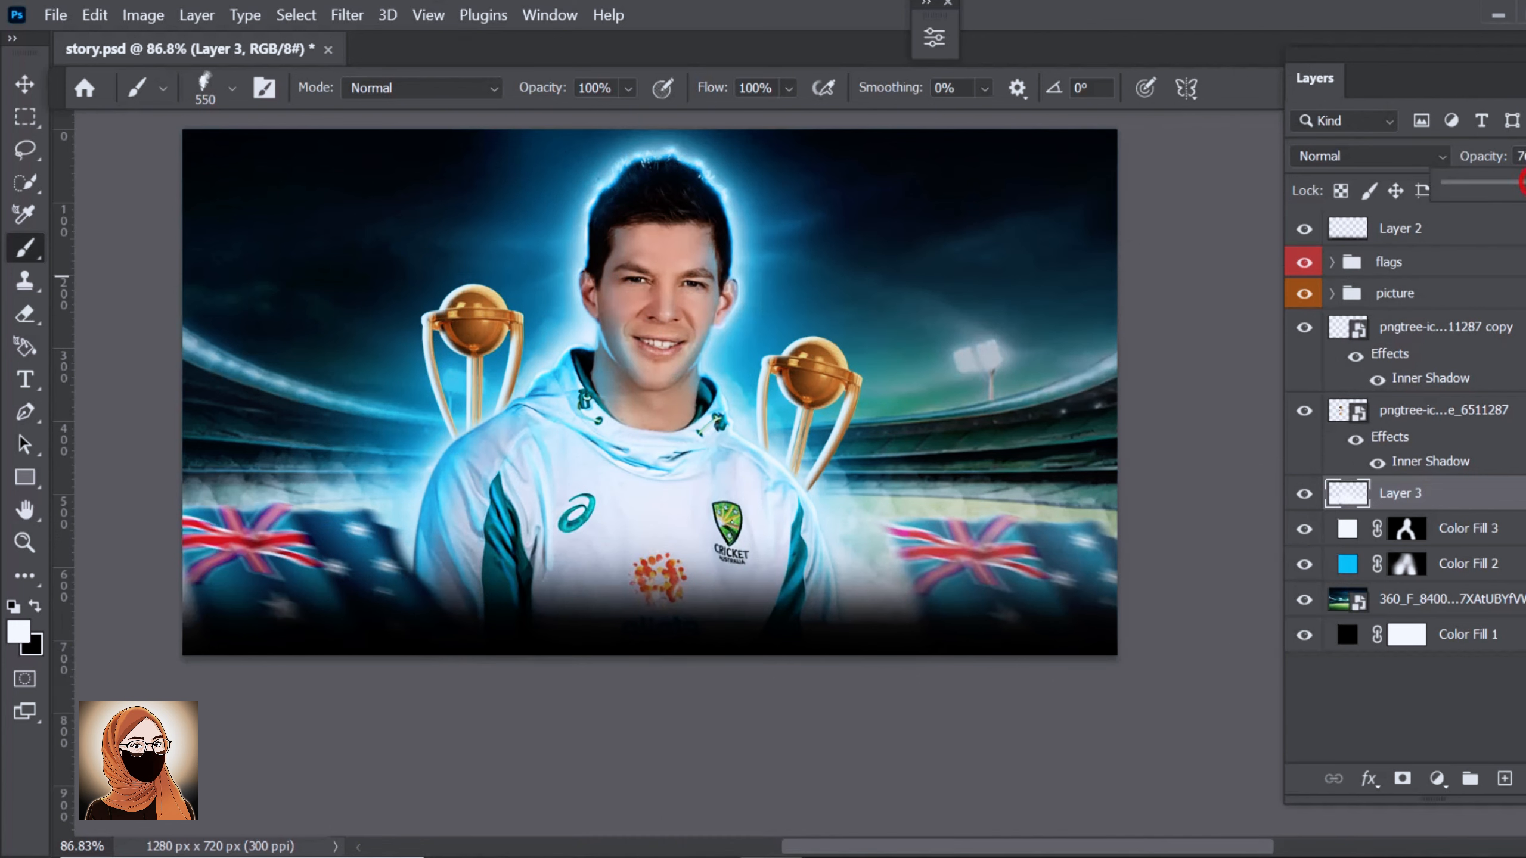
# Choose smoke brush 47 from the same brush set and undo the last two changes to Layer 3.
pyautogui.rightClick(715, 378)
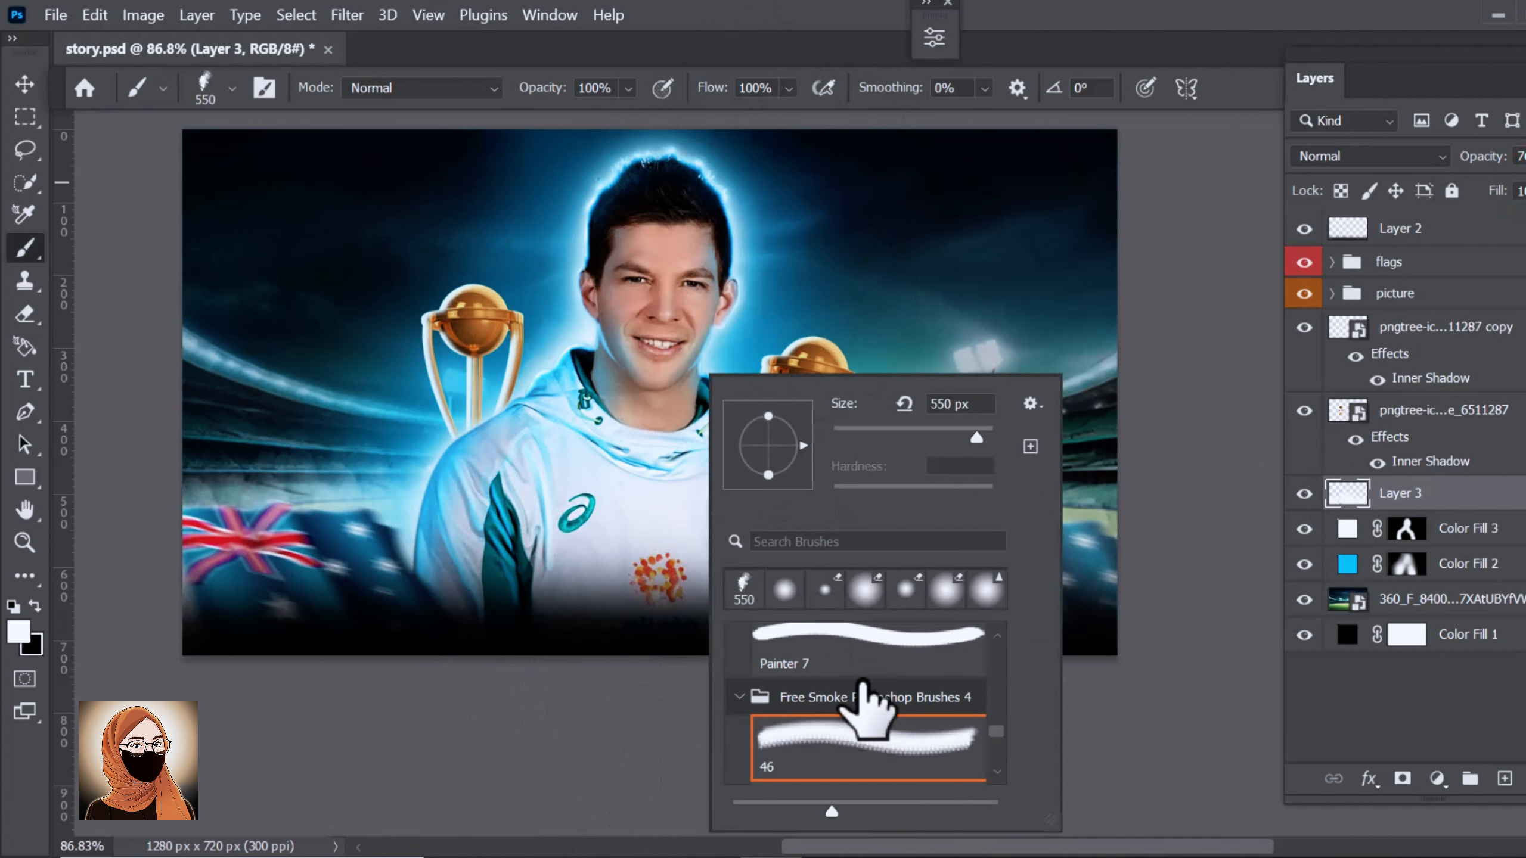
pyautogui.click(859, 740)
pyautogui.moveTo(489, 397); pyautogui.dragTo(276, 397)
pyautogui.click(547, 392)
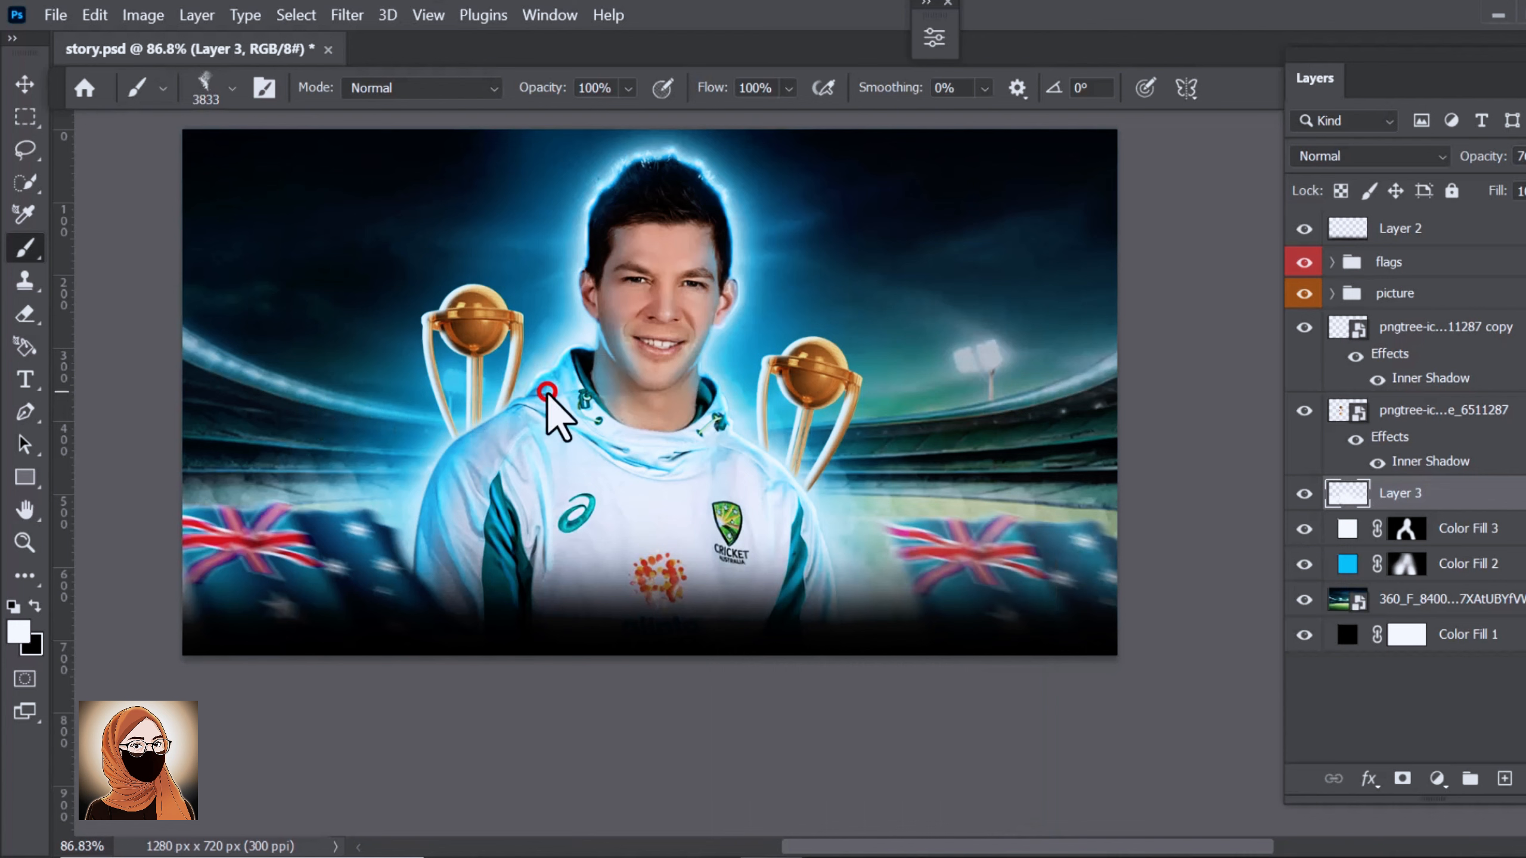
pyautogui.rightClick(660, 355)
pyautogui.press('Escape')
pyautogui.hotkey('ctrl', 'z')
pyautogui.hotkey('ctrl', 'z')
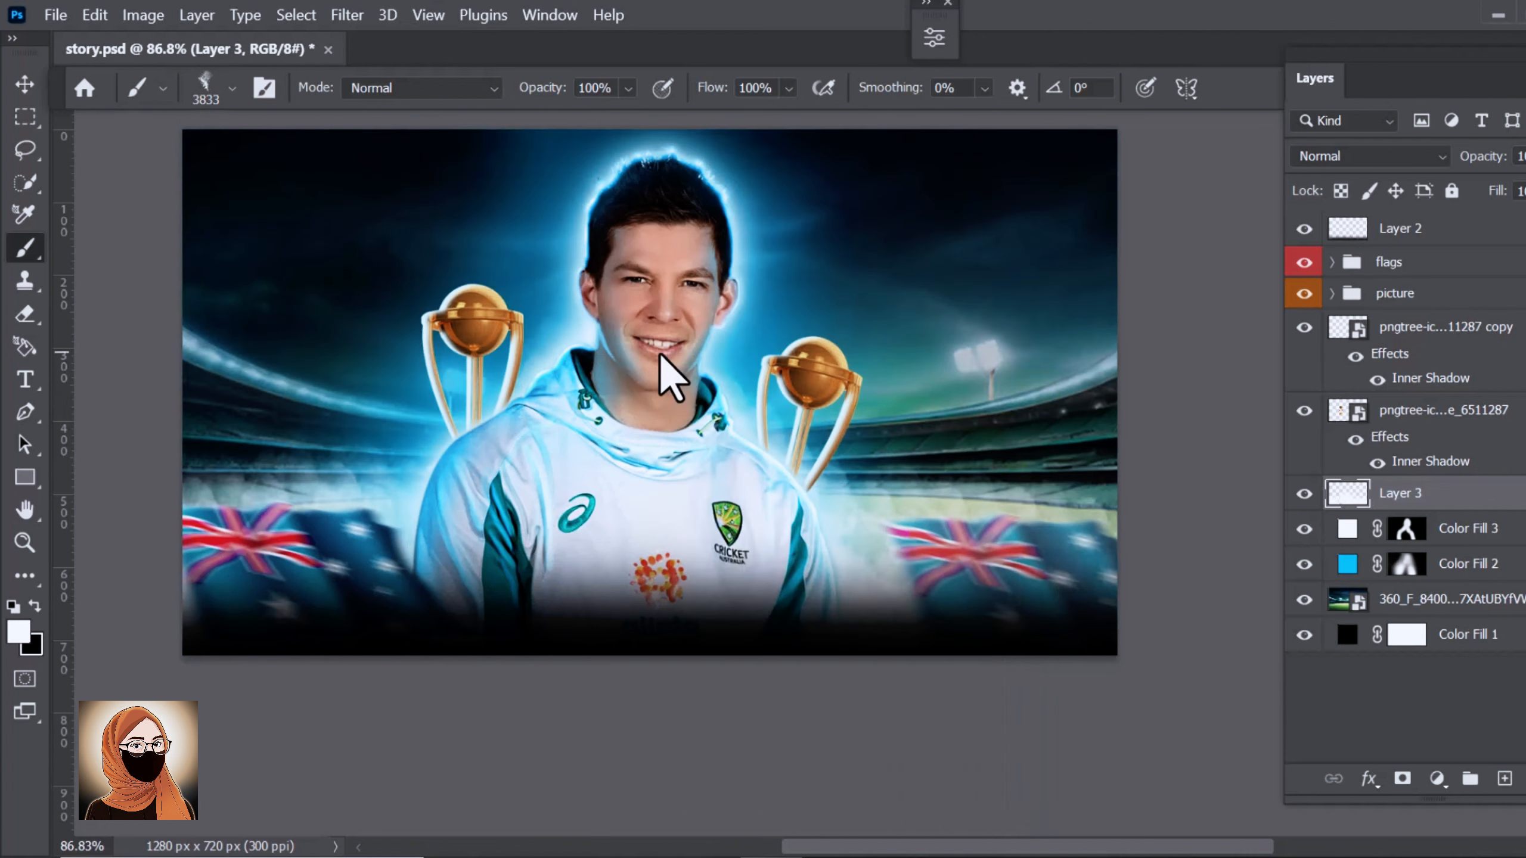
# Set smoke brush 47 to 639 px and add a new layer above Layer 3.
pyautogui.rightClick(661, 356)
pyautogui.click(866, 409)
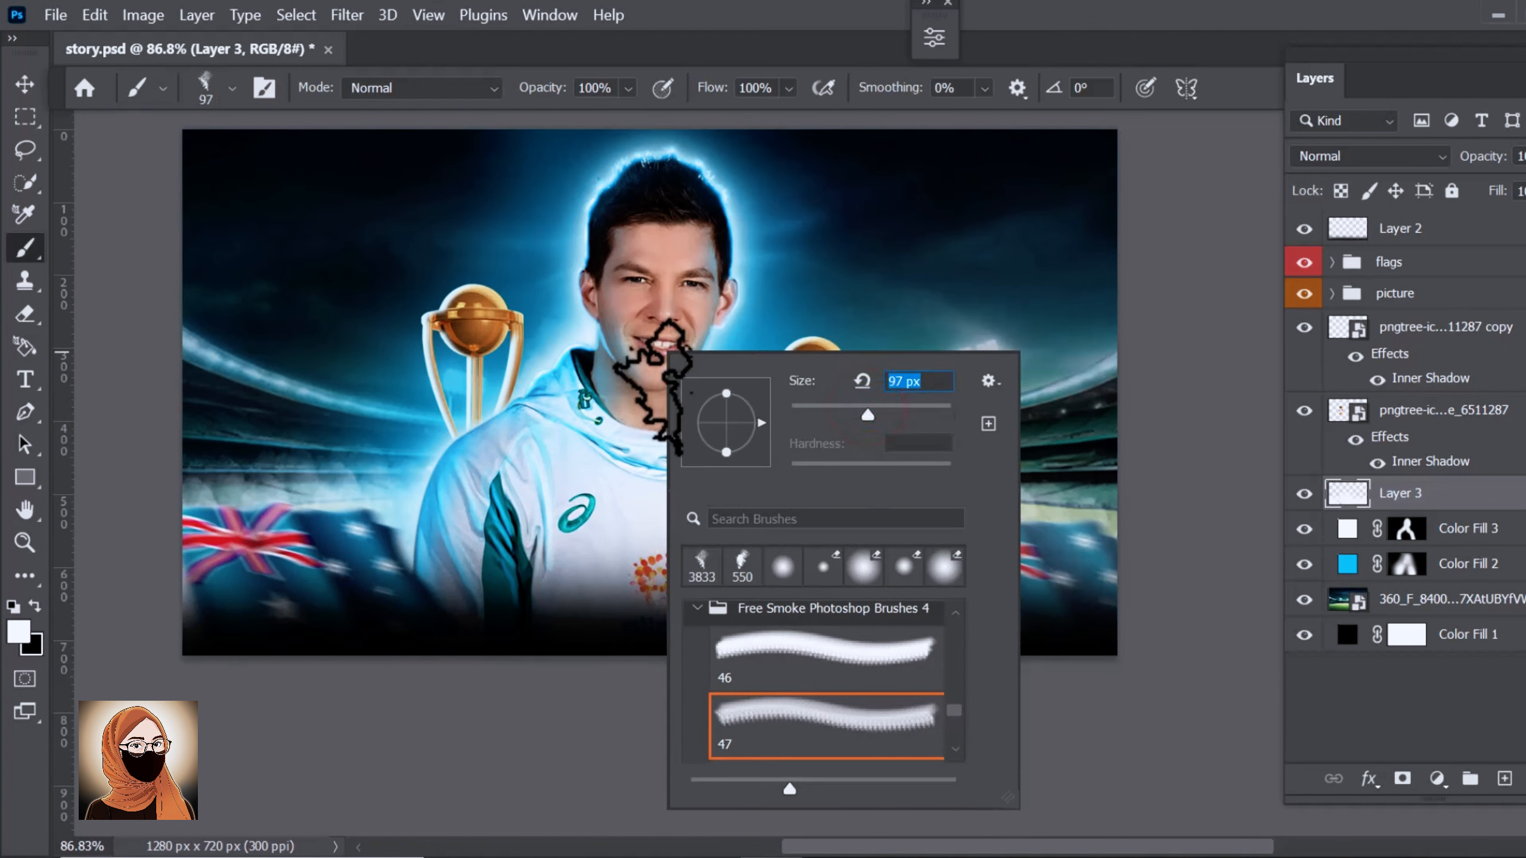
pyautogui.moveTo(543, 385); pyautogui.dragTo(732, 384)
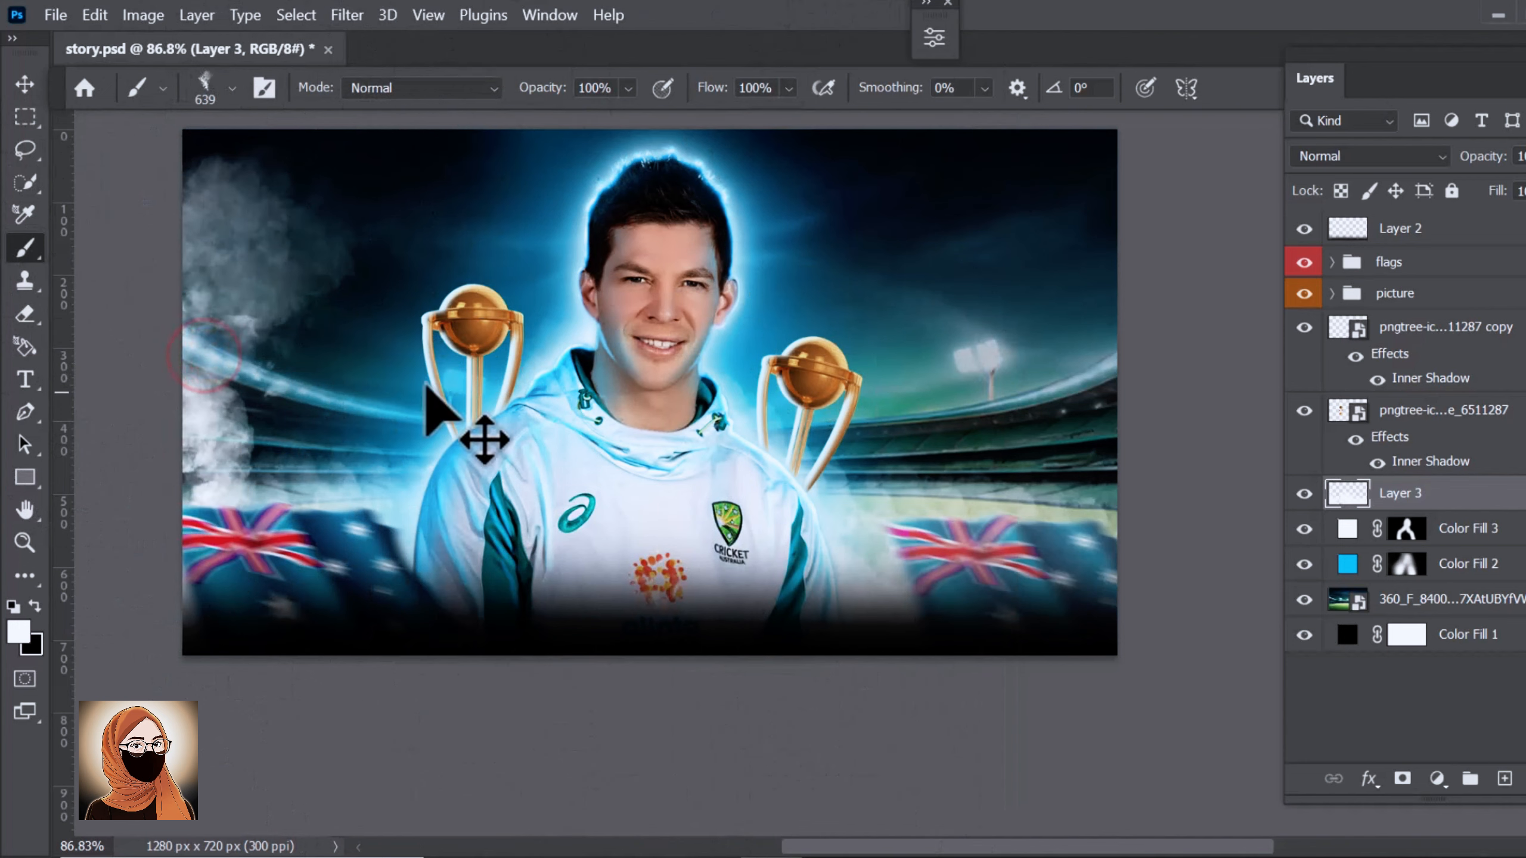
pyautogui.click(1500, 779)
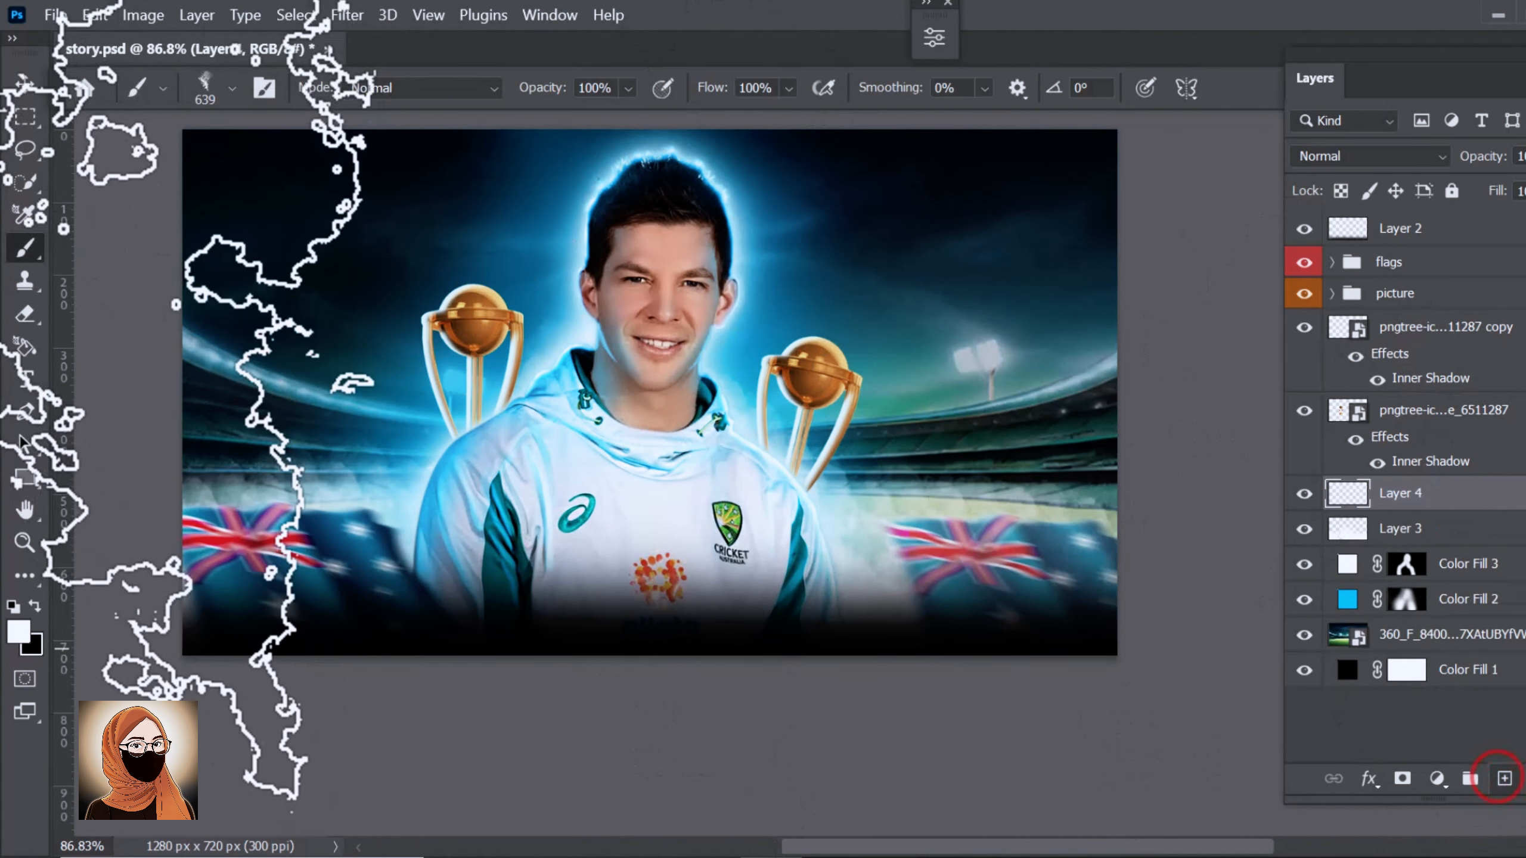
# Stamp white smoke along both side edges of the canvas, enlarging the brush to 716 px, and set Layer 4 to Soft Light.
pyautogui.click(196, 295)
pyautogui.moveTo(443, 325); pyautogui.dragTo(421, 429)
pyautogui.press(']')
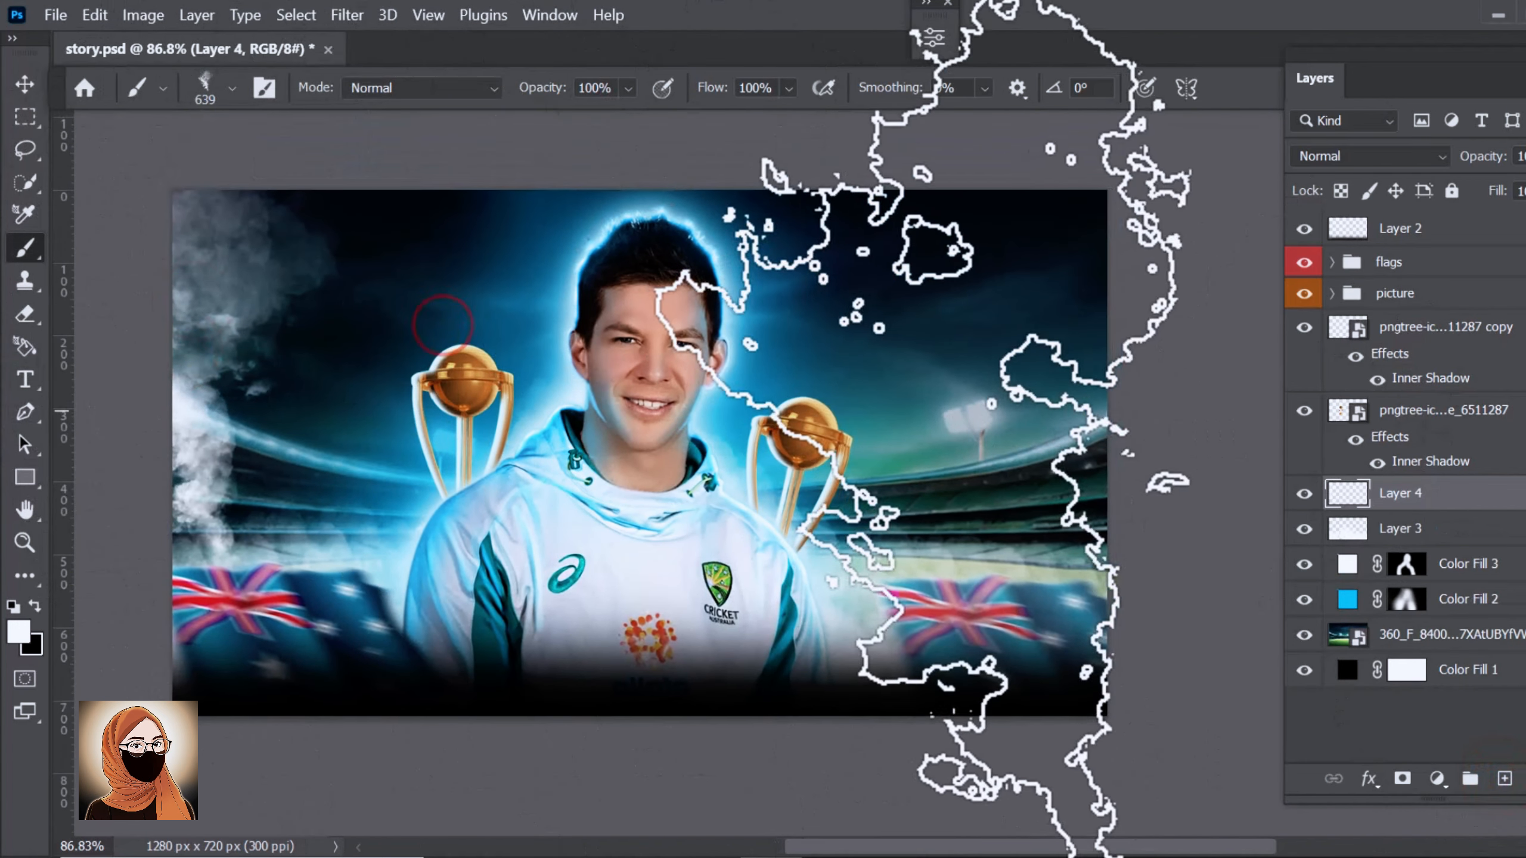
pyautogui.click(1109, 372)
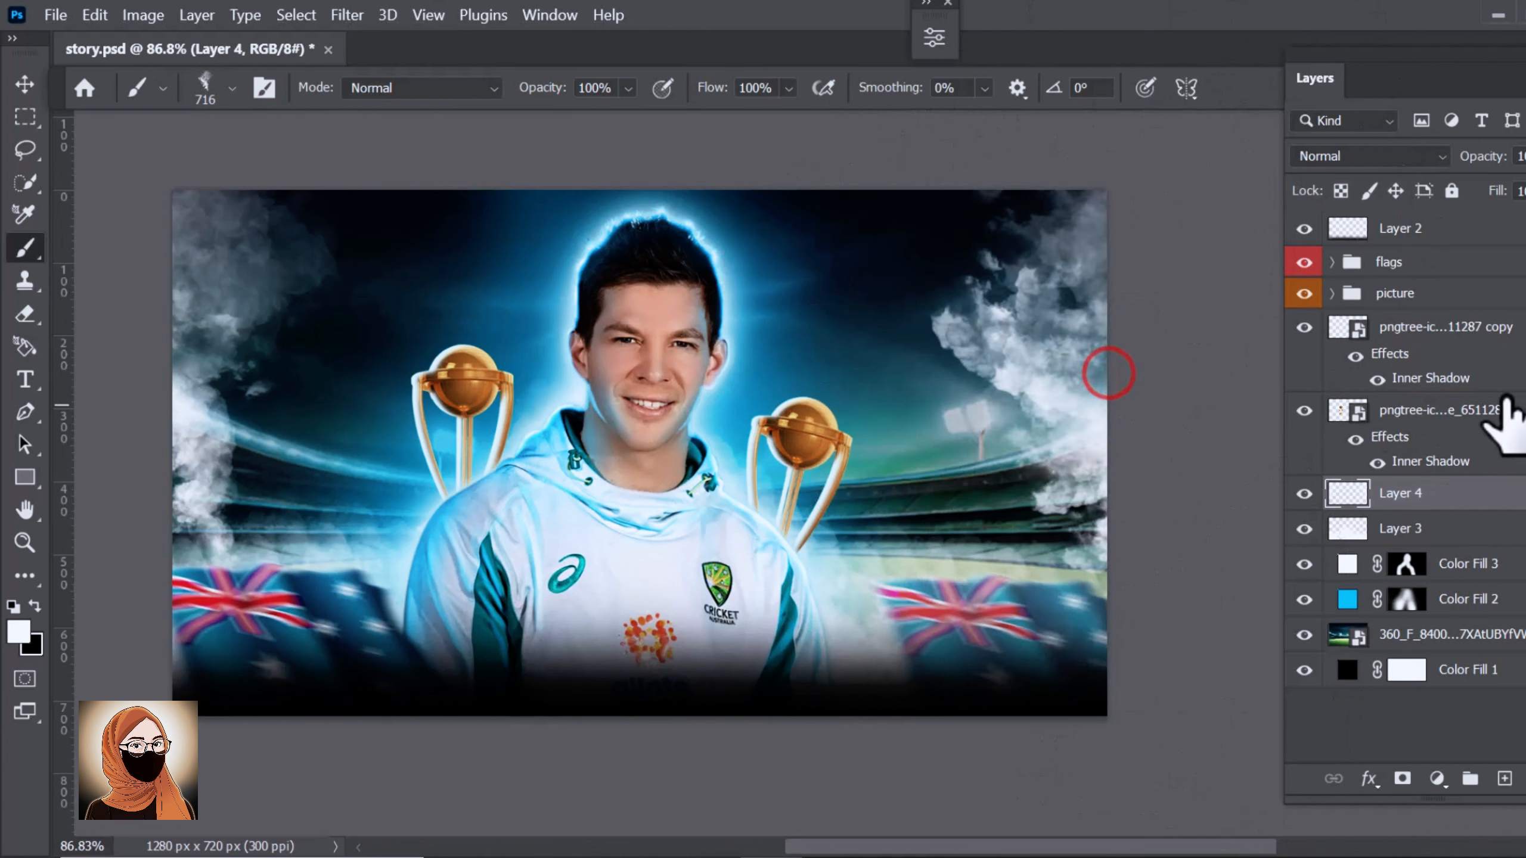
pyautogui.click(1439, 161)
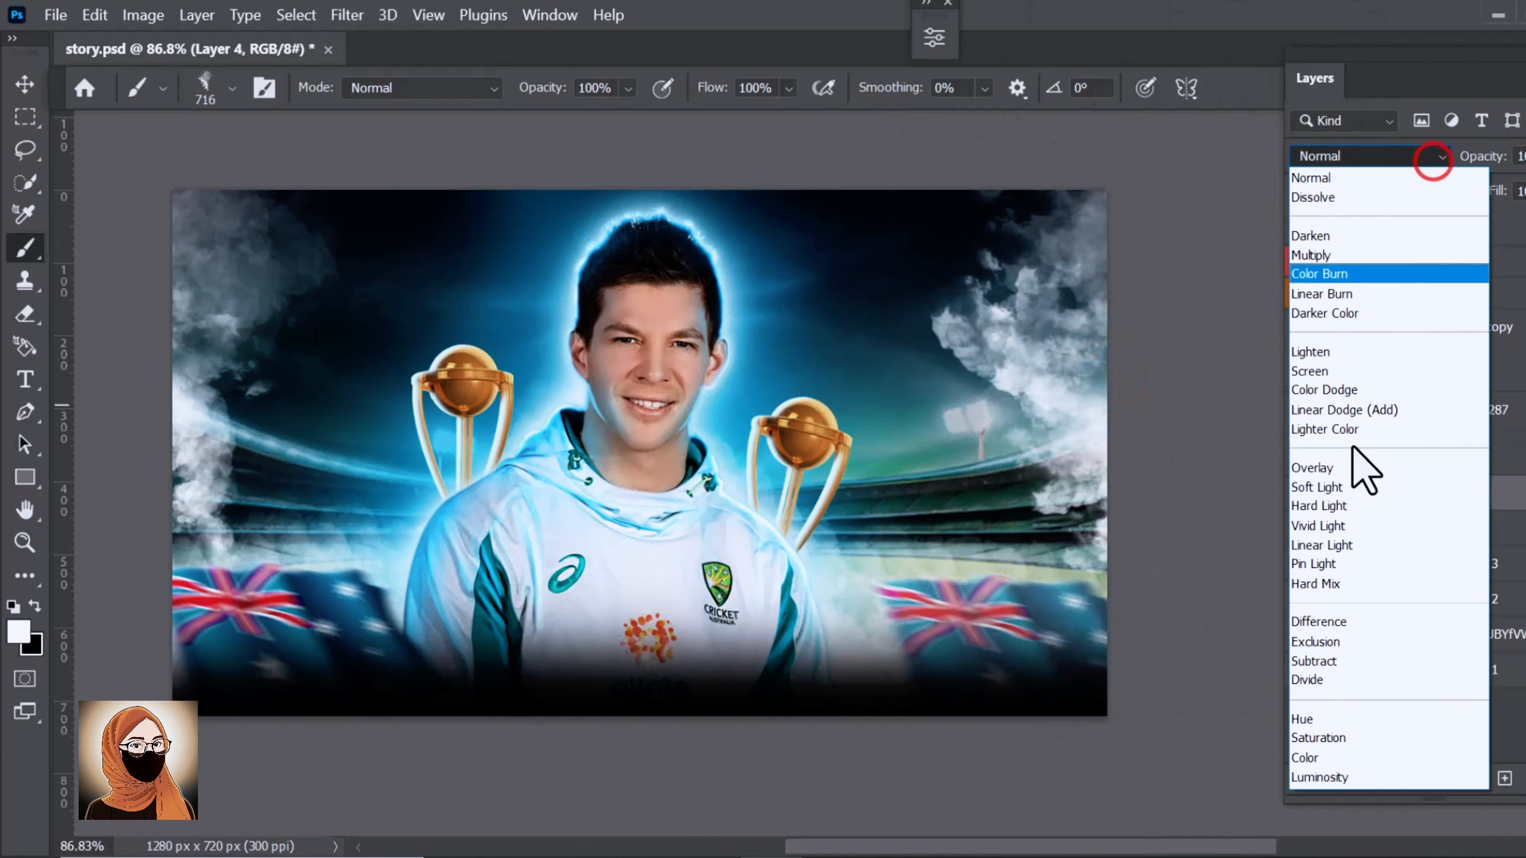
pyautogui.click(1335, 485)
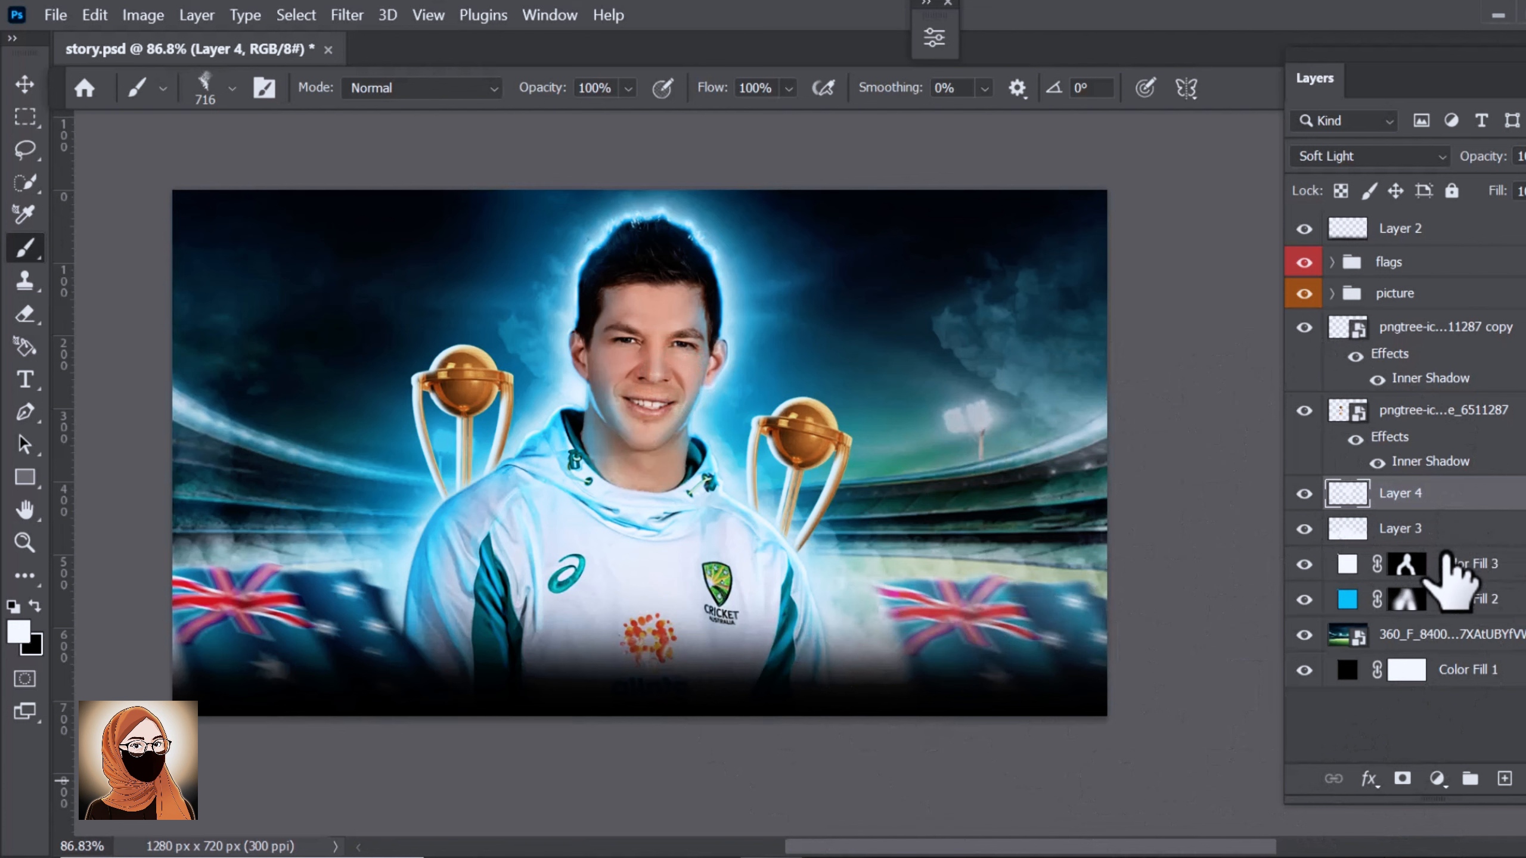
# Add the white title text "Story" in Montserrat Black at 118.32 pt in the upper part of the canvas.
pyautogui.click(27, 379)
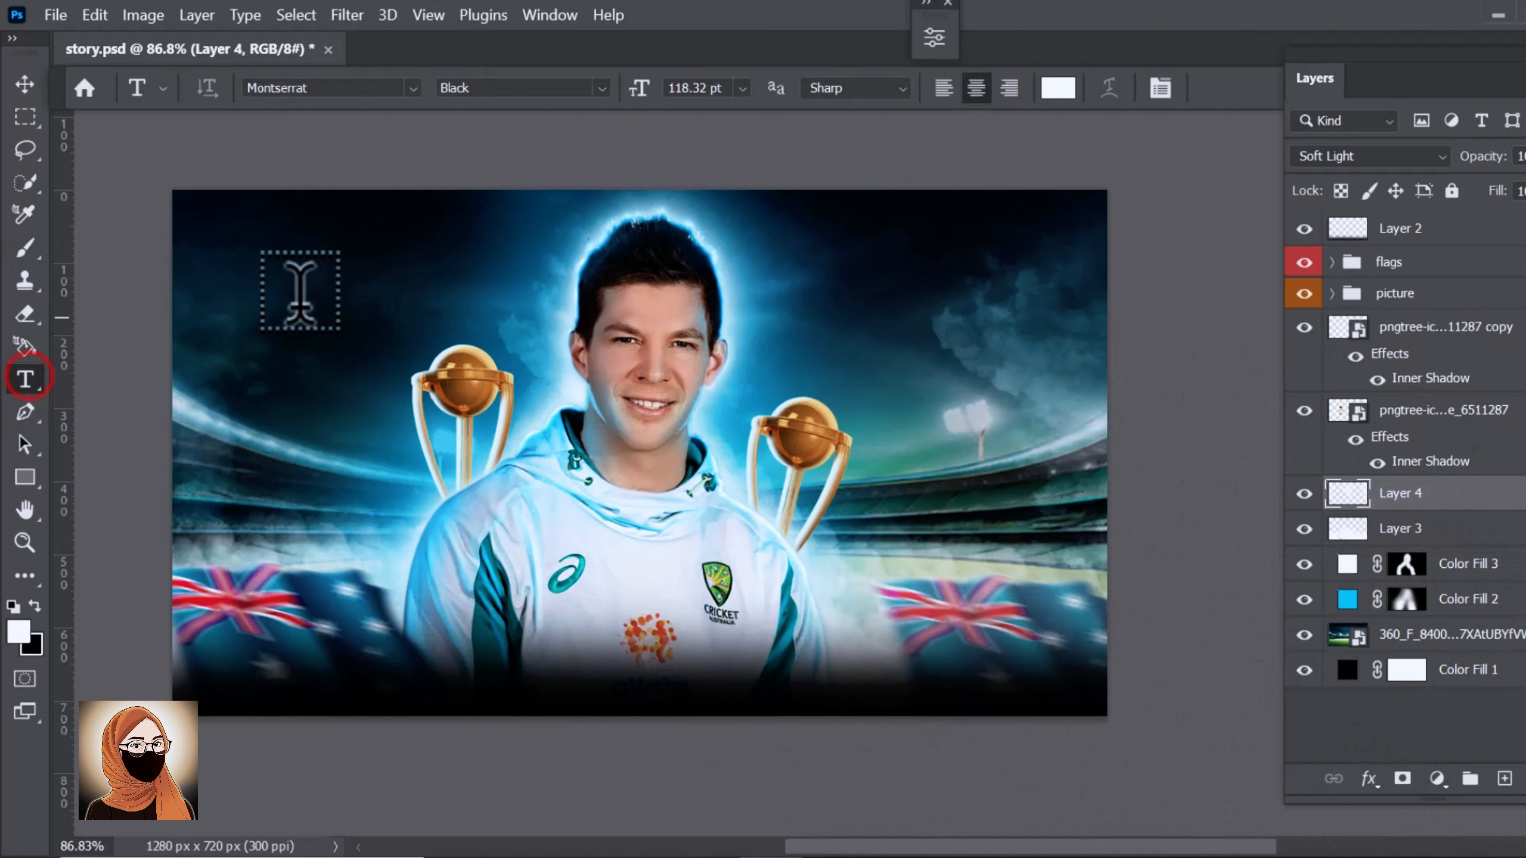
pyautogui.click(301, 305)
pyautogui.write('STORY')
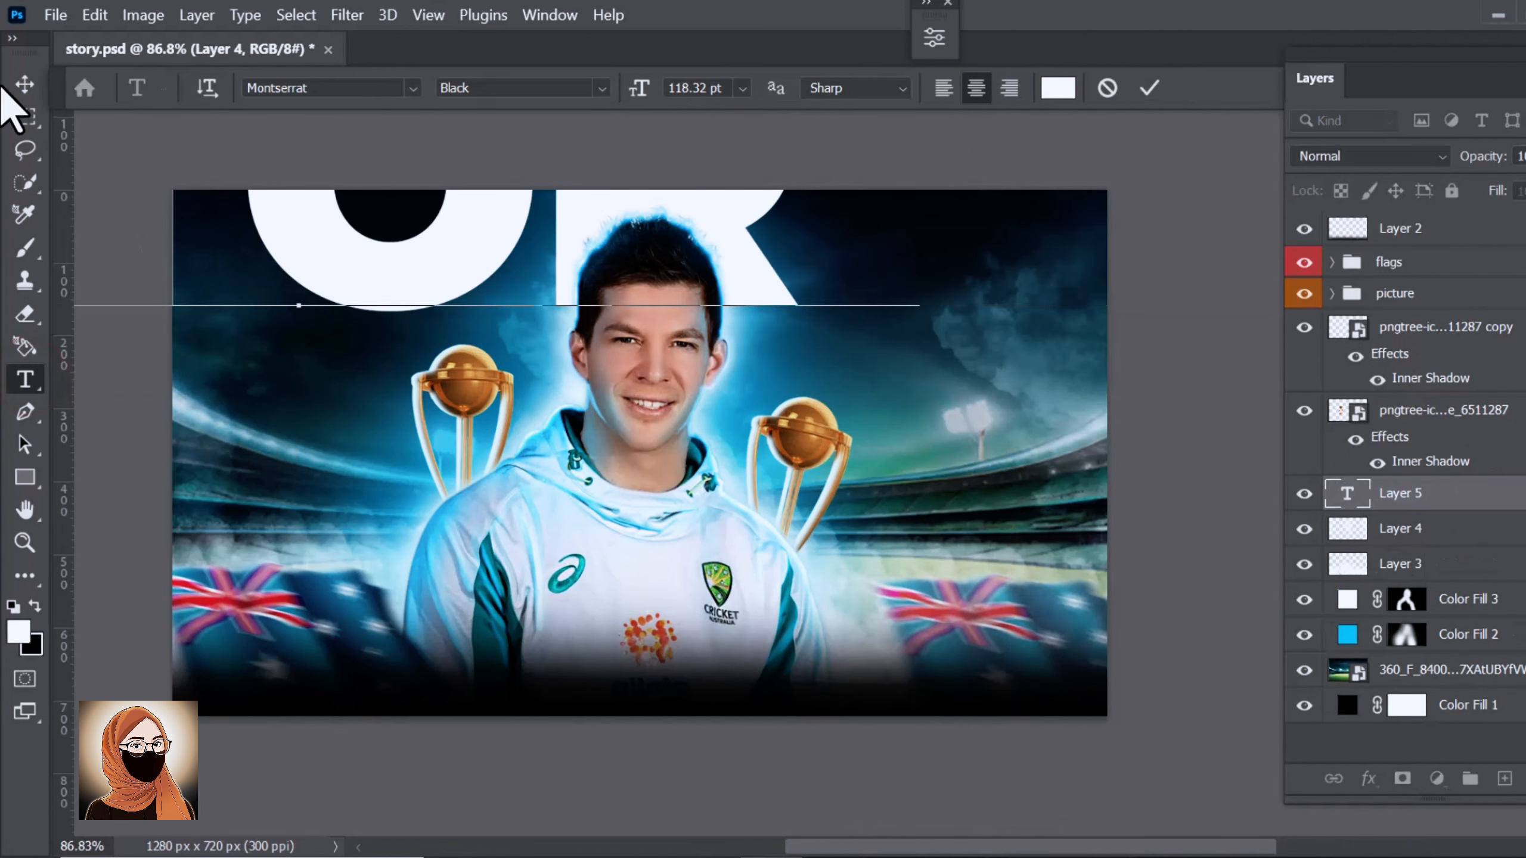
pyautogui.click(26, 83)
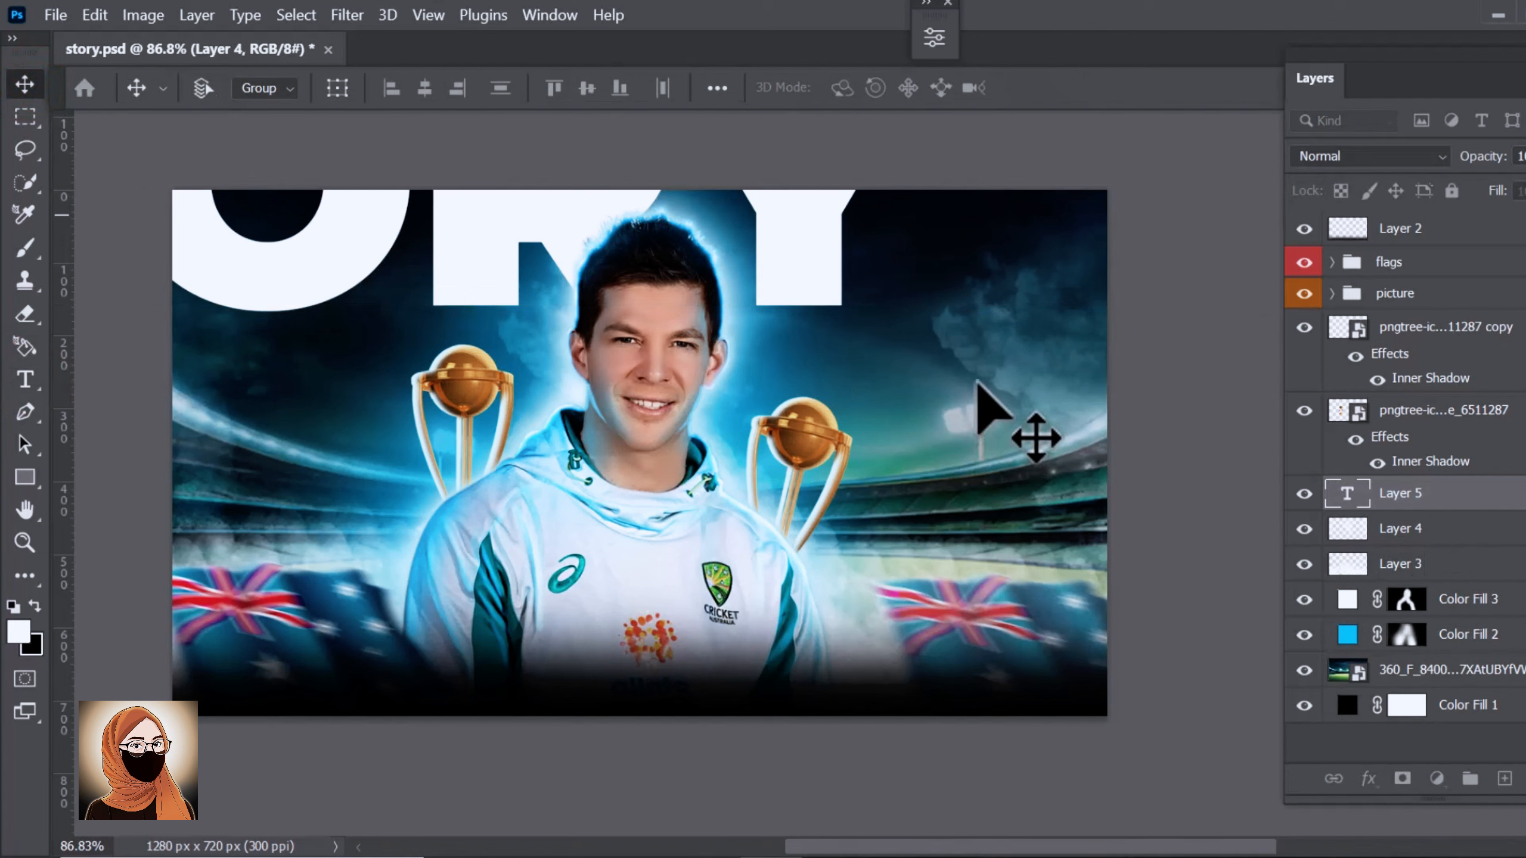
# Group the text layer, name the group title with a yellow colour label, and select the Story layer inside it.
pyautogui.hotkey('ctrl', 'g')
pyautogui.doubleClick(1388, 491)
pyautogui.write('title')
pyautogui.press('Return')
pyautogui.rightClick(1305, 492)
pyautogui.click(1331, 628)
pyautogui.click(1415, 525)
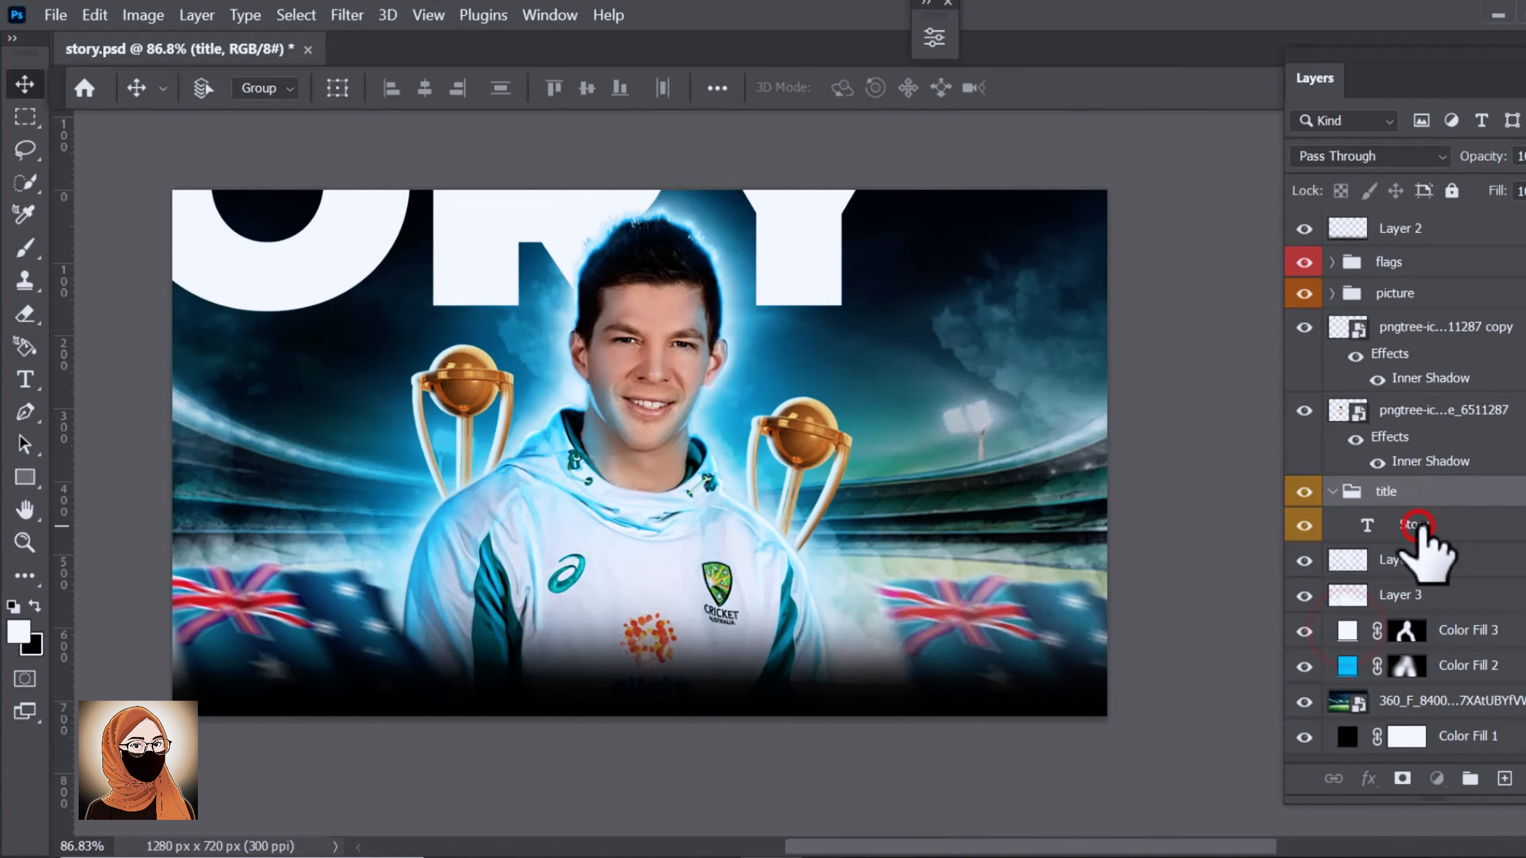
# Transform the Story text to fit across the upper canvas behind the player and centre it horizontally on the canvas.
pyautogui.click(27, 86)
pyautogui.hotkey('ctrl', 't')
pyautogui.moveTo(522, 242); pyautogui.dragTo(962, 271)
pyautogui.moveTo(877, 275); pyautogui.dragTo(952, 312)
pyautogui.moveTo(1031, 427); pyautogui.dragTo(1125, 463)
pyautogui.press('Return')
pyautogui.hotkey('ctrl', 'a')
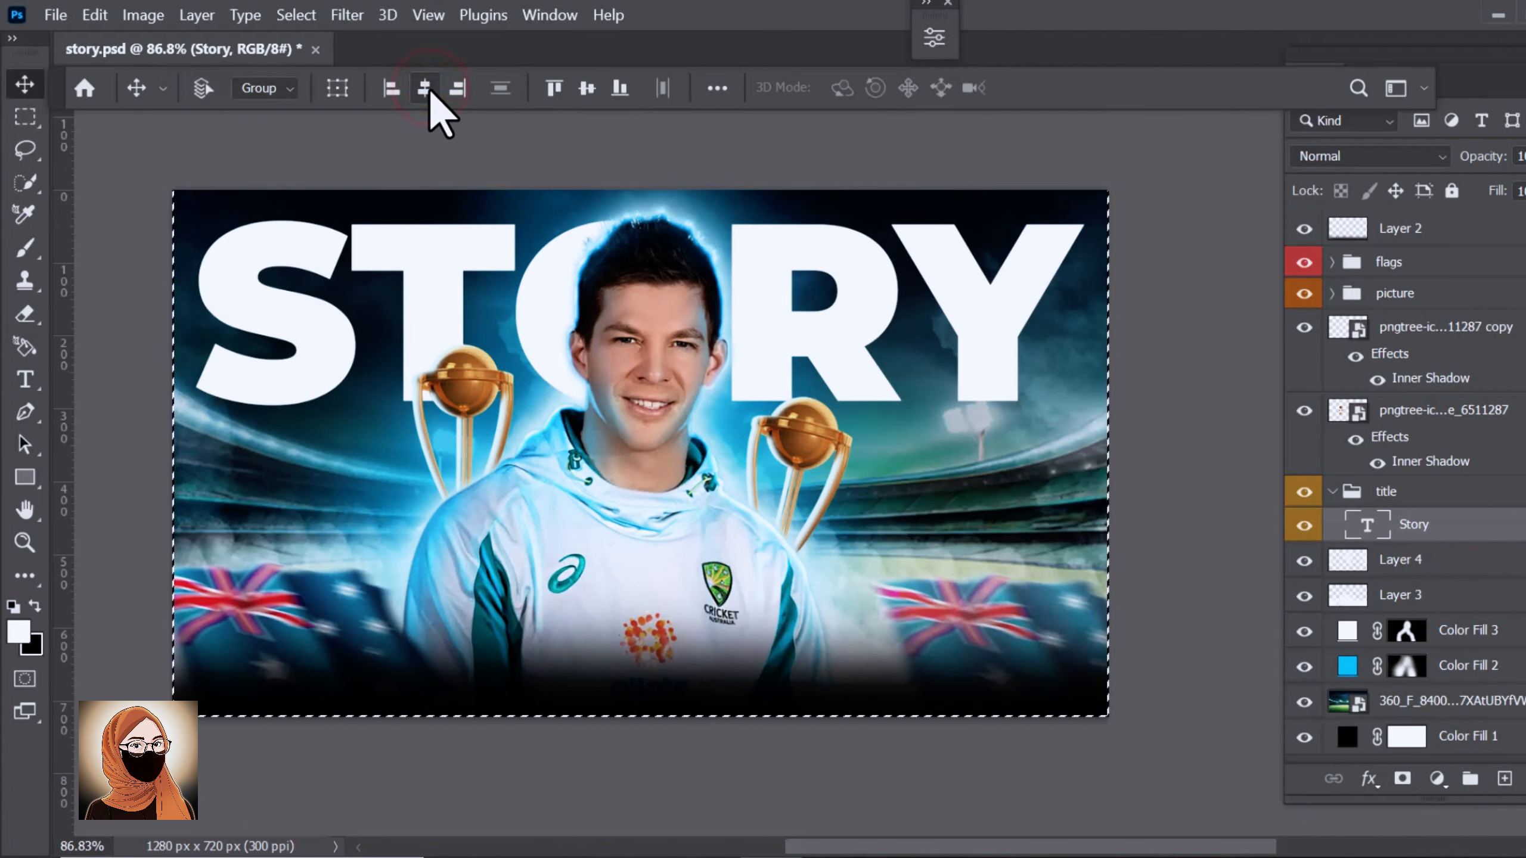
pyautogui.click(424, 88)
# Scale the Story text to 88.68% and centre it horizontally on the canvas again.
pyautogui.hotkey('ctrl', 't')
pyautogui.moveTo(640, 464); pyautogui.dragTo(646, 446)
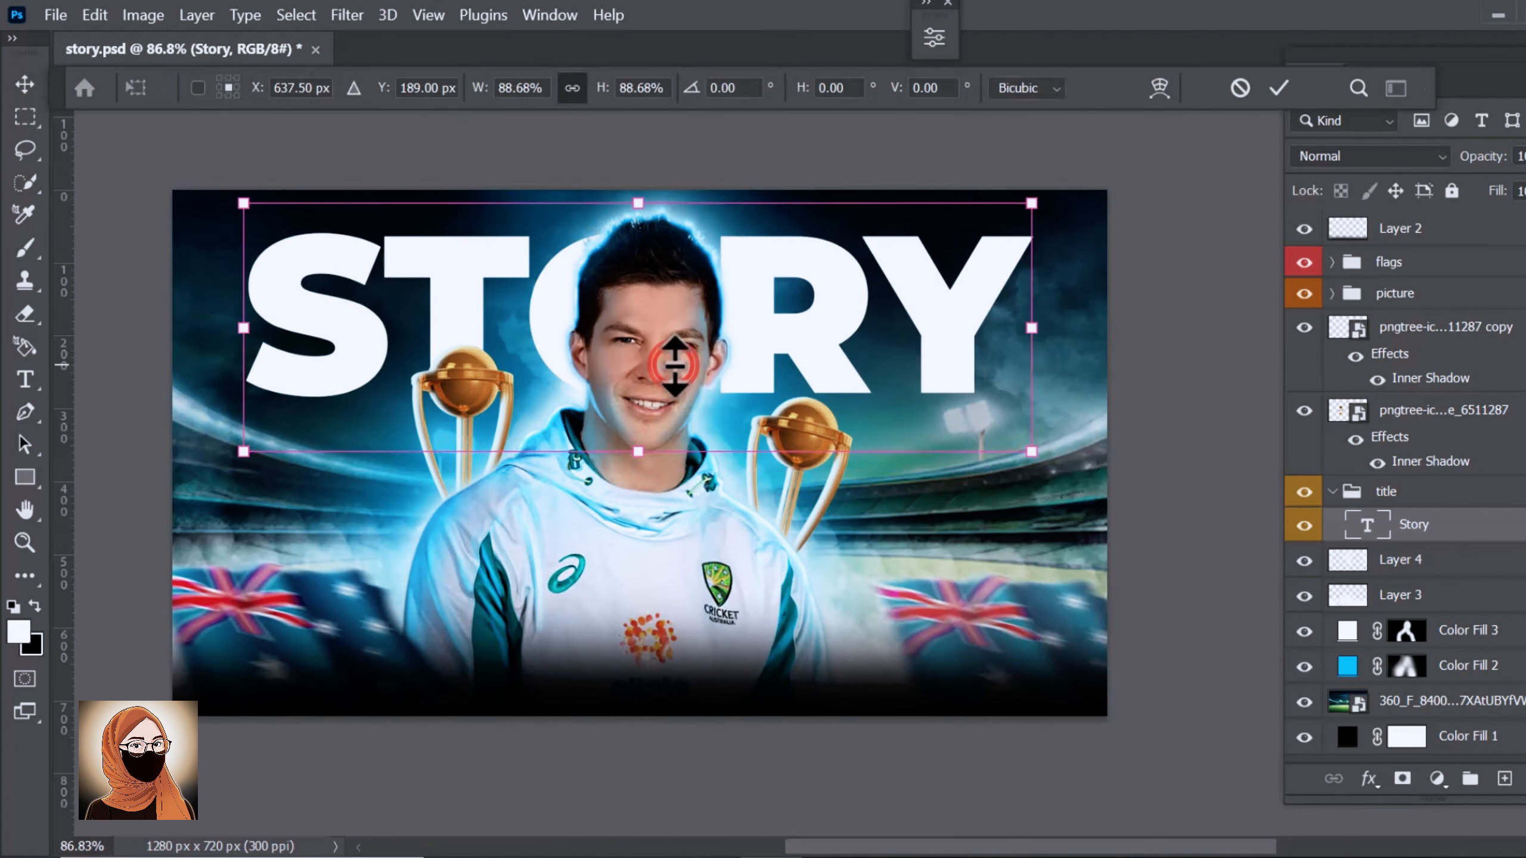
pyautogui.press('Return')
pyautogui.hotkey('ctrl', 'a')
pyautogui.click(424, 89)
pyautogui.hotkey('ctrl', 'd')
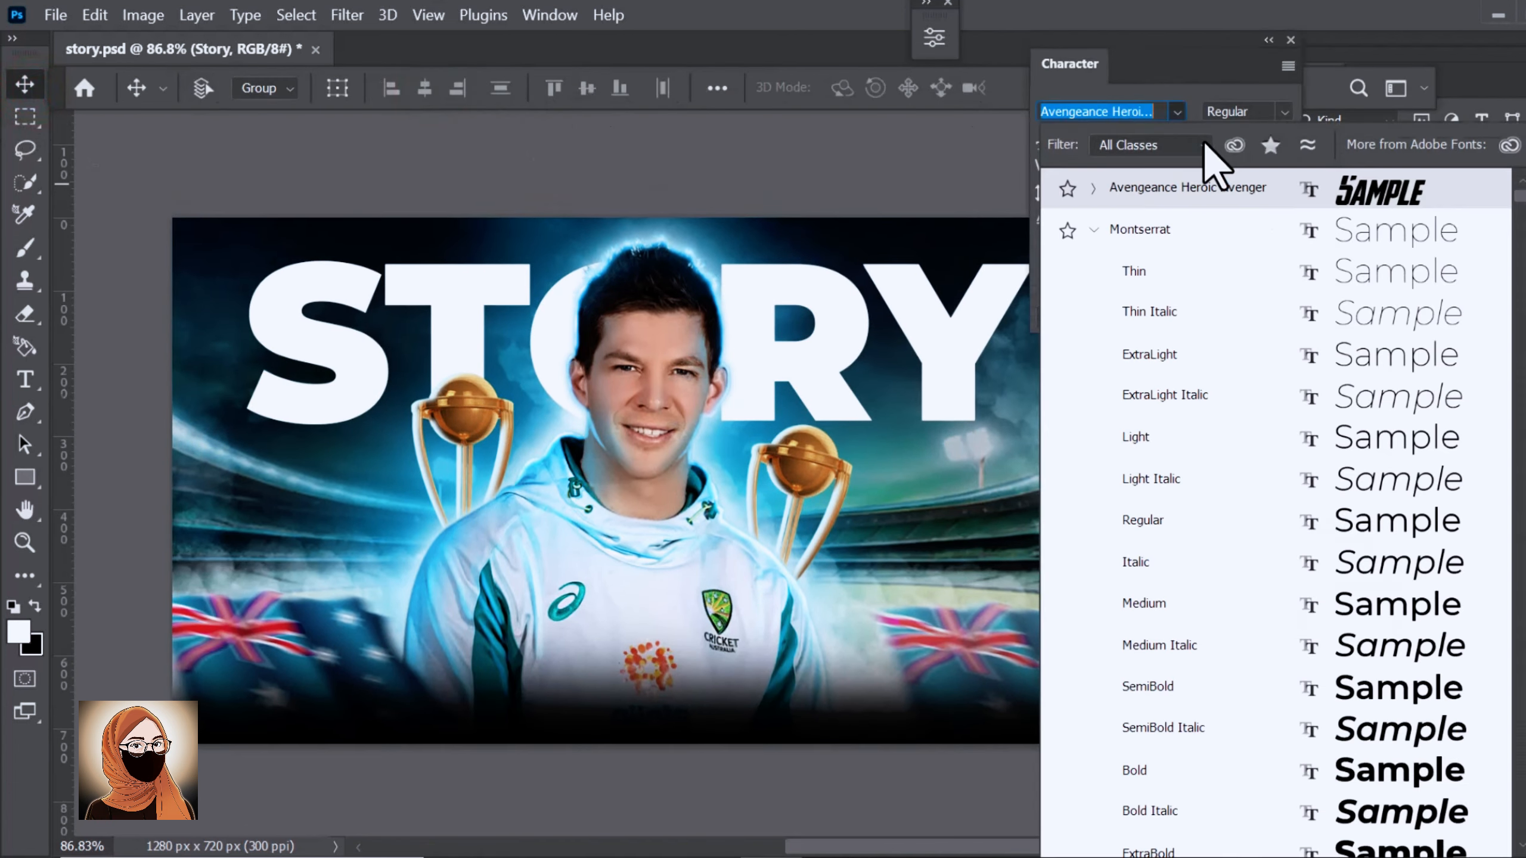
# Change the Story text's font to Burbank Big Condensed Bold, then enlarge and reposition it behind the player's head.
pyautogui.scroll(2, 1400, 240)
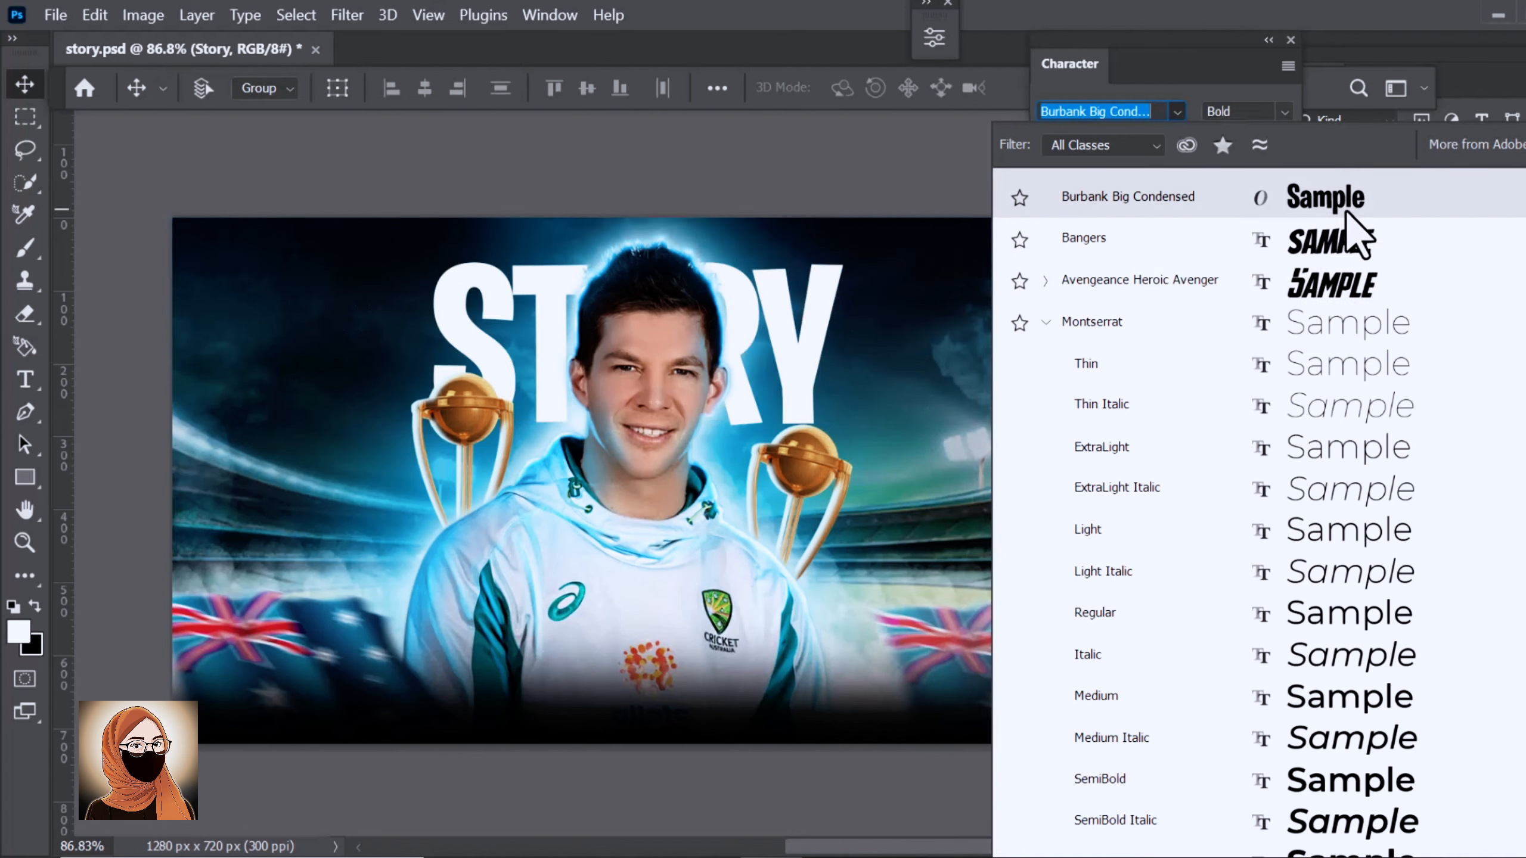
pyautogui.click(1345, 204)
pyautogui.moveTo(842, 475); pyautogui.dragTo(988, 535)
pyautogui.press('Return')
pyautogui.moveTo(891, 368); pyautogui.dragTo(894, 405)
pyautogui.click(1268, 40)
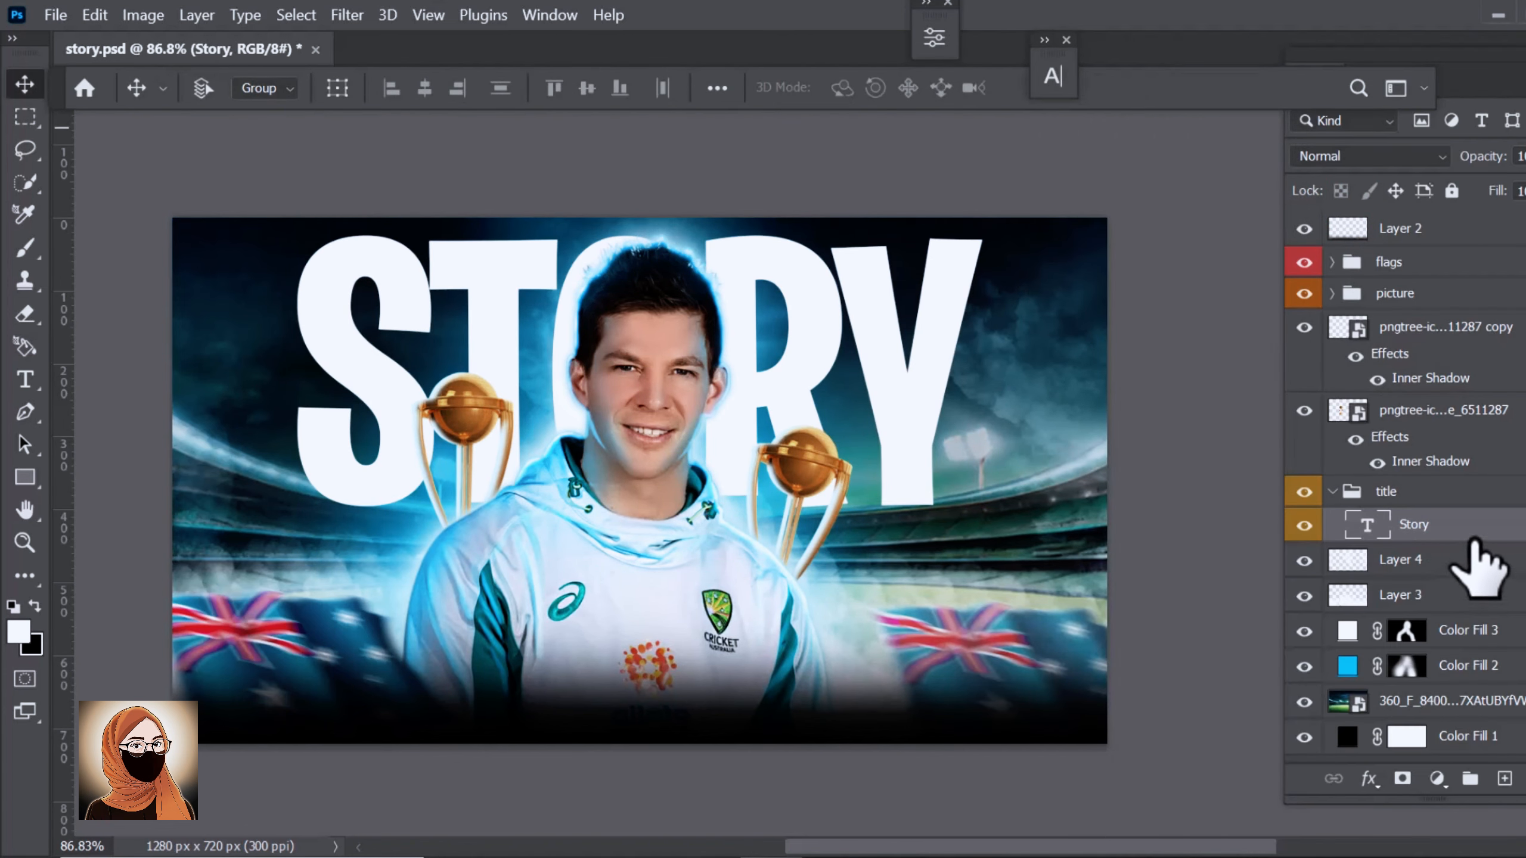
# Duplicate the Story text, scale the copy down and place it below the left end of the title.
pyautogui.keyDown('alt'); pyautogui.moveTo(848, 300); pyautogui.dragTo(850, 397); pyautogui.keyUp('alt')
pyautogui.hotkey('ctrl', 't')
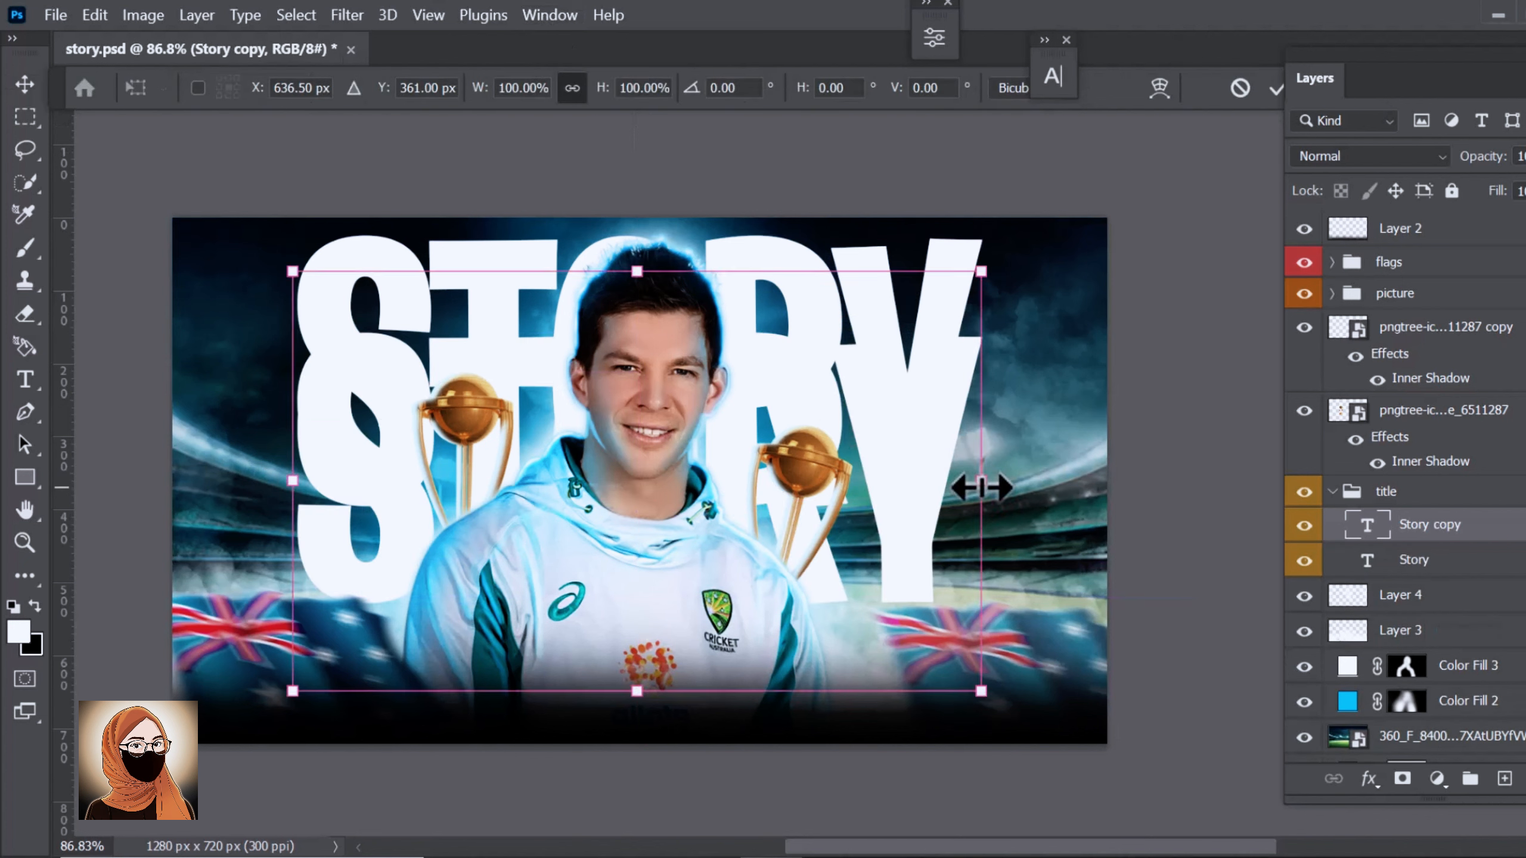
pyautogui.moveTo(979, 486); pyautogui.dragTo(478, 482)
pyautogui.moveTo(443, 487); pyautogui.dragTo(311, 548)
pyautogui.press('Return')
pyautogui.moveTo(216, 552); pyautogui.dragTo(440, 548)
# Replace the copied text with the player's full name, raise its layer to the top of the stack and place it along the canvas's lower edge.
pyautogui.click(25, 379)
pyautogui.hotkey('ctrl', 'v')
pyautogui.click(1148, 88)
pyautogui.press('v')
pyautogui.moveTo(1424, 527); pyautogui.dragTo(1419, 216)
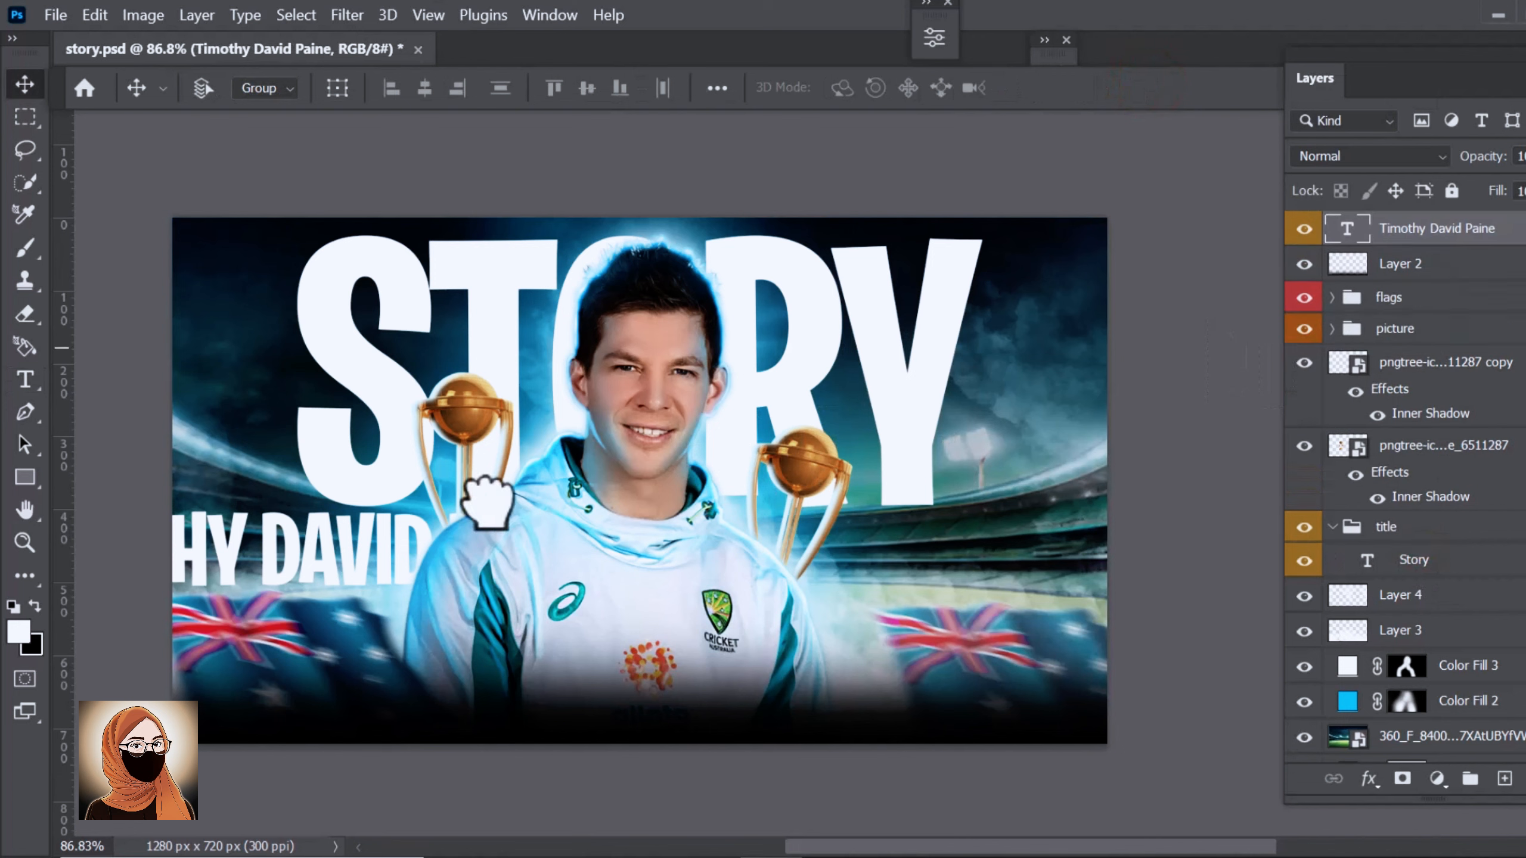
pyautogui.moveTo(374, 564); pyautogui.dragTo(681, 695)
# Set the player's name in Montserrat with thin, widely spaced letters that fit across the canvas's lower edge.
pyautogui.click(1052, 75)
pyautogui.click(904, 113)
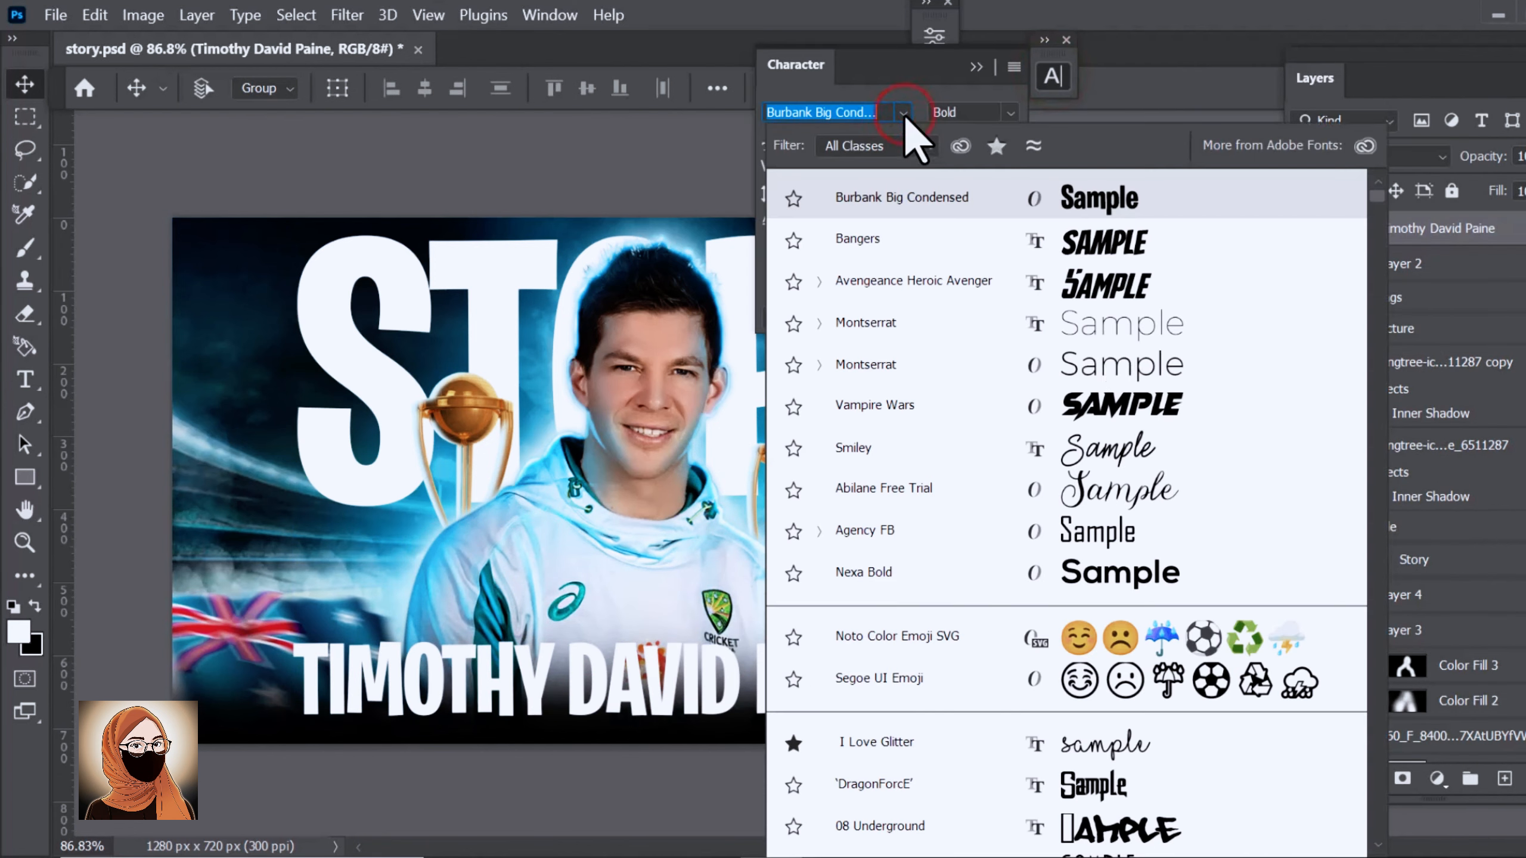
pyautogui.click(1116, 368)
pyautogui.moveTo(909, 68); pyautogui.dragTo(1137, 28)
pyautogui.moveTo(998, 105); pyautogui.dragTo(970, 106)
pyautogui.click(1237, 75)
pyautogui.click(1112, 97)
pyautogui.click(1234, 128)
pyautogui.click(1133, 128)
pyautogui.moveTo(1133, 129); pyautogui.dragTo(1171, 126)
pyautogui.click(1223, 3)
# Centre the player's name and the Story text horizontally on the canvas.
pyautogui.keyDown('ctrl'); pyautogui.click(1421, 564); pyautogui.keyUp('ctrl')
pyautogui.hotkey('ctrl', 'a')
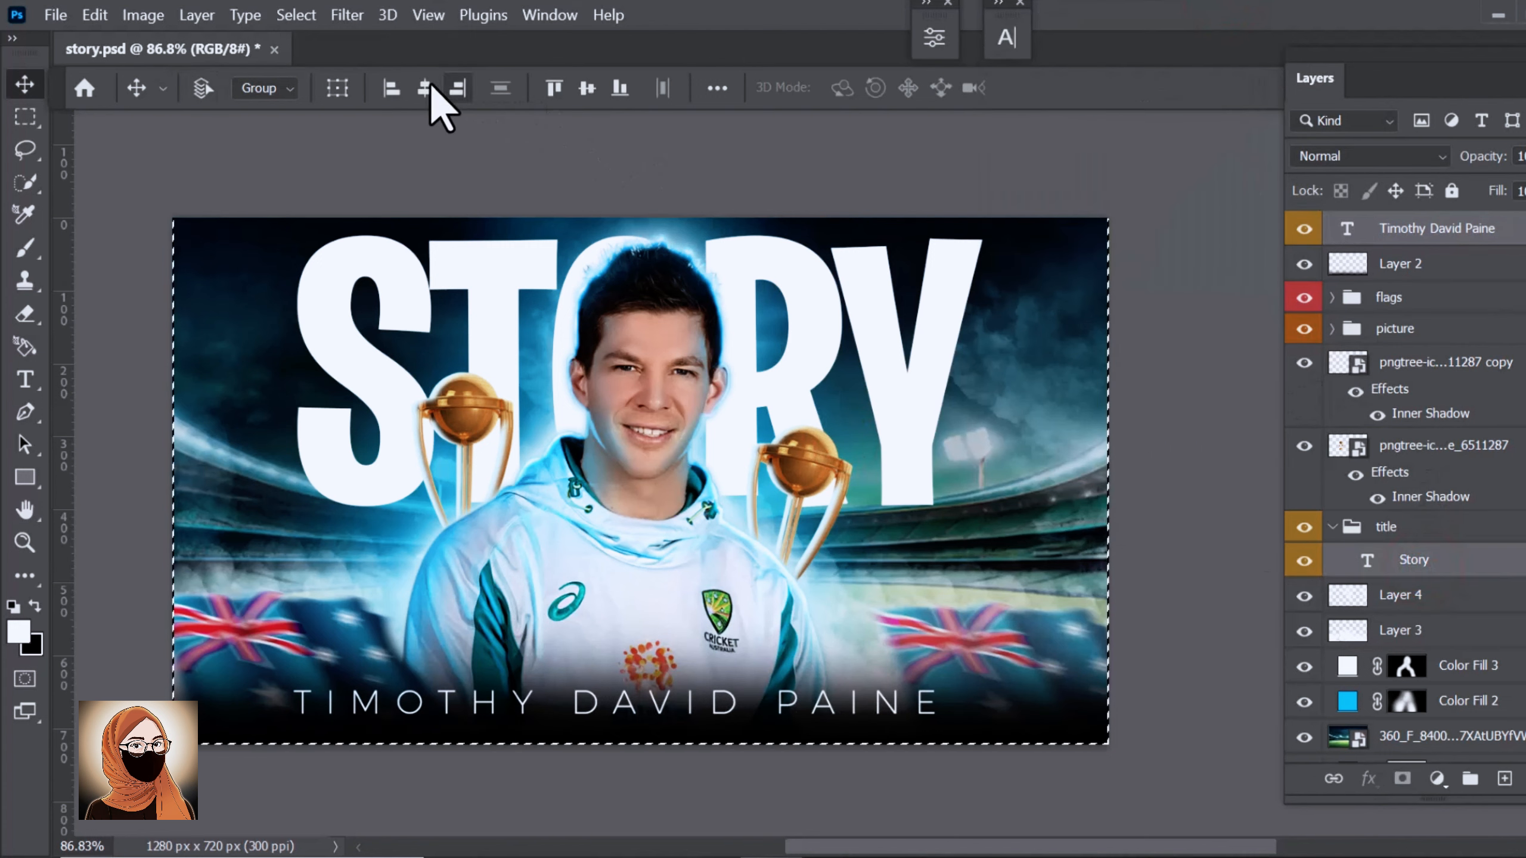
pyautogui.click(431, 86)
pyautogui.hotkey('ctrl', 'd')
# Apply a glossy orange style preset with bevel, inner glow and gradient overlay to the Story text.
pyautogui.doubleClick(1460, 562)
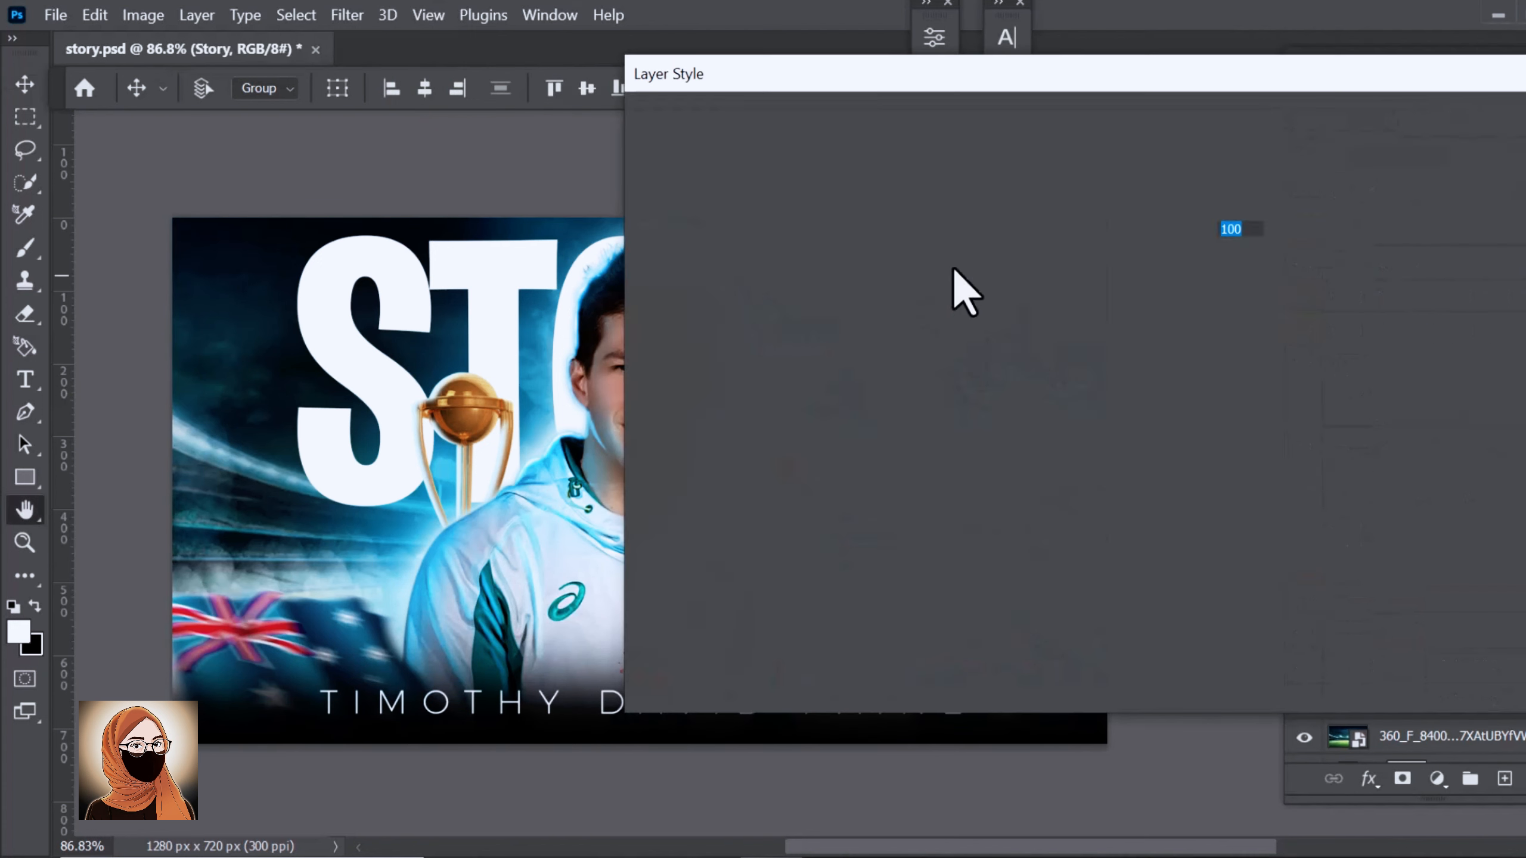
pyautogui.press('Escape')
pyautogui.click(550, 15)
pyautogui.click(643, 829)
pyautogui.scroll(-5, 1073, 577)
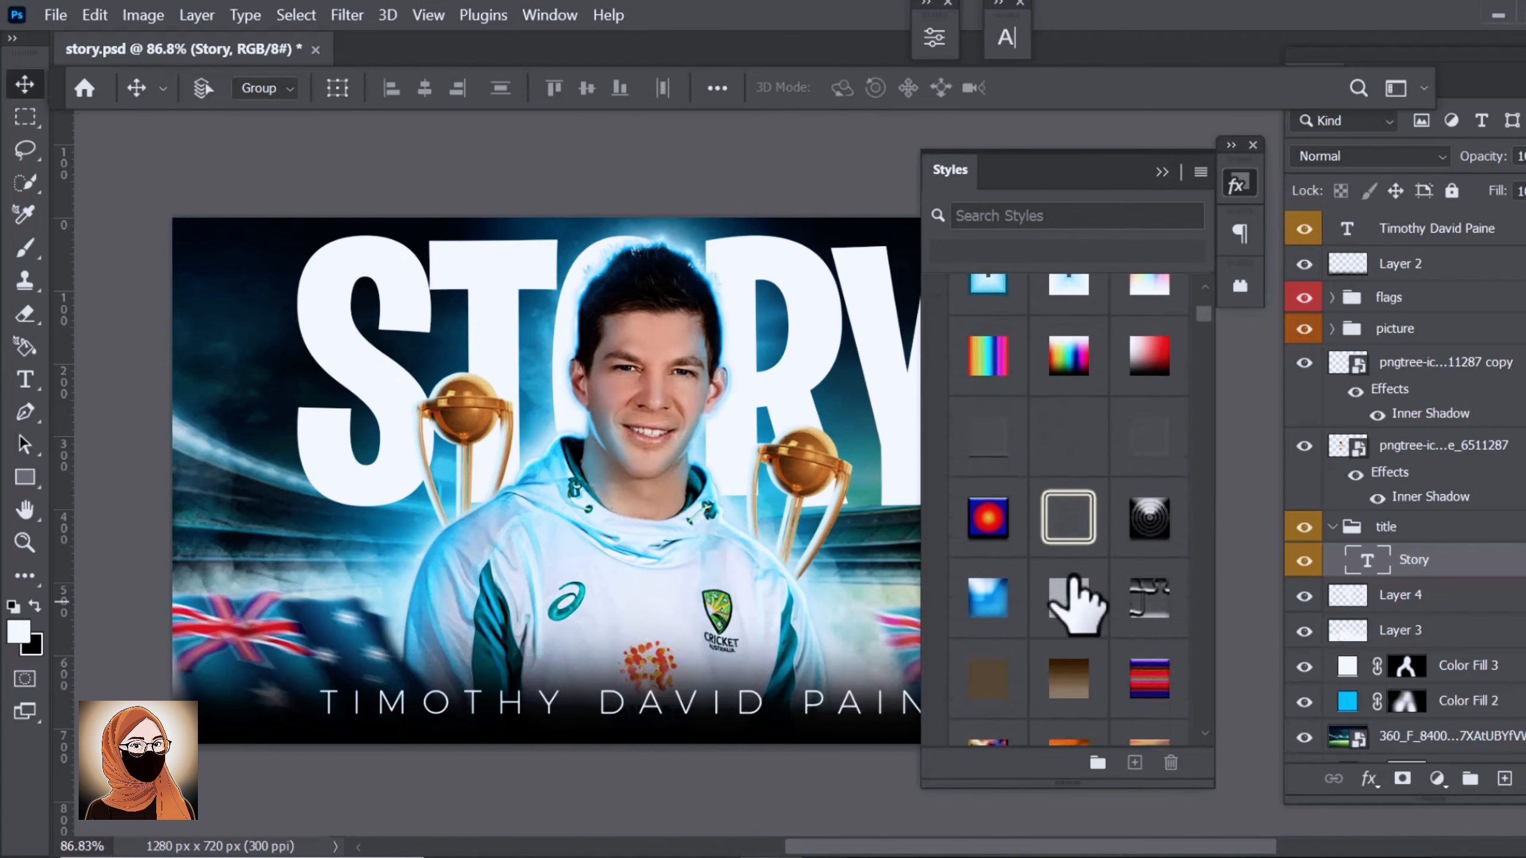
pyautogui.scroll(-5, 1072, 601)
pyautogui.click(1067, 511)
pyautogui.click(1161, 171)
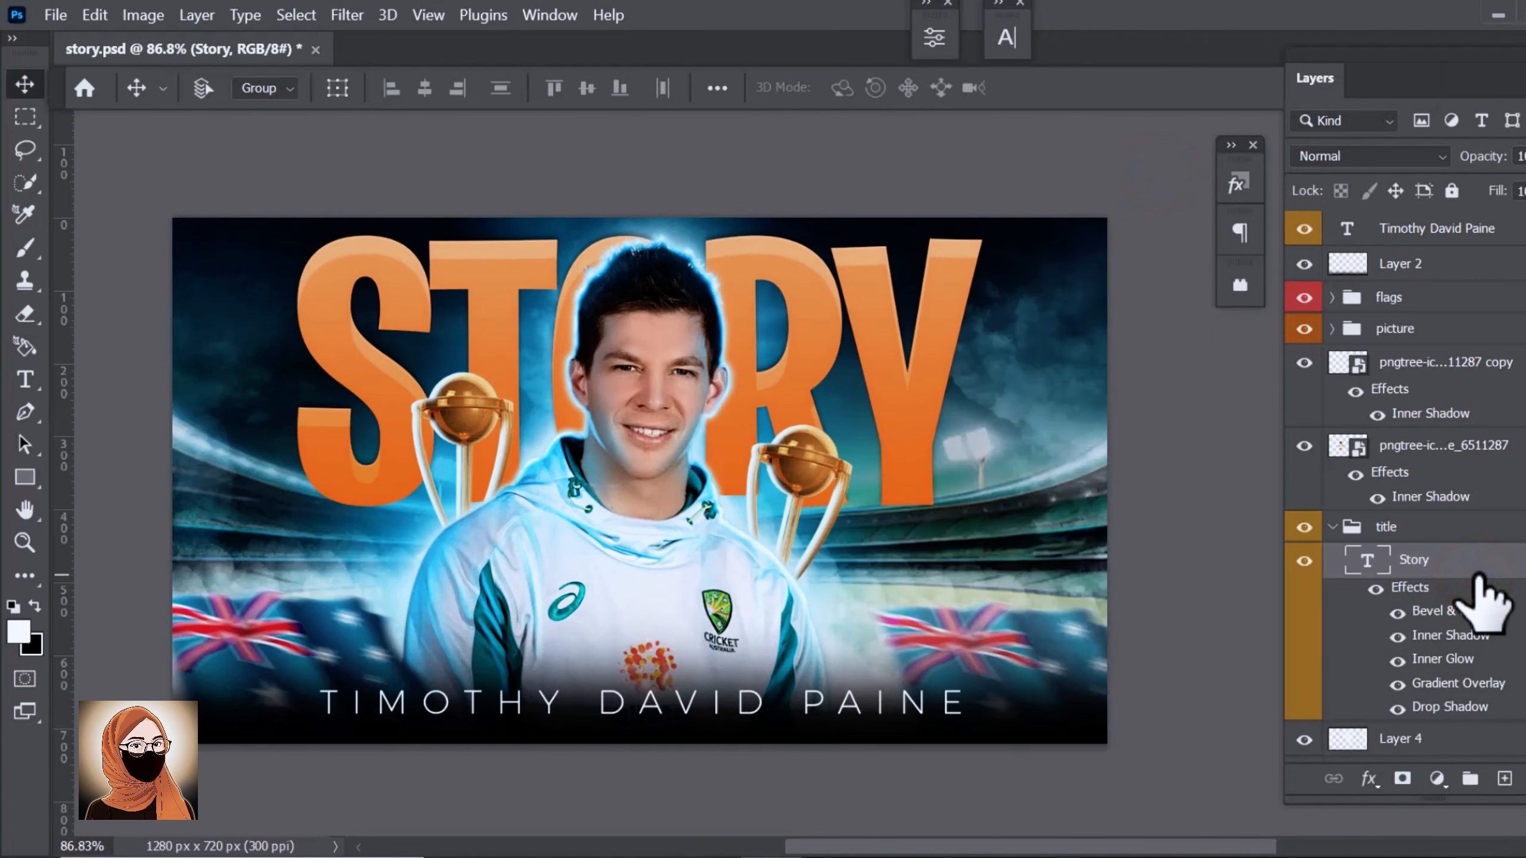
# Set the starting colour stop of the Story text's gradient overlay to ffa200.
pyautogui.doubleClick(1476, 577)
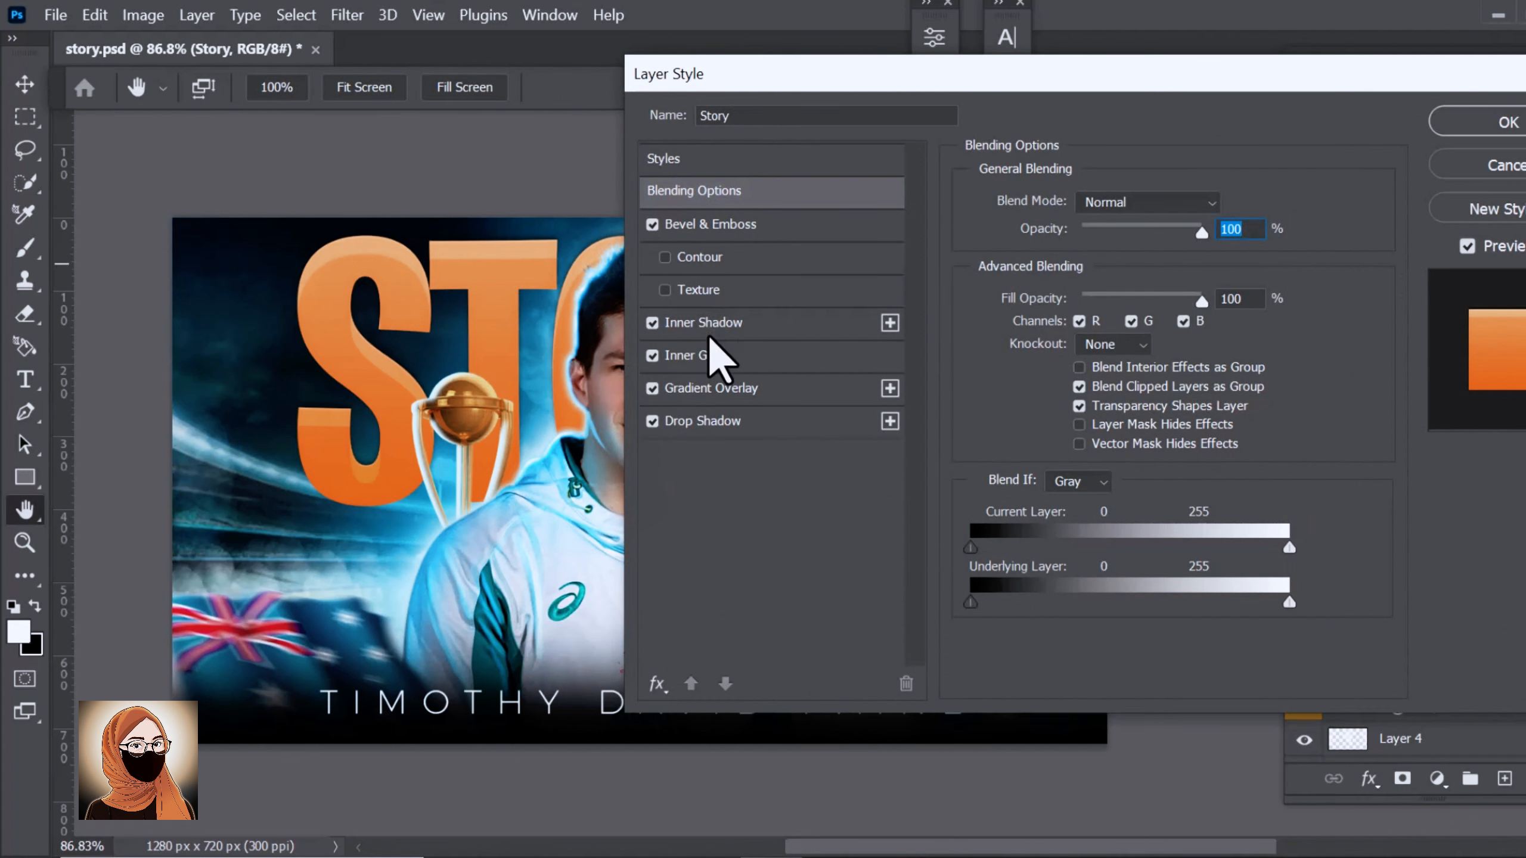
pyautogui.click(717, 388)
pyautogui.click(1112, 265)
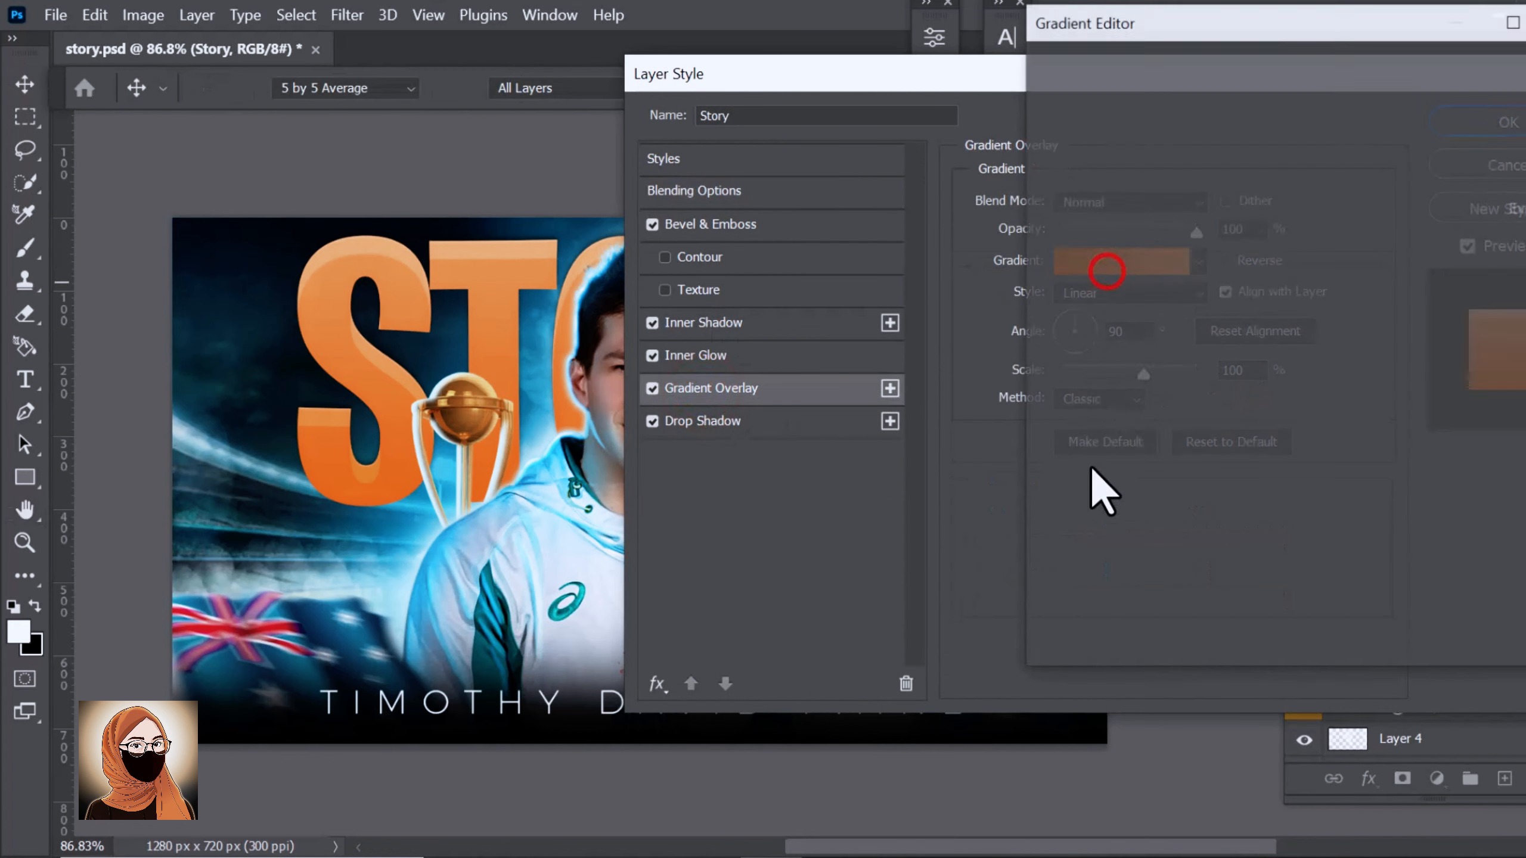
pyautogui.click(1171, 601)
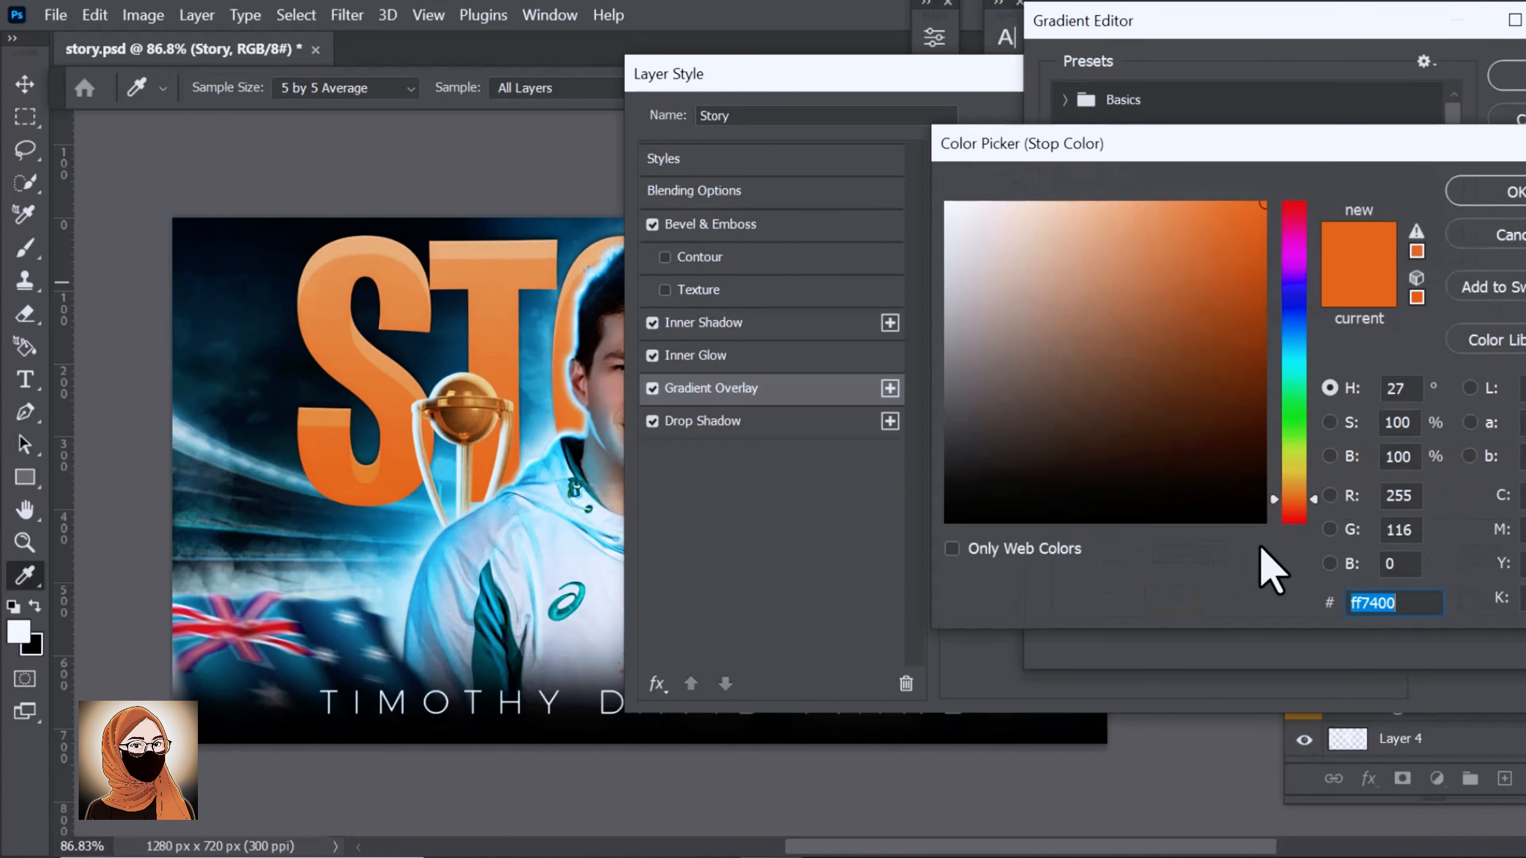
pyautogui.click(1293, 490)
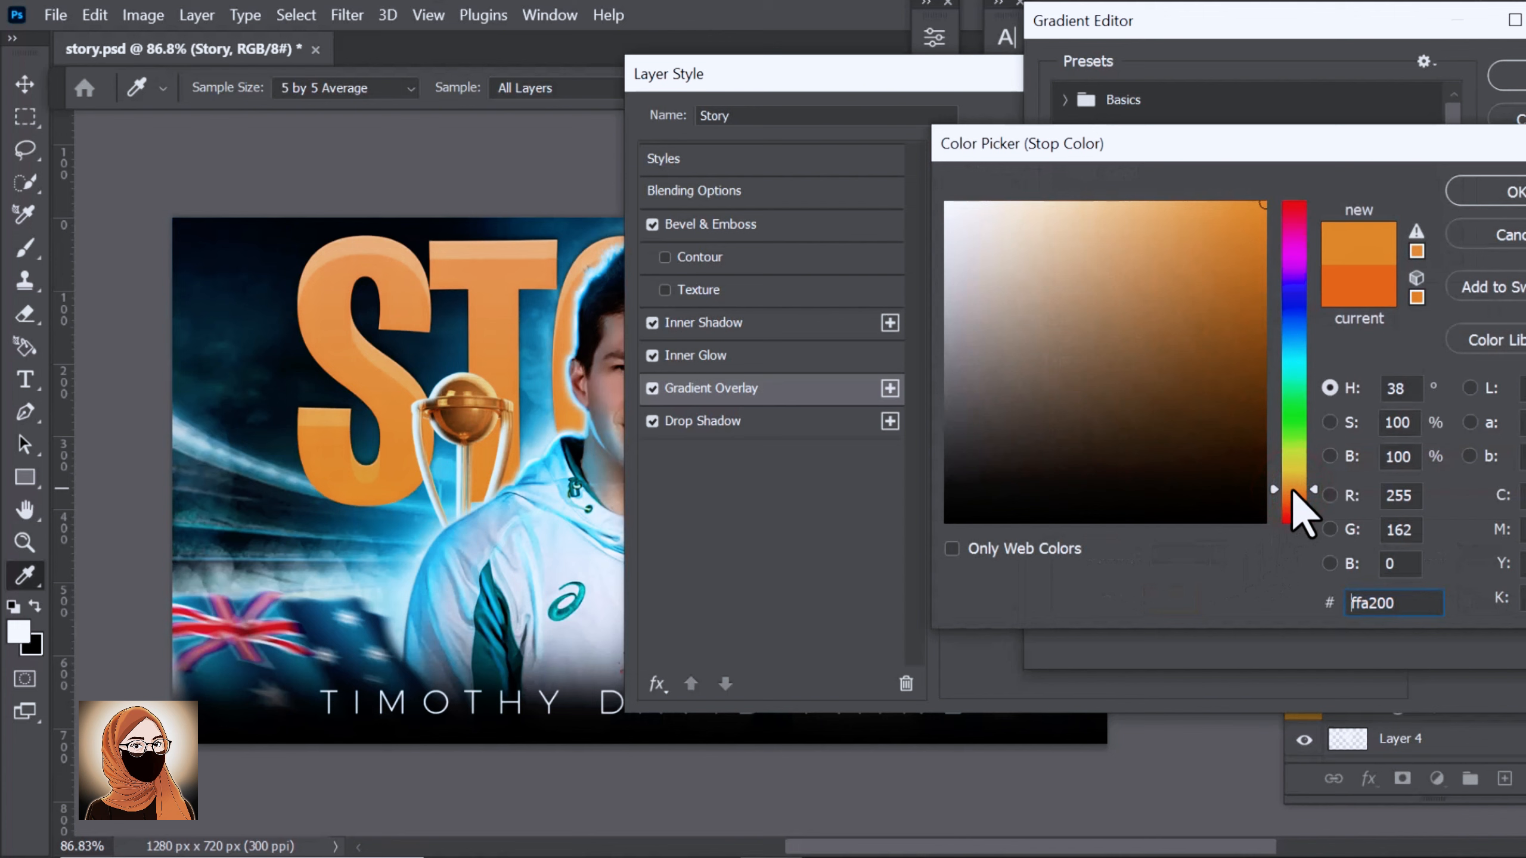
pyautogui.click(1462, 198)
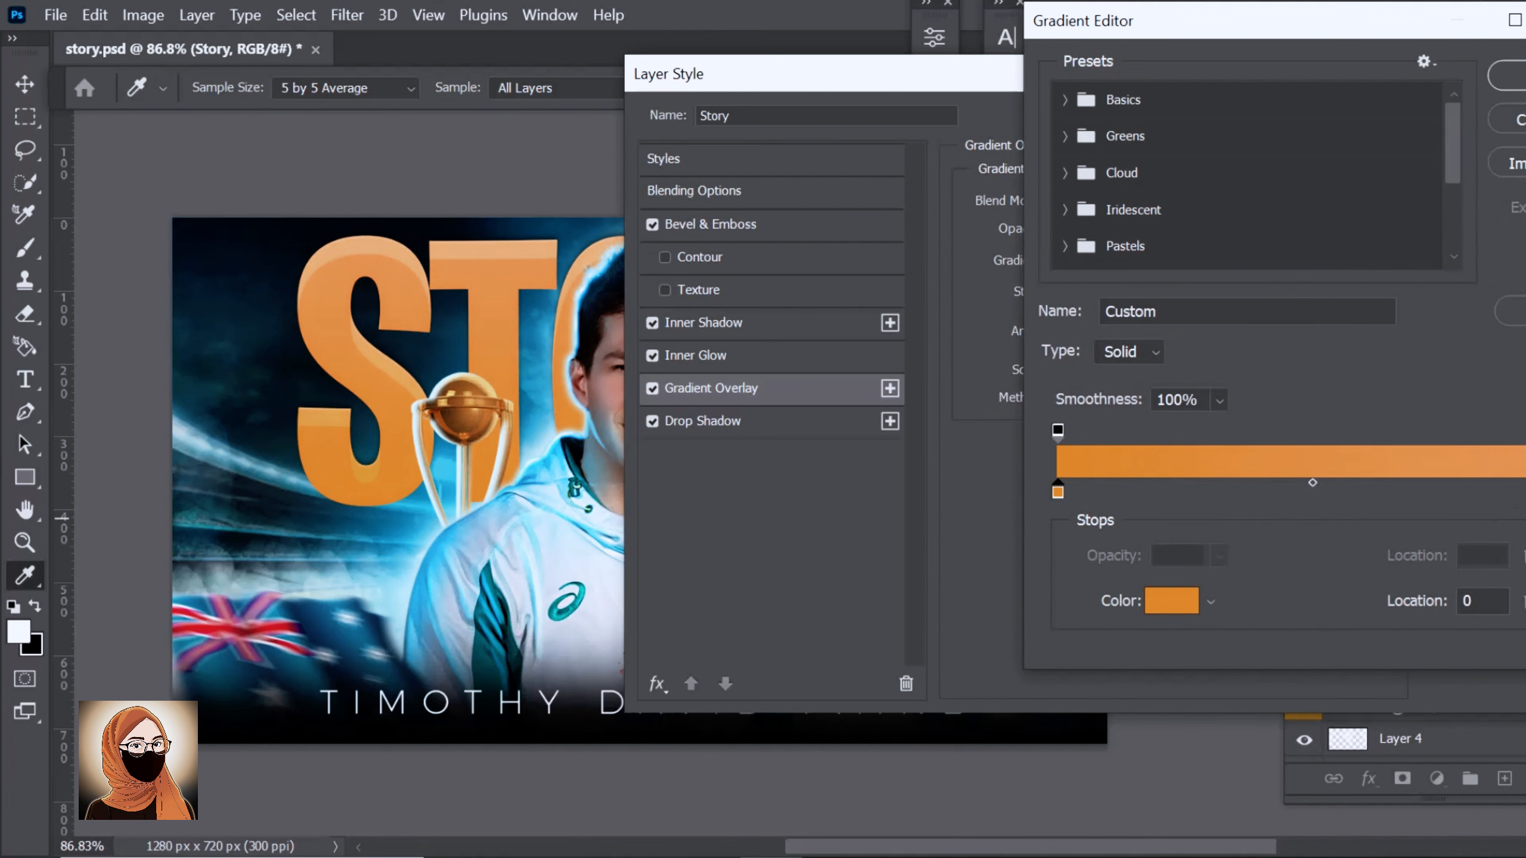
# Set the gradient overlay's end stop to colour f69c3b and its angle to 120°.
pyautogui.click(1171, 600)
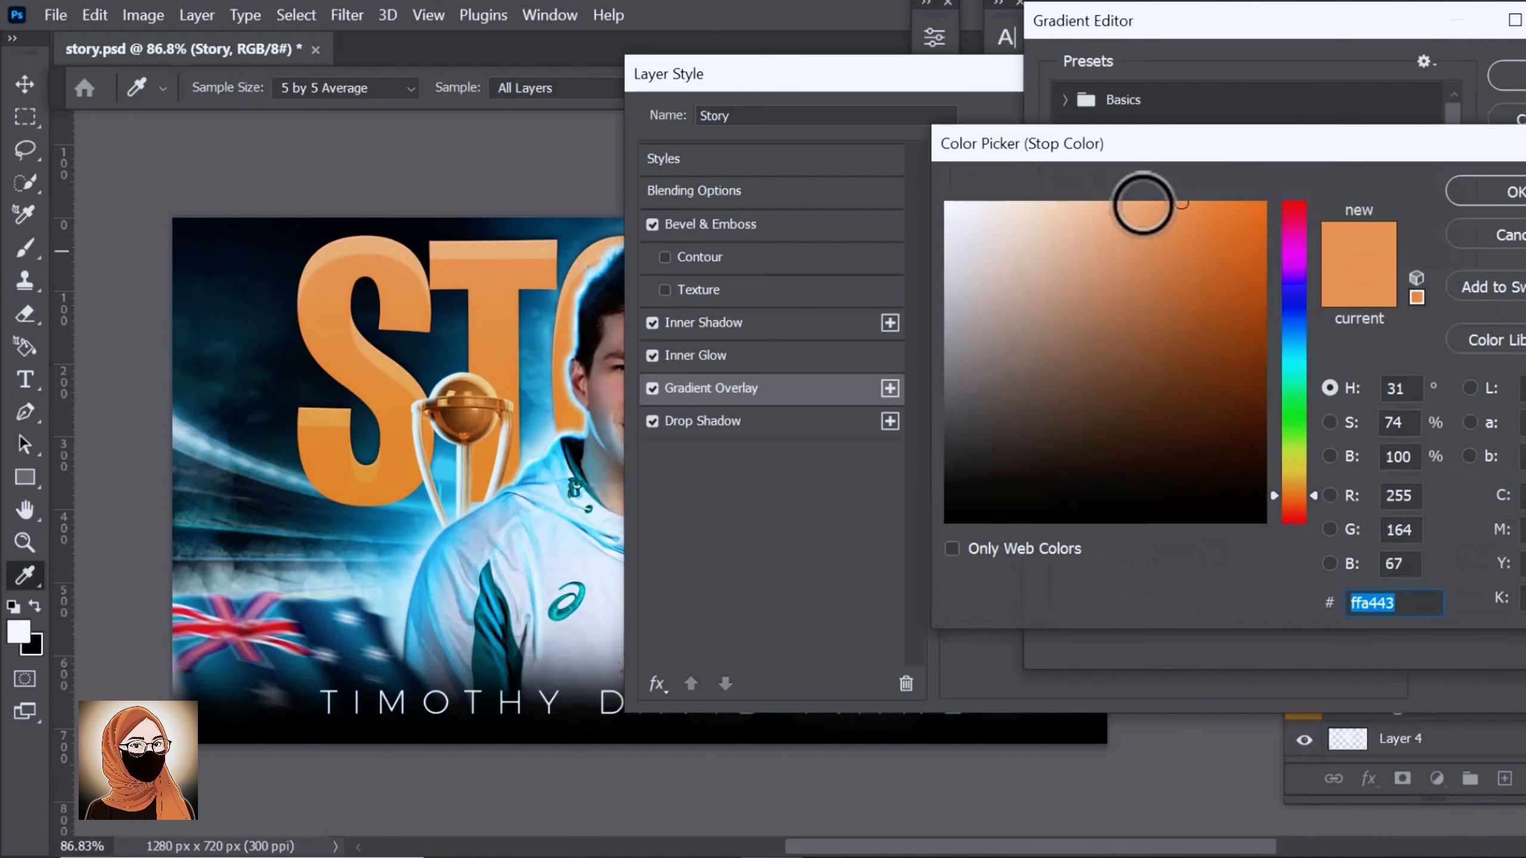
pyautogui.moveTo(1182, 203); pyautogui.dragTo(1264, 204)
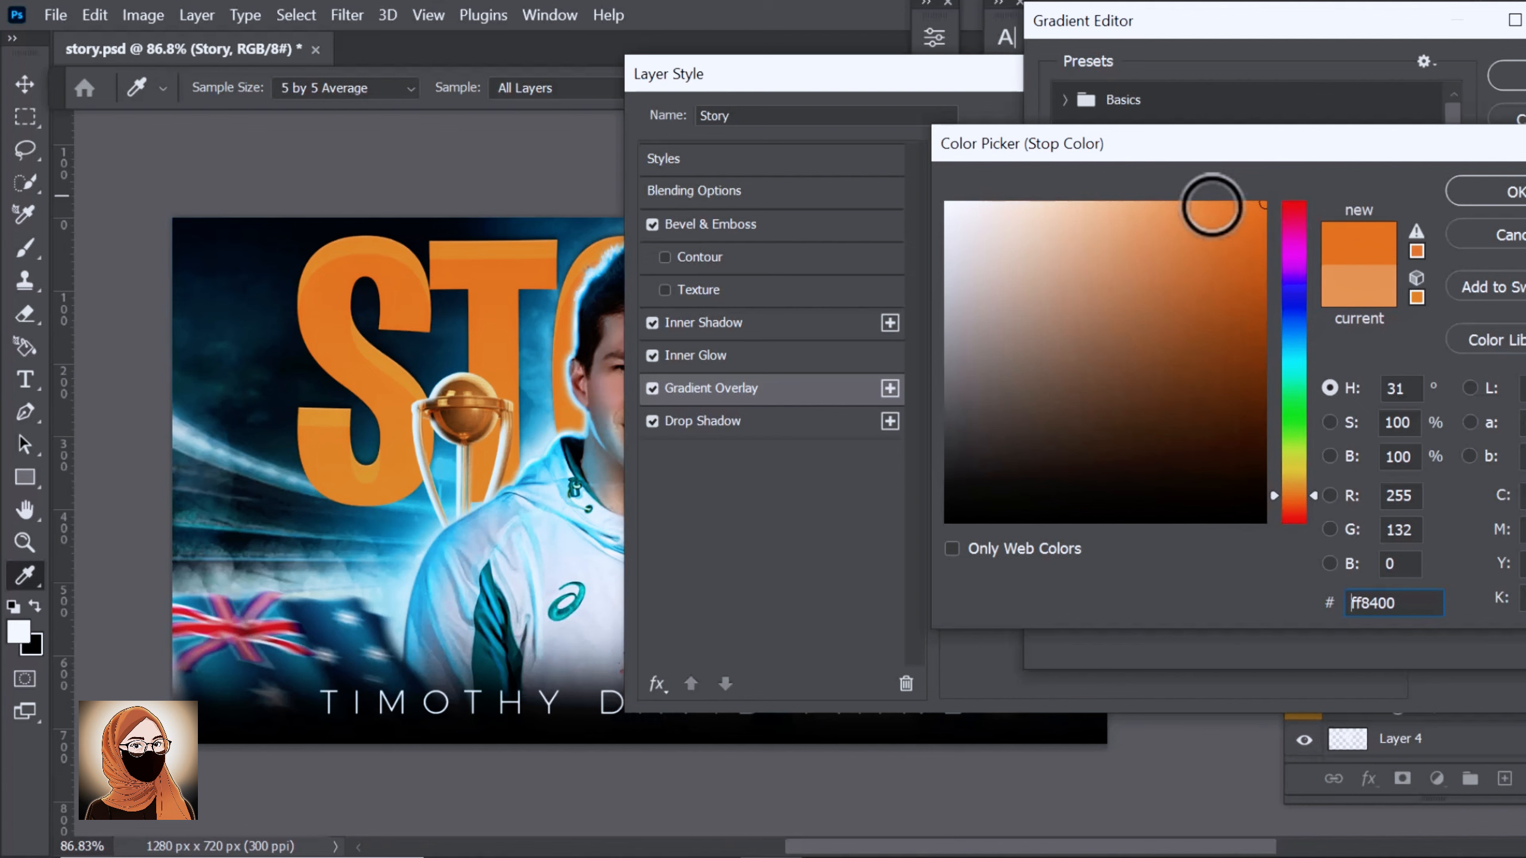
pyautogui.click(1189, 194)
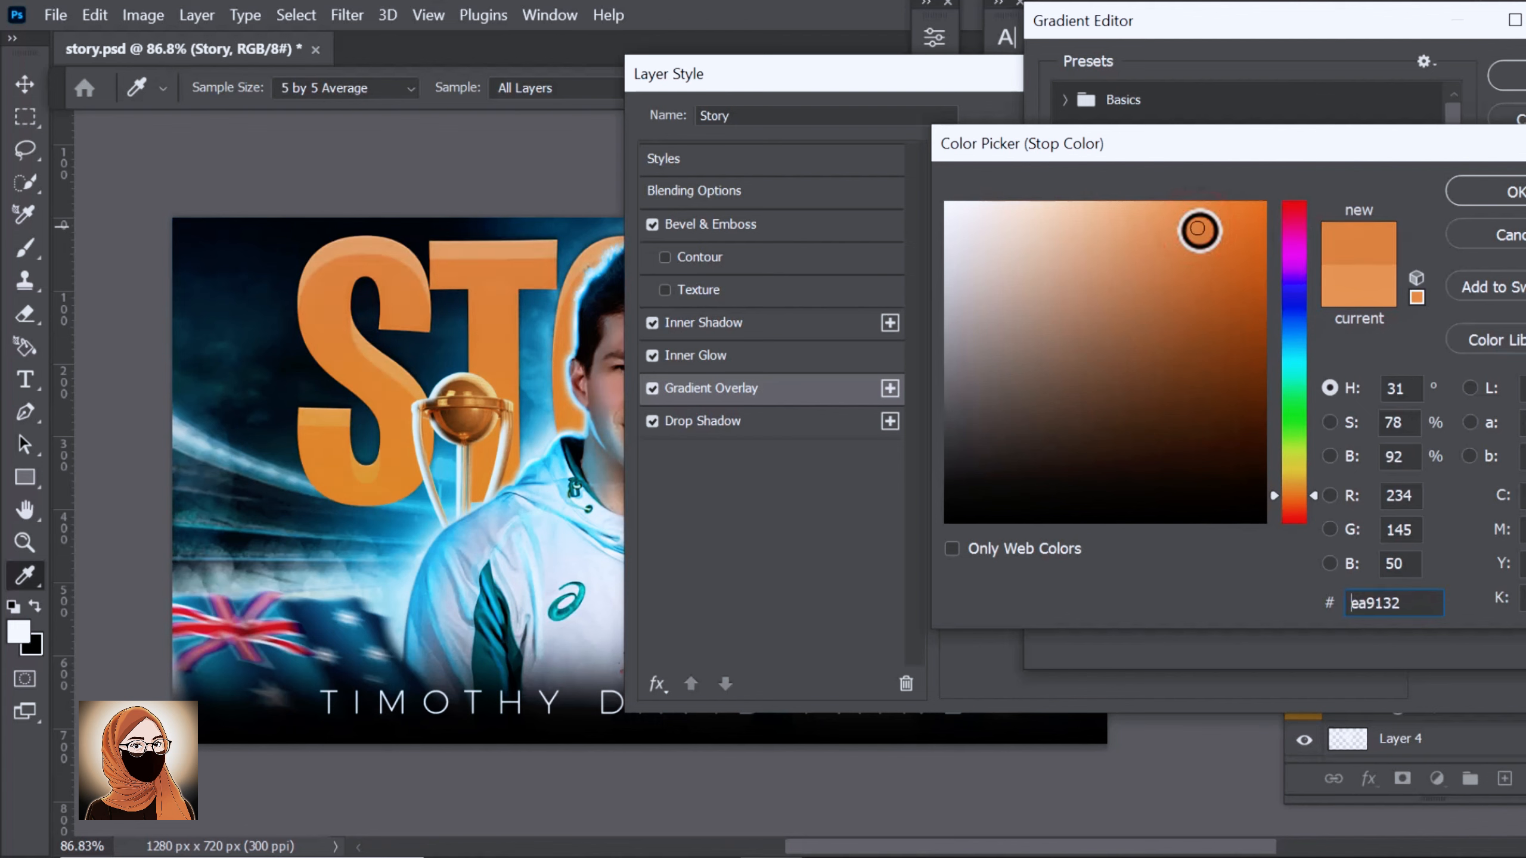
pyautogui.moveTo(1196, 227); pyautogui.dragTo(1278, 613)
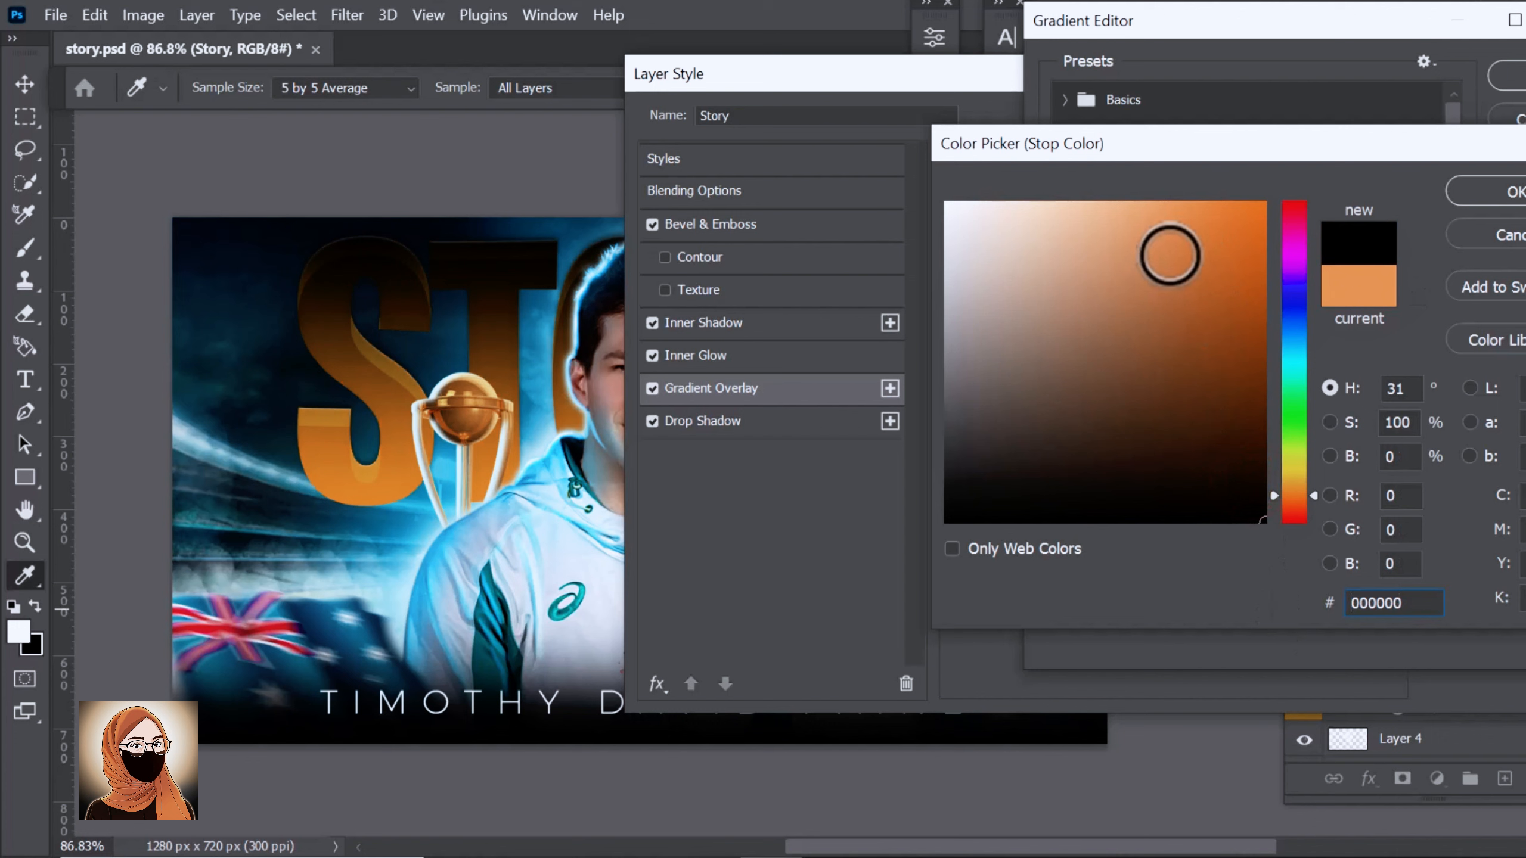
pyautogui.click(1189, 212)
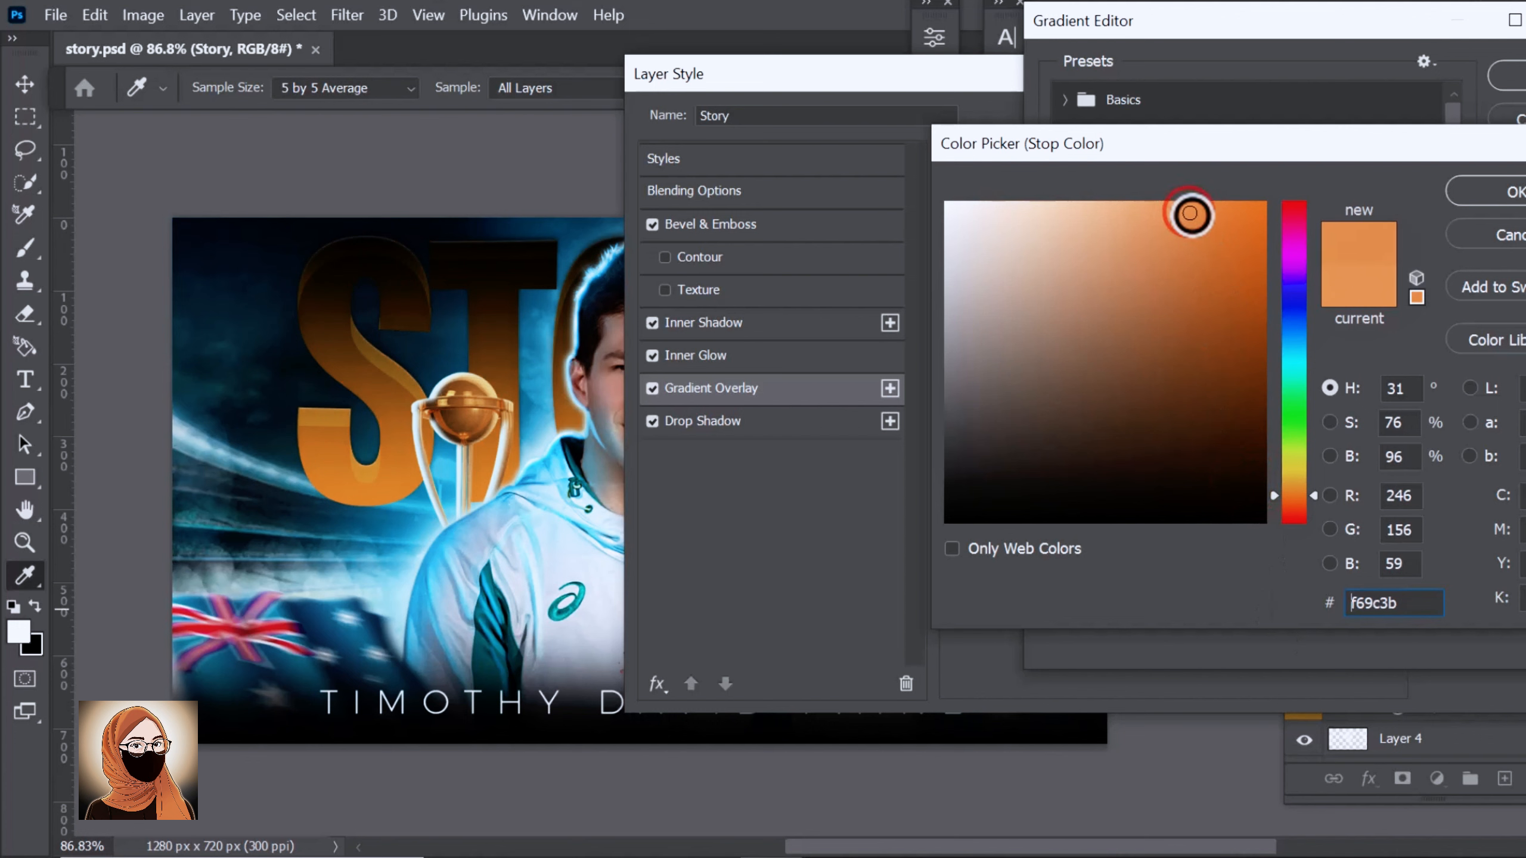
pyautogui.click(1466, 191)
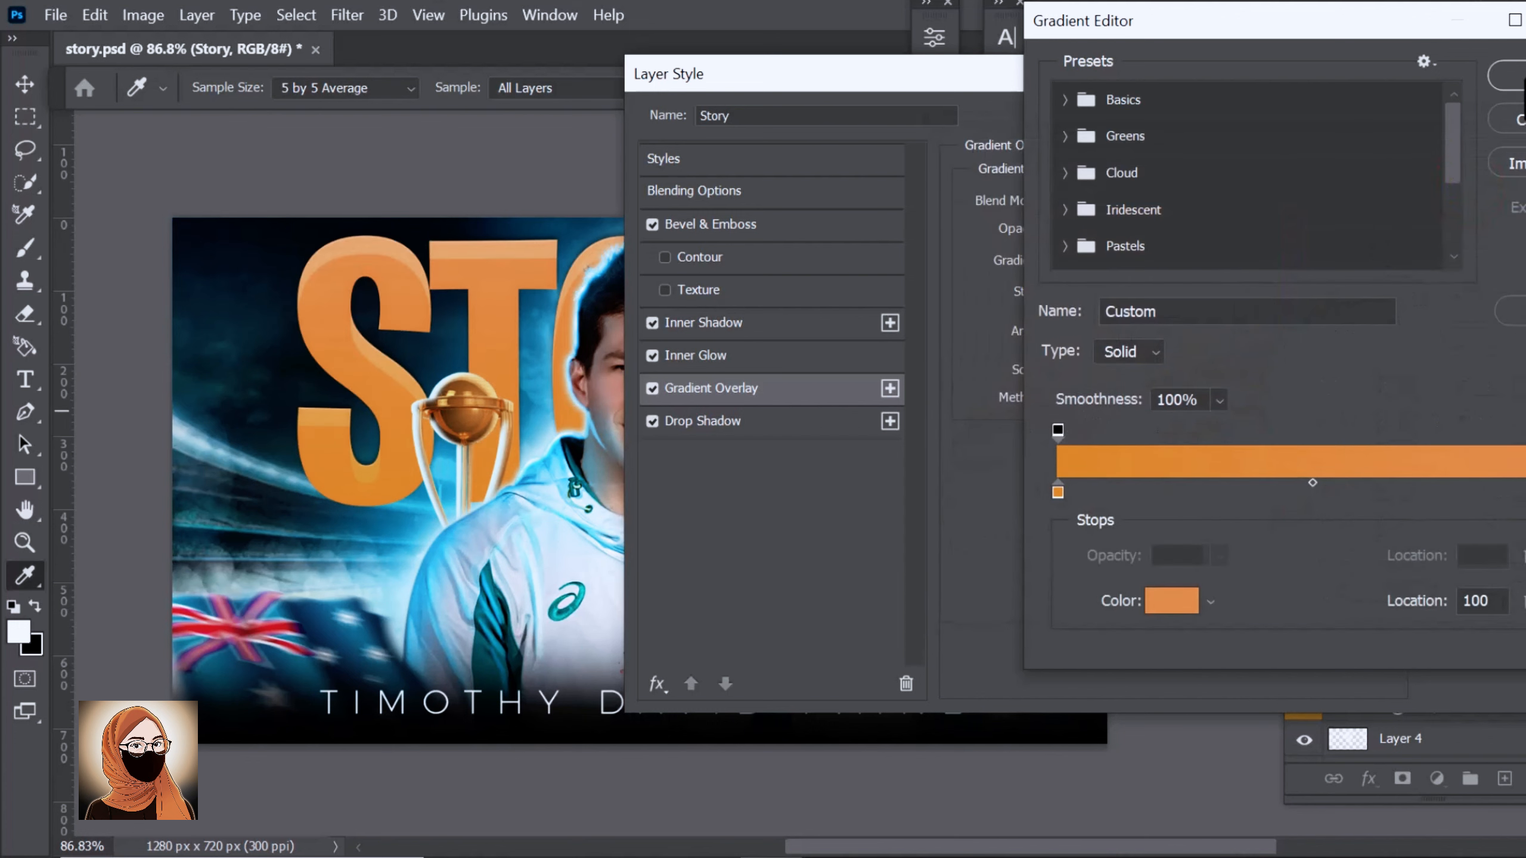
pyautogui.click(1512, 76)
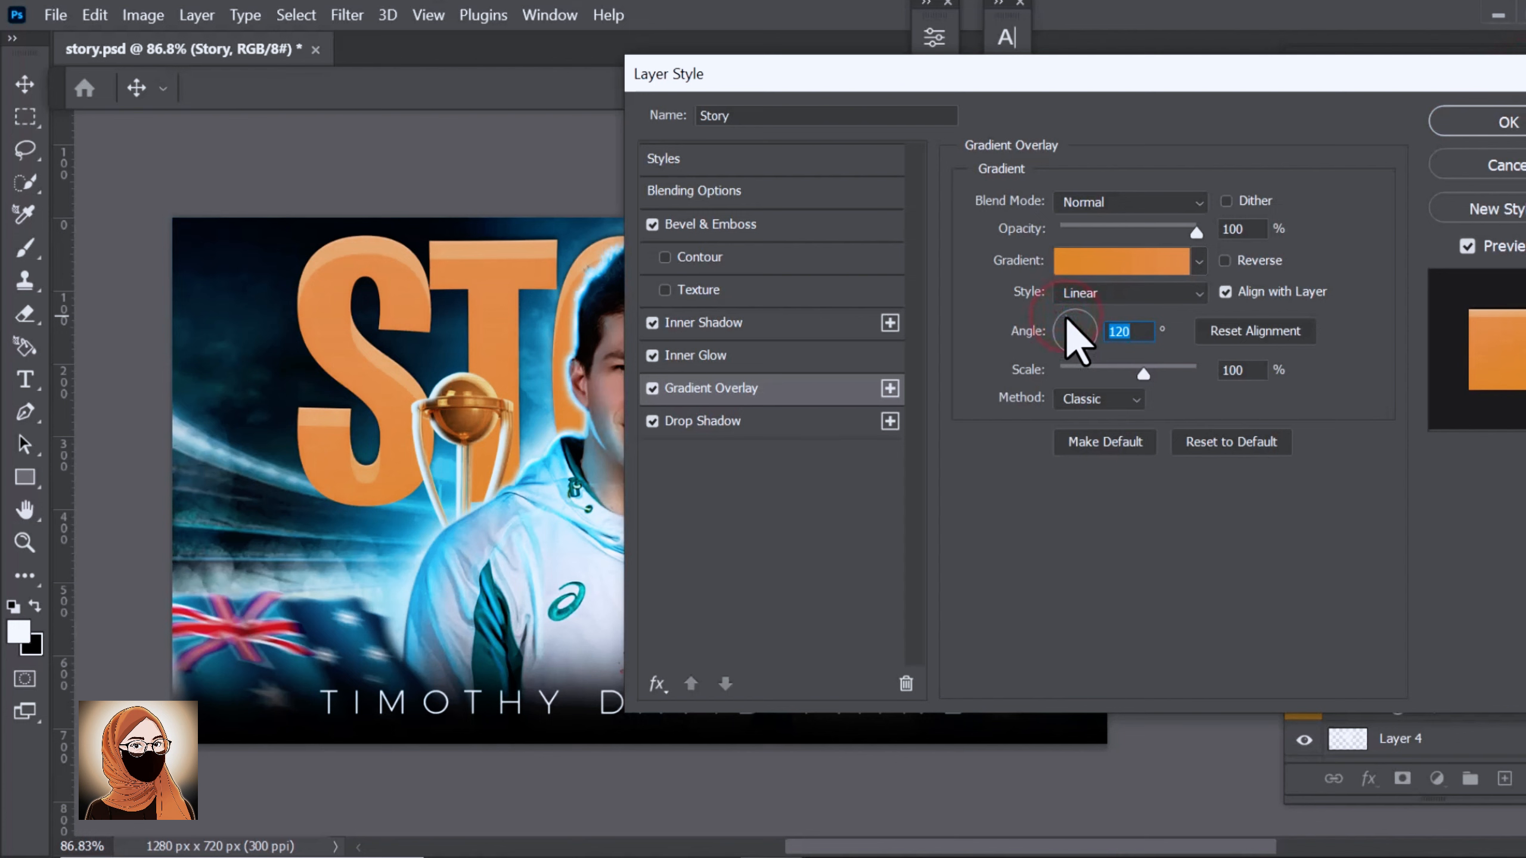
# Compare the Story text with its Gradient Overlay and Bevel & Emboss effects switched off and on.
pyautogui.moveTo(858, 84); pyautogui.dragTo(1030, 84)
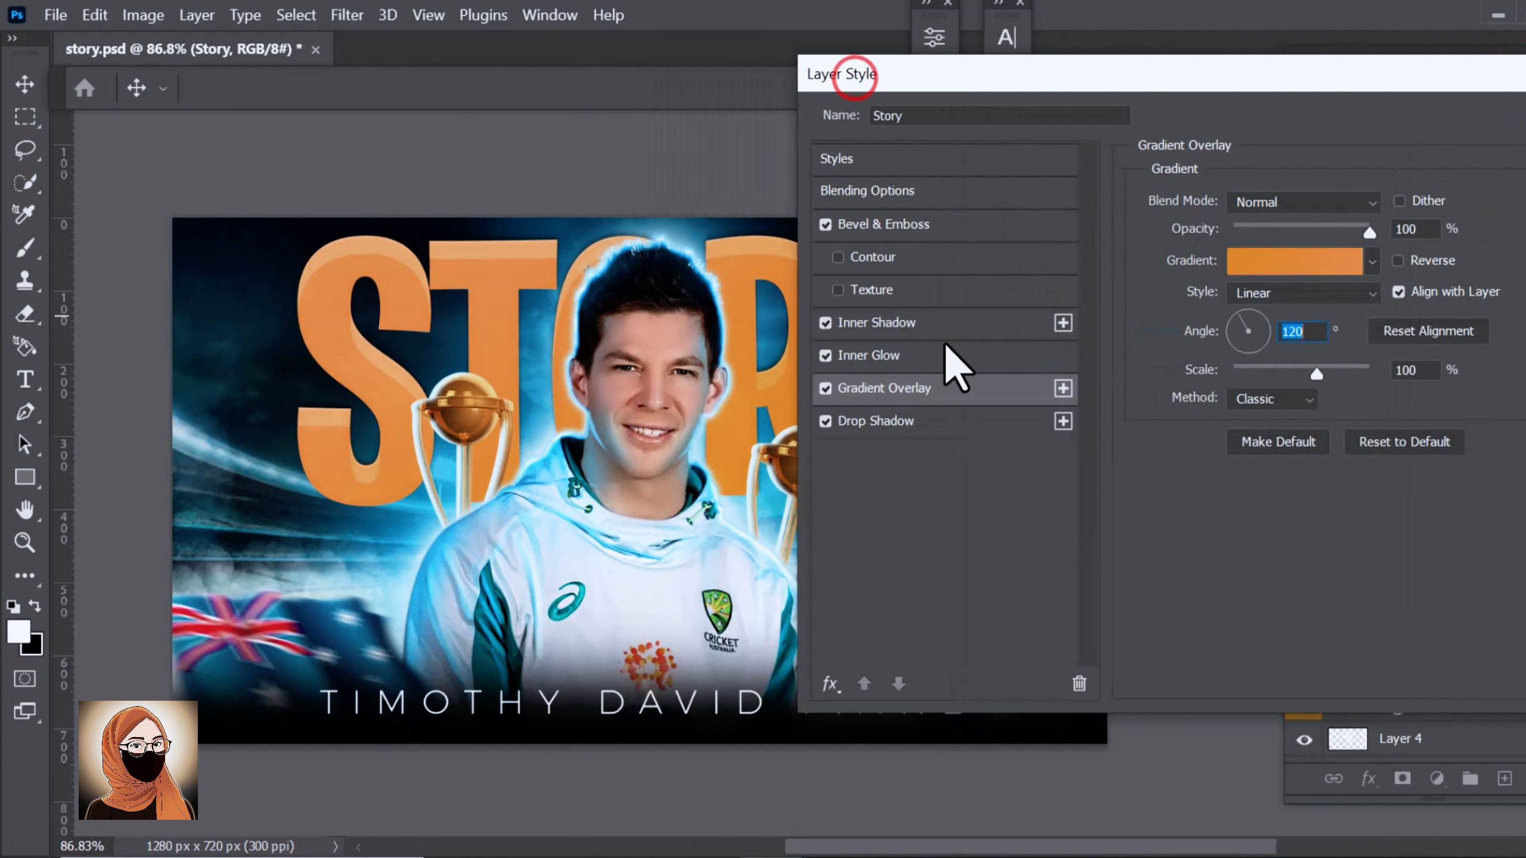
pyautogui.click(826, 388)
pyautogui.click(826, 388)
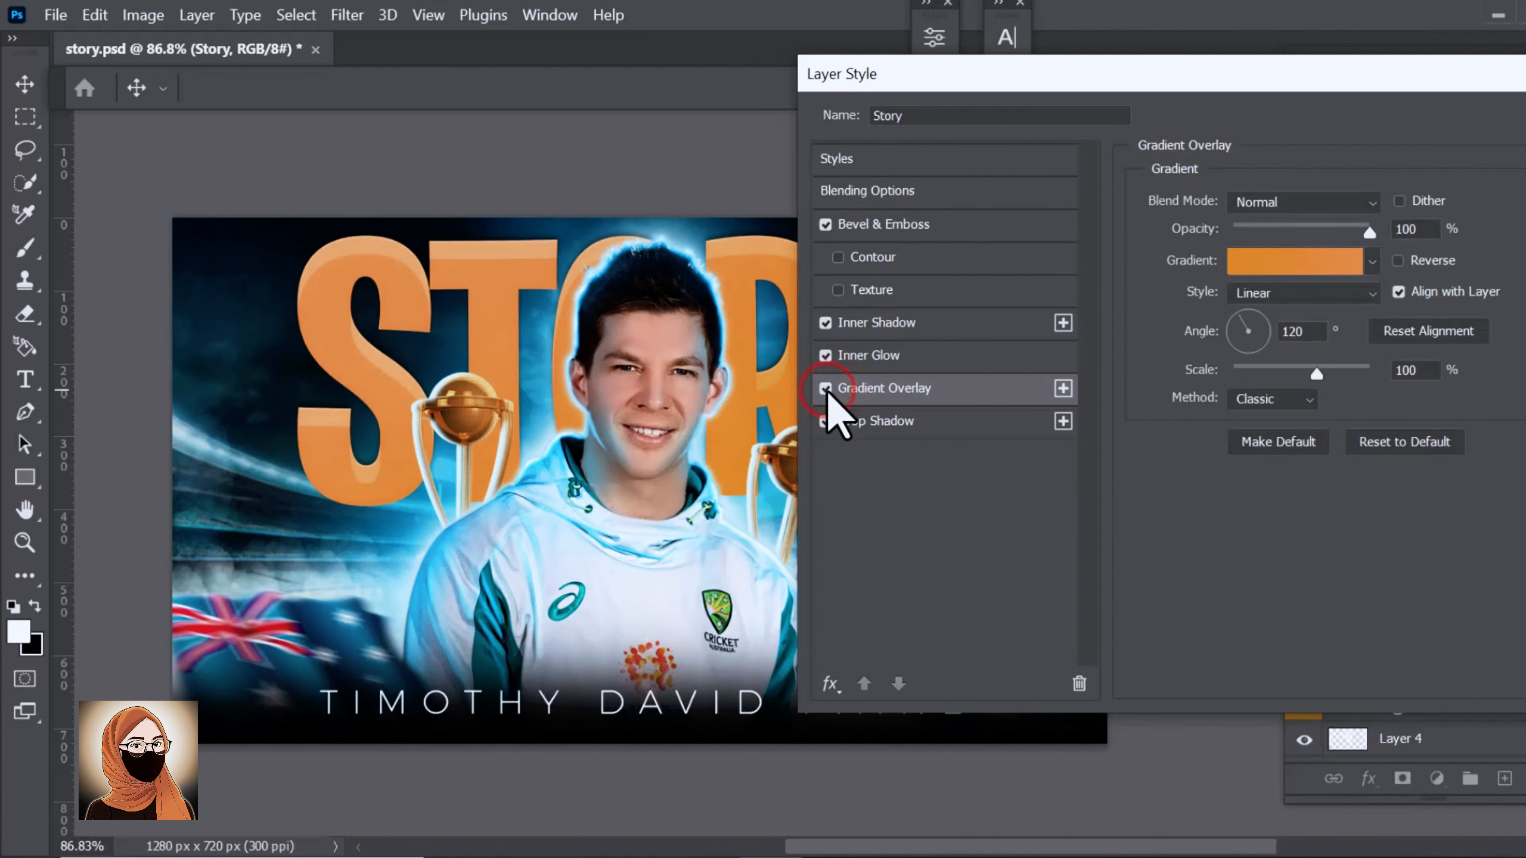
pyautogui.click(825, 224)
pyautogui.click(825, 224)
pyautogui.click(822, 224)
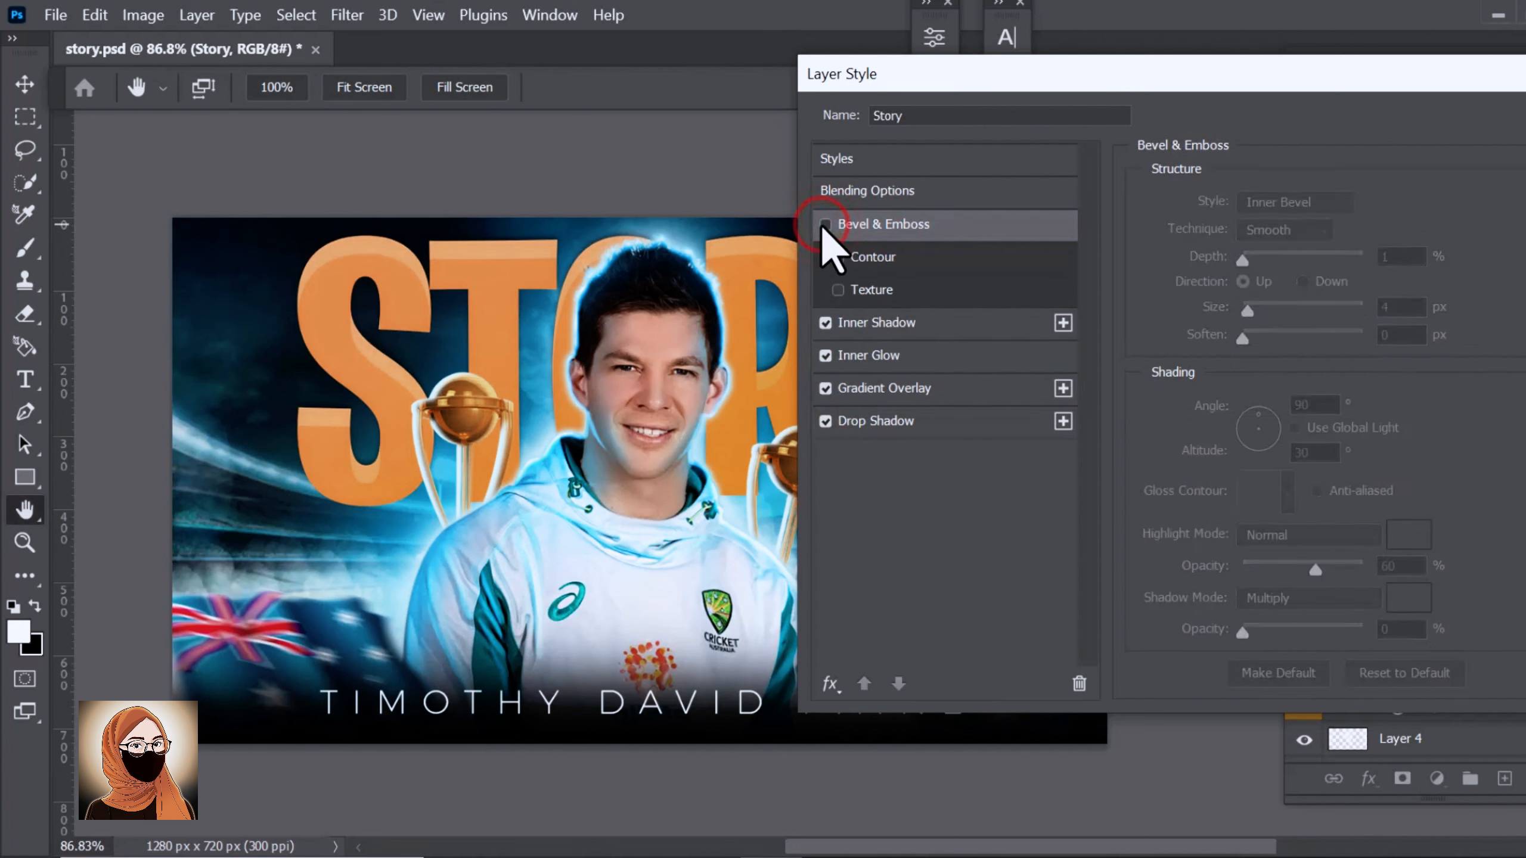
pyautogui.click(822, 224)
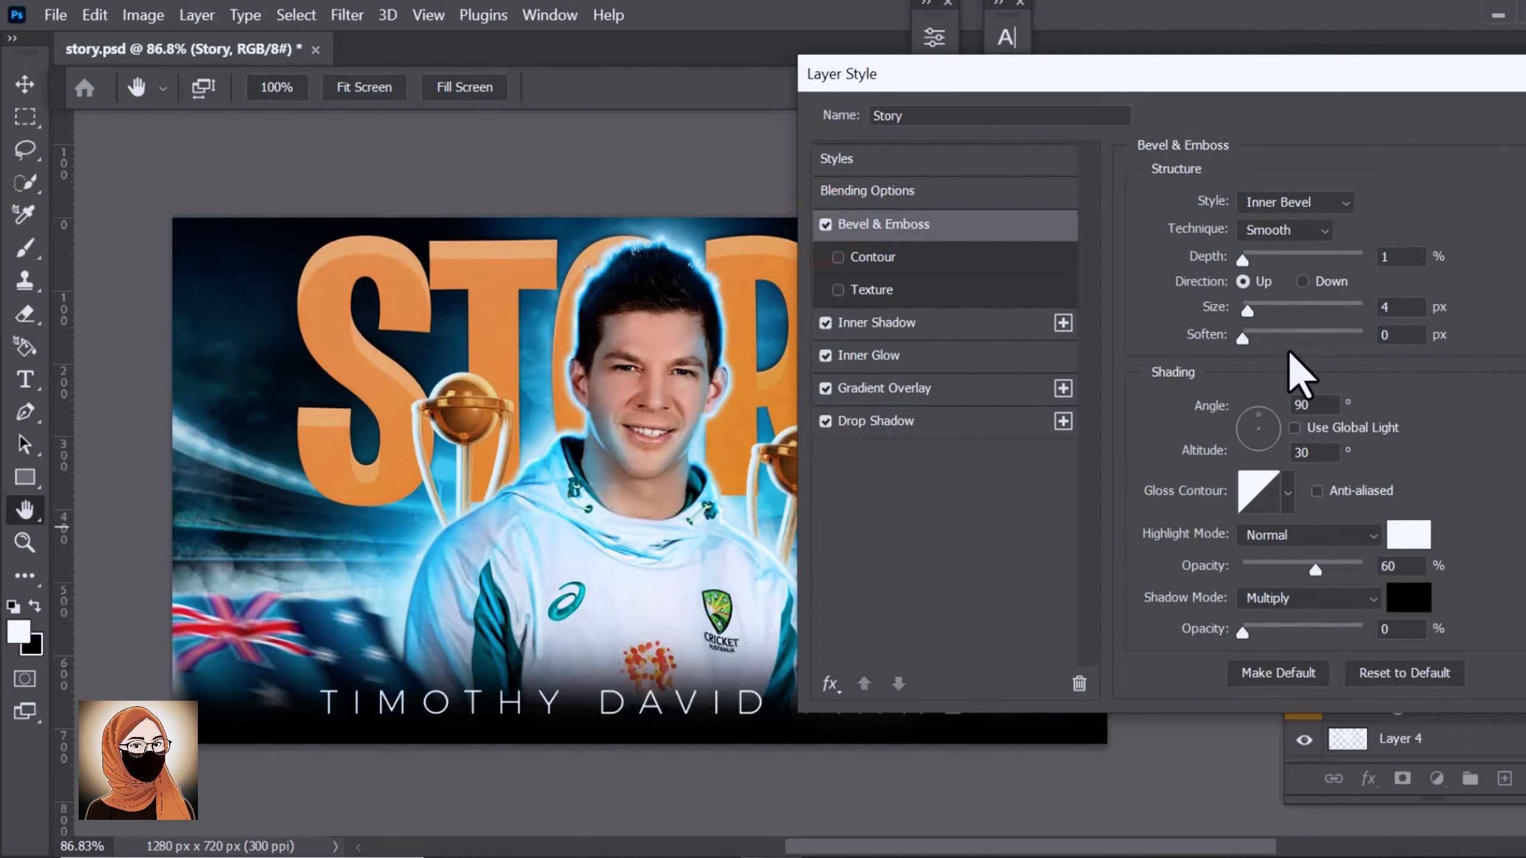
# Raise the bevel's shadow opacity to 100% and change its shadow colour to white.
pyautogui.click(1285, 631)
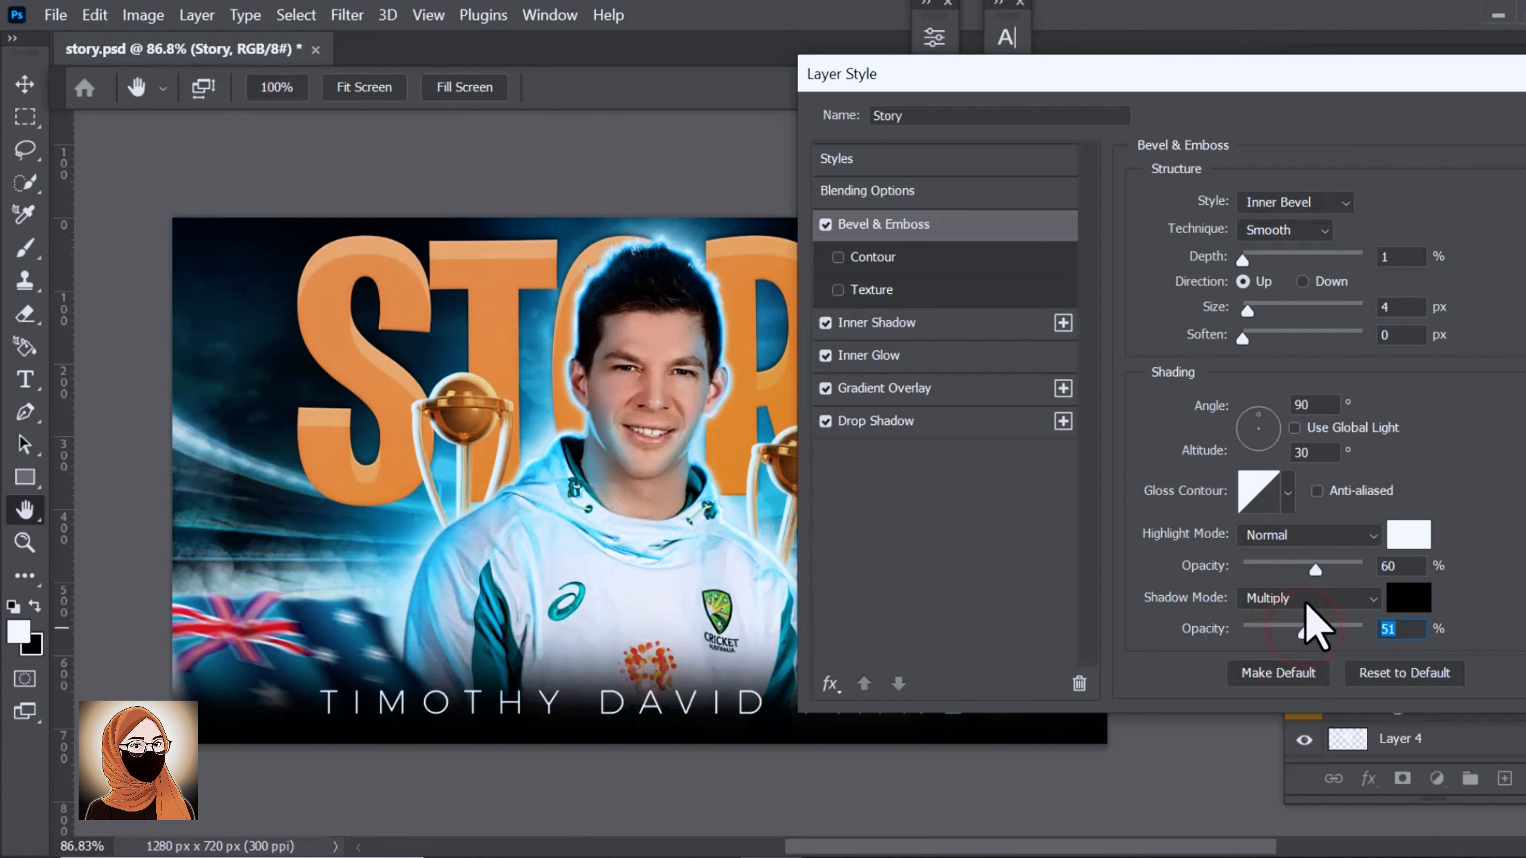
pyautogui.moveTo(1316, 631); pyautogui.dragTo(1382, 629)
pyautogui.click(1408, 598)
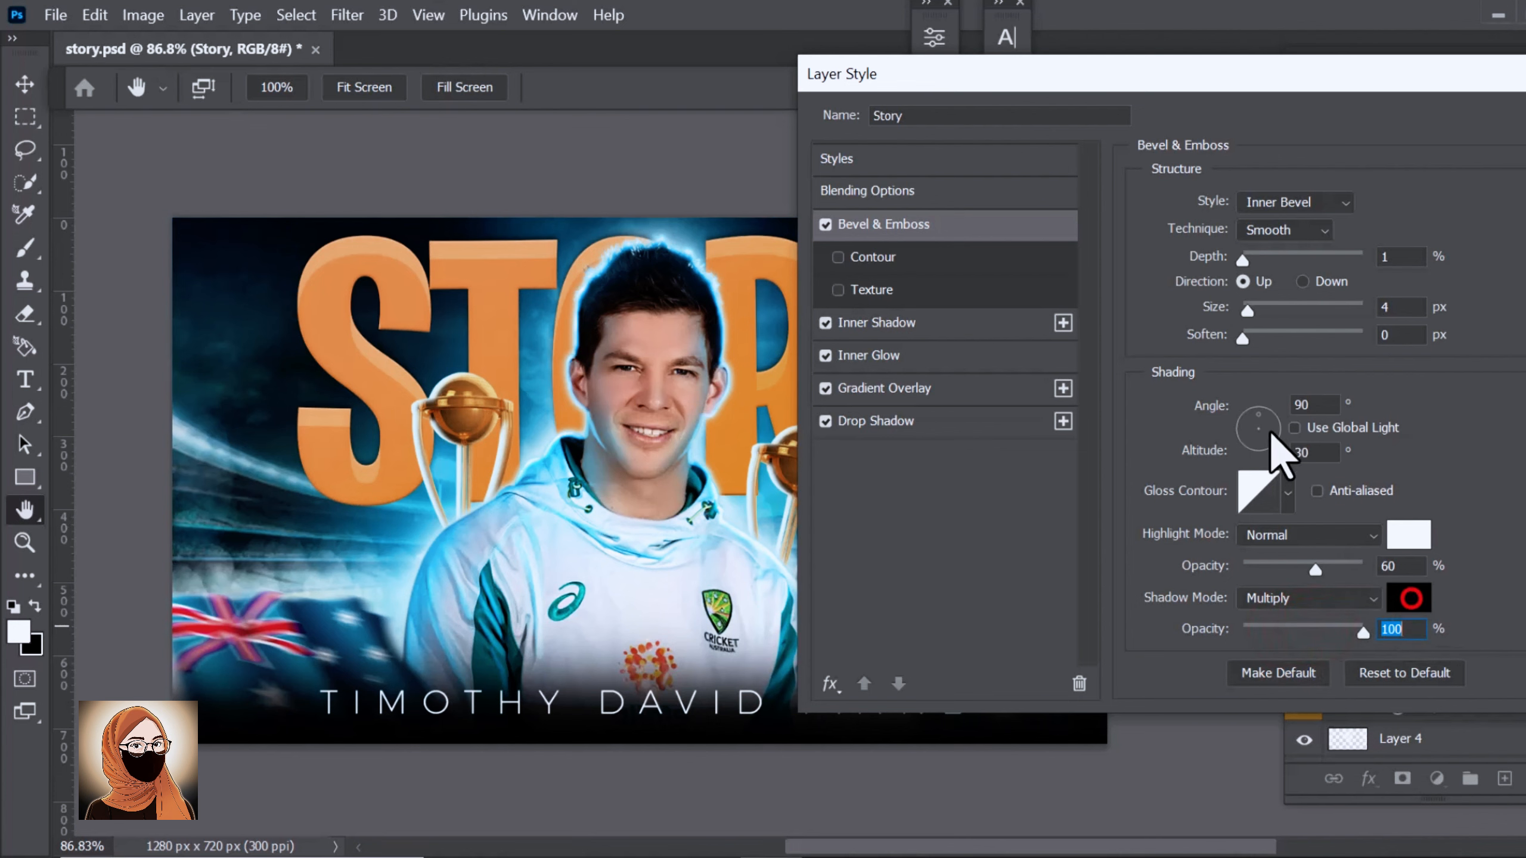
pyautogui.moveTo(1082, 340); pyautogui.dragTo(918, 134)
pyautogui.click(1499, 190)
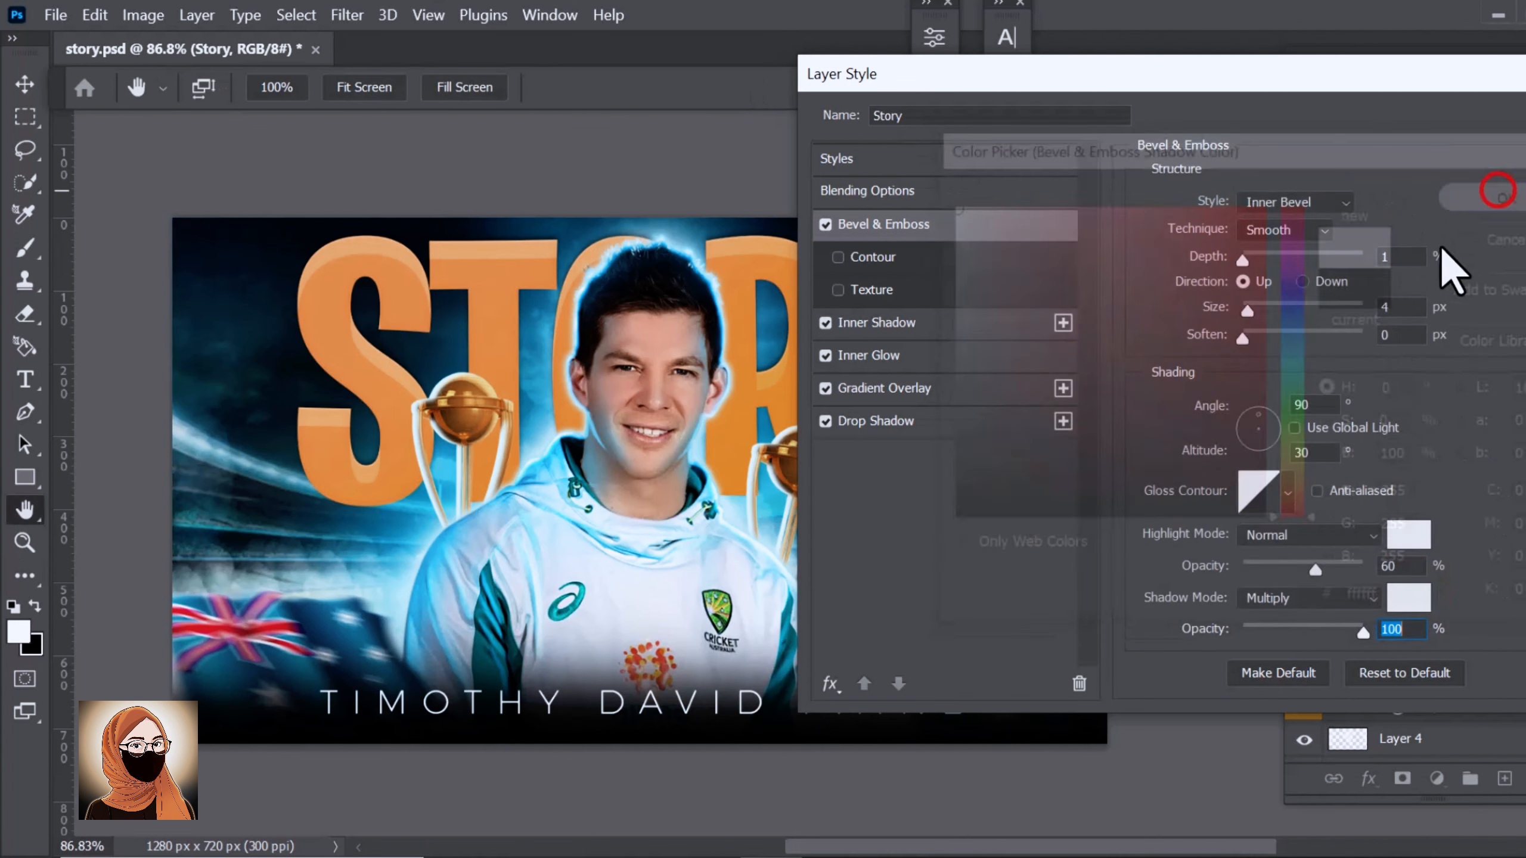
# Set the bevel's highlight and shadow modes to Normal and its highlight opacity to 100%.
pyautogui.click(1298, 535)
pyautogui.click(1284, 243)
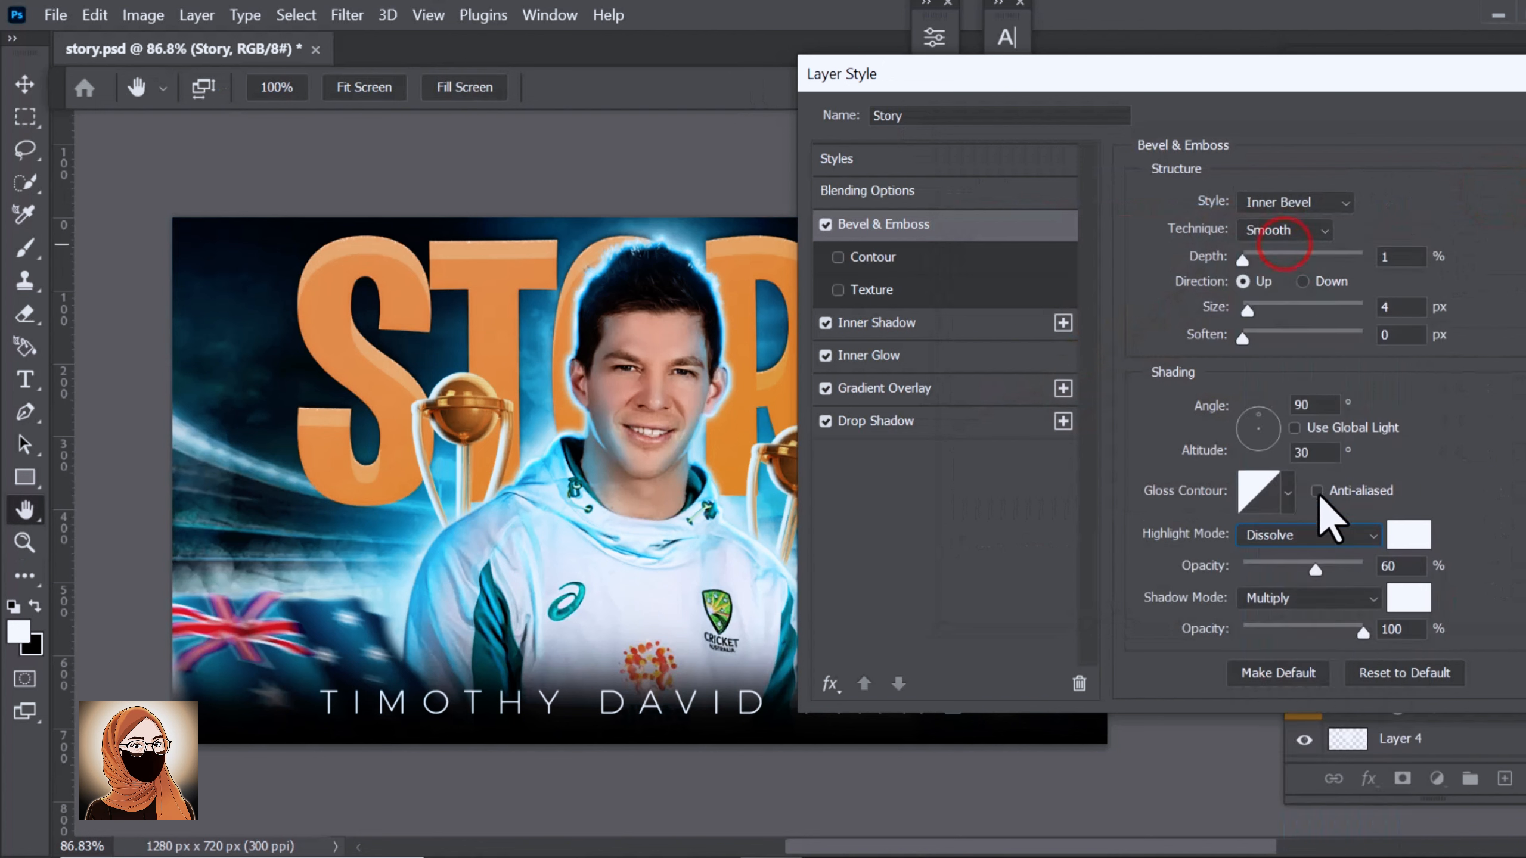
pyautogui.click(1324, 541)
pyautogui.click(1271, 233)
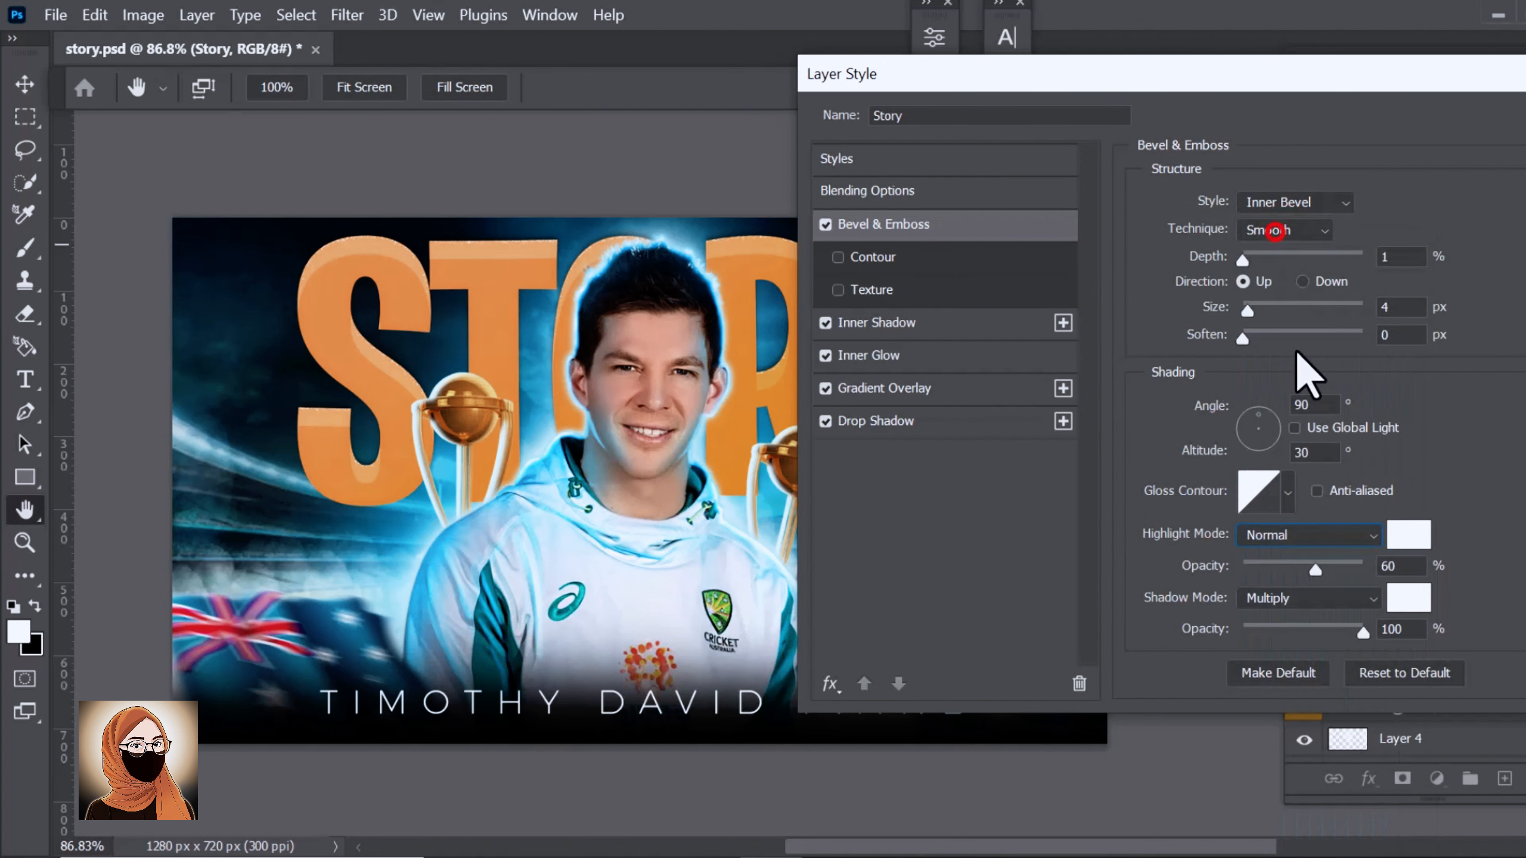
pyautogui.click(1298, 599)
pyautogui.click(1281, 234)
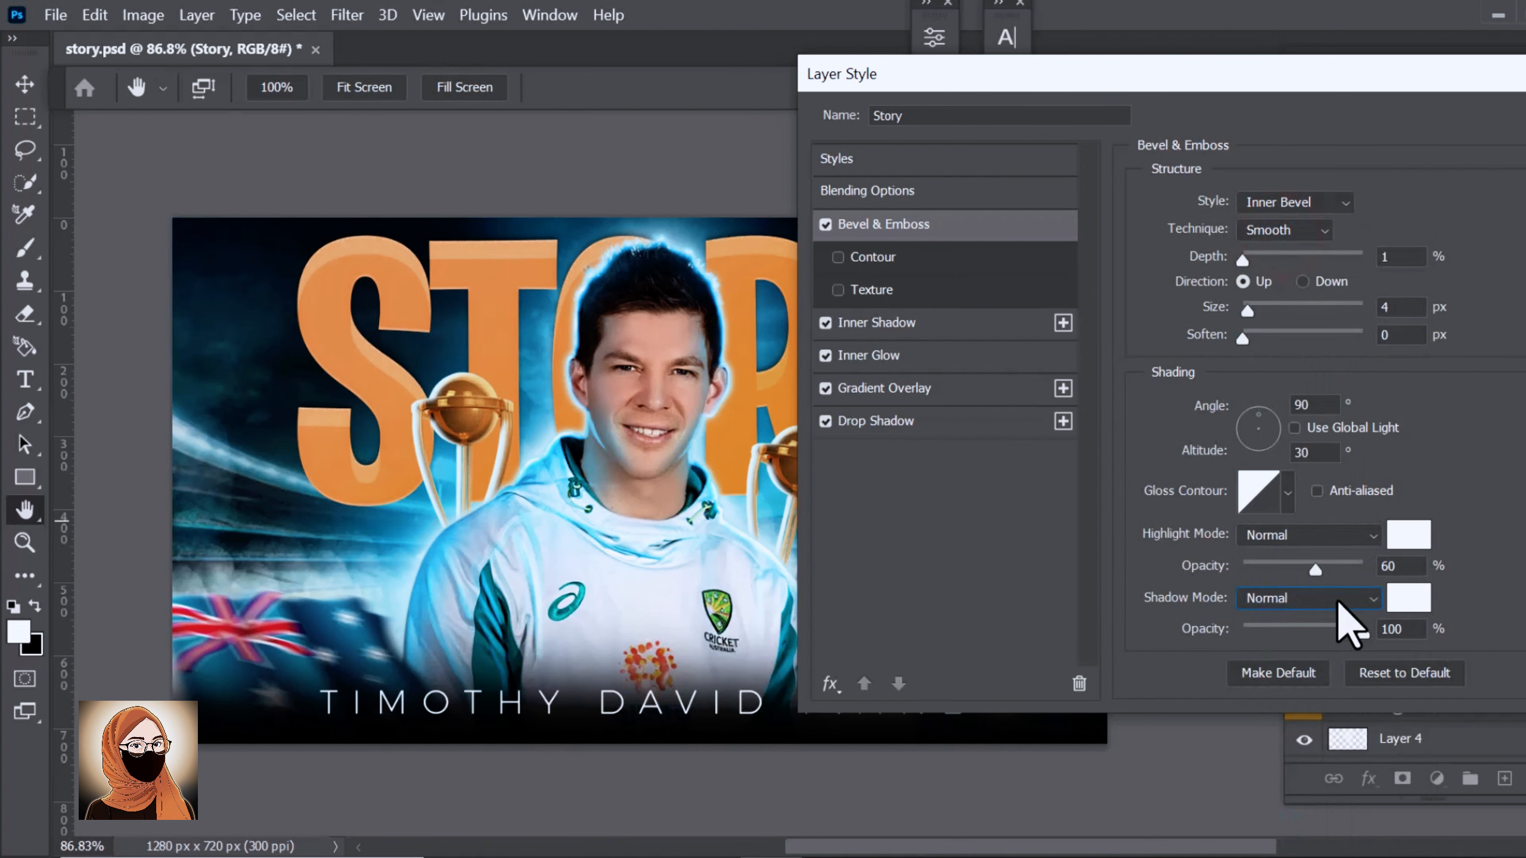
pyautogui.moveTo(1315, 567); pyautogui.dragTo(1376, 572)
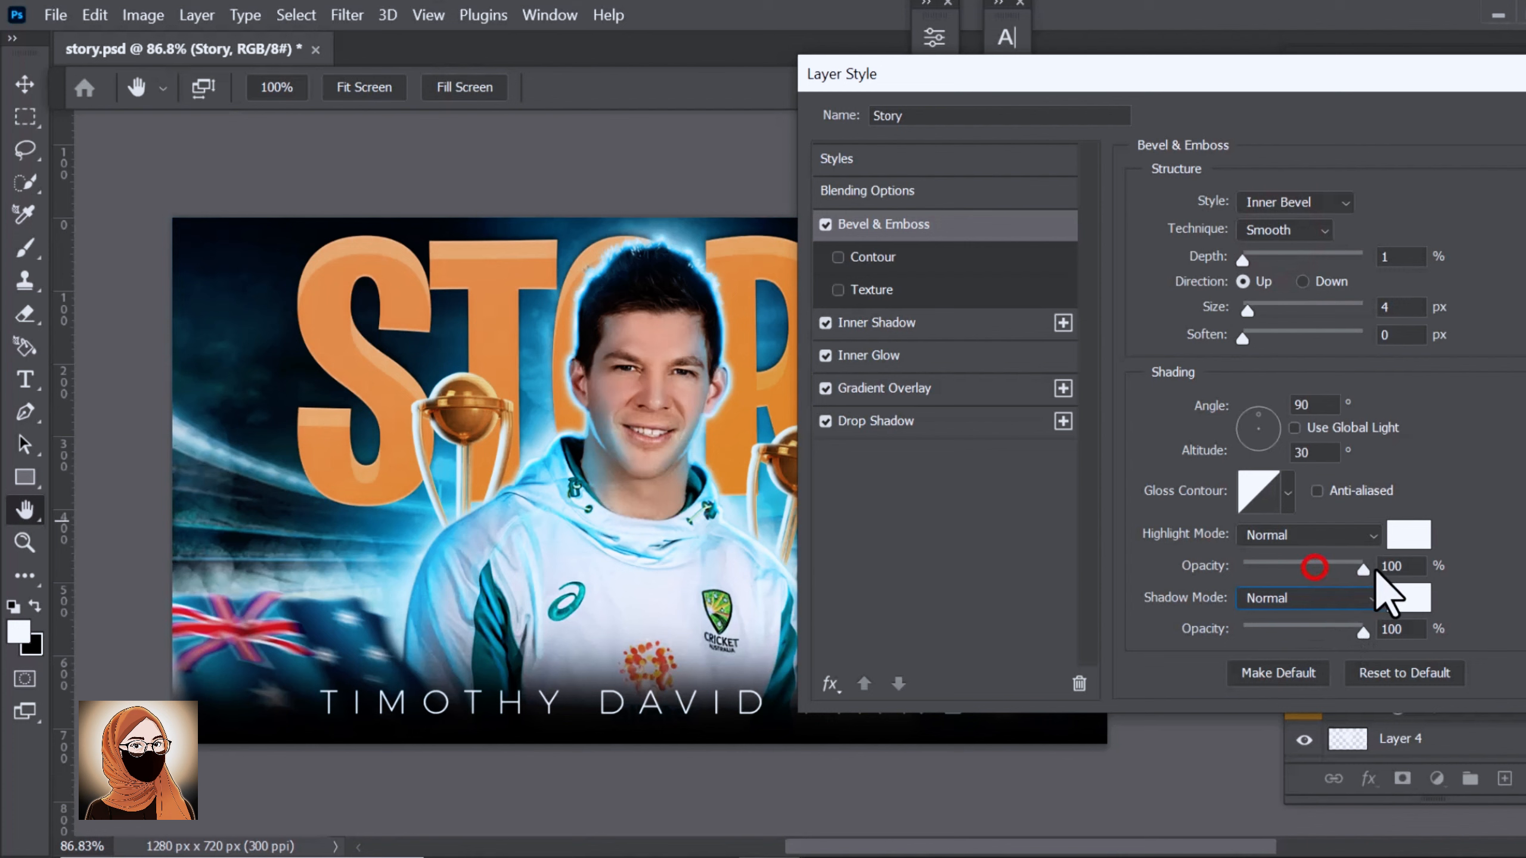
# Set the bevel's angle to 130°, size to 10 px, depth to 84% and shadow opacity to 51%, and apply the layer style.
pyautogui.click(1247, 418)
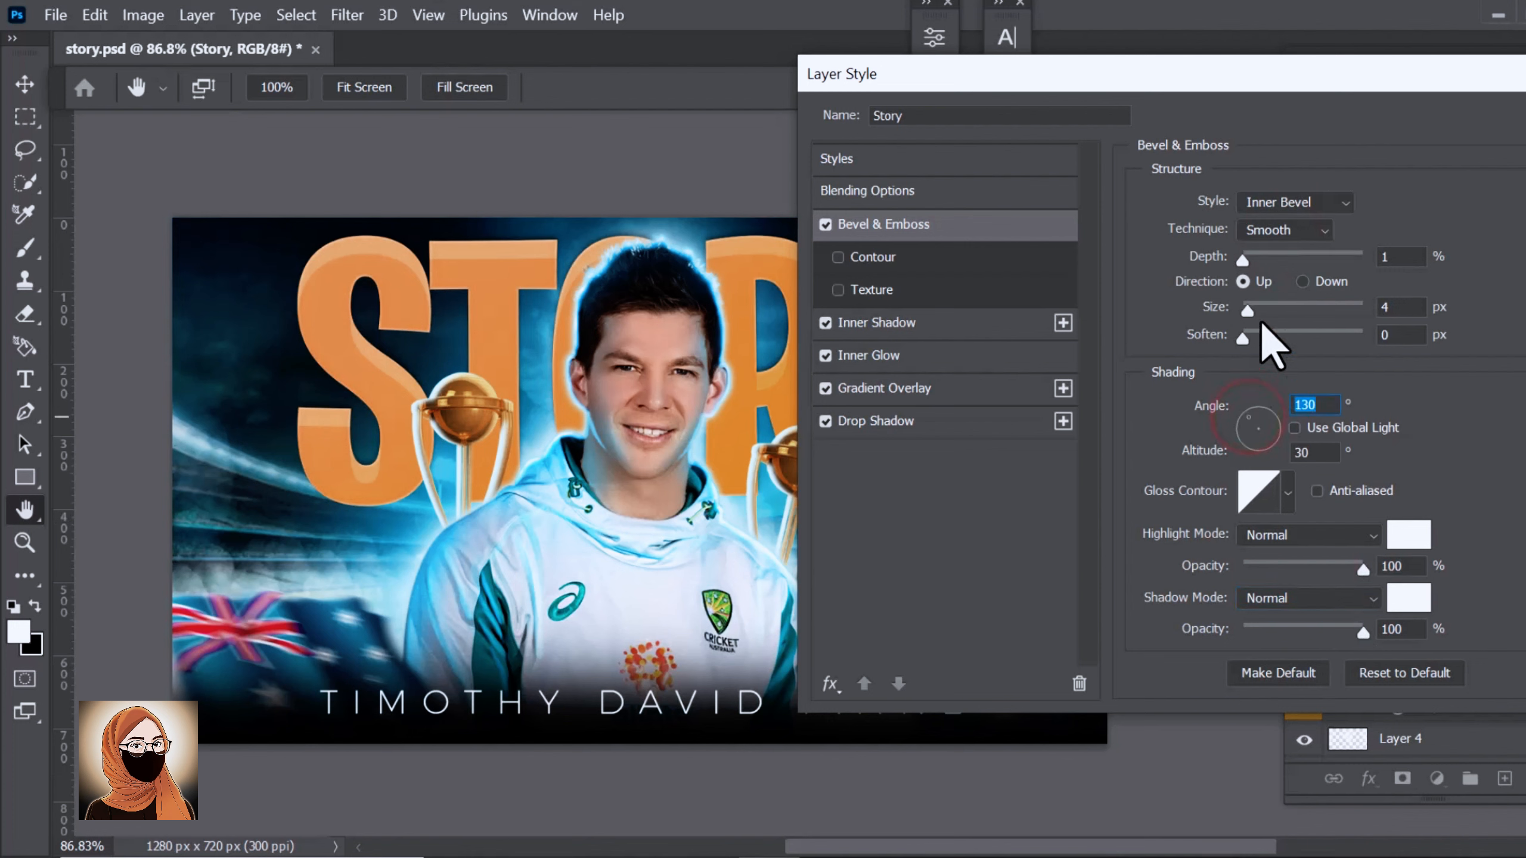
pyautogui.click(1260, 255)
pyautogui.moveTo(1264, 310); pyautogui.dragTo(1248, 260)
pyautogui.click(1255, 259)
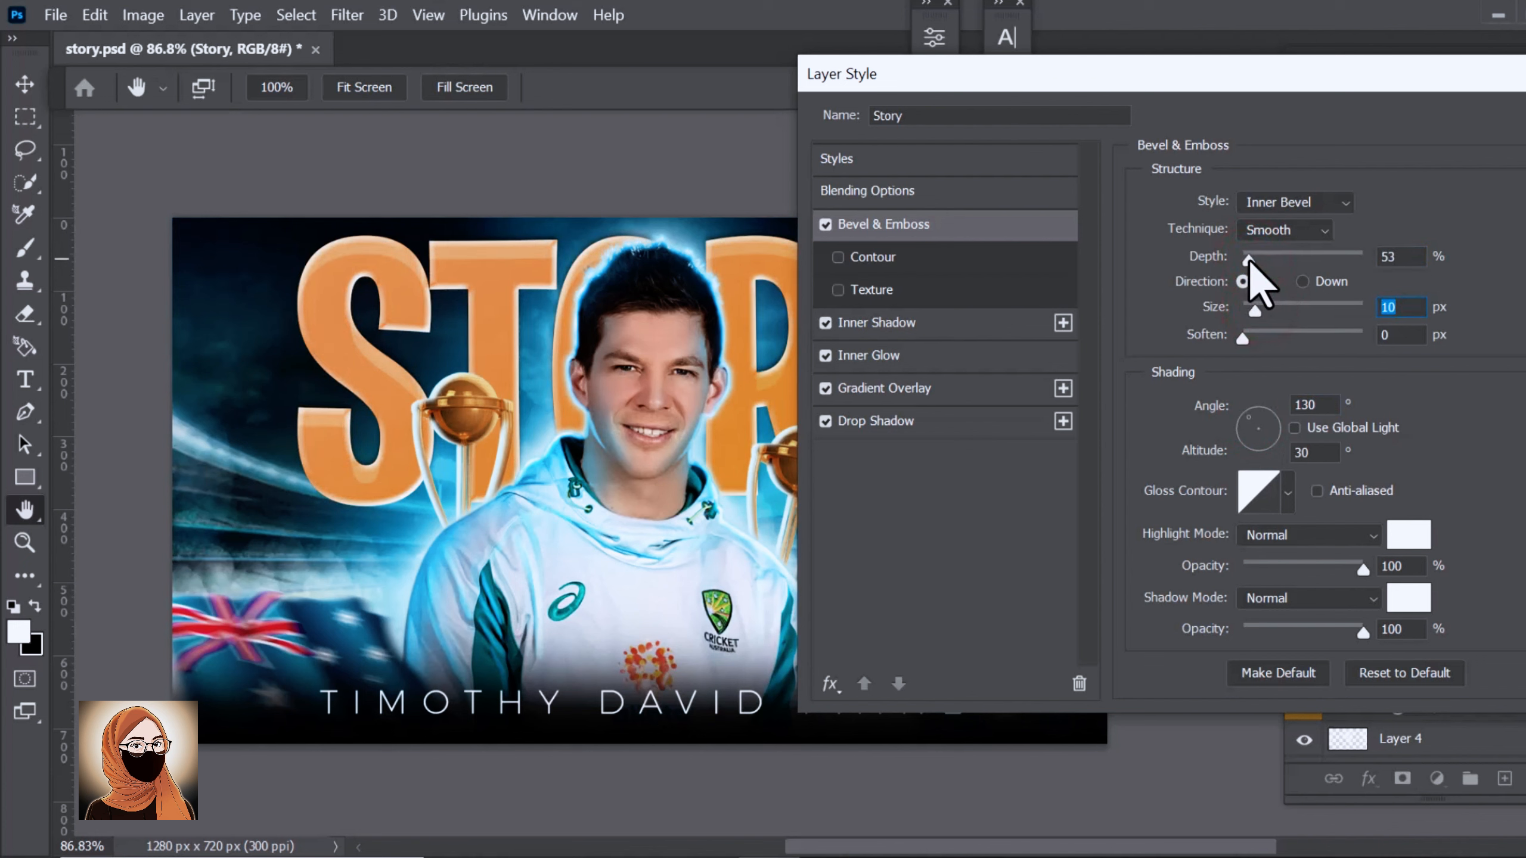
pyautogui.click(1253, 261)
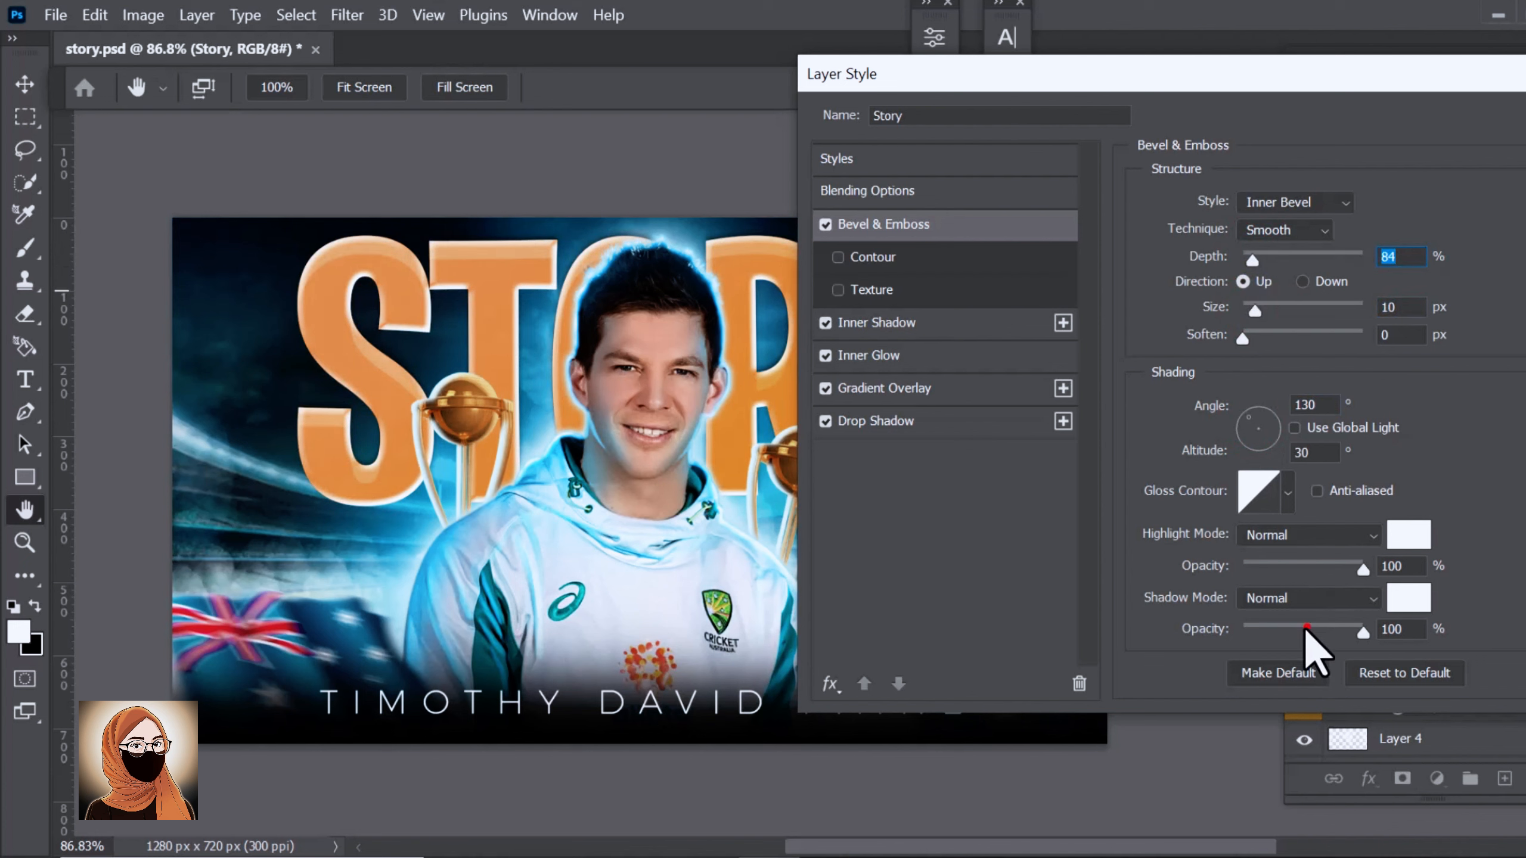
pyautogui.moveTo(1302, 629); pyautogui.dragTo(1239, 629)
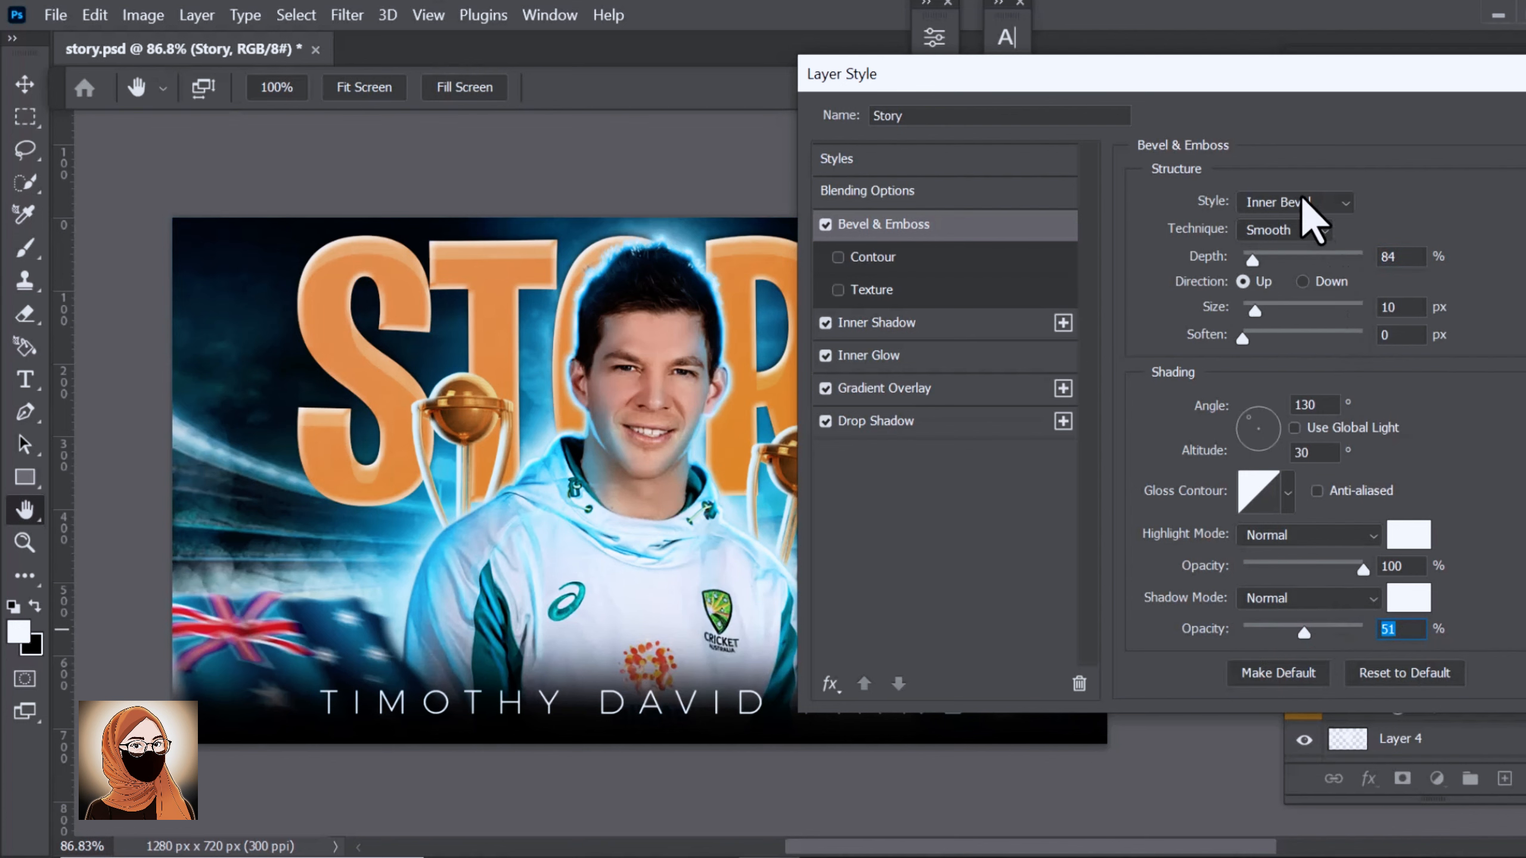
pyautogui.press('Return')
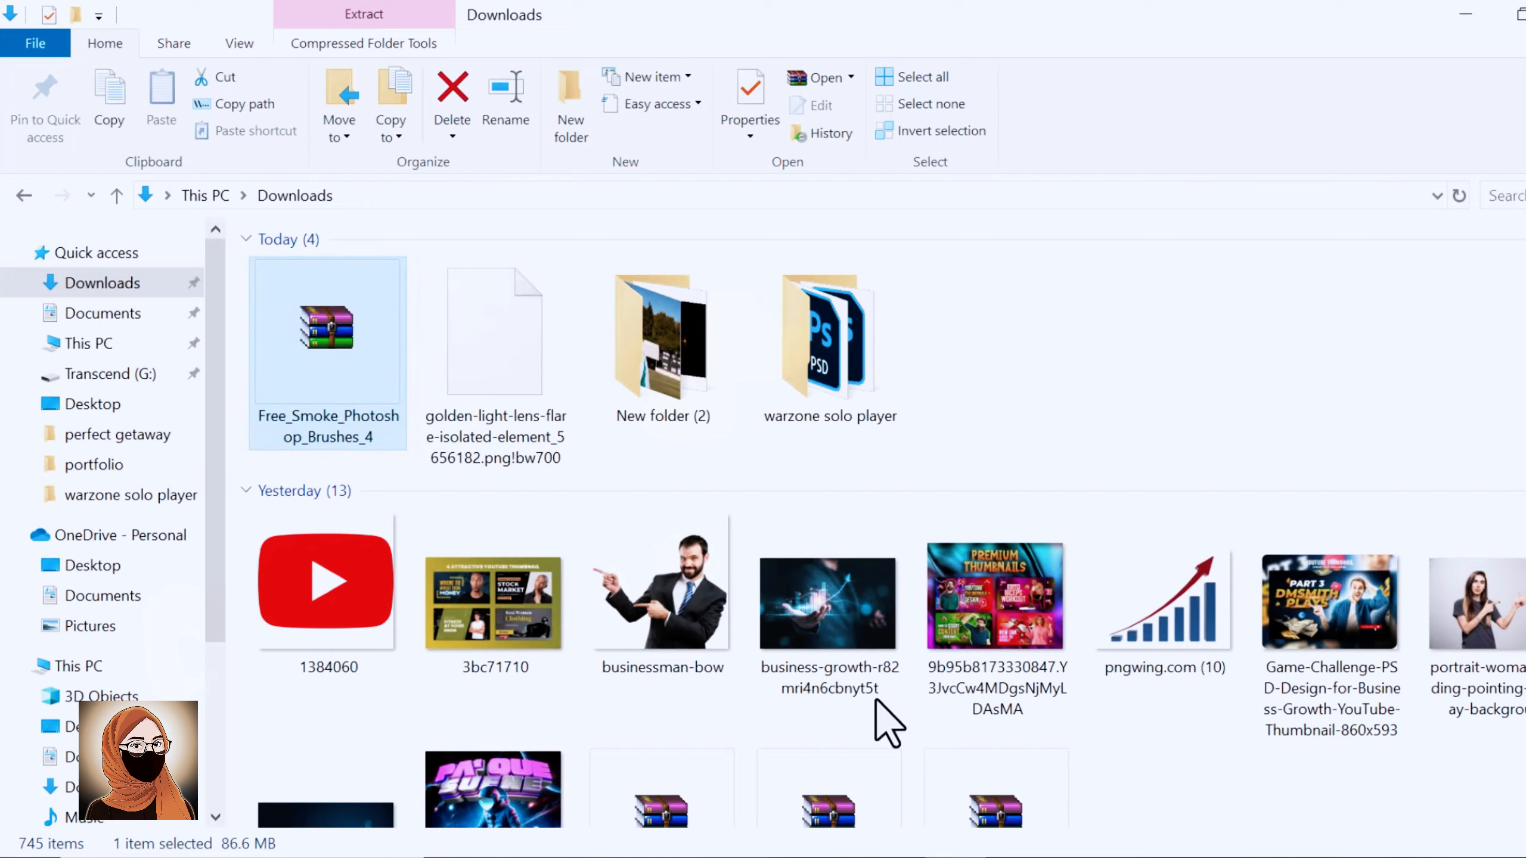
# Place the glow image from New folder (2) in the story.psd composite and scale it to about 55%.
pyautogui.doubleClick(703, 369)
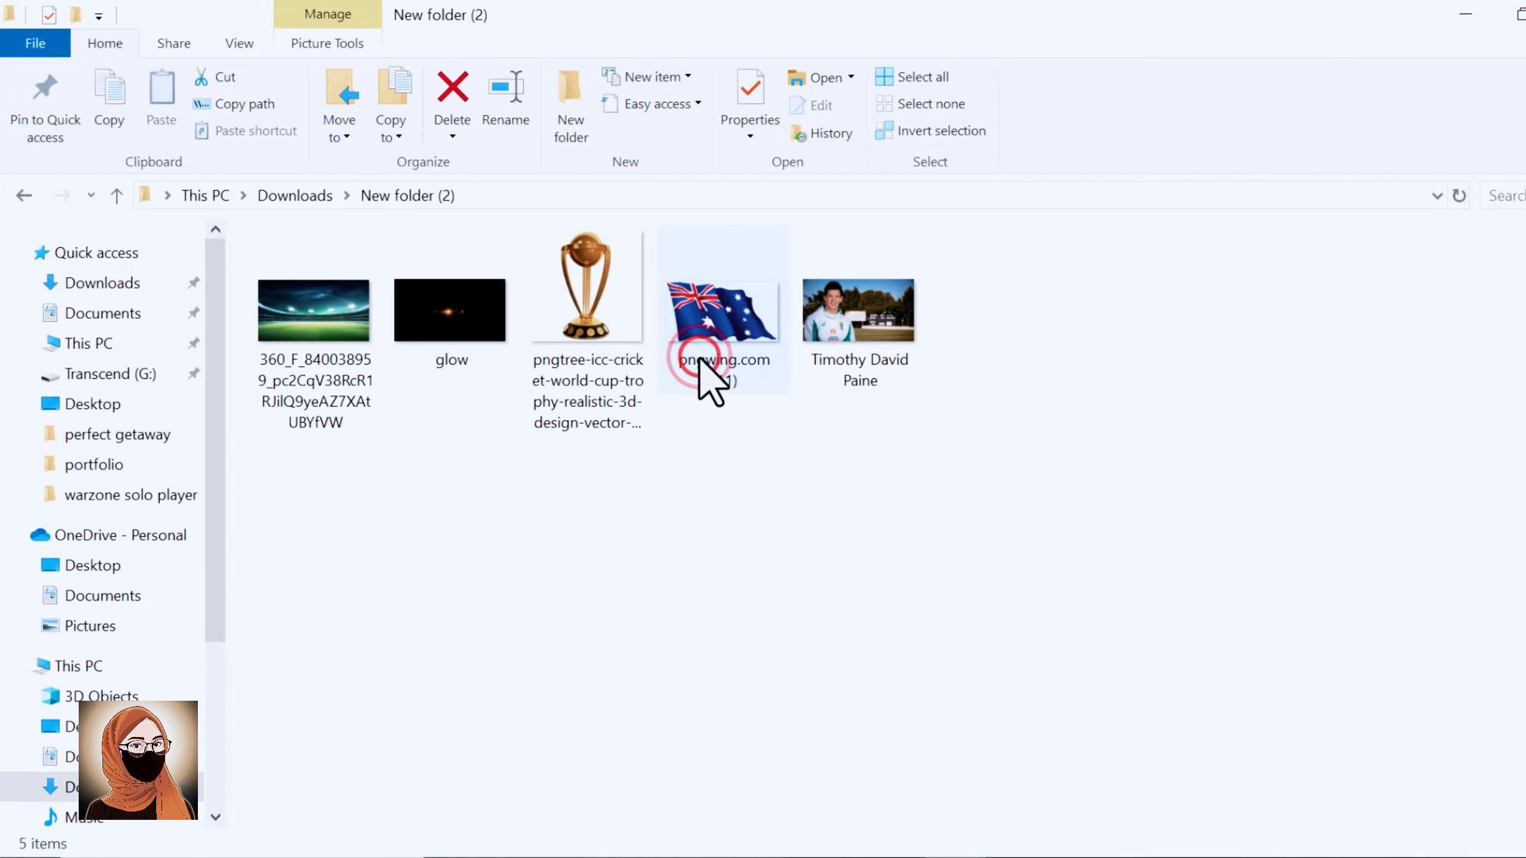
pyautogui.moveTo(463, 325); pyautogui.dragTo(683, 511)
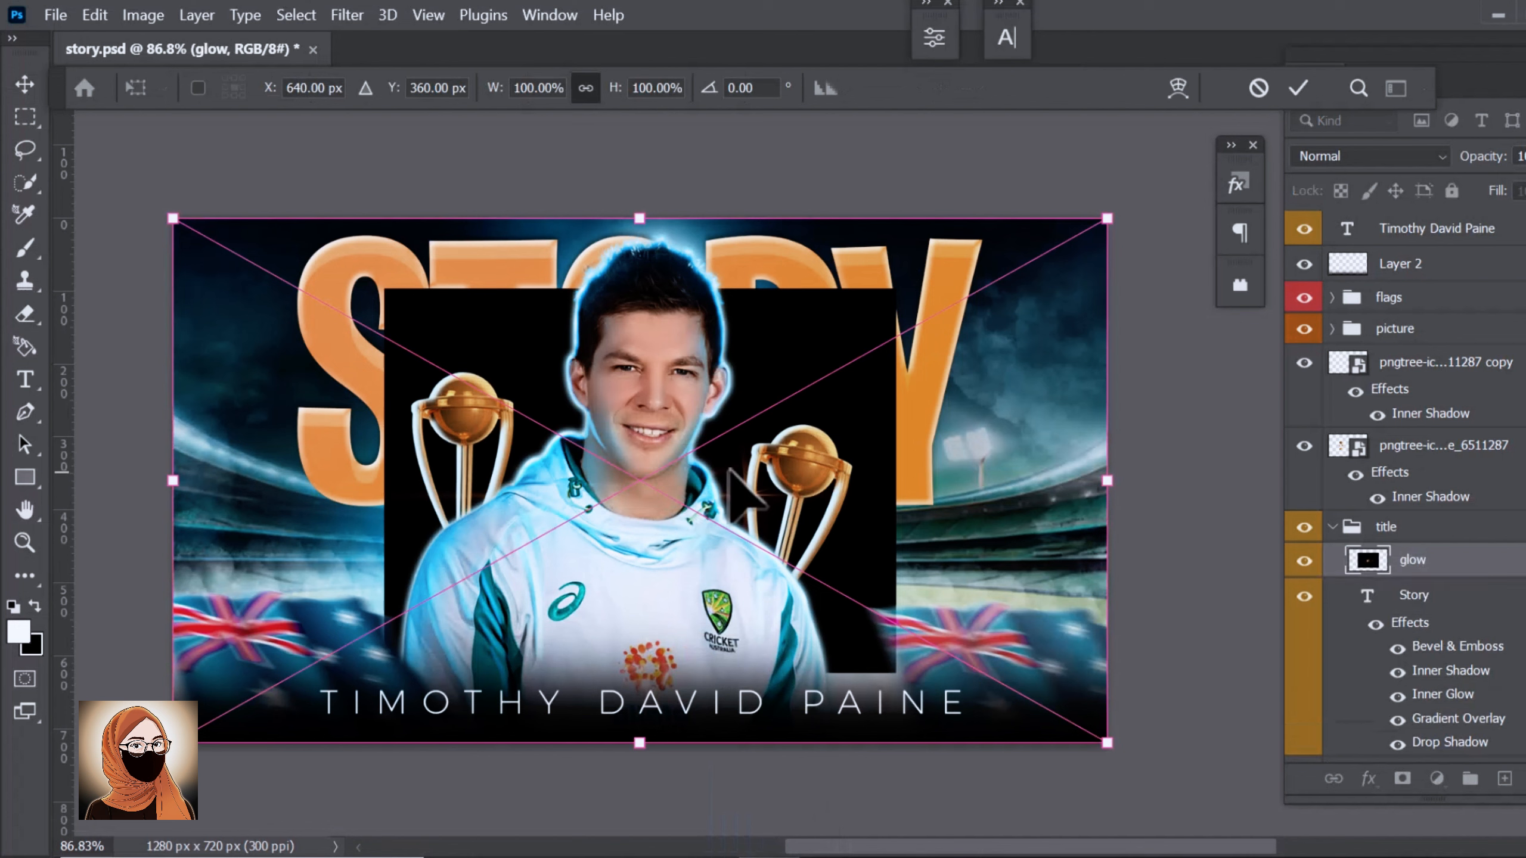
pyautogui.moveTo(1111, 483); pyautogui.dragTo(688, 480)
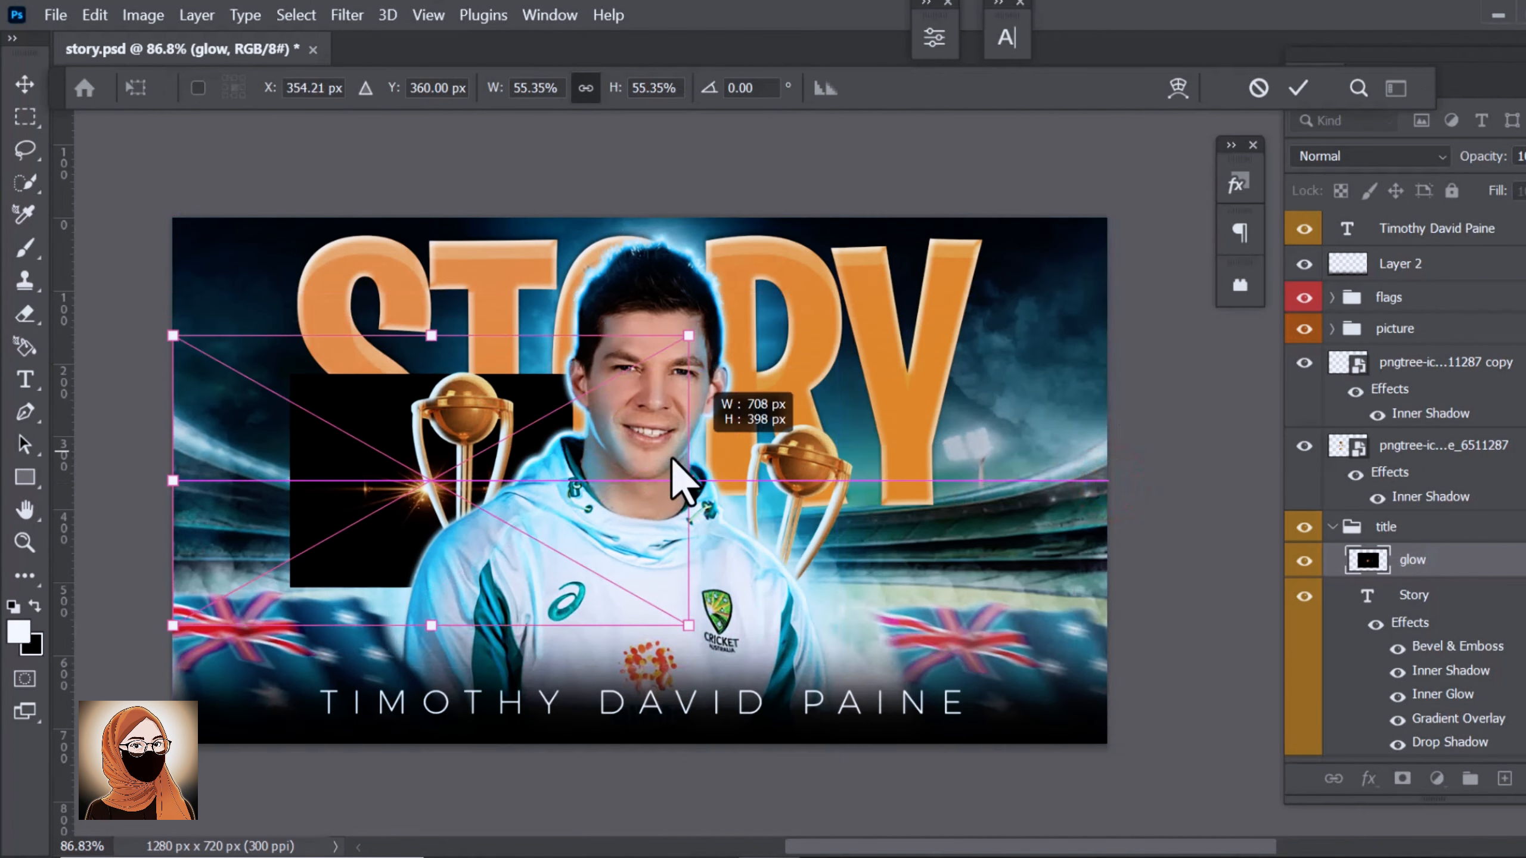
pyautogui.press('Return')
# Move the glow layer above Layer 2 and set its blend mode to Screen.
pyautogui.moveTo(1442, 562); pyautogui.dragTo(1388, 246)
pyautogui.click(1397, 156)
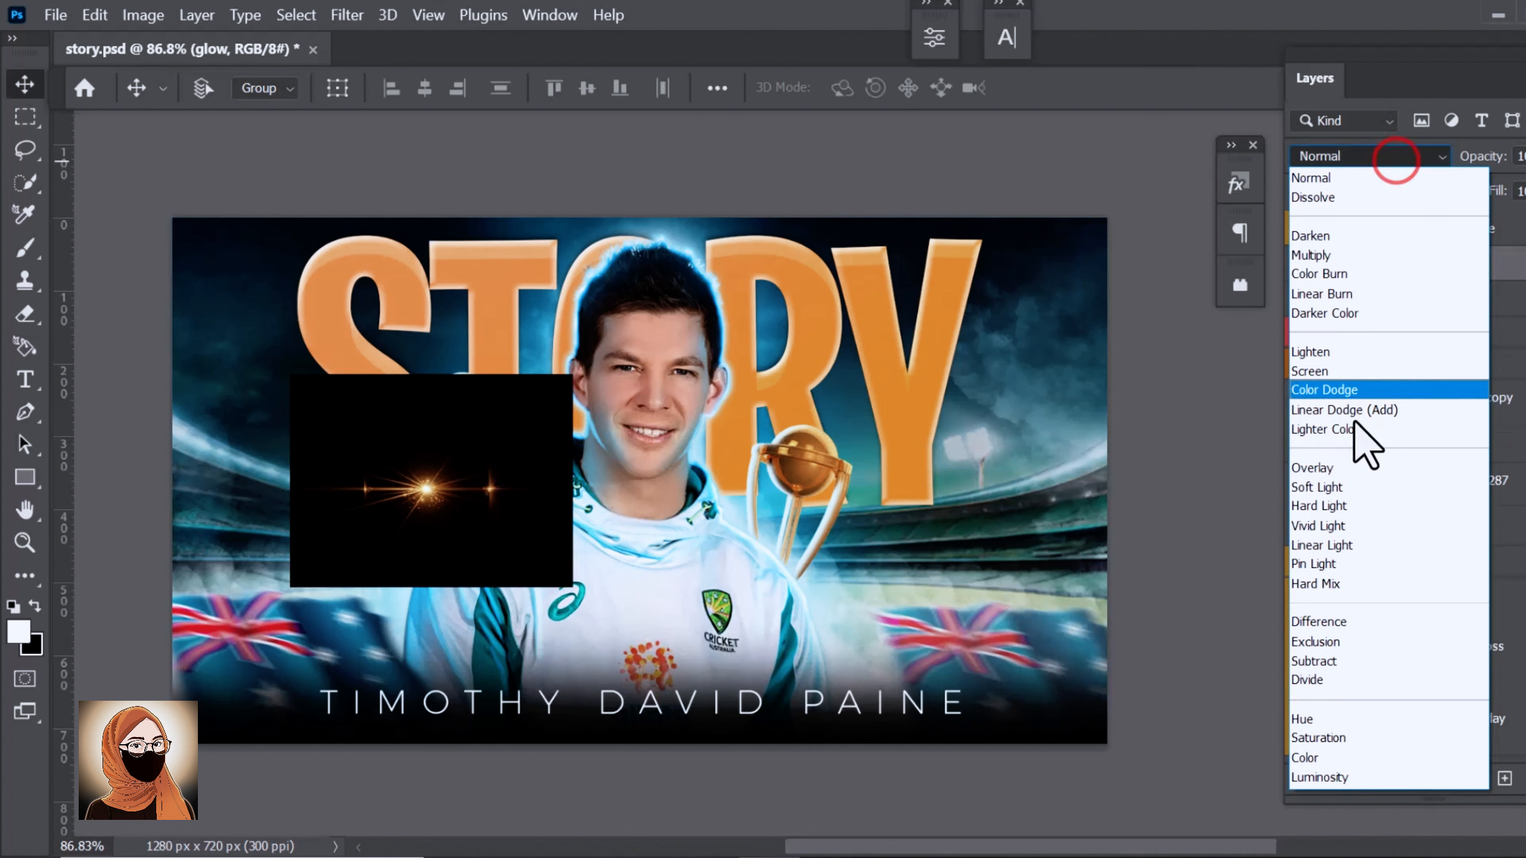
pyautogui.click(1337, 379)
# Duplicate the glow from the left trophy onto the right trophy's ball and rotate the copy clockwise to fit its tilt.
pyautogui.moveTo(471, 505); pyautogui.dragTo(818, 470)
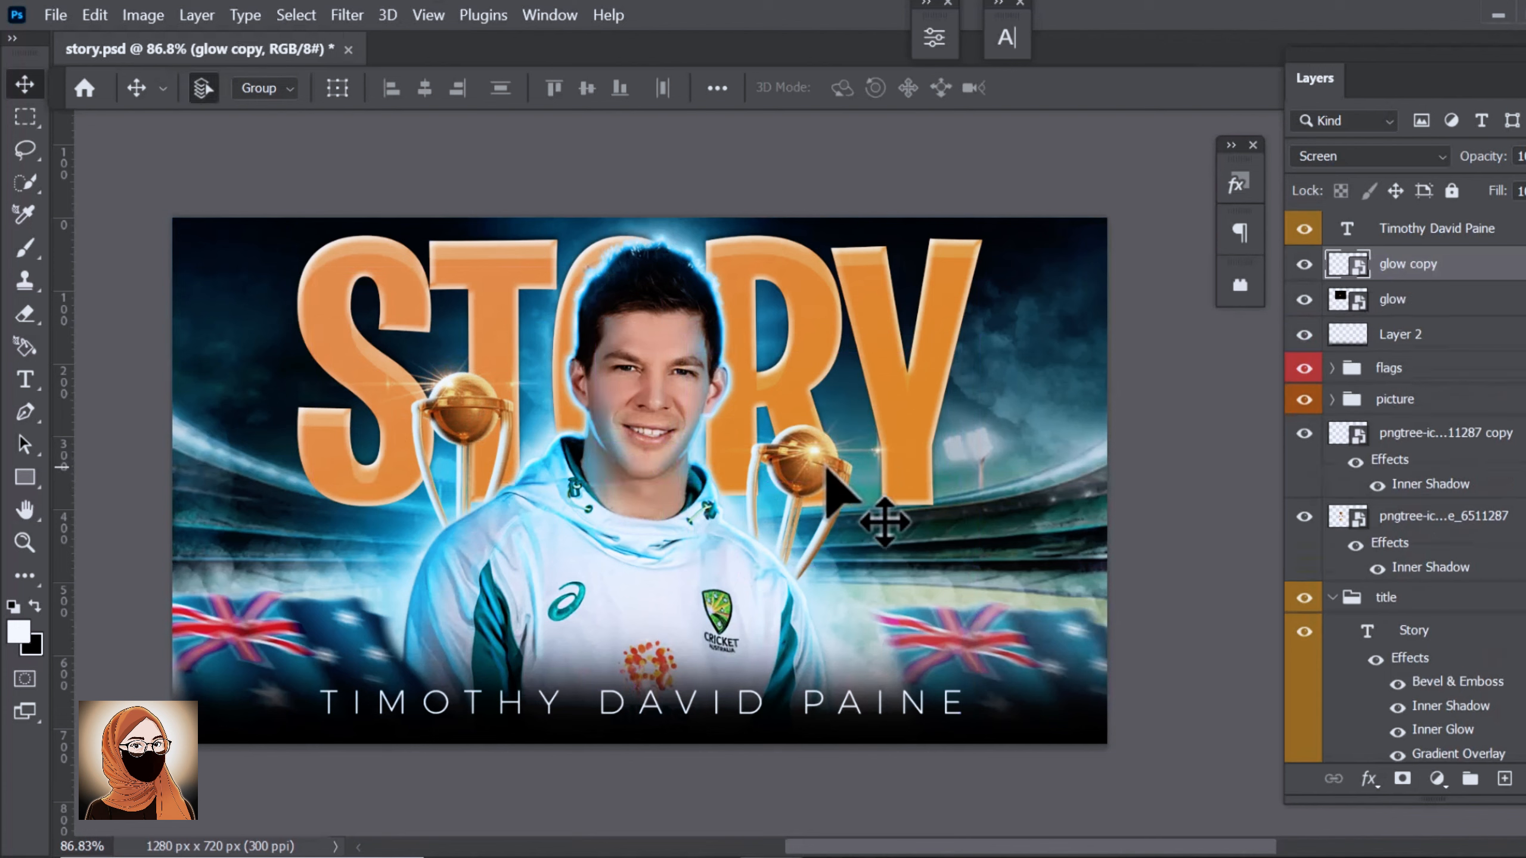
pyautogui.hotkey('ctrl', 't')
pyautogui.moveTo(1115, 609); pyautogui.dragTo(1012, 767)
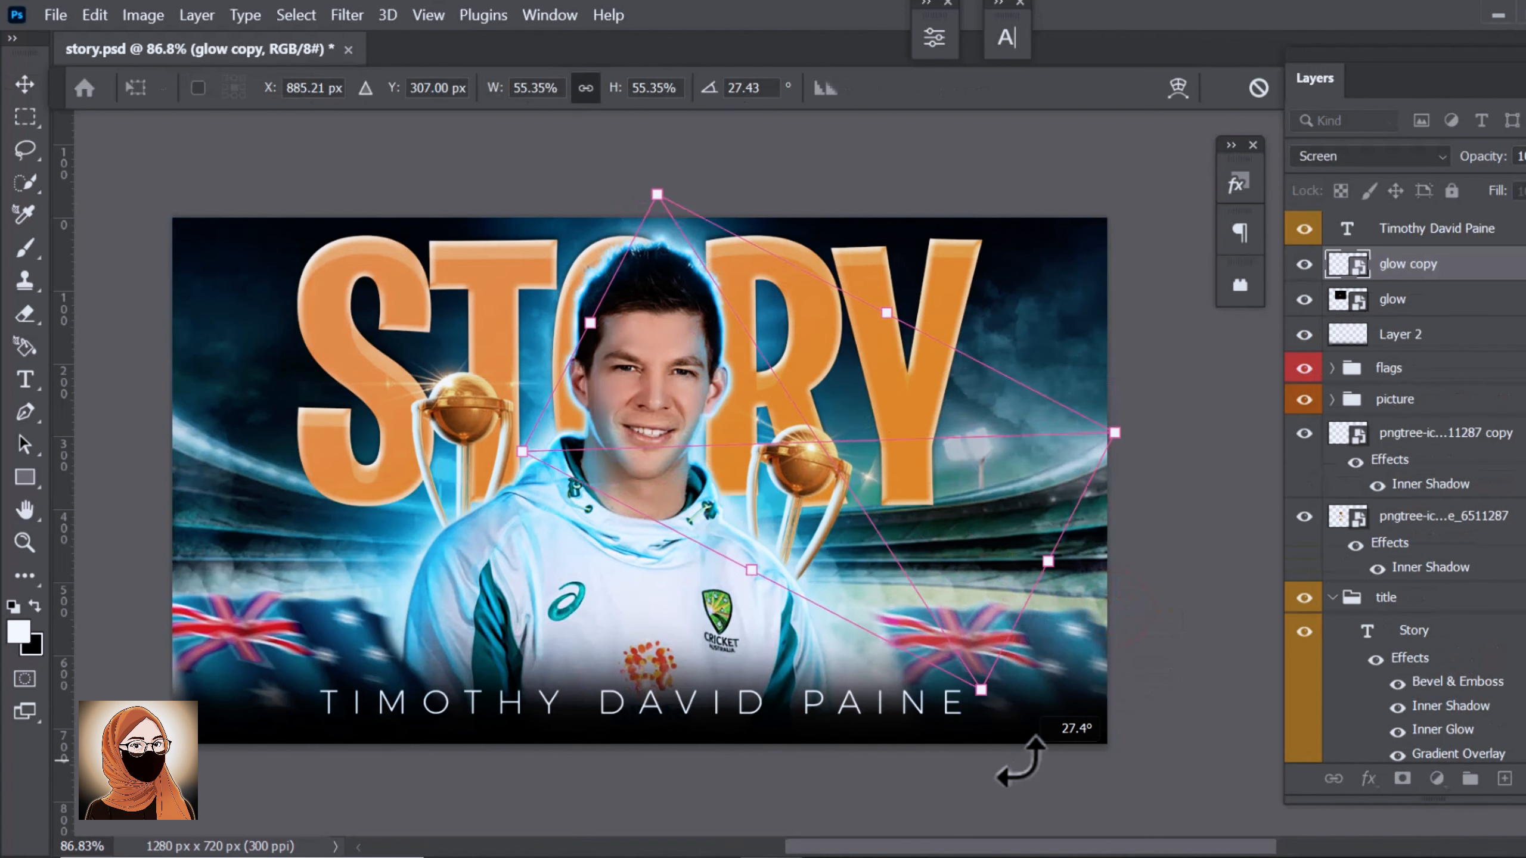
pyautogui.doubleClick(874, 524)
pyautogui.moveTo(856, 481); pyautogui.dragTo(832, 458)
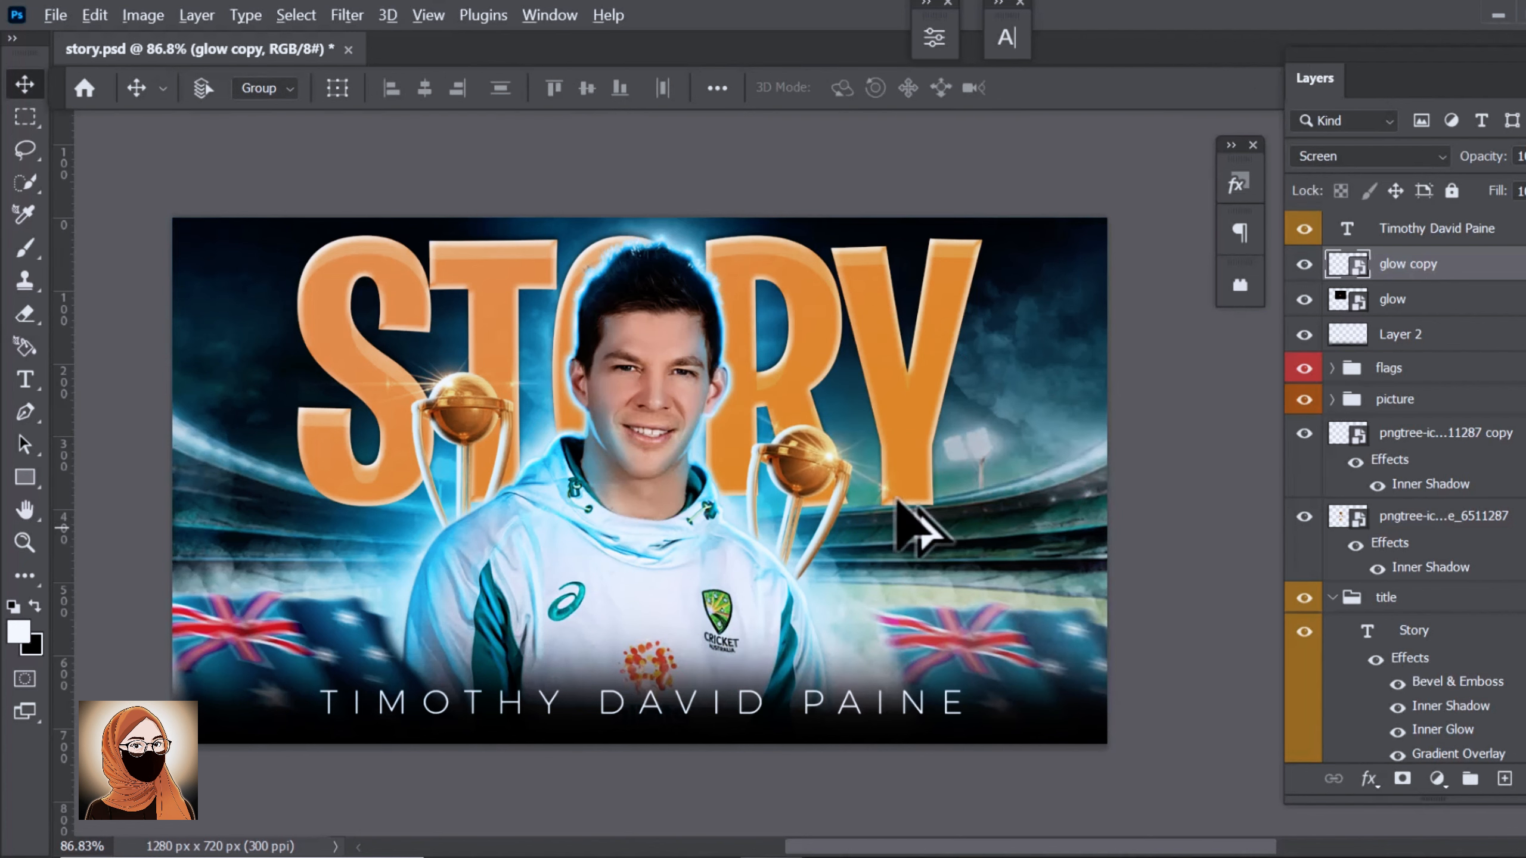
pyautogui.scroll(-3, 892, 421)
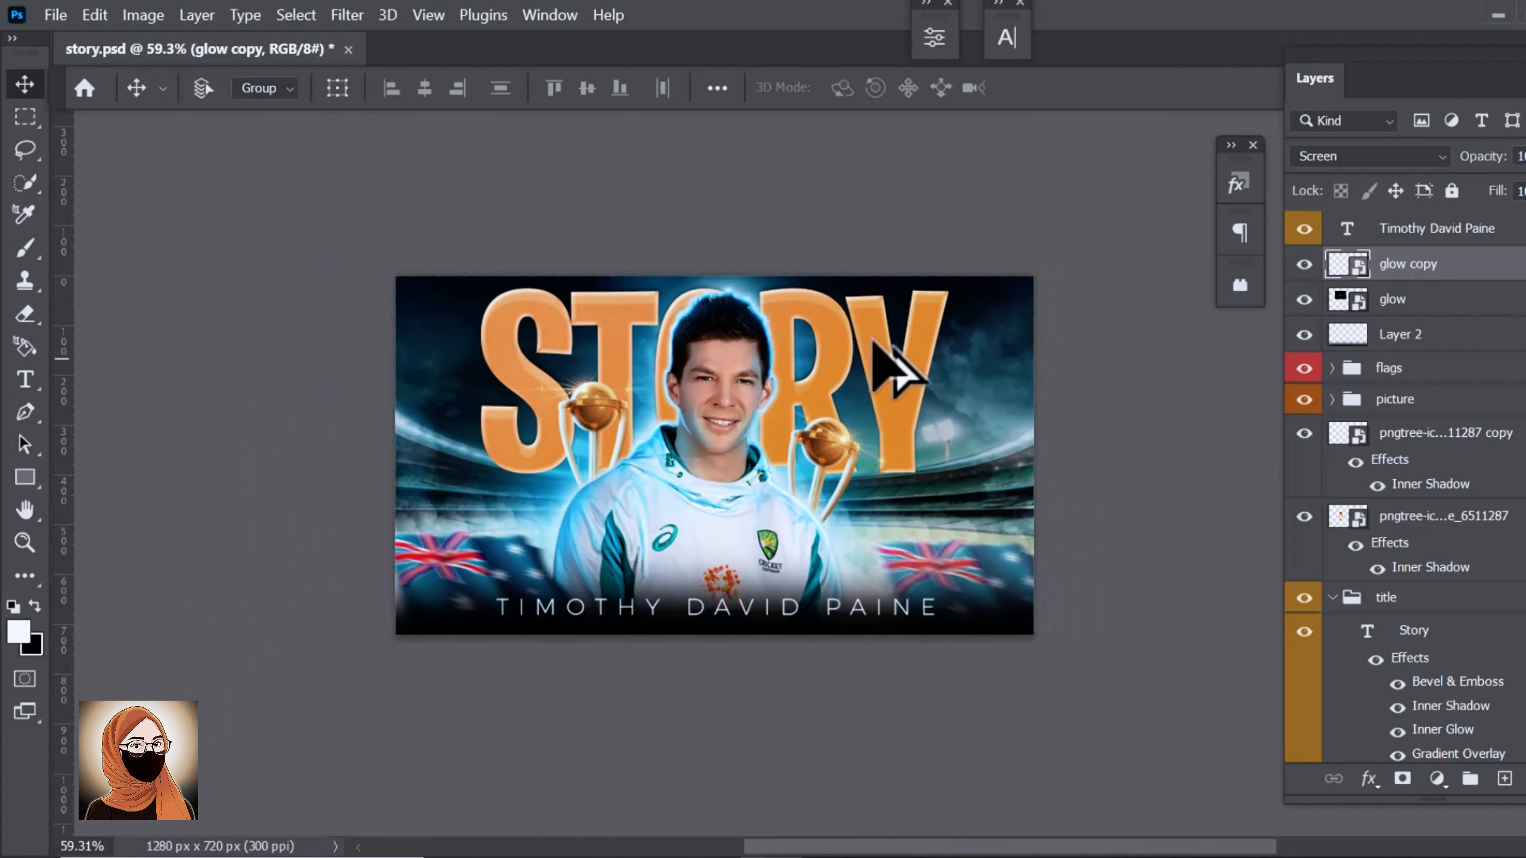
pyautogui.scroll(3, 874, 344)
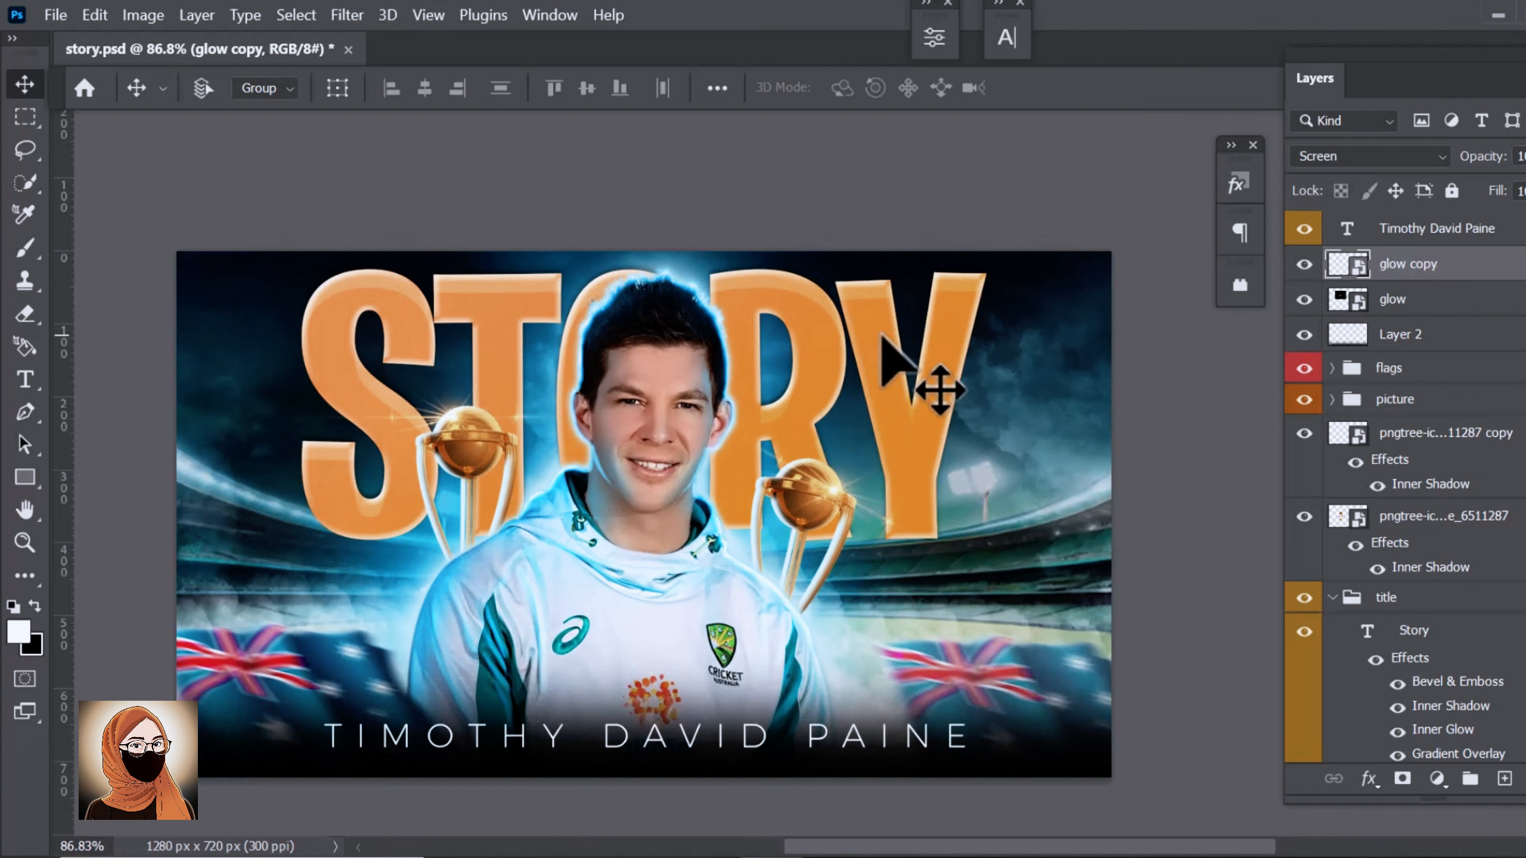
# Move the title group with the Story text below Color Fill 2, directly above the stadium image, and collapse the group.
pyautogui.scroll(-5, 1448, 379)
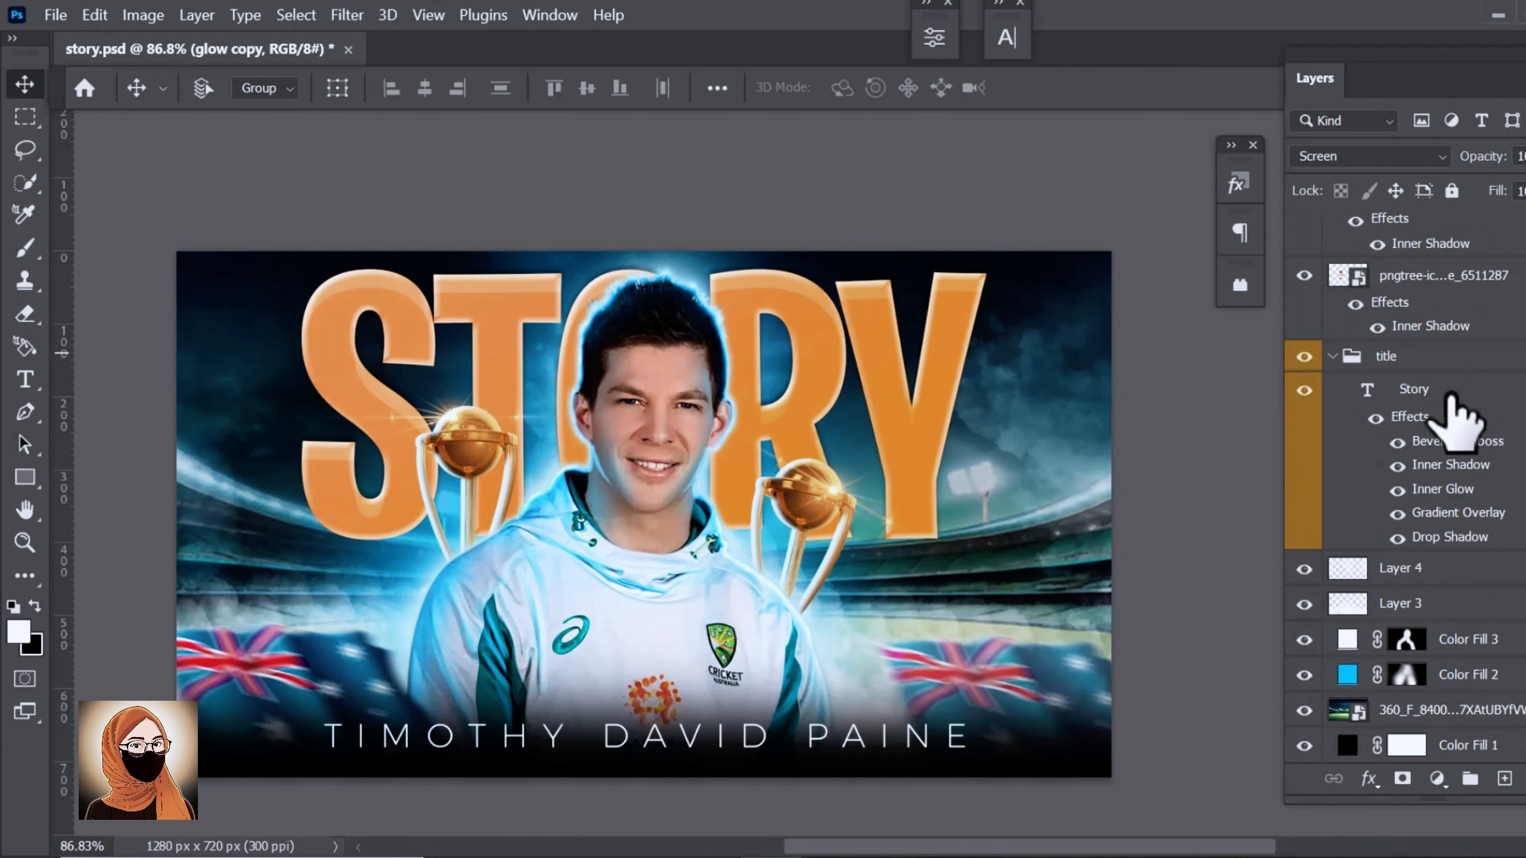
pyautogui.moveTo(1451, 400); pyautogui.dragTo(1445, 686)
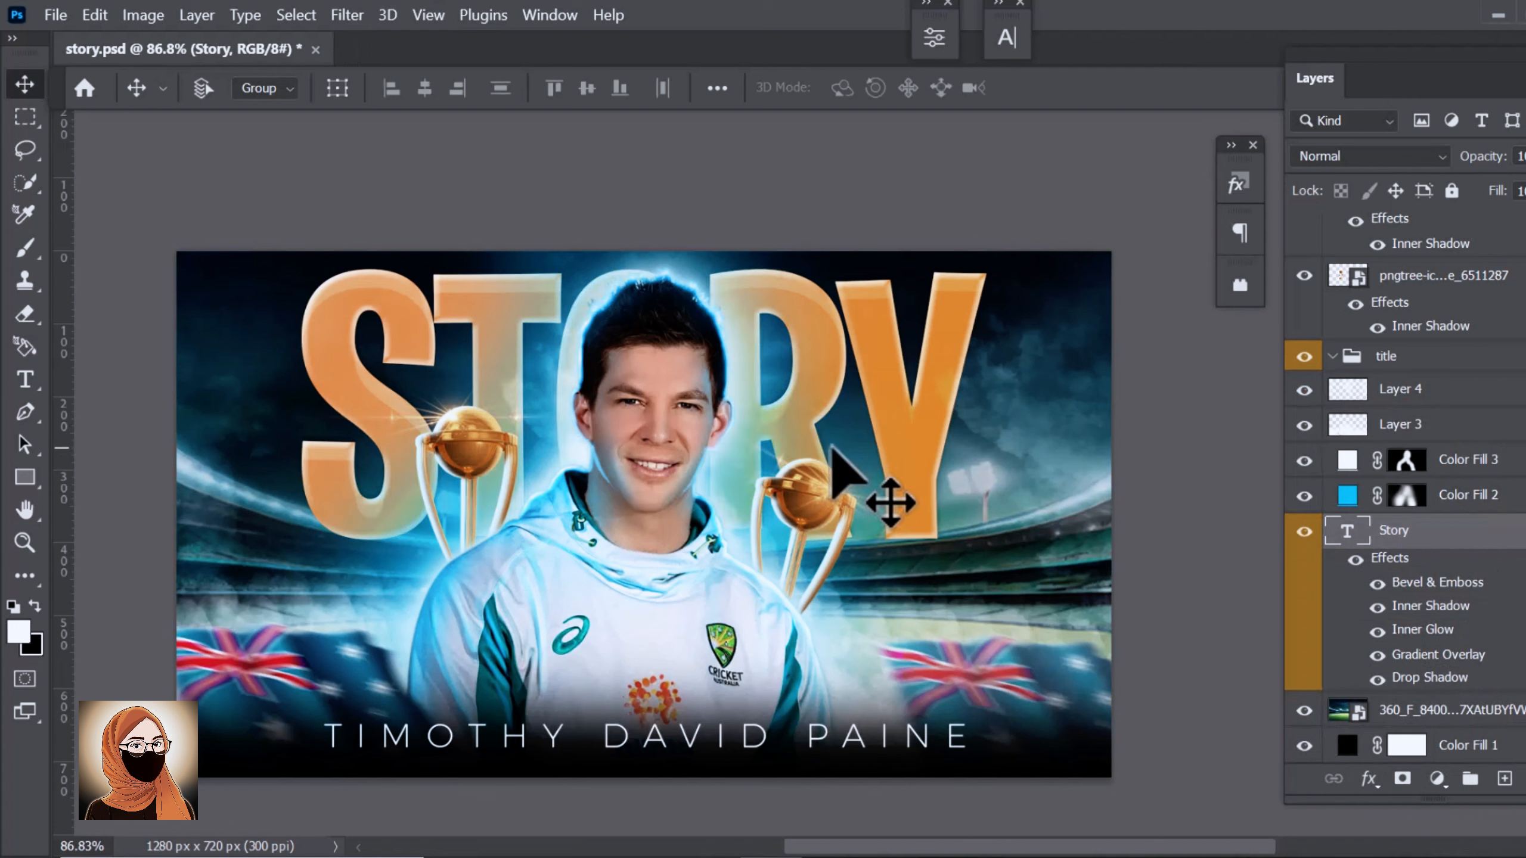
pyautogui.moveTo(1335, 544); pyautogui.dragTo(1390, 679)
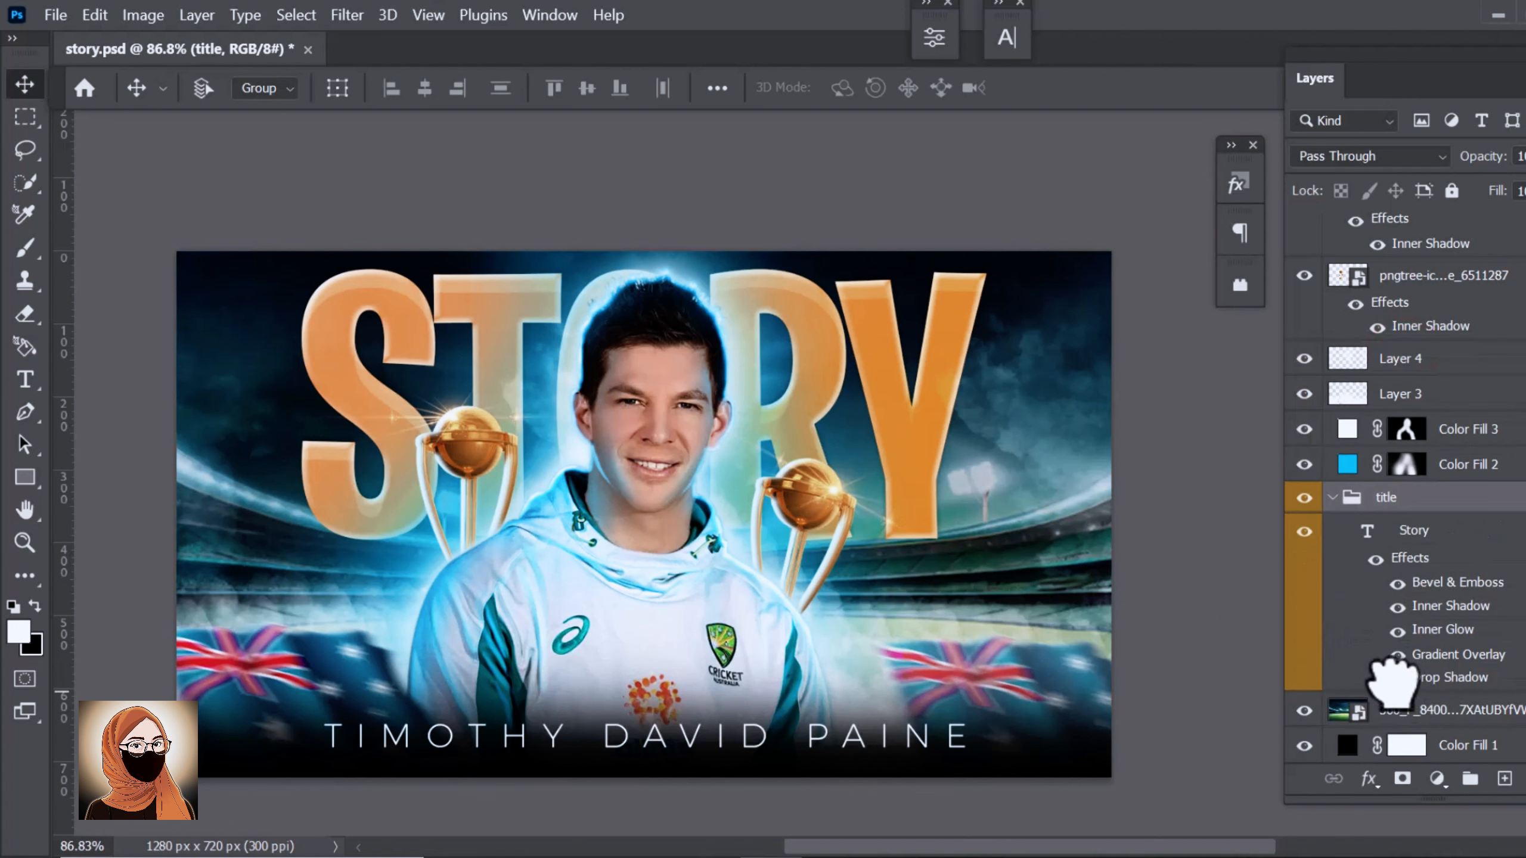
pyautogui.click(1303, 498)
pyautogui.click(1304, 498)
pyautogui.click(1333, 497)
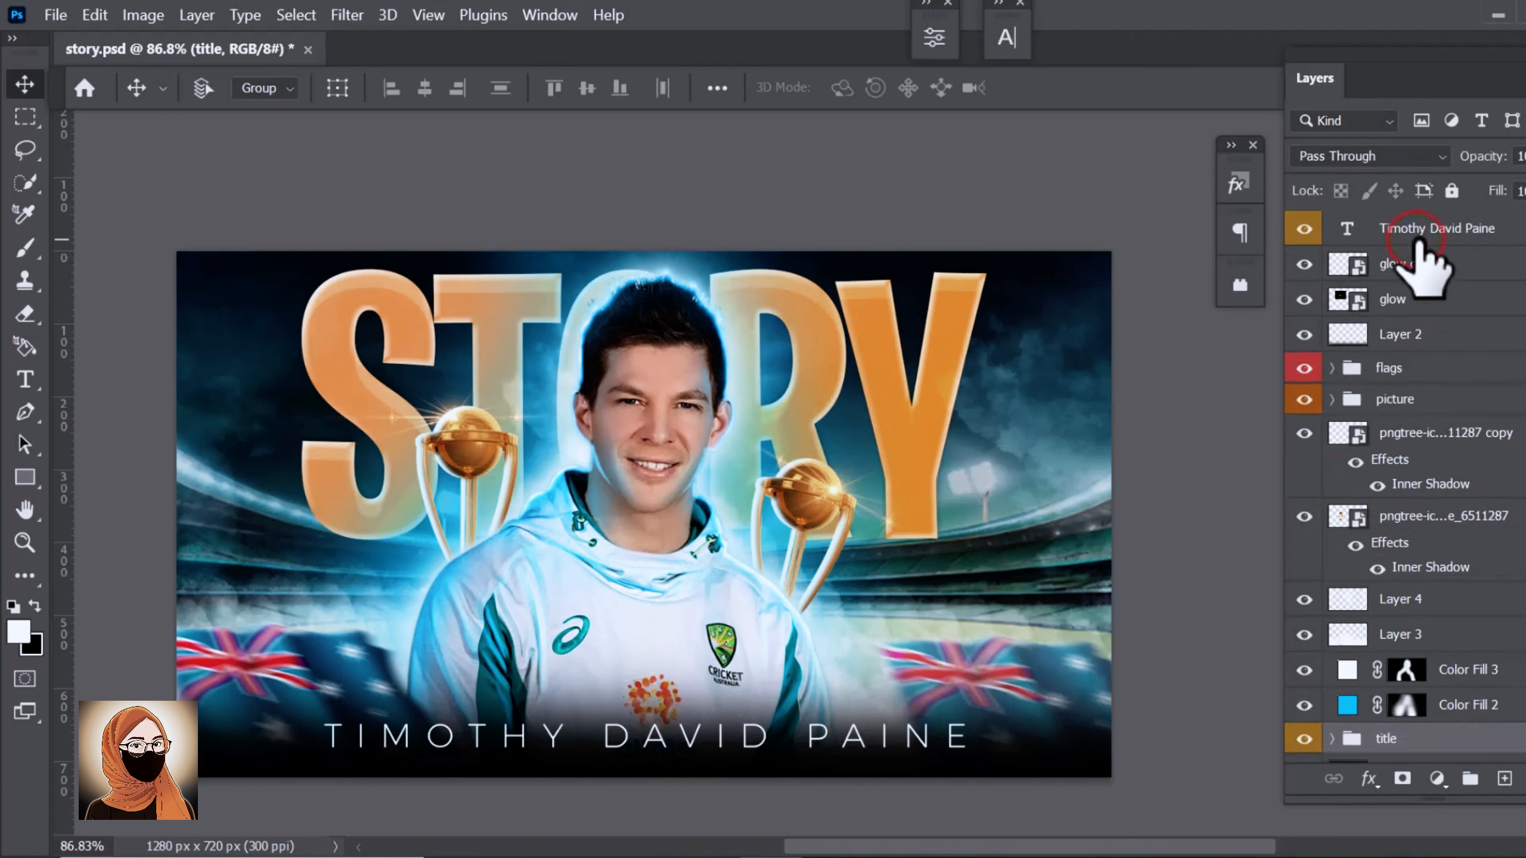
# Stamp all visible layers into a new layer above the player-name text and open it in the Camera Raw Filter.
pyautogui.click(1419, 239)
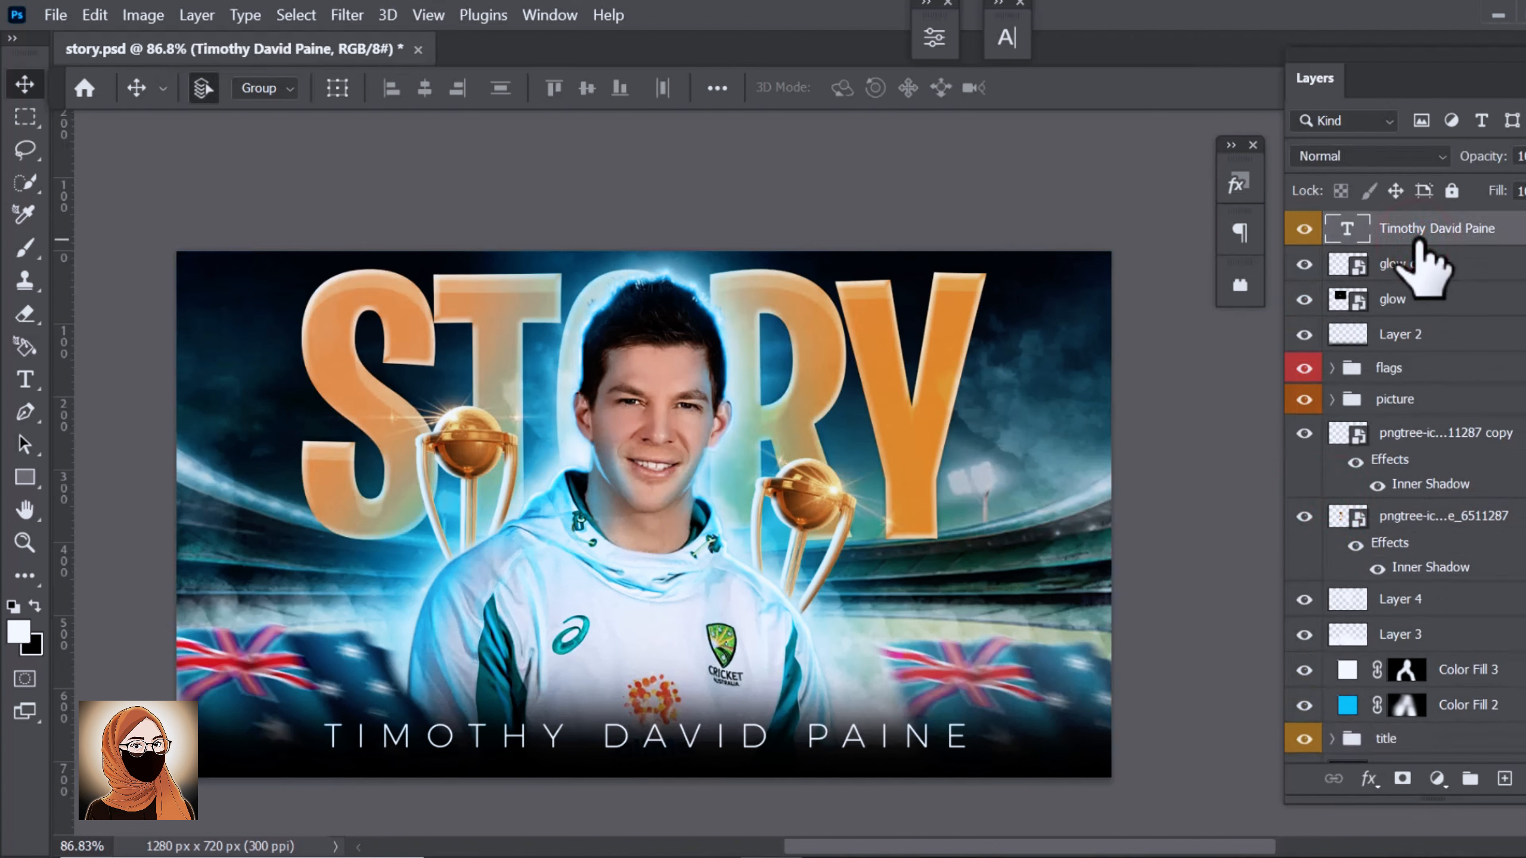
pyautogui.hotkey('ctrl', 'shift', 'alt', 'e')
pyautogui.click(429, 15)
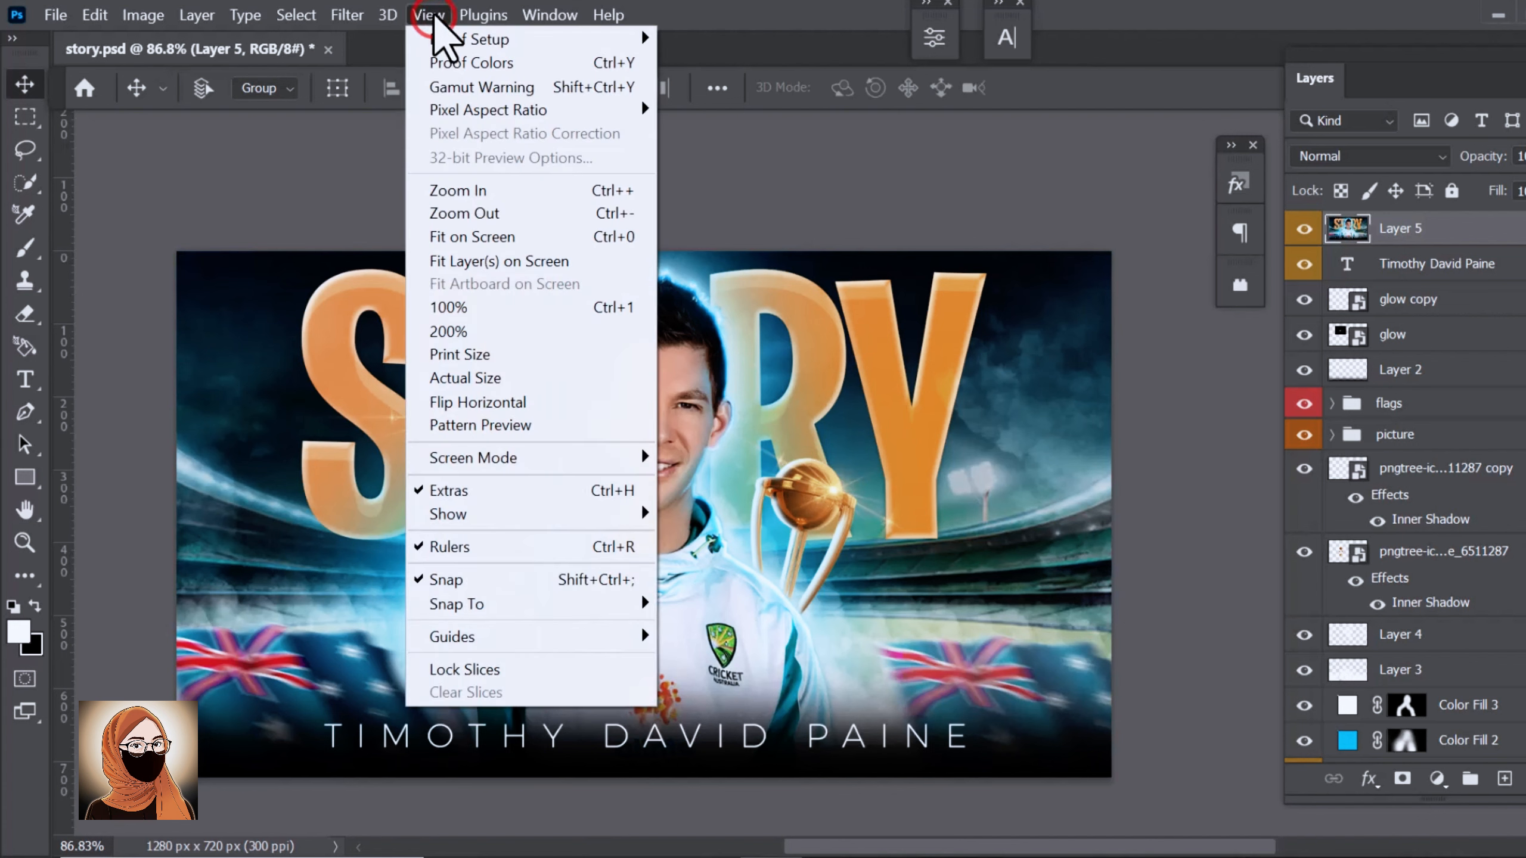
pyautogui.click(377, 187)
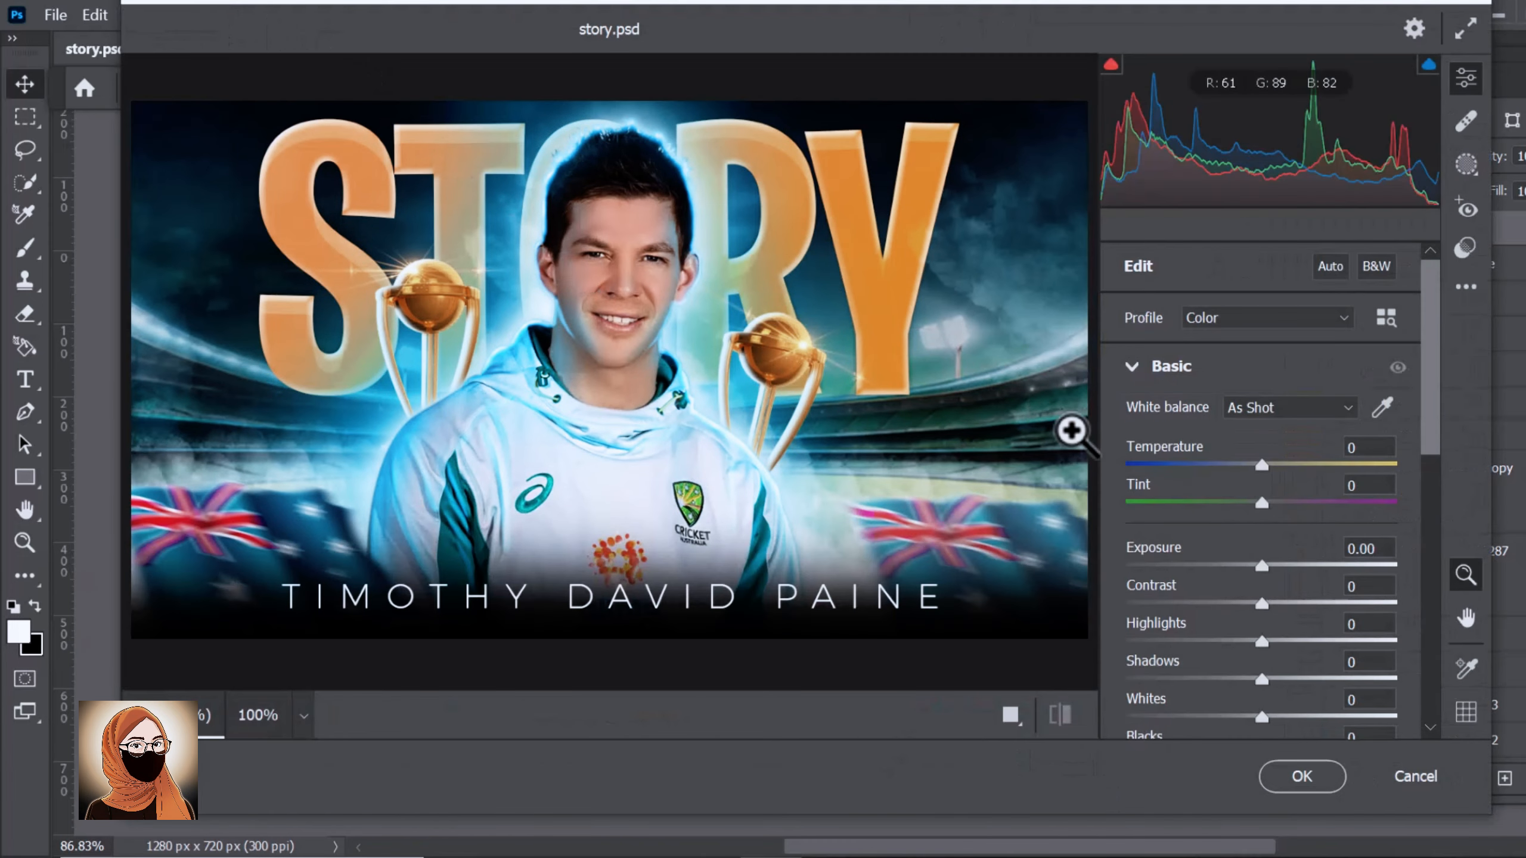
# Set the basic adjustments to Temperature -4, Exposure +0.15, Texture +39 and Clarity +28.
pyautogui.moveTo(1263, 469); pyautogui.dragTo(1260, 470)
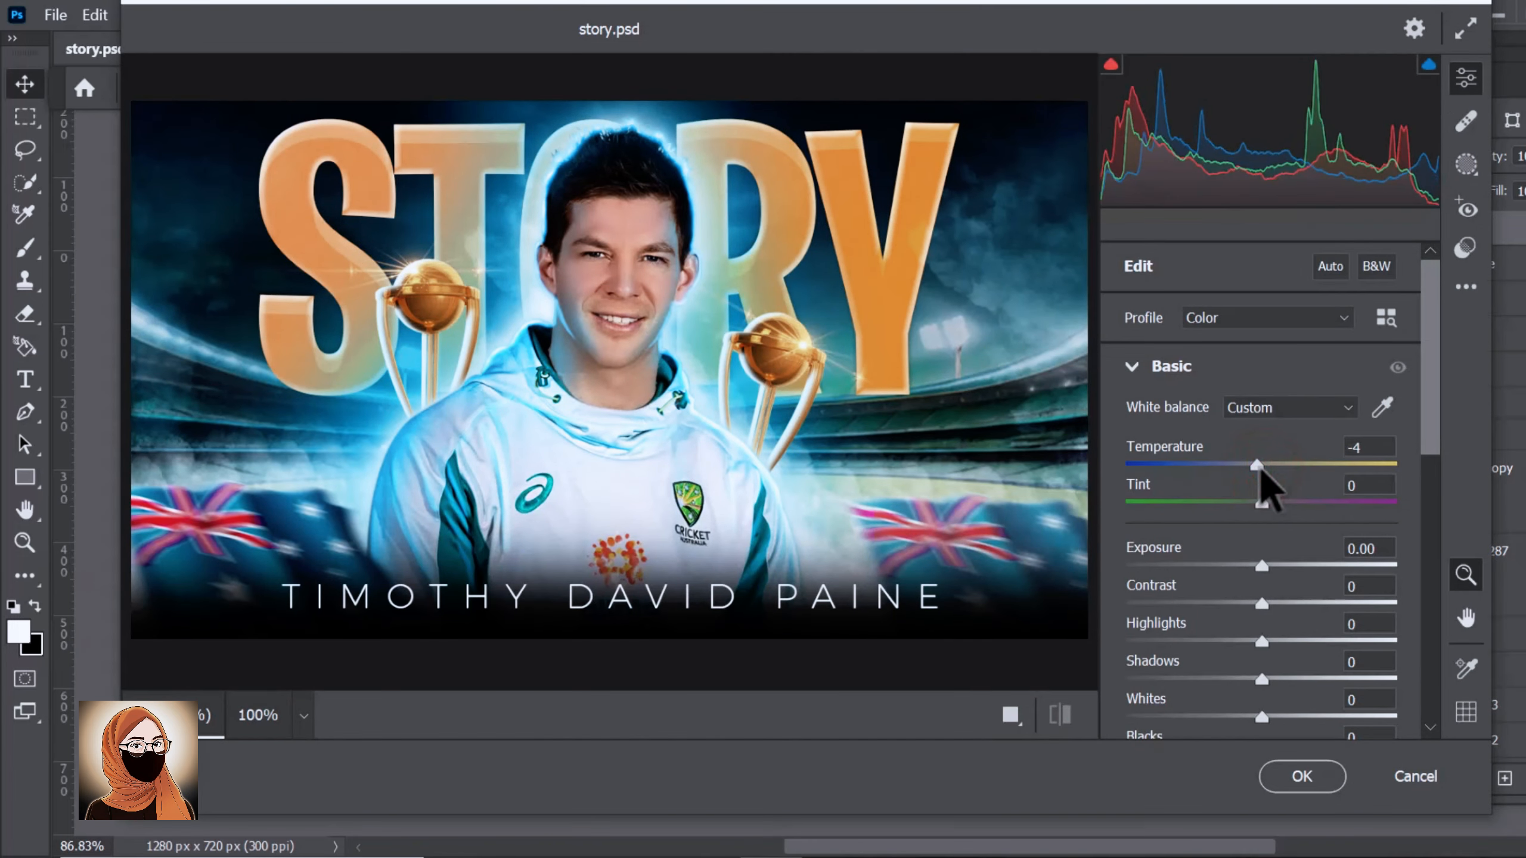
pyautogui.moveTo(1262, 566); pyautogui.dragTo(1264, 573)
pyautogui.scroll(-3, 1265, 644)
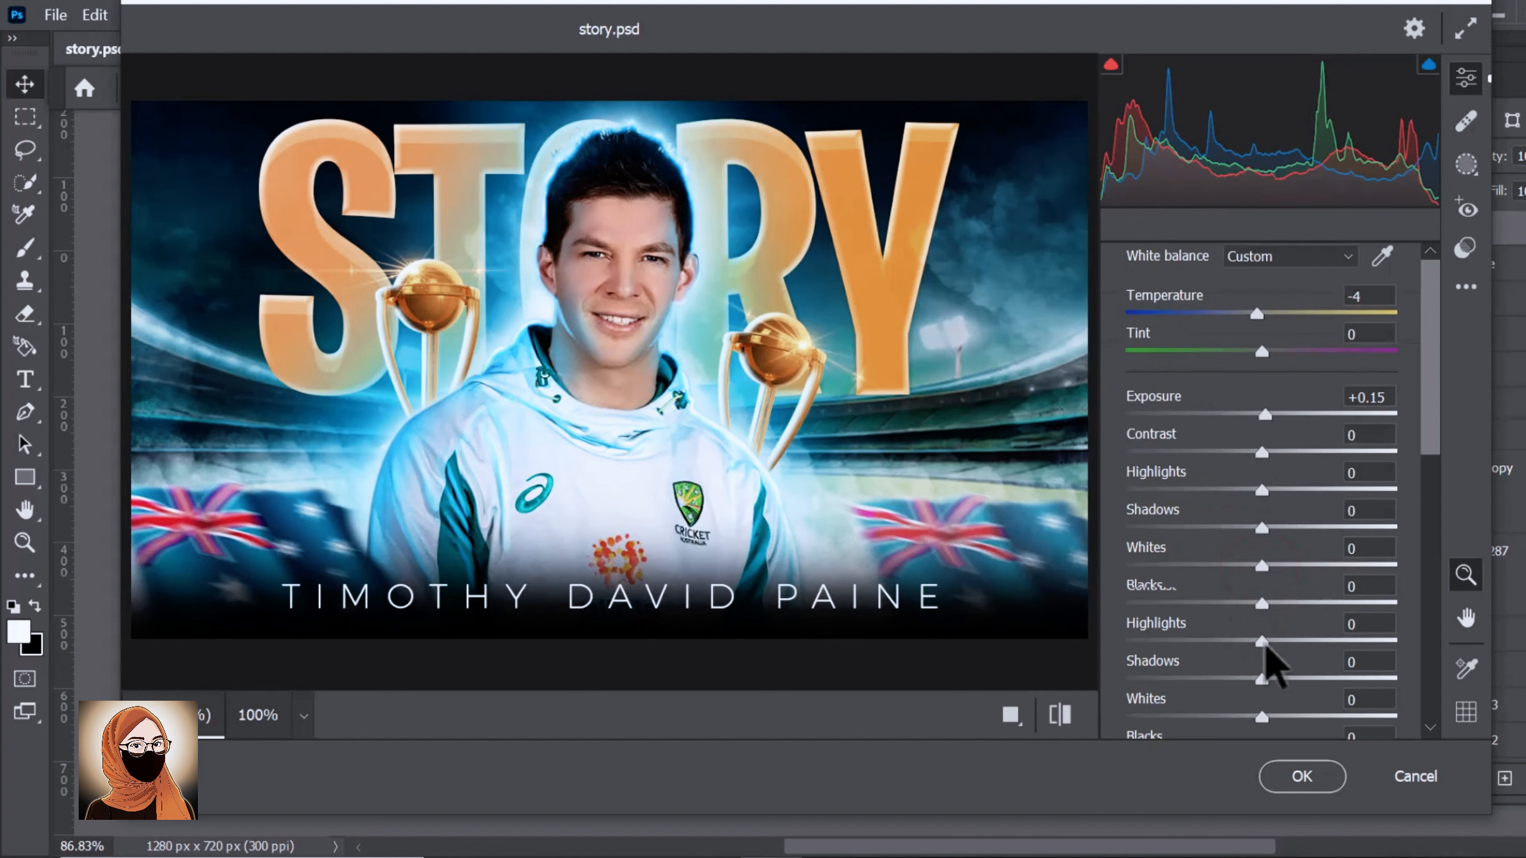
pyautogui.moveTo(1269, 671); pyautogui.dragTo(1319, 672)
pyautogui.scroll(-3, 1313, 678)
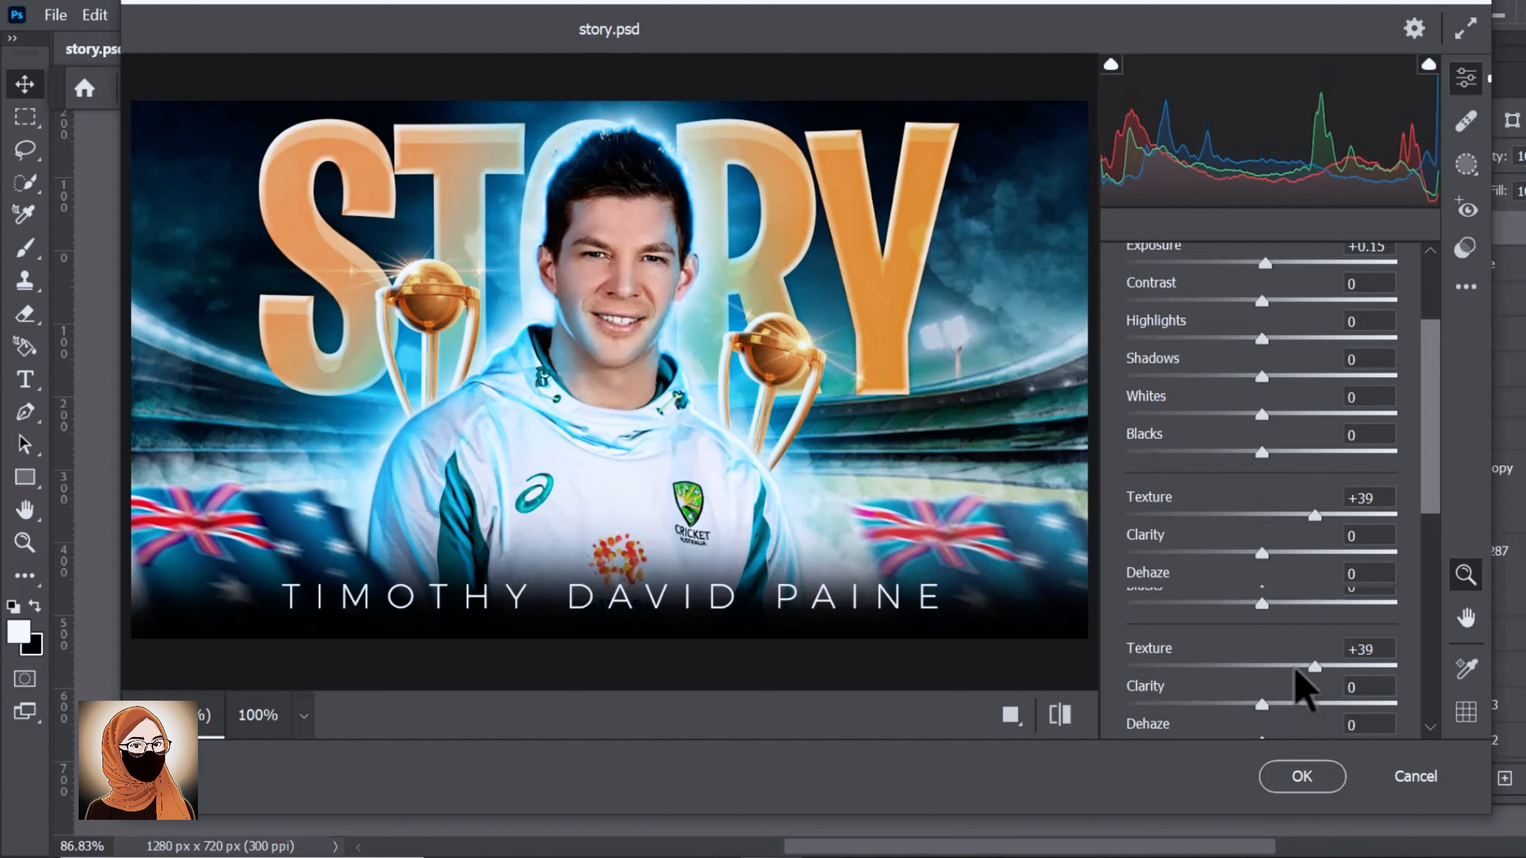
pyautogui.moveTo(1282, 555); pyautogui.dragTo(1300, 554)
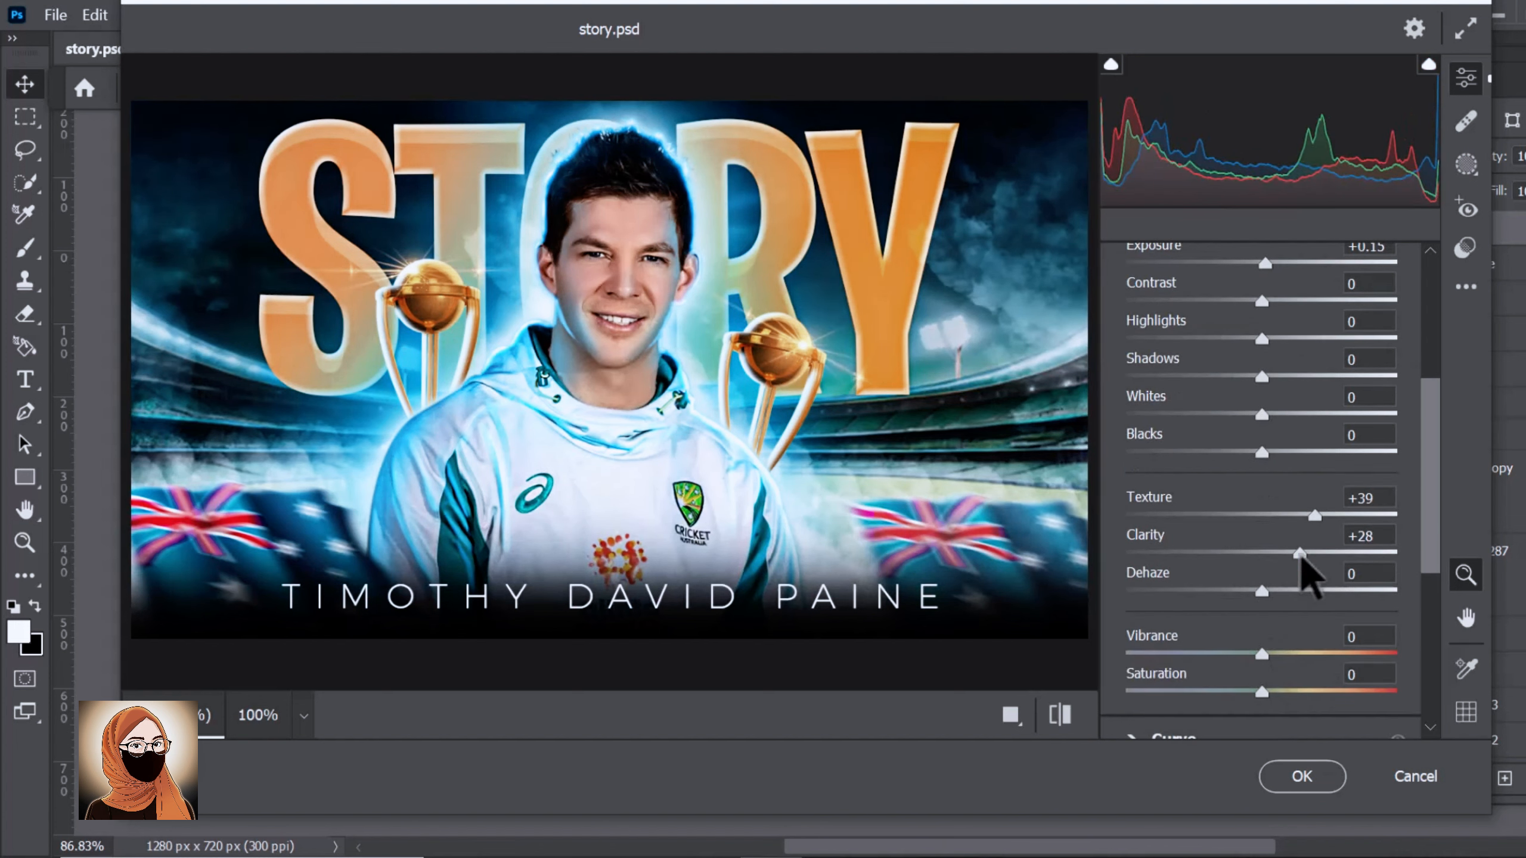
# Set the detail sharpening to 78, add moderate noise reduction, and apply the Camera Raw filter.
pyautogui.scroll(-6, 1299, 577)
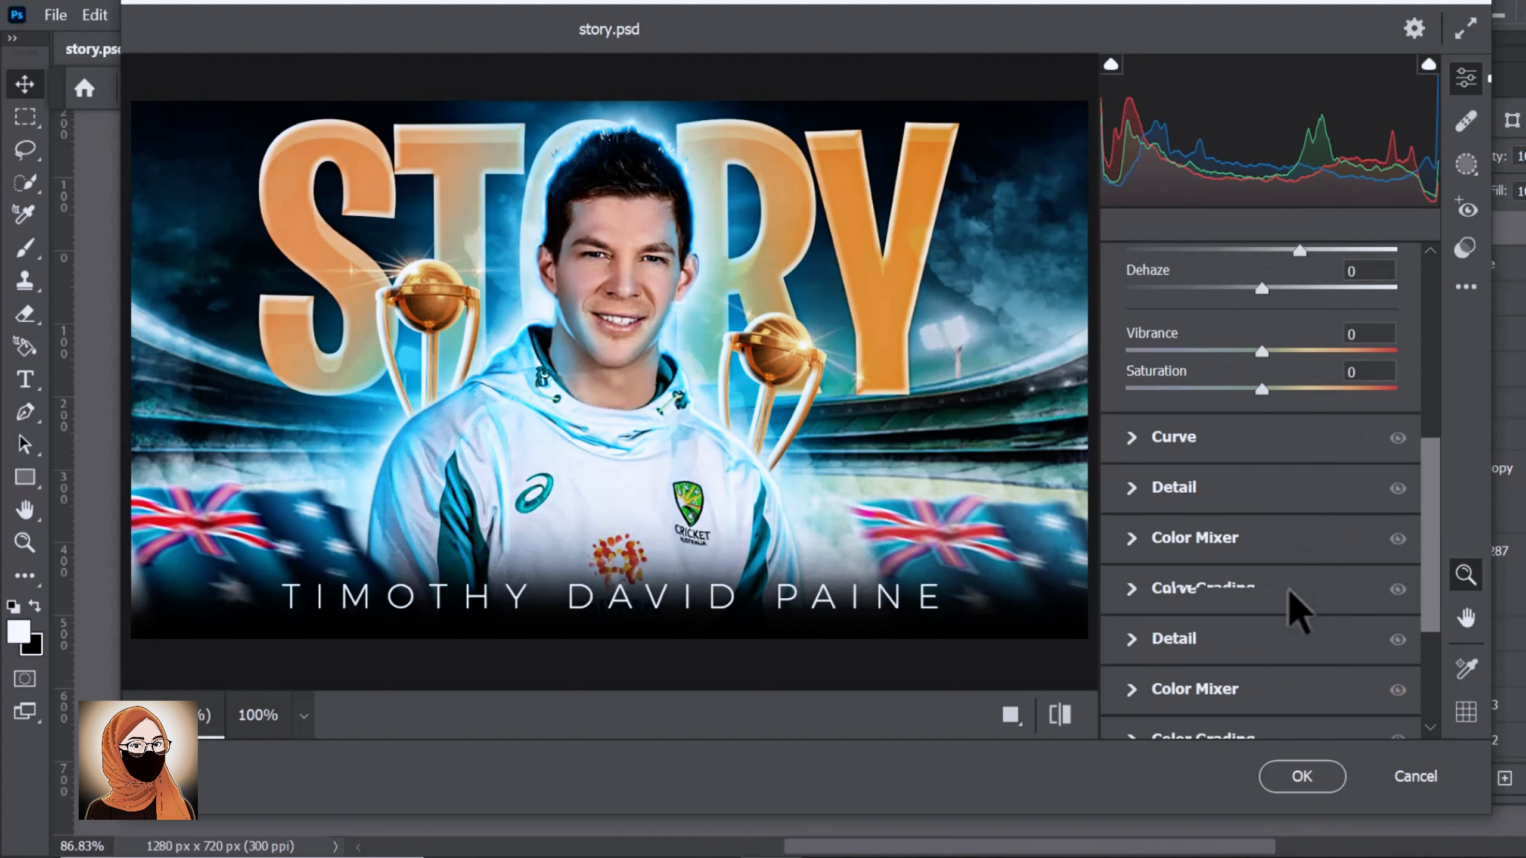
pyautogui.click(1132, 488)
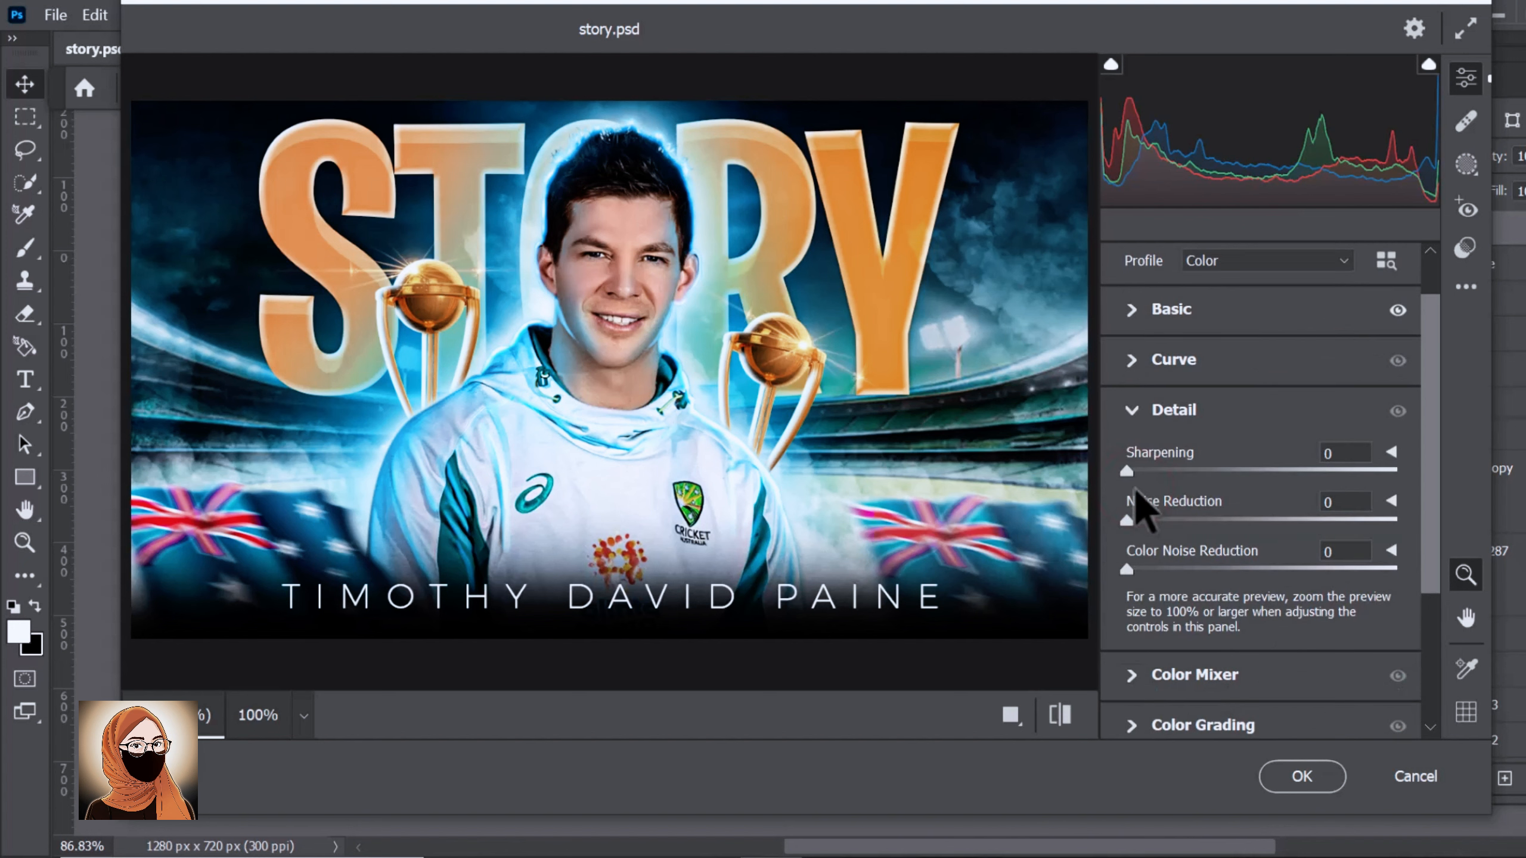
pyautogui.moveTo(1134, 474); pyautogui.dragTo(1276, 477)
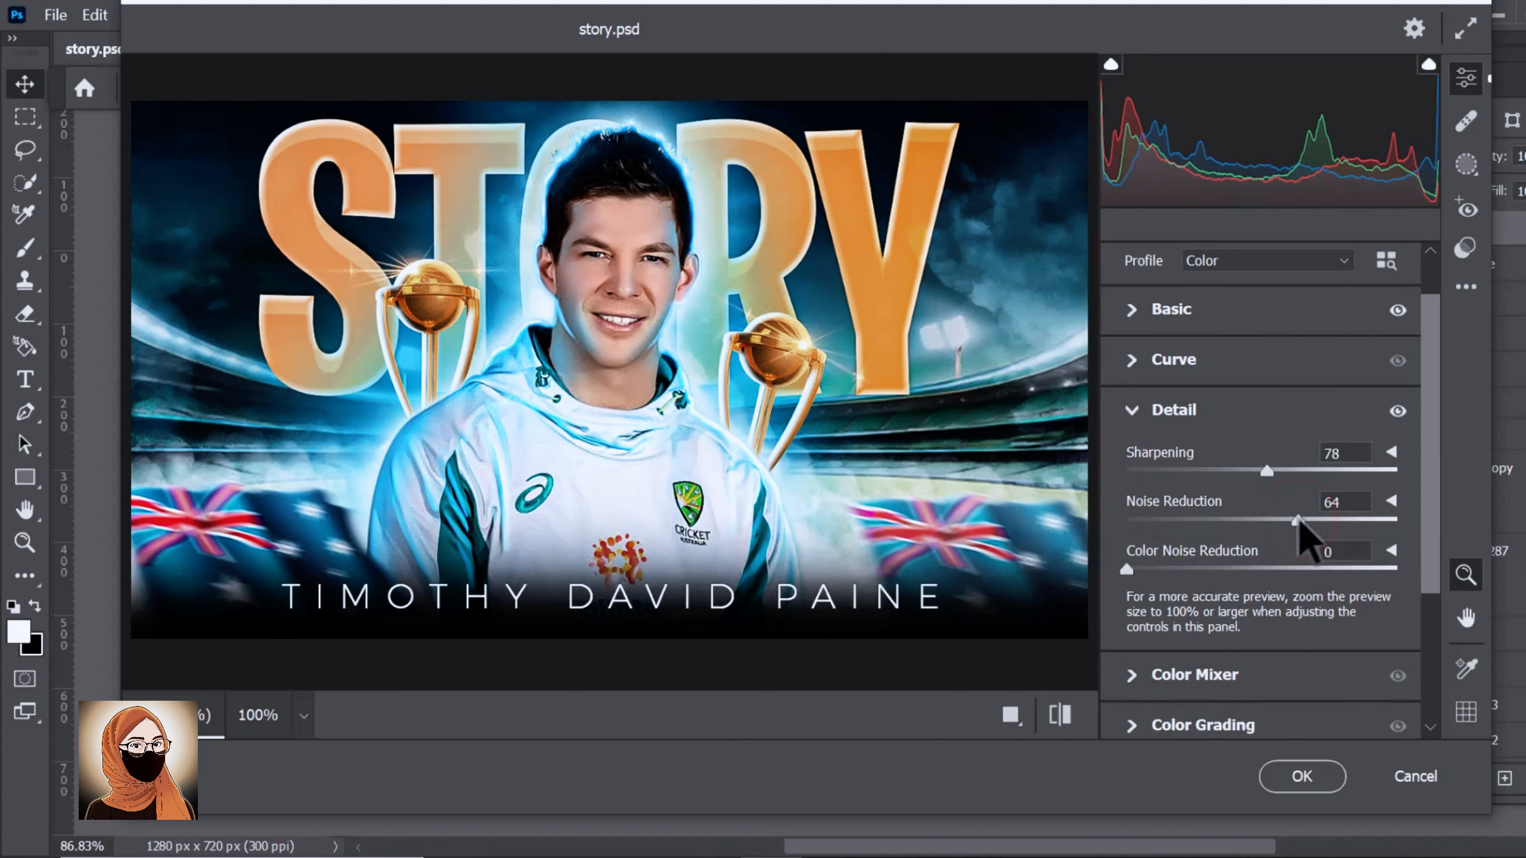
pyautogui.moveTo(1282, 544); pyautogui.dragTo(1210, 530)
pyautogui.click(1292, 776)
pyautogui.scroll(5, 637, 290)
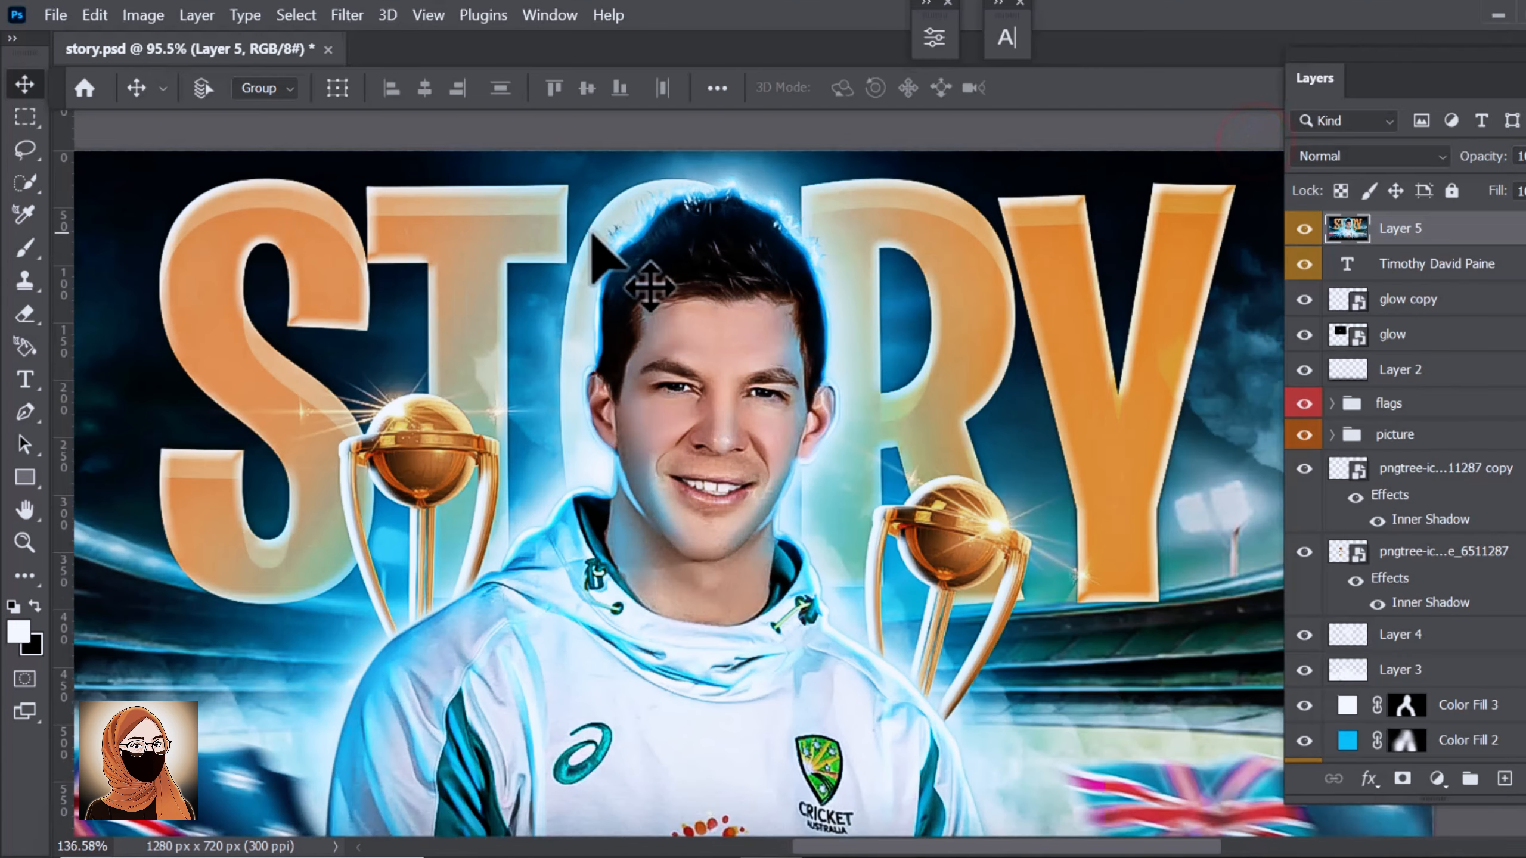
pyautogui.scroll(-4, 601, 253)
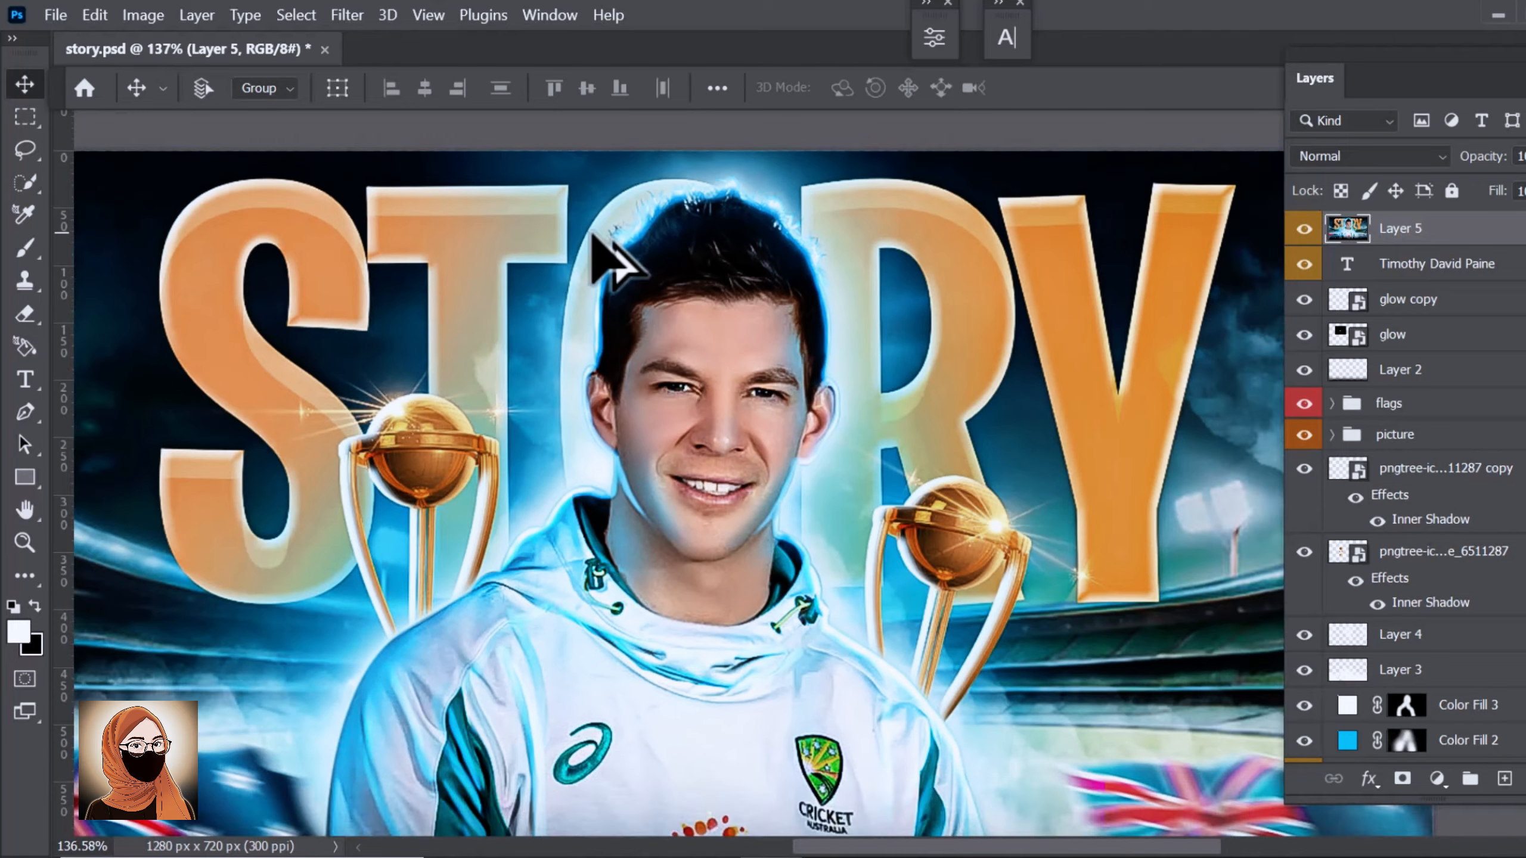